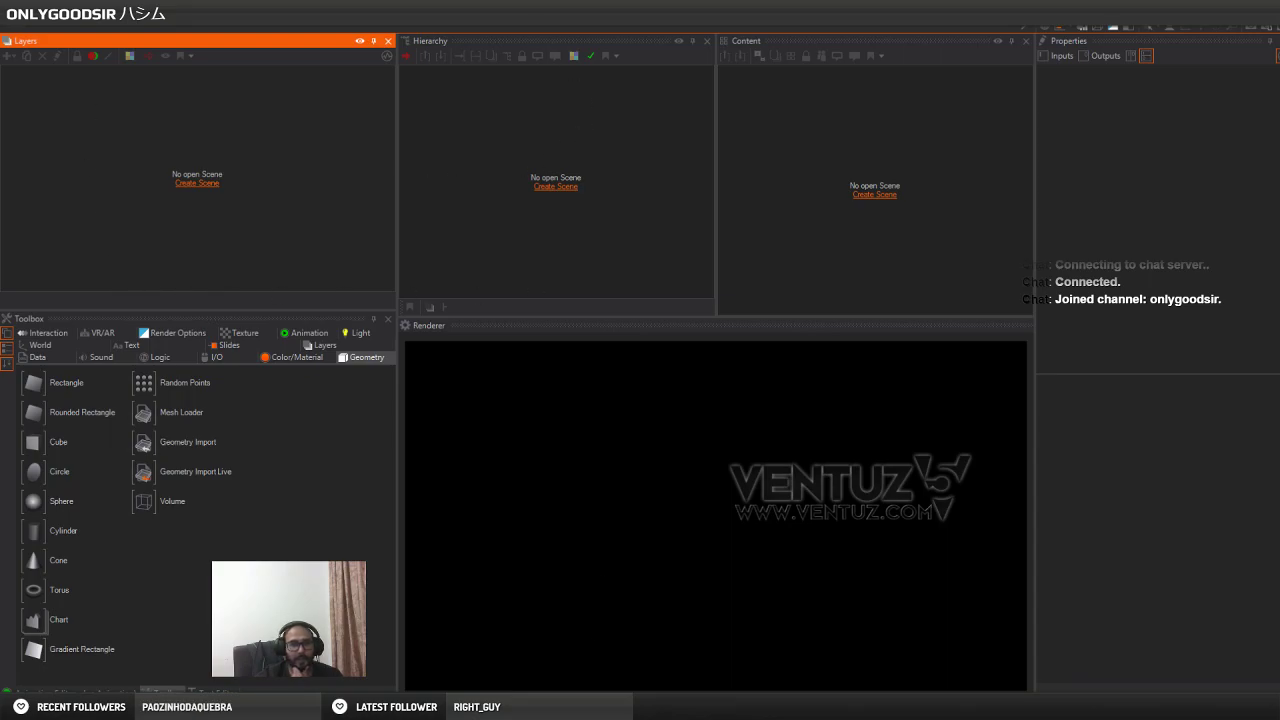
# Switch to Chrome and review the Triplanar Mapping article, covering the theory, projected sphere examples, drawbacks and Unity implementation
pyautogui.click(160, 704)
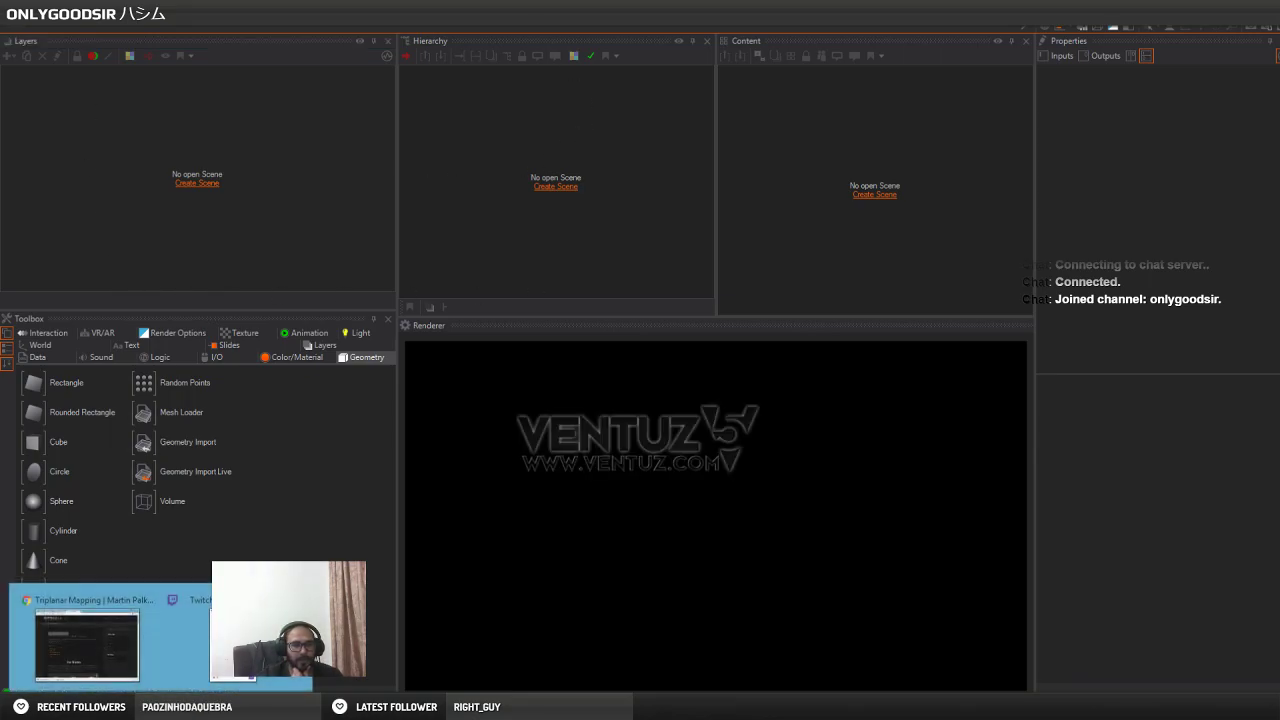
pyautogui.click(126, 678)
pyautogui.click(419, 335)
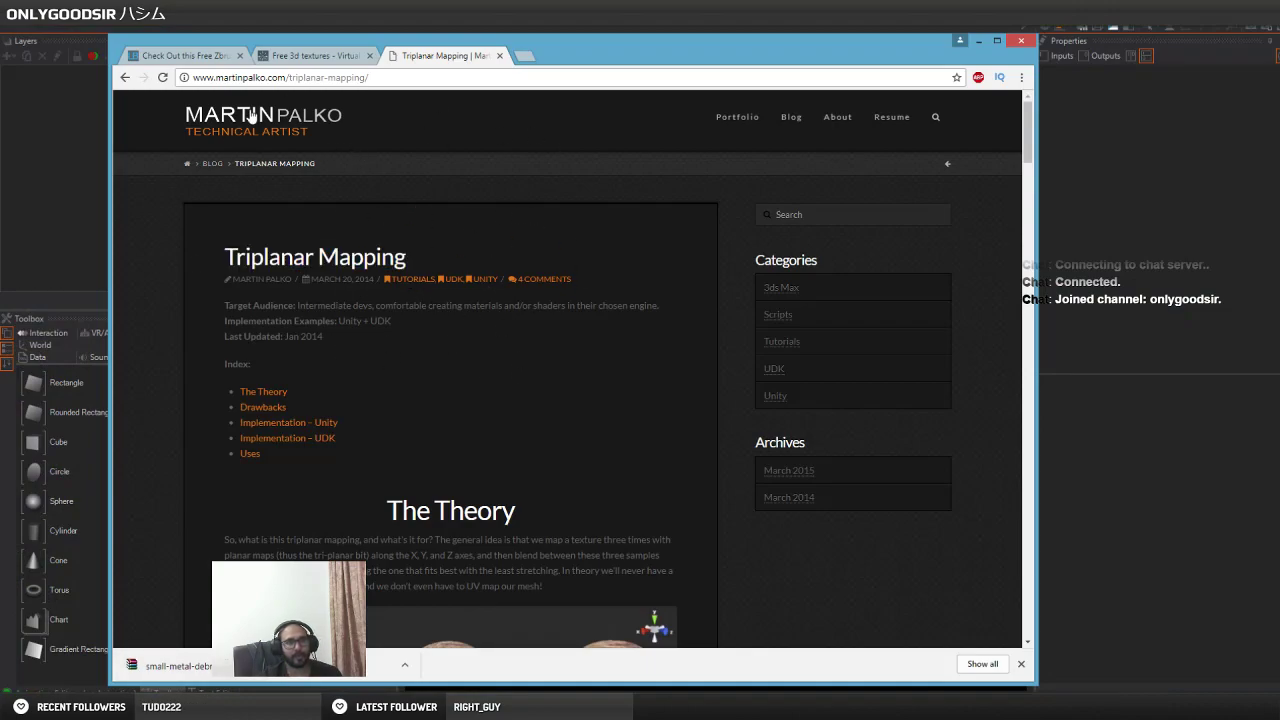
pyautogui.scroll(-3, 470, 245)
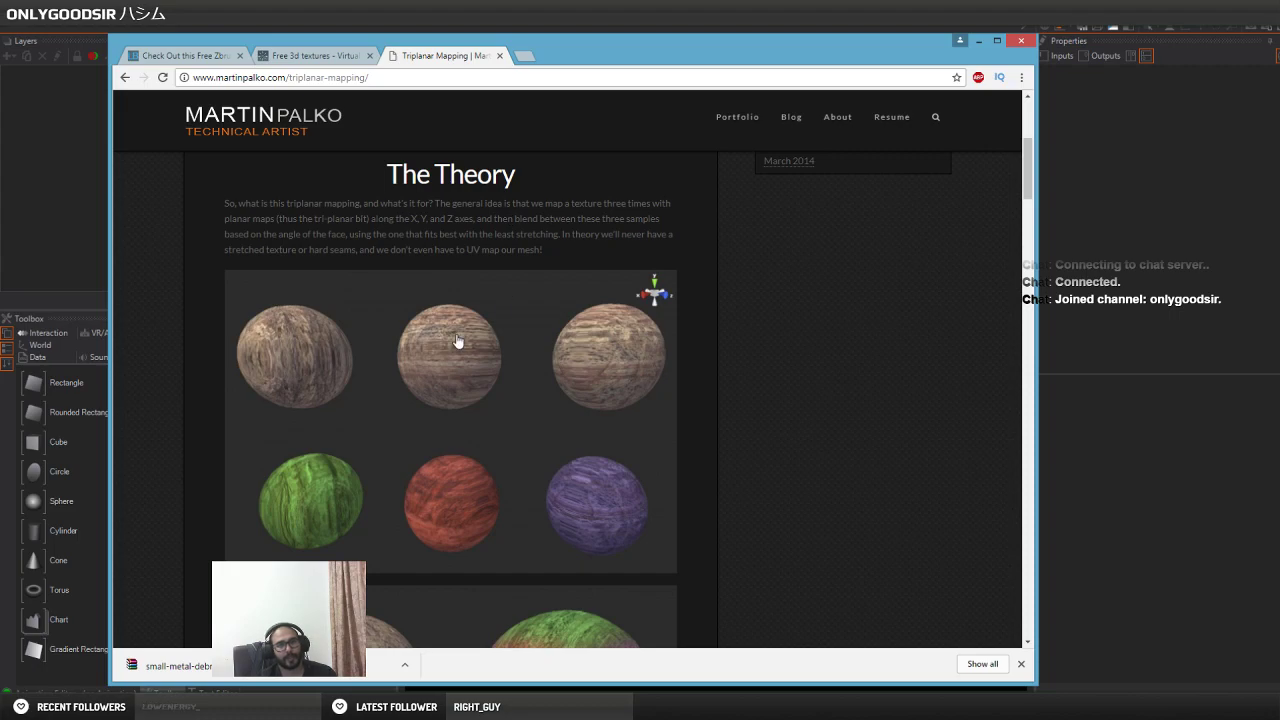
pyautogui.scroll(-9, 456, 342)
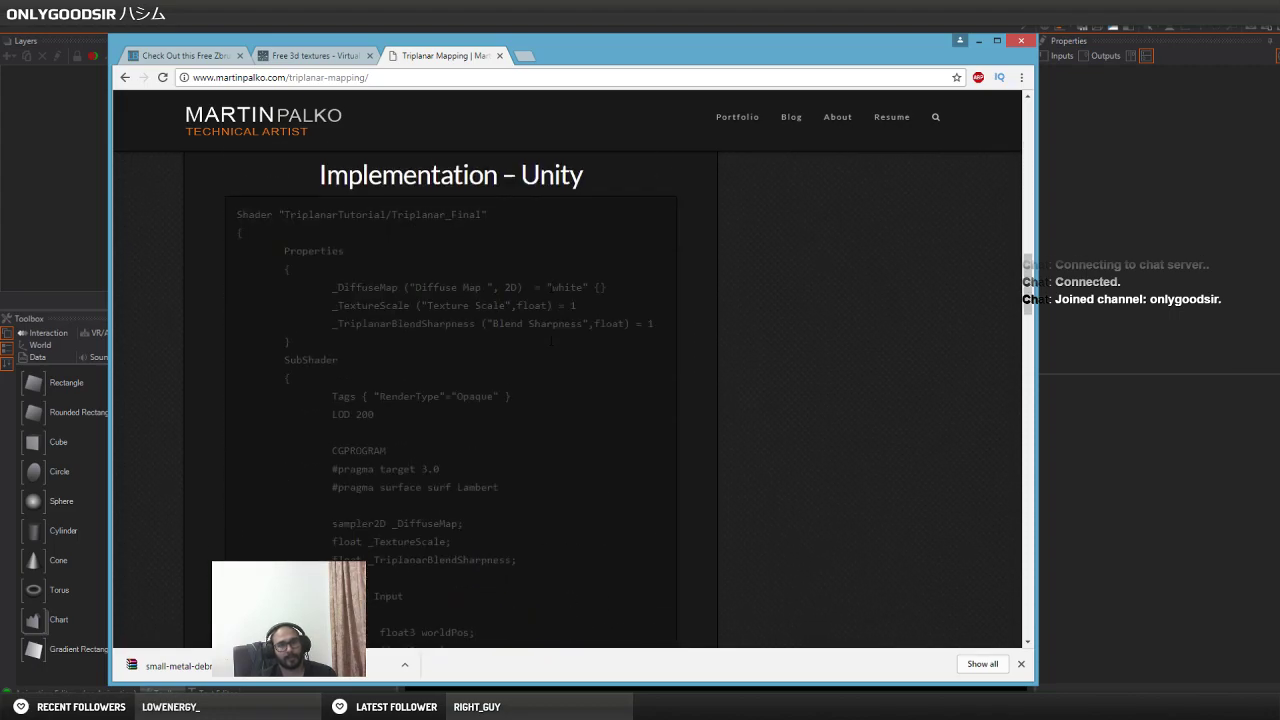
pyautogui.scroll(3, 662, 326)
pyautogui.scroll(4, 620, 362)
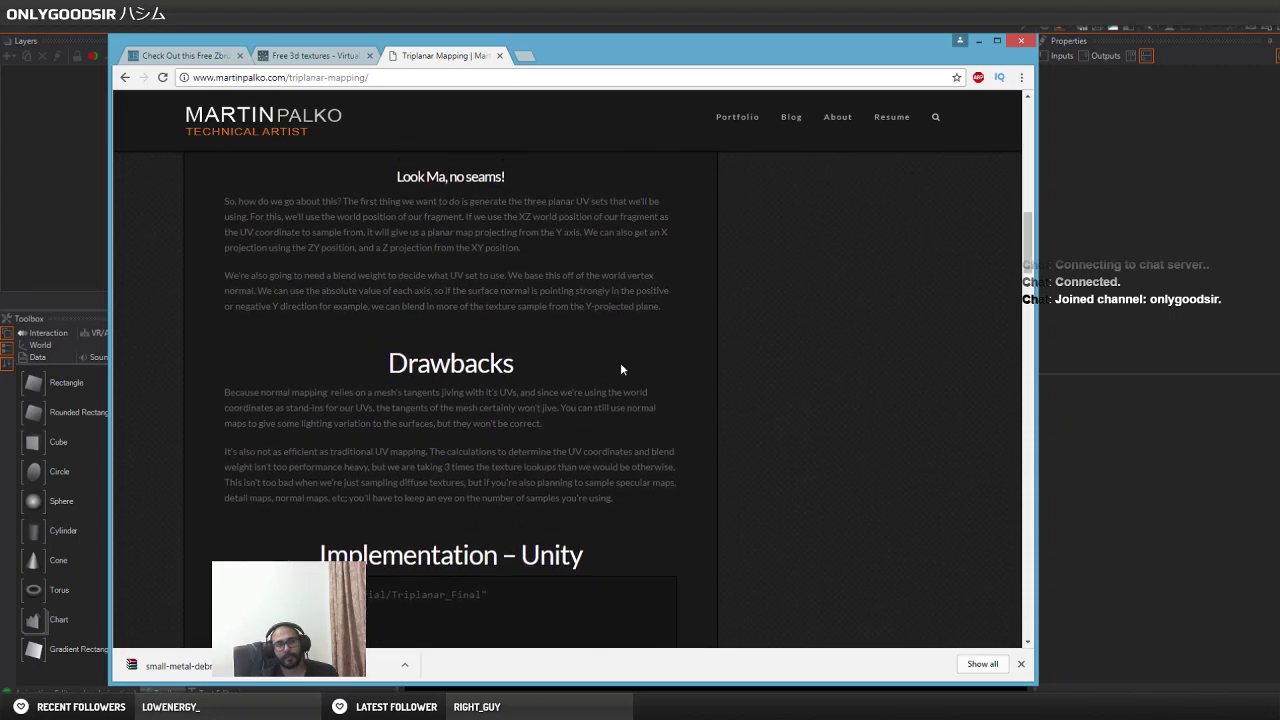
pyautogui.scroll(3, 603, 461)
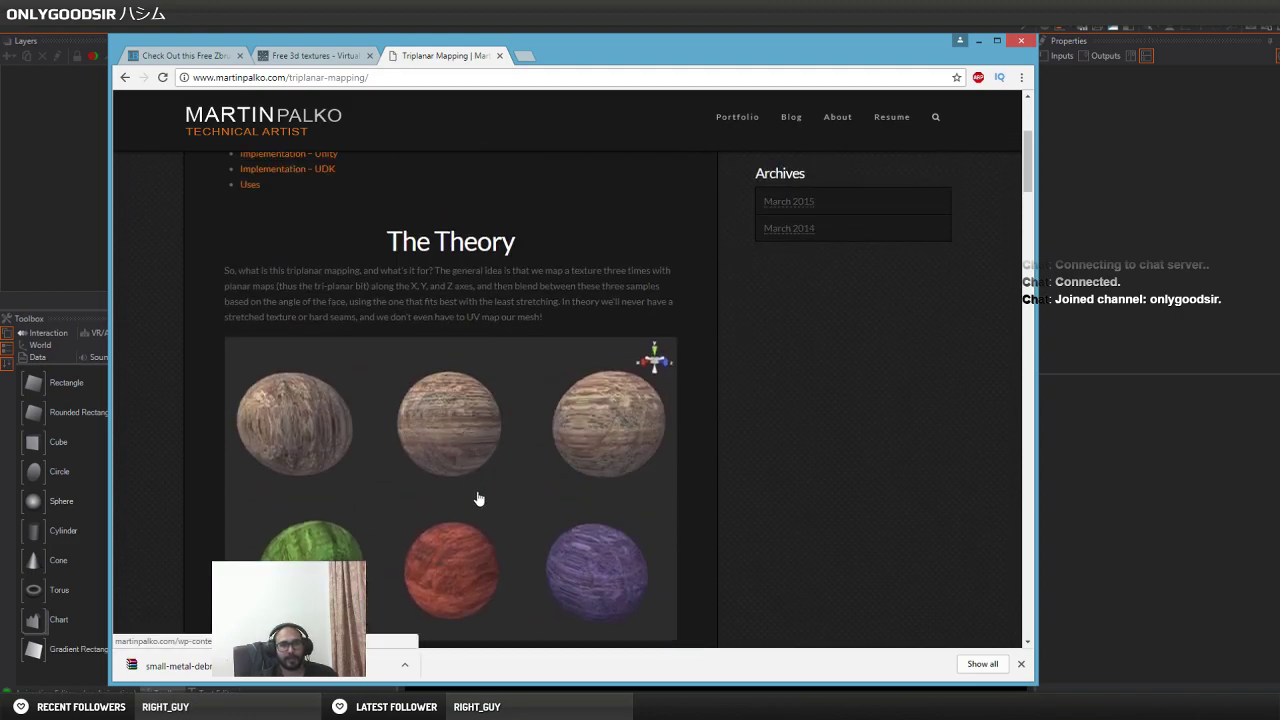
pyautogui.scroll(-3, 345, 530)
pyautogui.scroll(-3, 380, 529)
pyautogui.scroll(3, 413, 377)
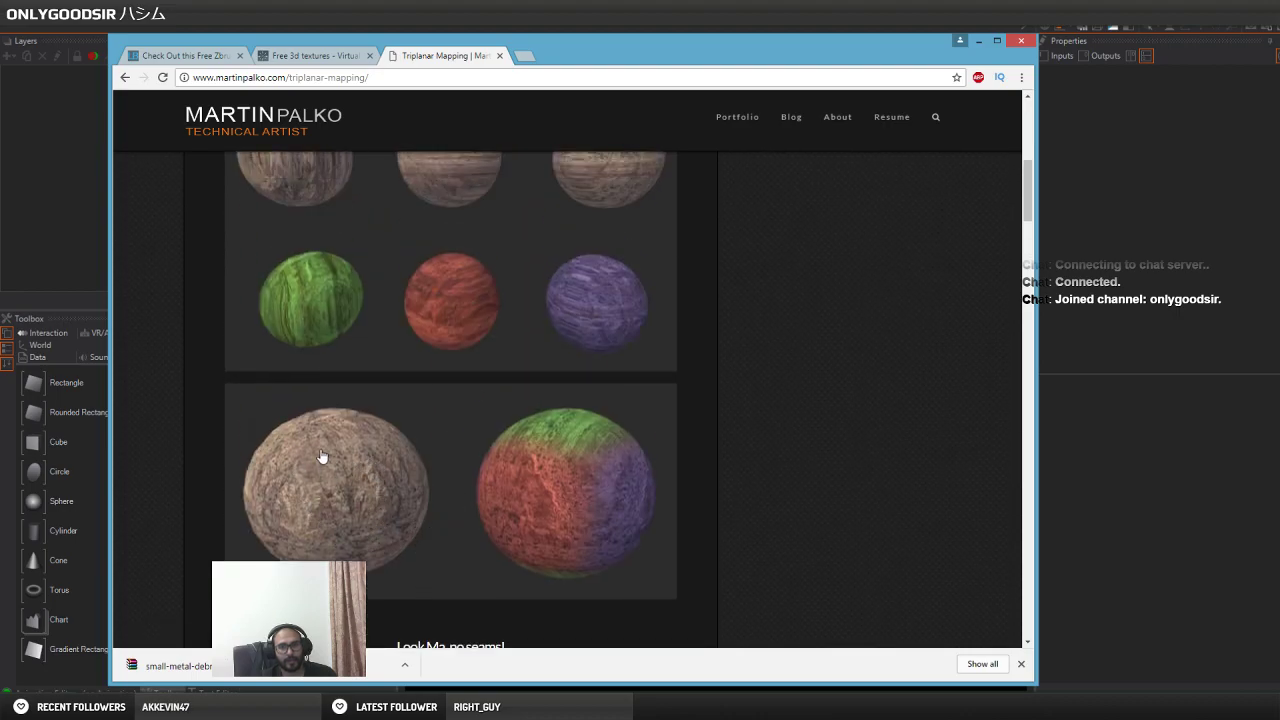
pyautogui.scroll(2, 305, 308)
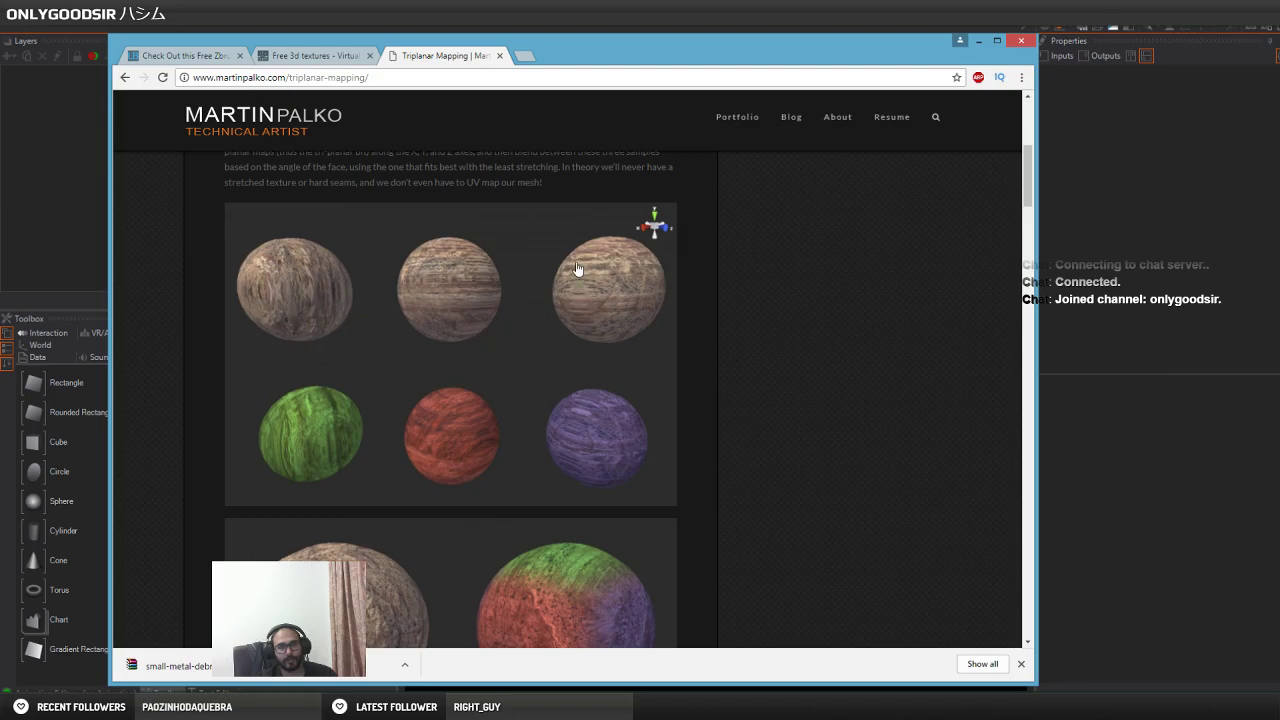
pyautogui.scroll(-8, 586, 479)
pyautogui.scroll(3, 374, 480)
pyautogui.scroll(4, 373, 147)
# Examine the Virtual Lands 3D page of free procedural and PBR textures, highlighting its section heading and web address
pyautogui.click(319, 56)
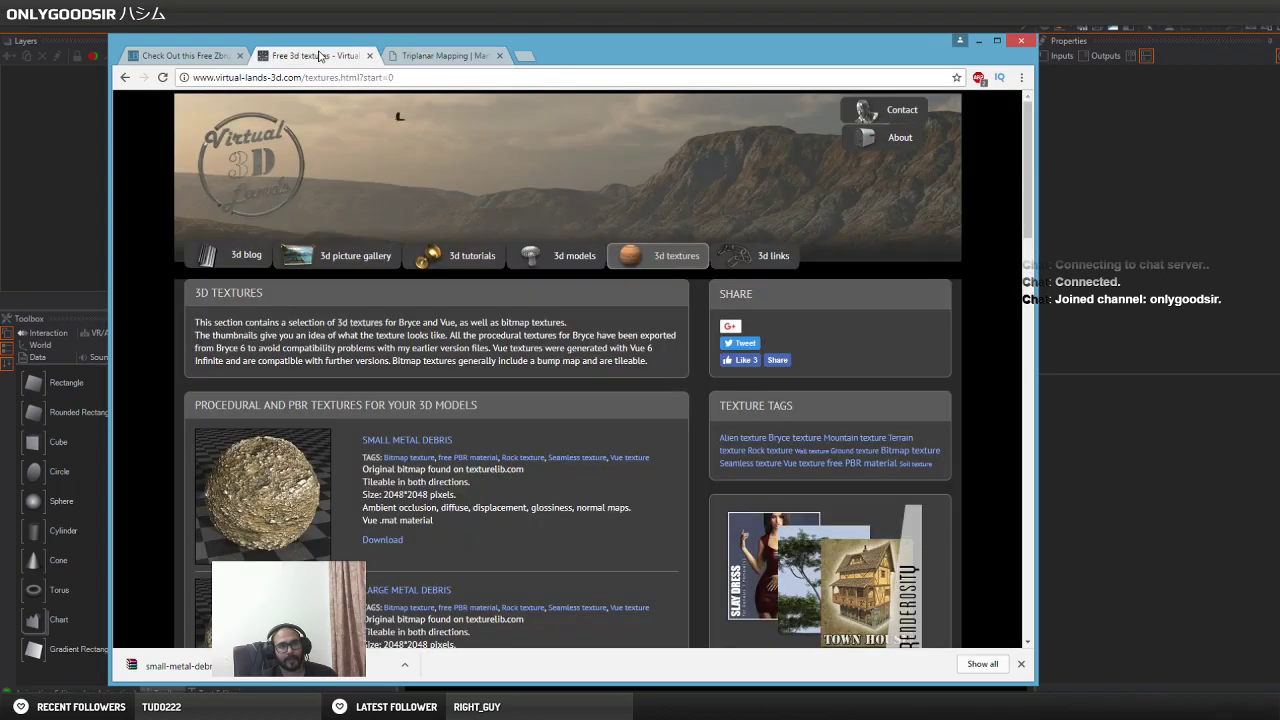
pyautogui.scroll(-2, 237, 447)
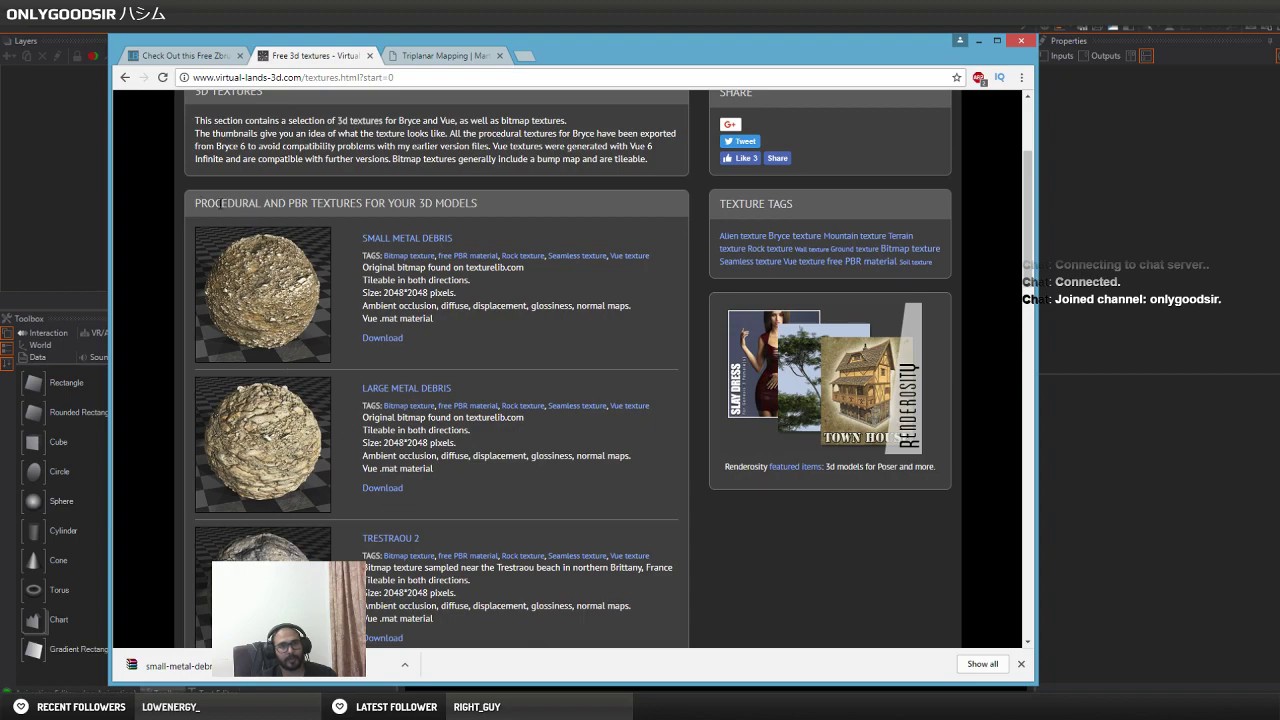
pyautogui.moveTo(409, 197); pyautogui.dragTo(163, 190)
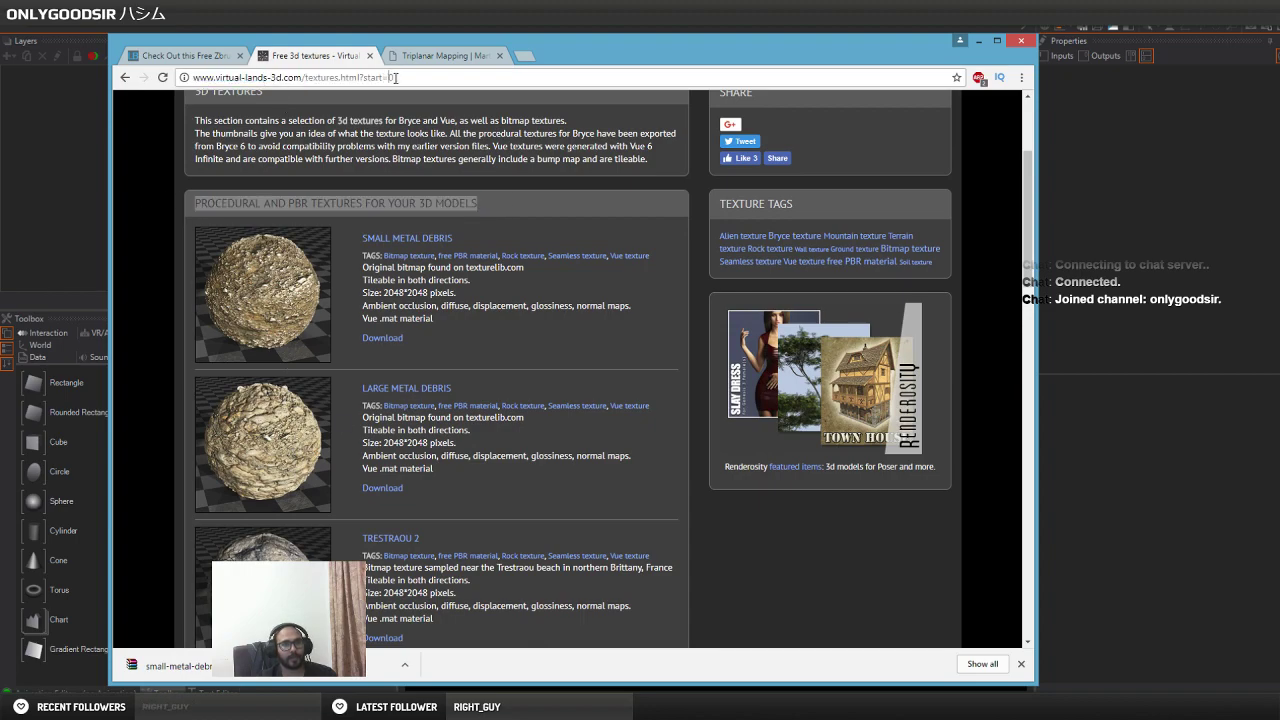
pyautogui.moveTo(451, 77); pyautogui.dragTo(194, 74)
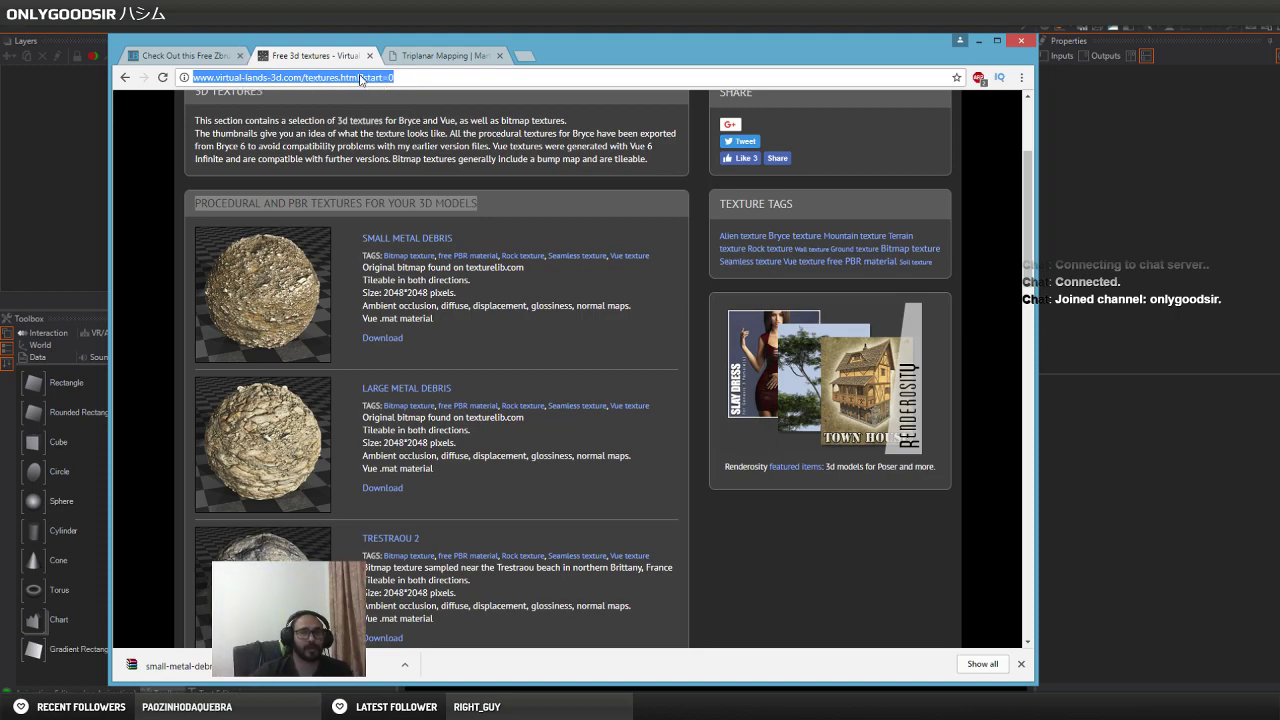
pyautogui.scroll(-3, 411, 222)
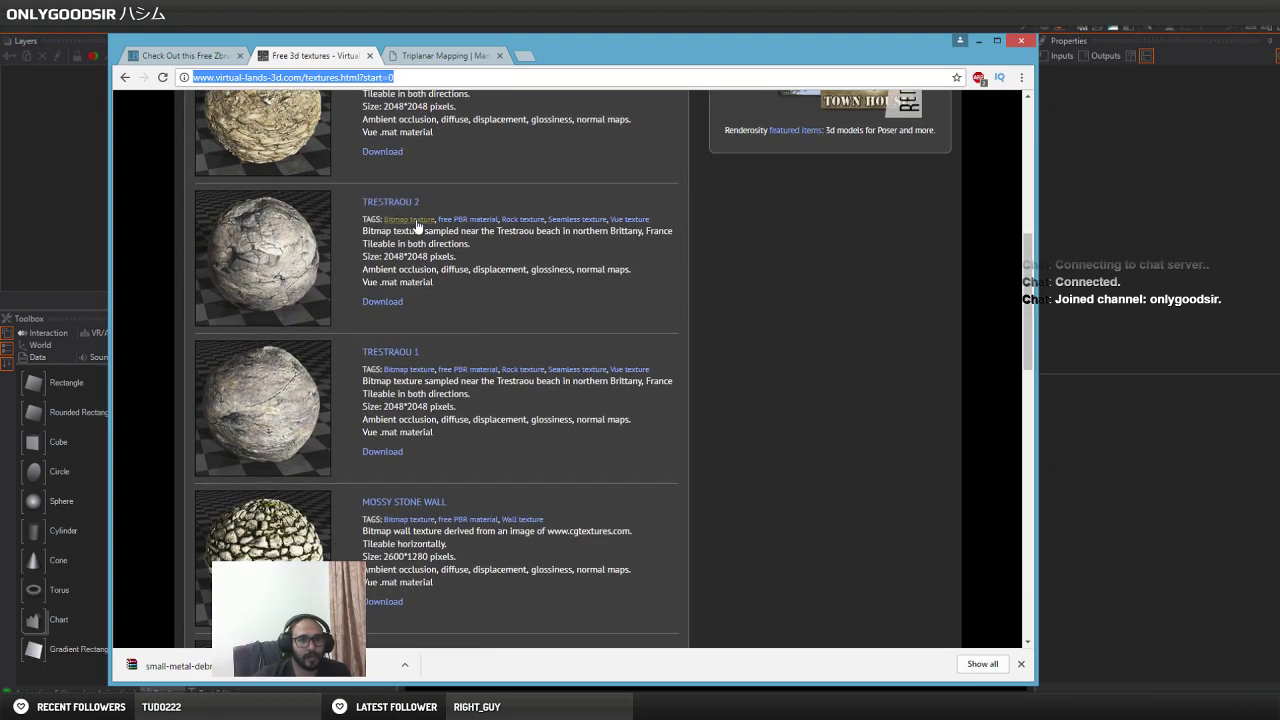
pyautogui.scroll(5, 320, 143)
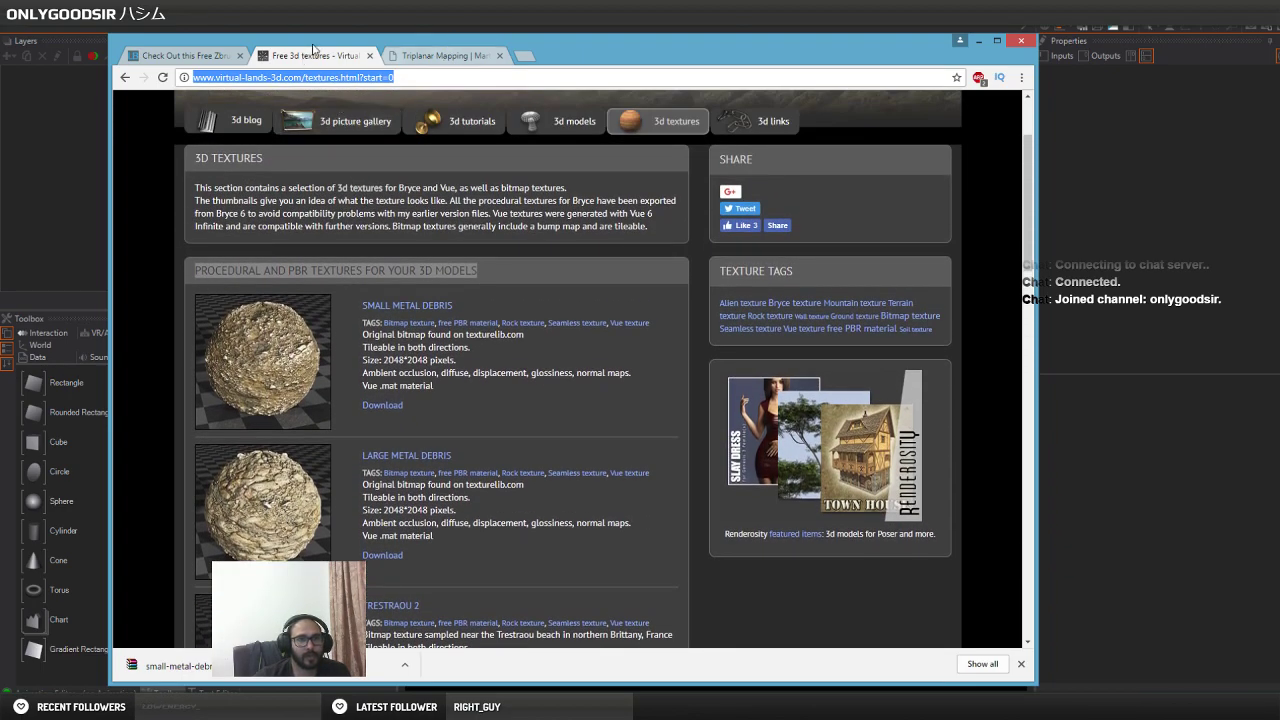
# Revisit the beginning of the Triplanar Mapping article, then return to the free 3D textures page
pyautogui.click(462, 57)
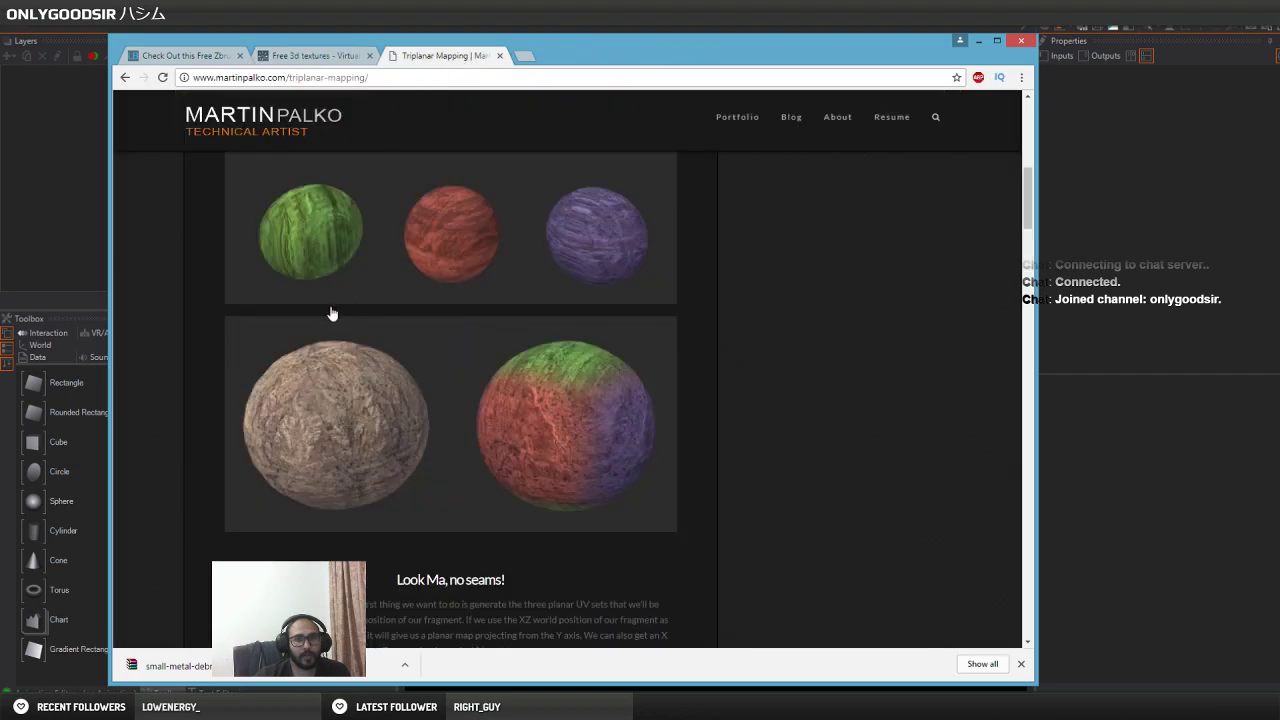
pyautogui.scroll(6, 294, 314)
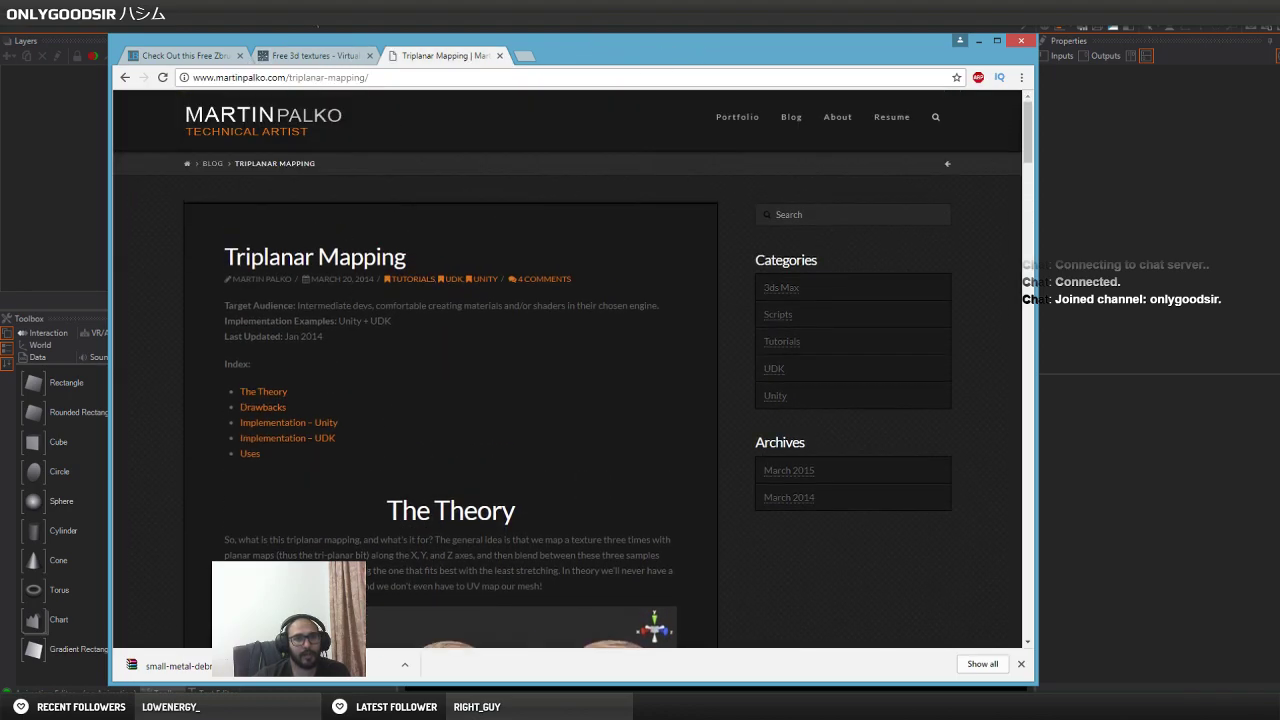
pyautogui.click(317, 56)
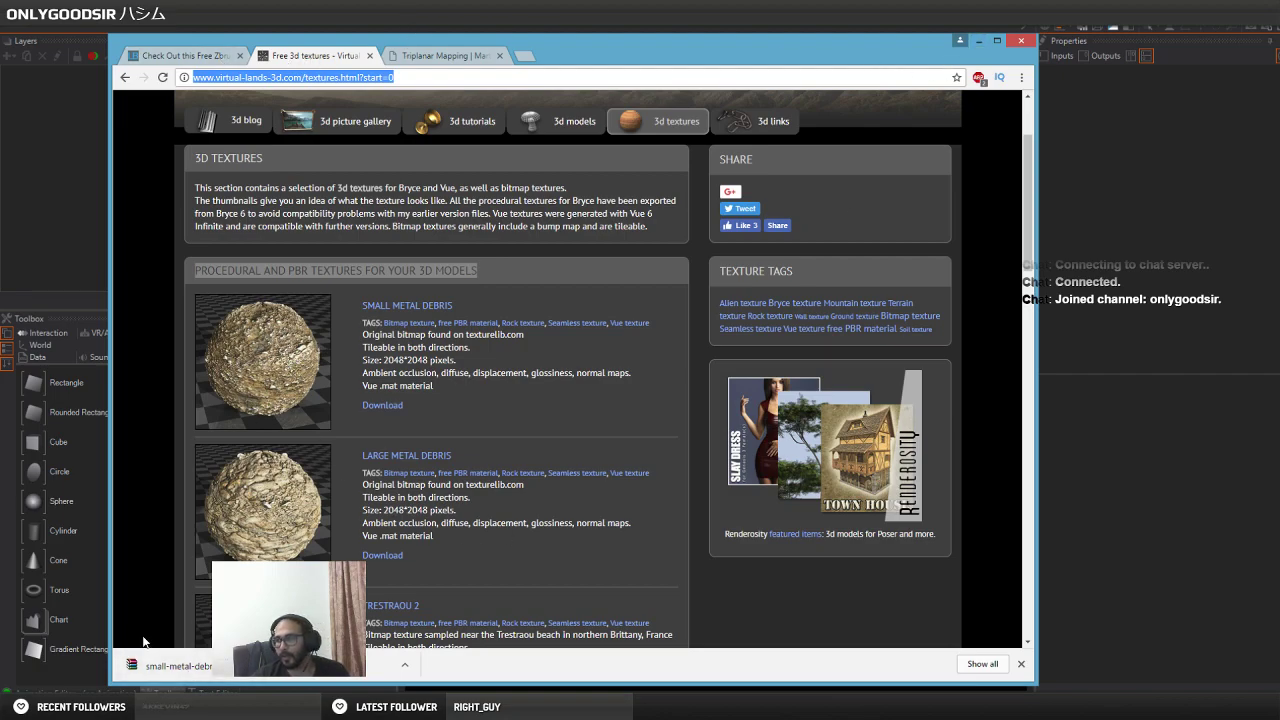
# Return to Ventuz, create a new scene, and narrow the Layers and Toolbox area to give the Hierarchy more room
pyautogui.click(984, 41)
pyautogui.click(548, 233)
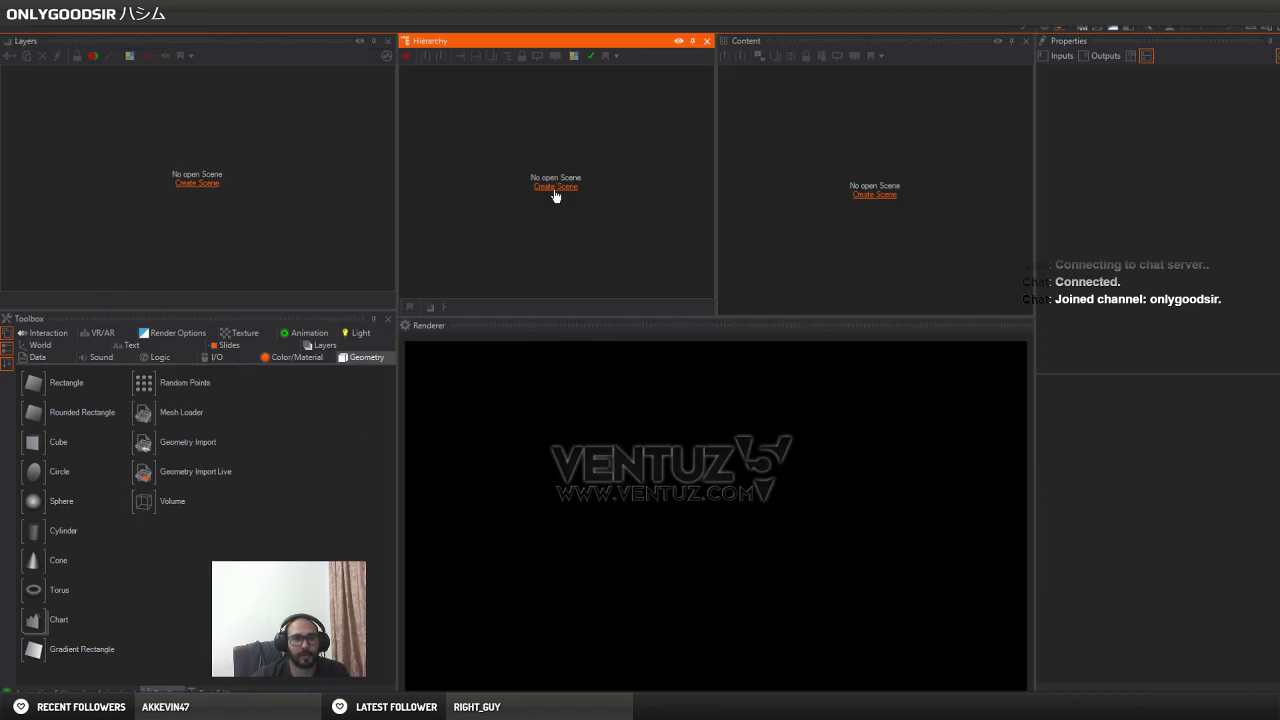
pyautogui.click(560, 189)
pyautogui.click(571, 208)
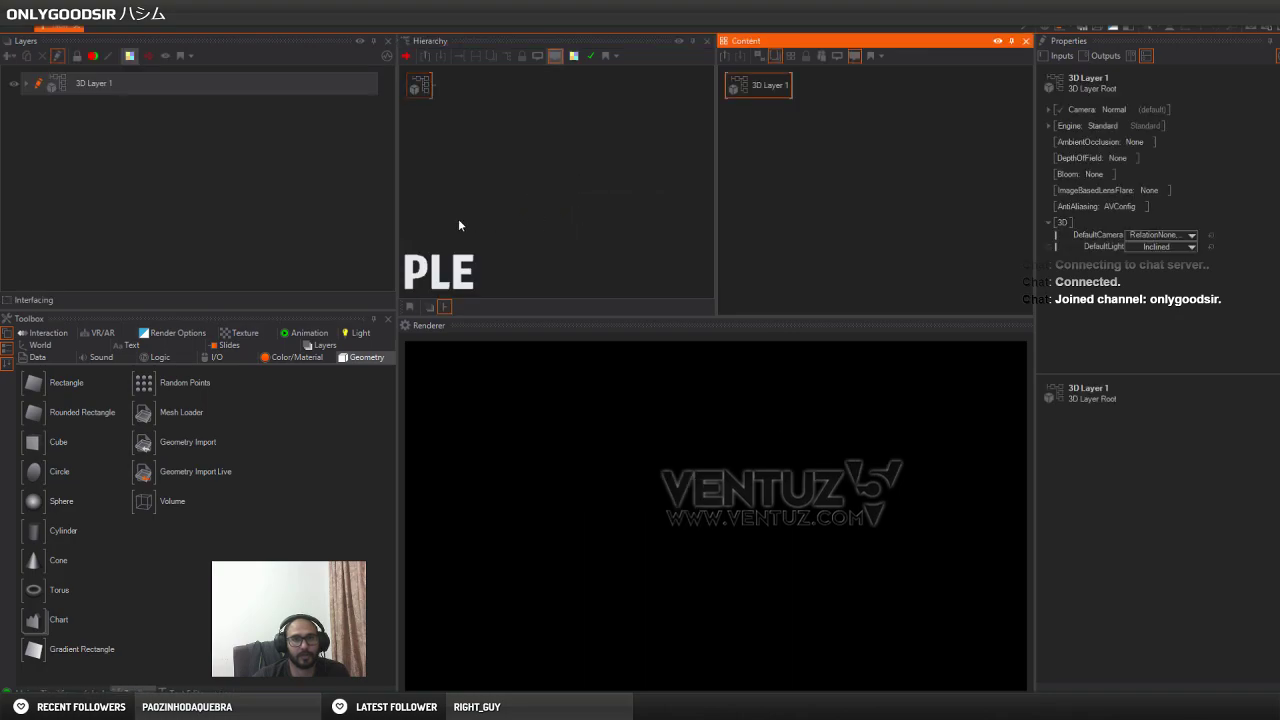
pyautogui.moveTo(396, 189); pyautogui.dragTo(277, 189)
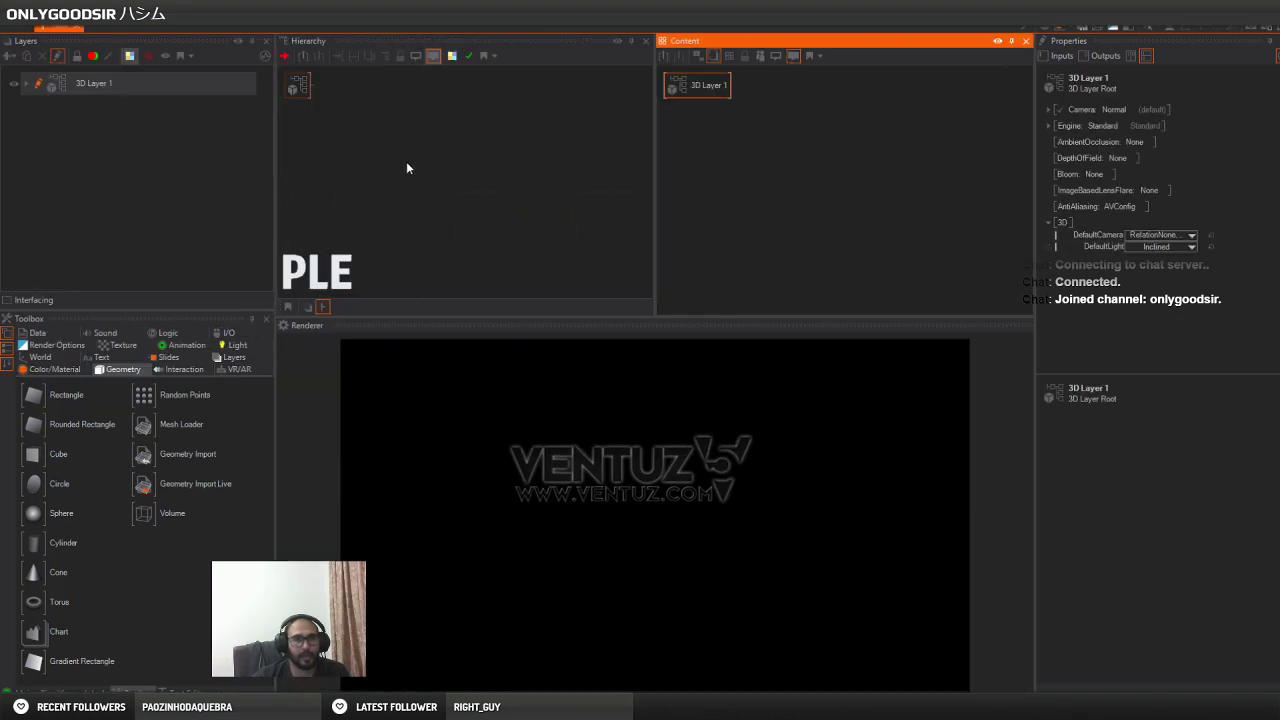
pyautogui.click(406, 163)
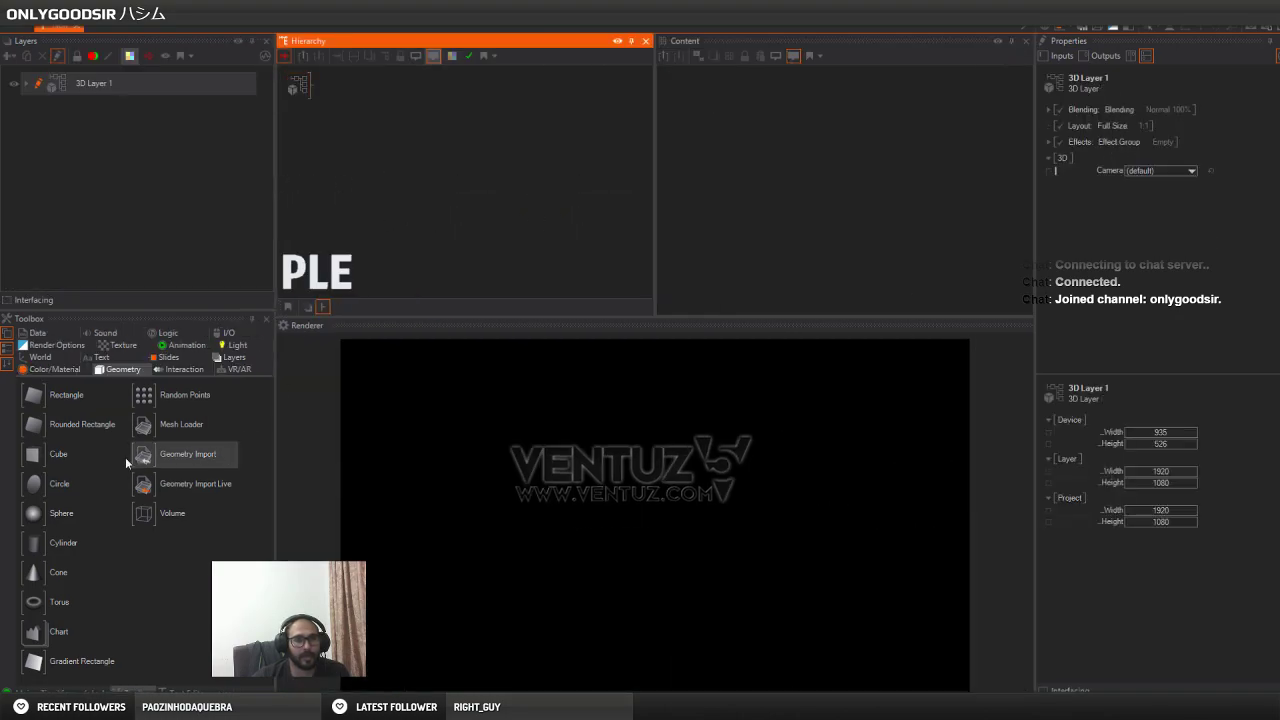
# Add an Axis node to 3D Layer 1 and attach a Rectangle node under it
pyautogui.doubleClick(409, 147)
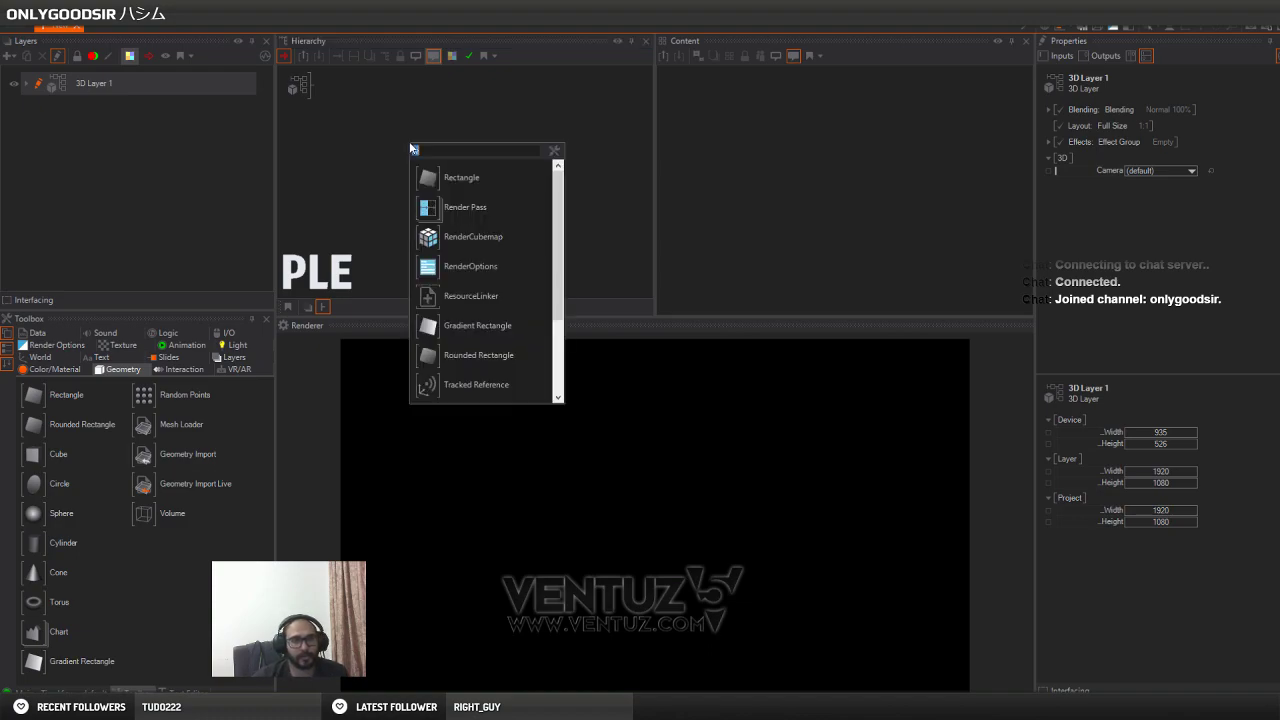
pyautogui.write('axis')
pyautogui.press('Return')
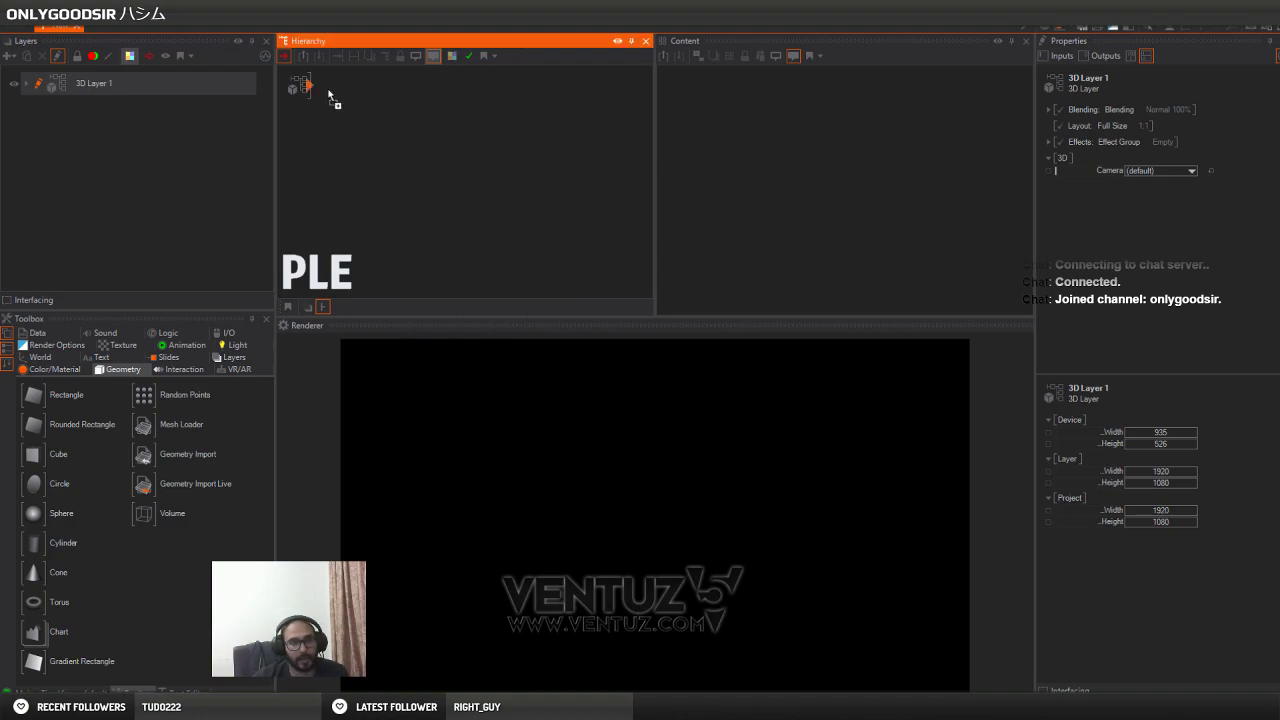
pyautogui.click(361, 130)
pyautogui.doubleClick(361, 130)
pyautogui.write('re')
pyautogui.moveTo(376, 174); pyautogui.dragTo(348, 86)
# Adjust the uniform scale of the Axis node so the rectangle fits inside the rendered view
pyautogui.click(335, 90)
pyautogui.moveTo(1203, 302); pyautogui.dragTo(1203, 293)
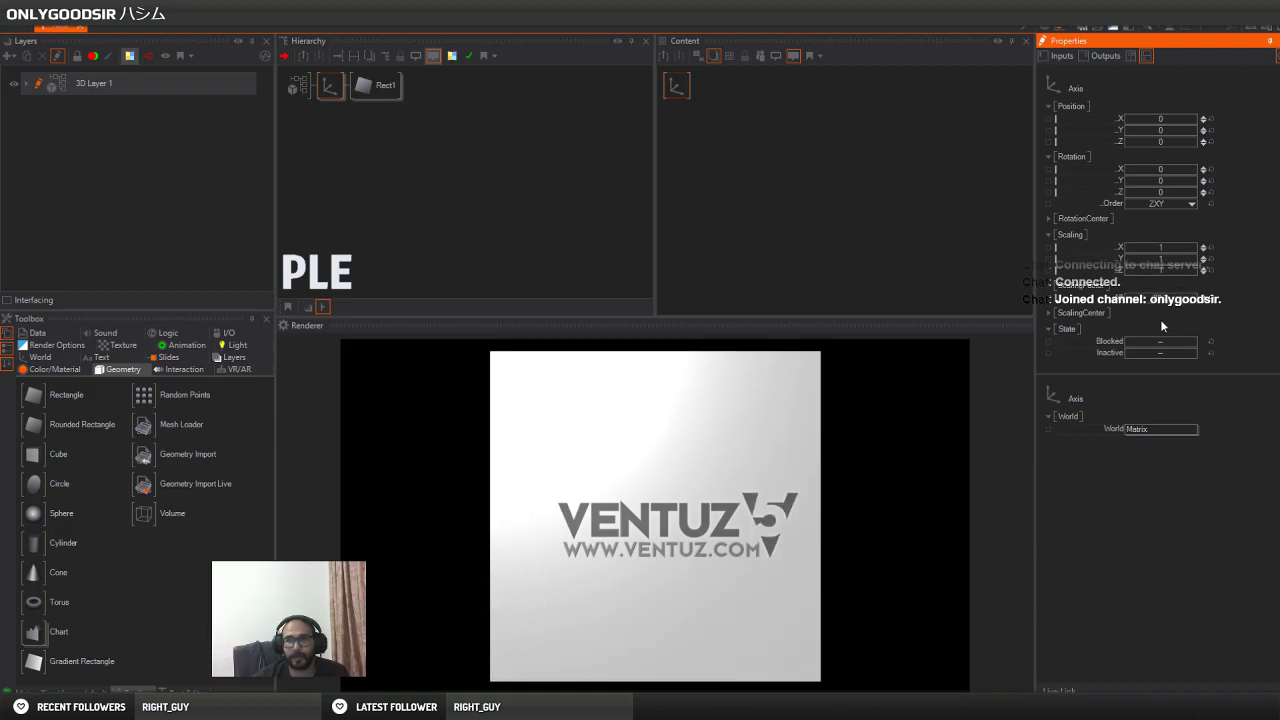
pyautogui.click(1174, 301)
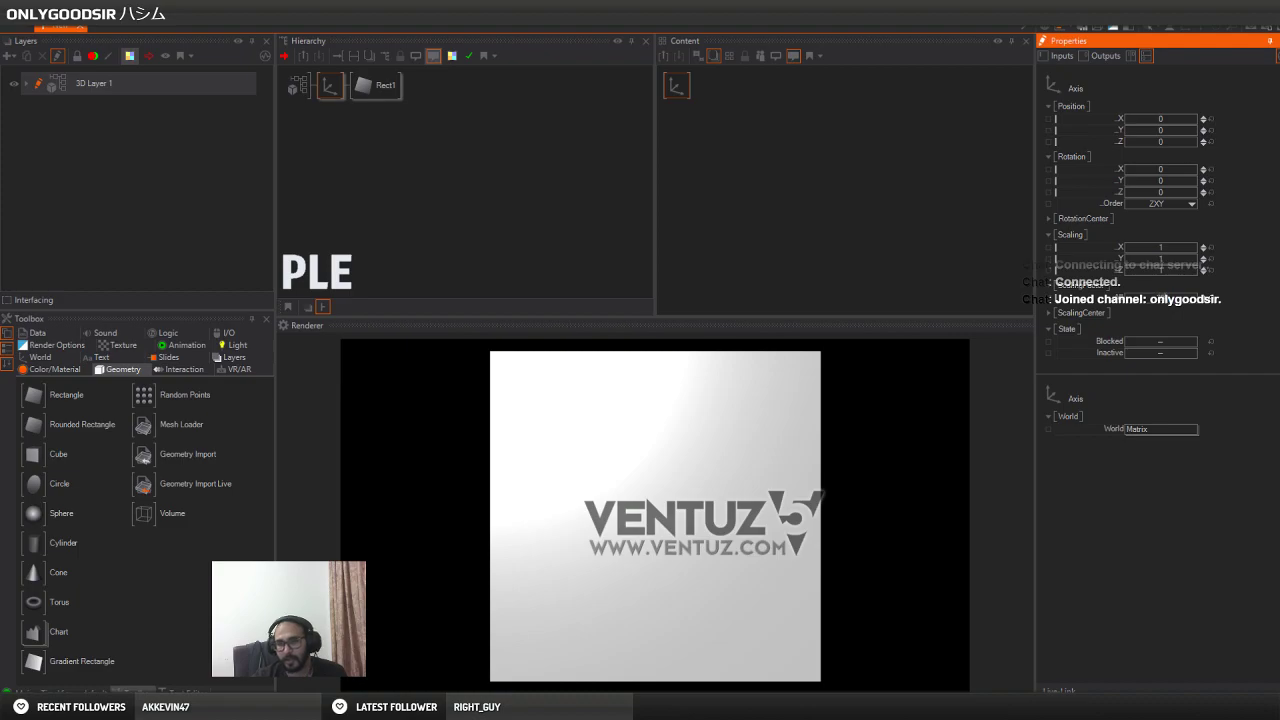
pyautogui.press('Return')
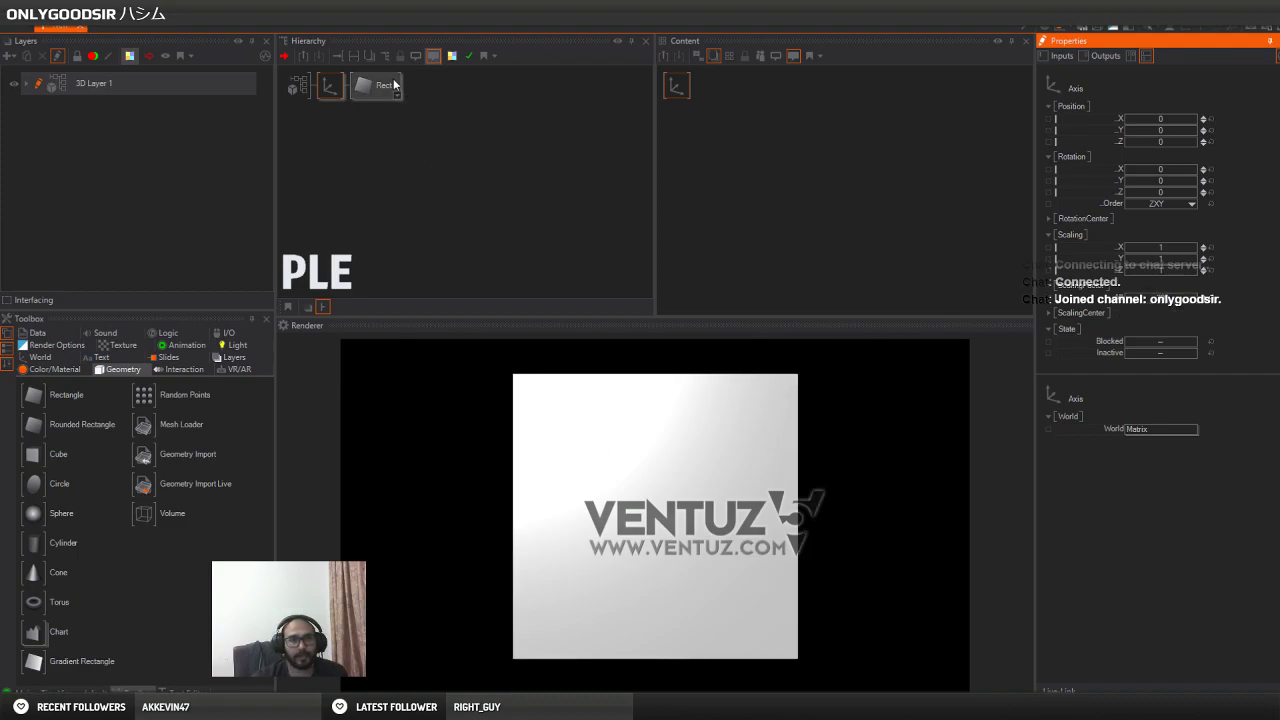
pyautogui.click(369, 224)
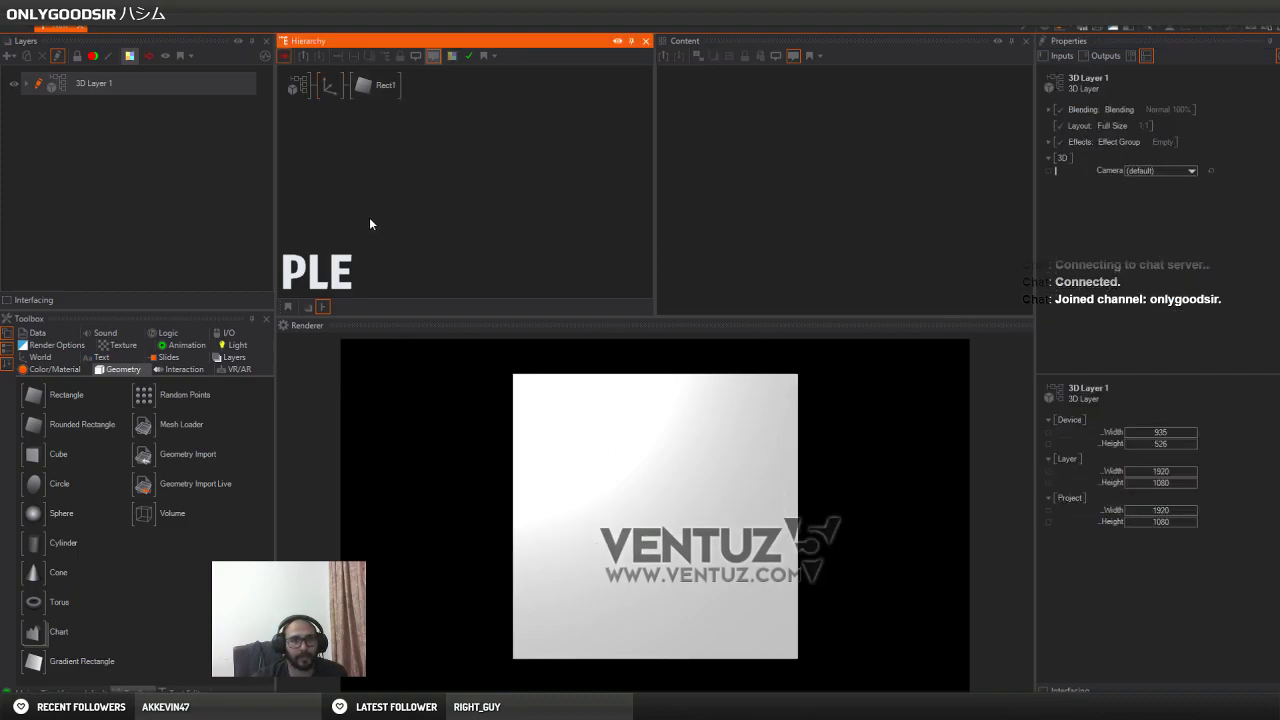
# Insert a Material node between the Axis and the Rectangle in the hierarchy
pyautogui.click(118, 345)
pyautogui.click(60, 345)
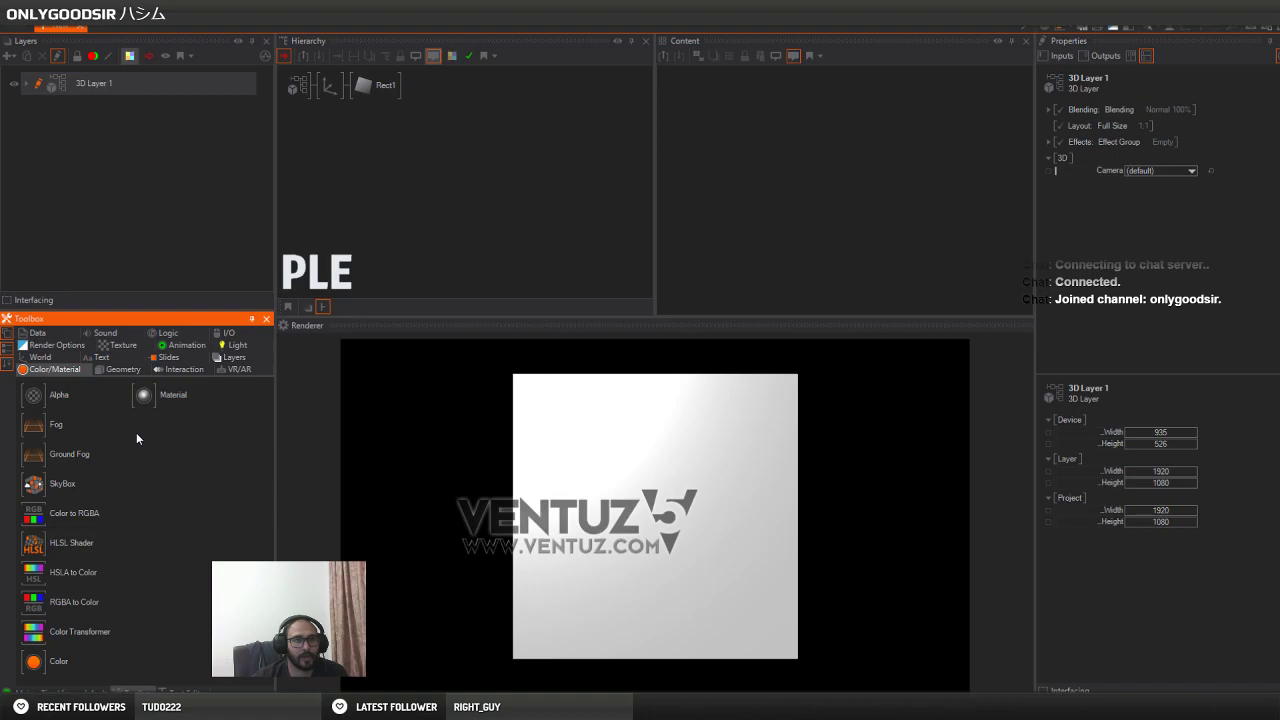
pyautogui.moveTo(361, 78); pyautogui.dragTo(363, 86)
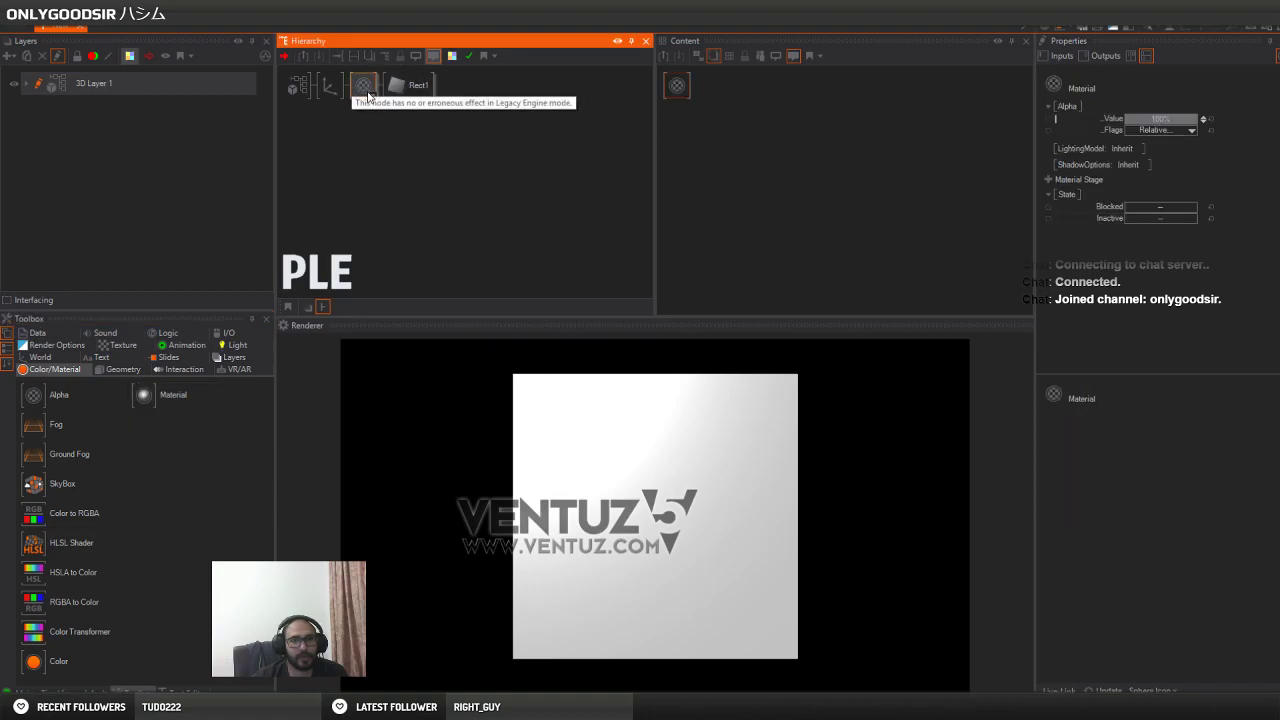
# Add a Base texture stage to the Material and load small_metal_debris_Base_Color.jpg into it
pyautogui.click(1048, 180)
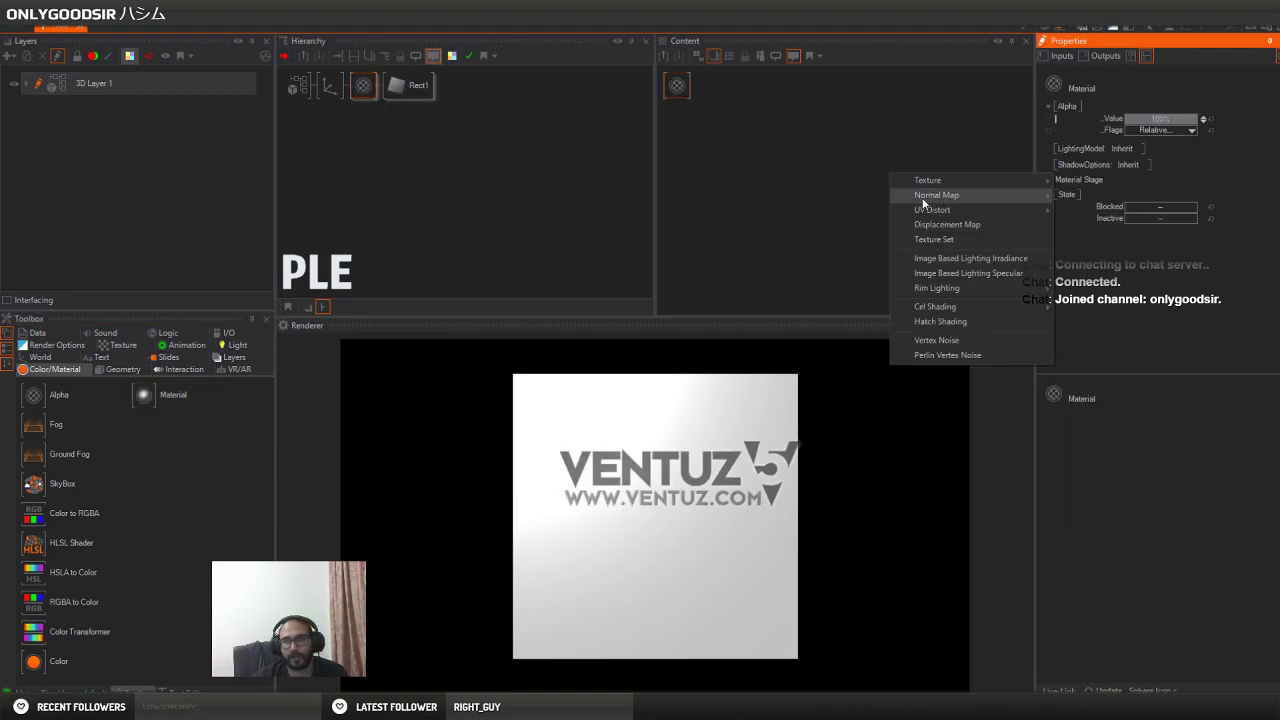
pyautogui.moveTo(1044, 182)
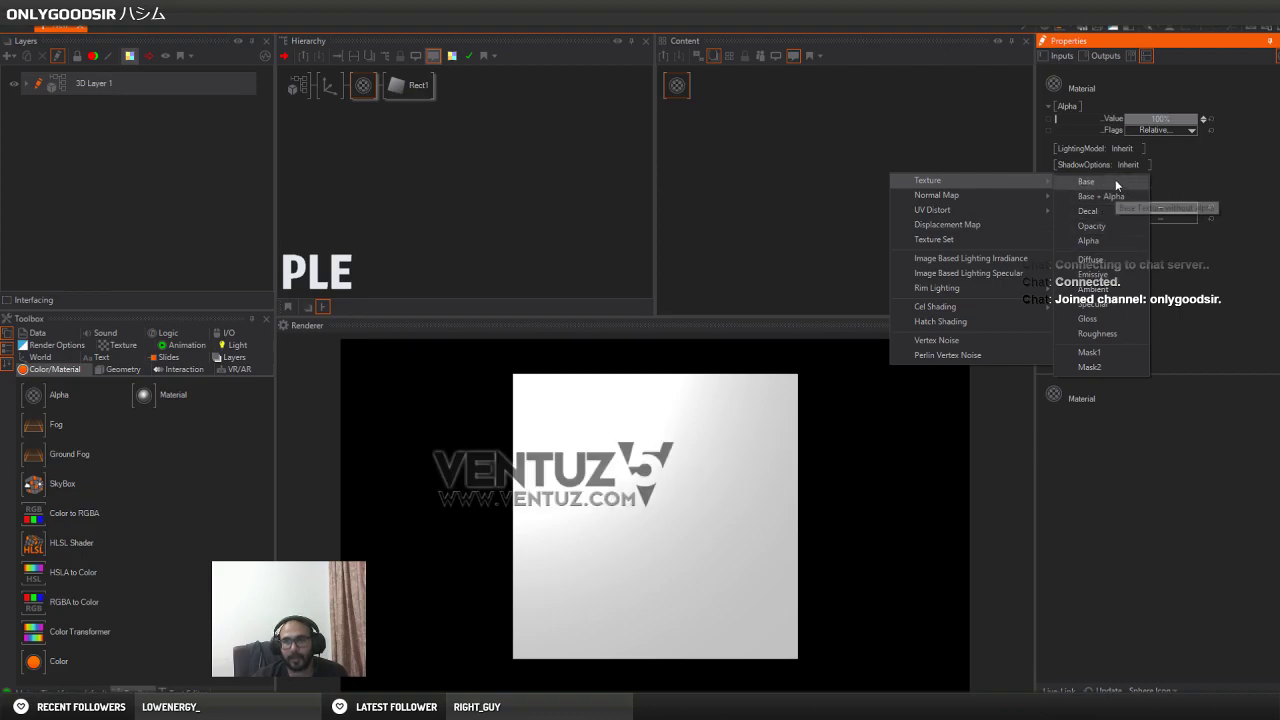
pyautogui.click(1122, 197)
pyautogui.doubleClick(1070, 190)
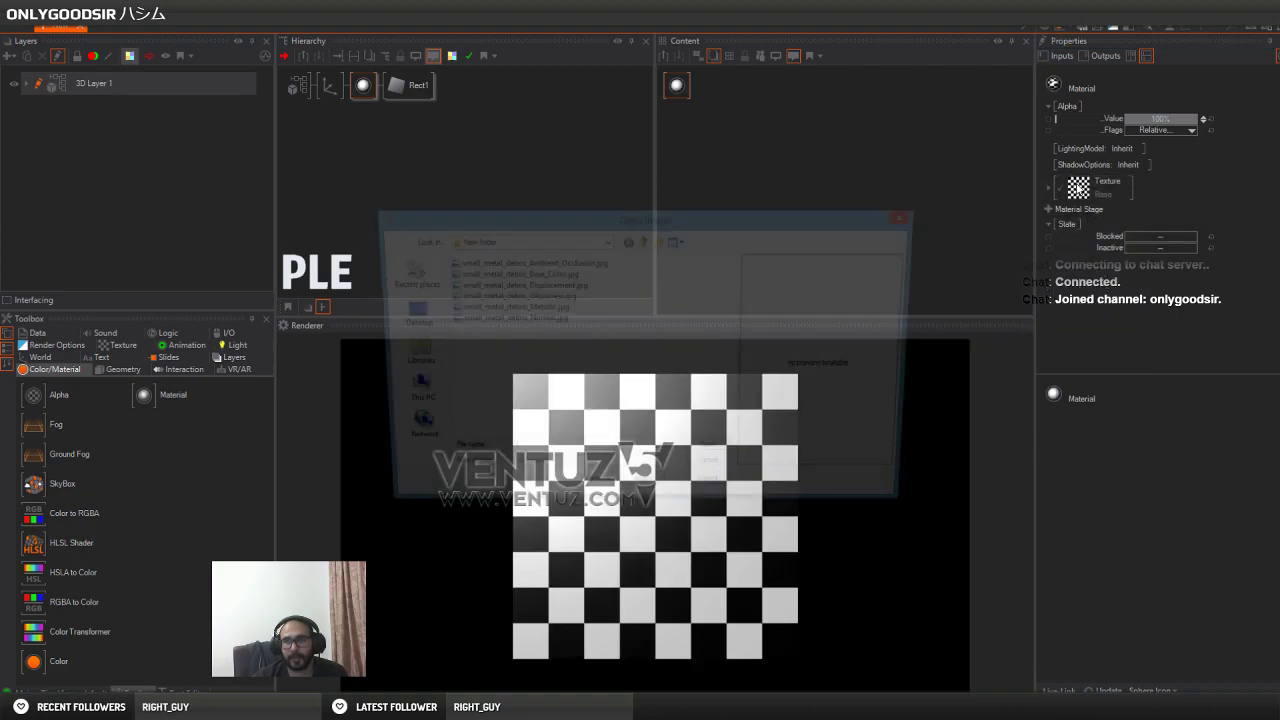
pyautogui.click(547, 273)
pyautogui.click(713, 456)
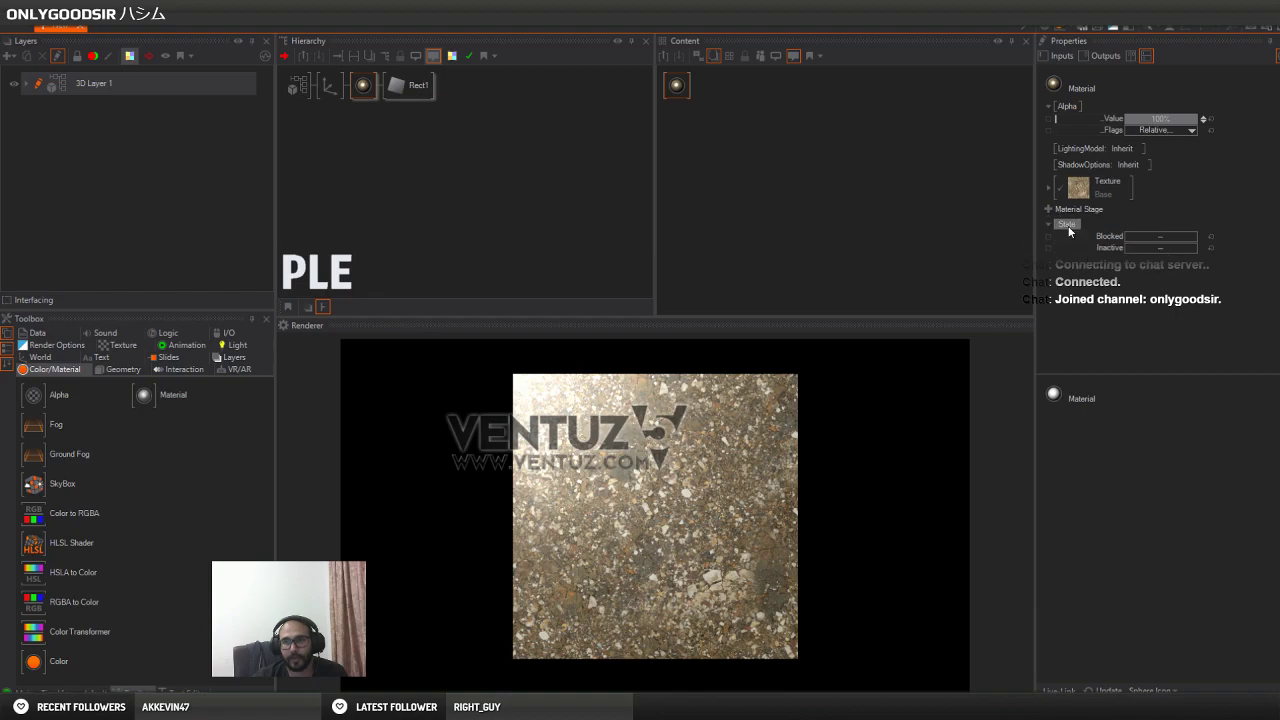
# Add a Dimple Normal Map stage to the Material and load small_metal_debris_Normal.jpg into it
pyautogui.click(1046, 210)
pyautogui.moveTo(972, 210)
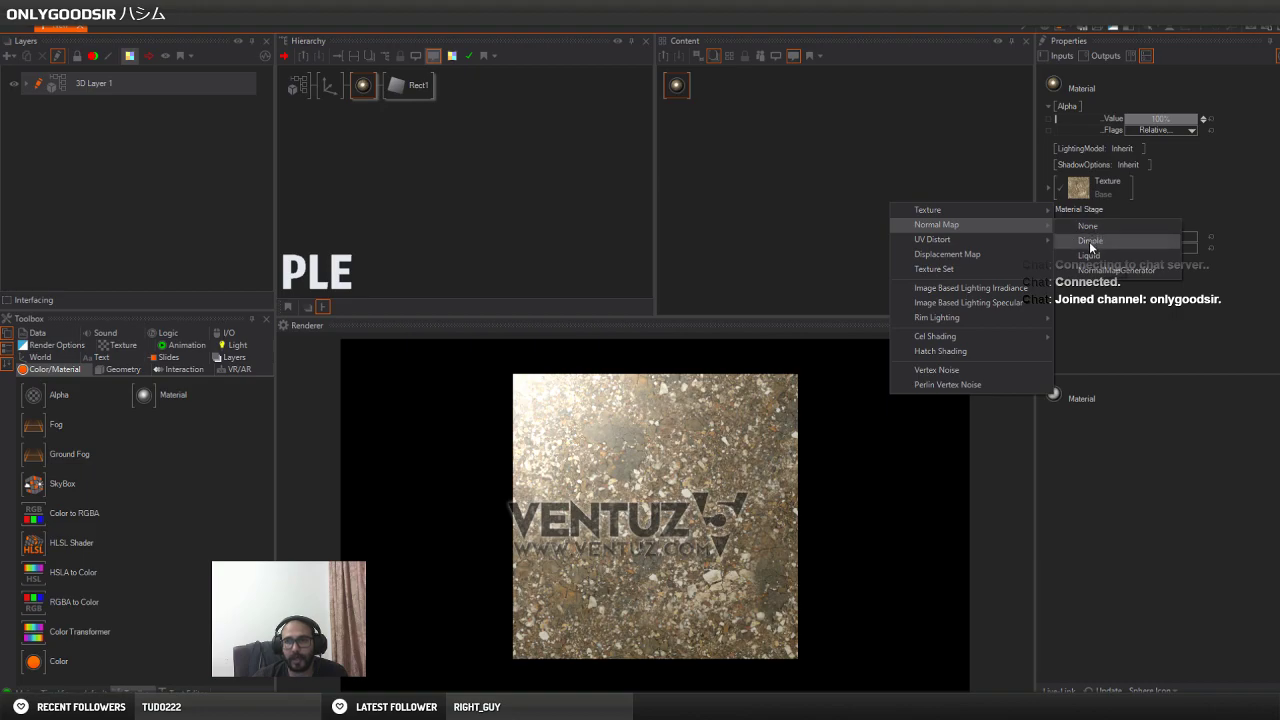
pyautogui.click(1090, 241)
pyautogui.click(1078, 217)
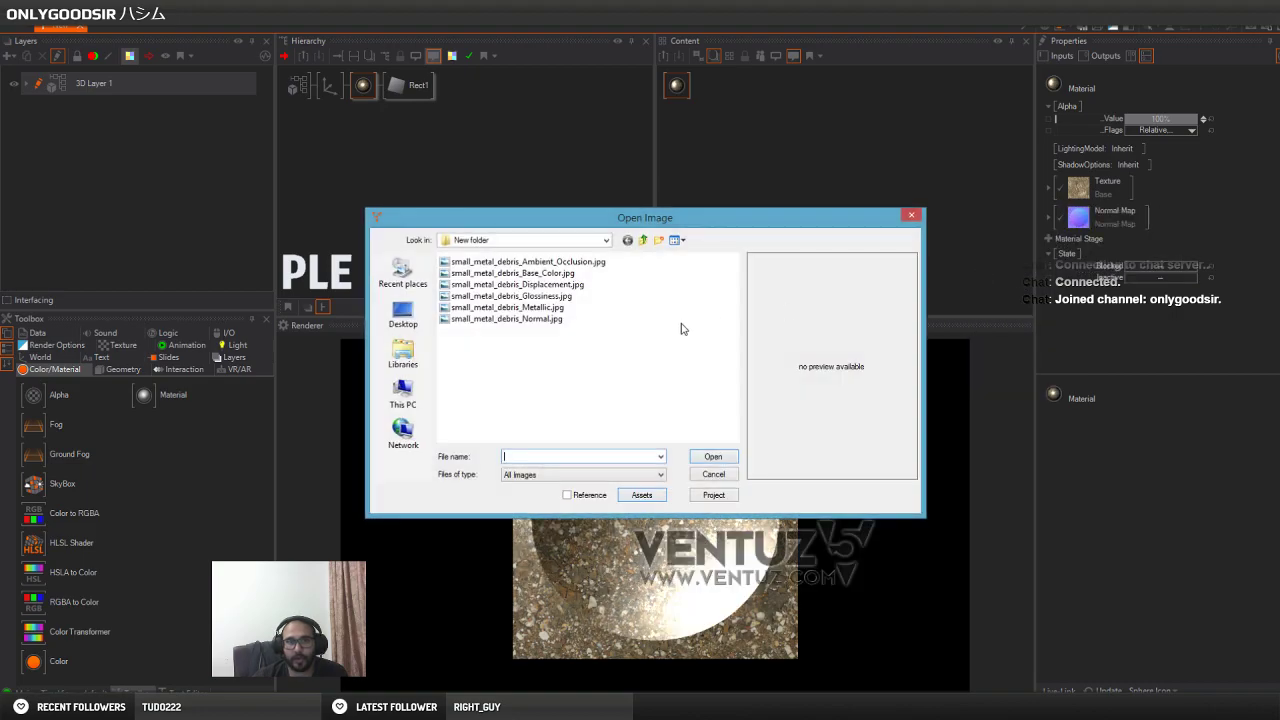
pyautogui.click(507, 319)
pyautogui.click(713, 456)
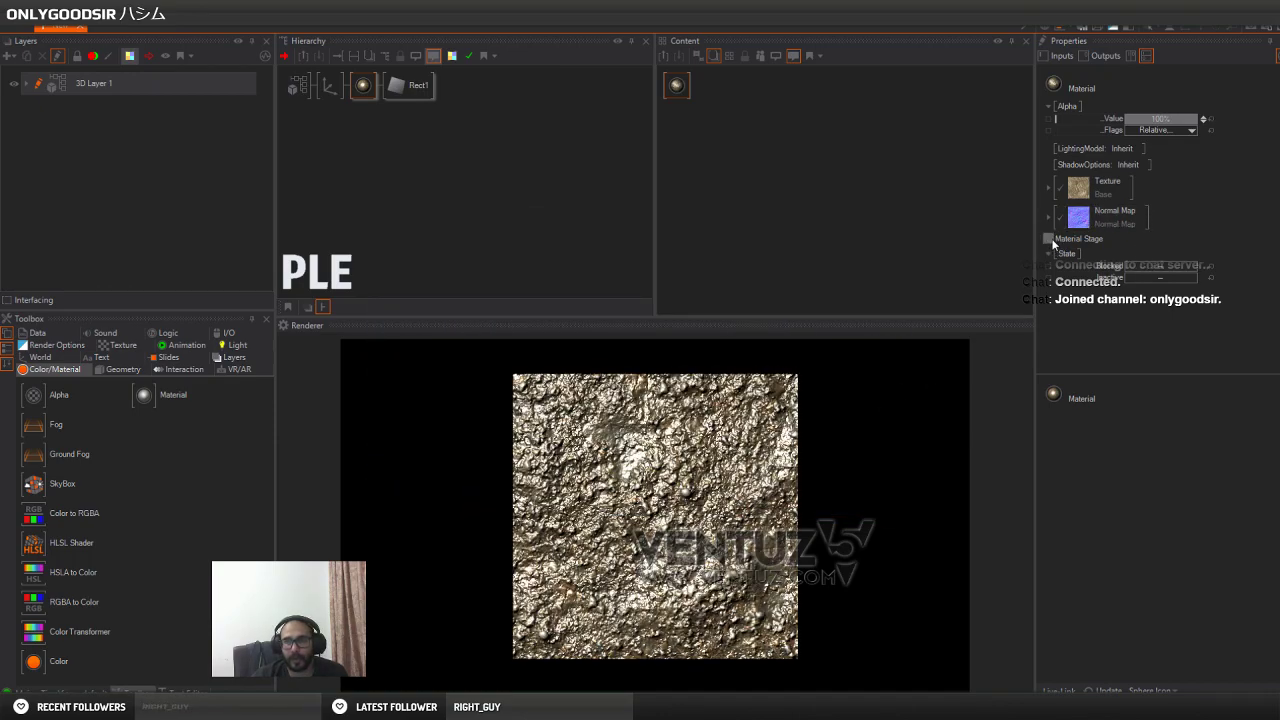
# Add a Gloss texture stage to the Material and load small_metal_debris_Glossiness.jpg into it
pyautogui.click(1050, 240)
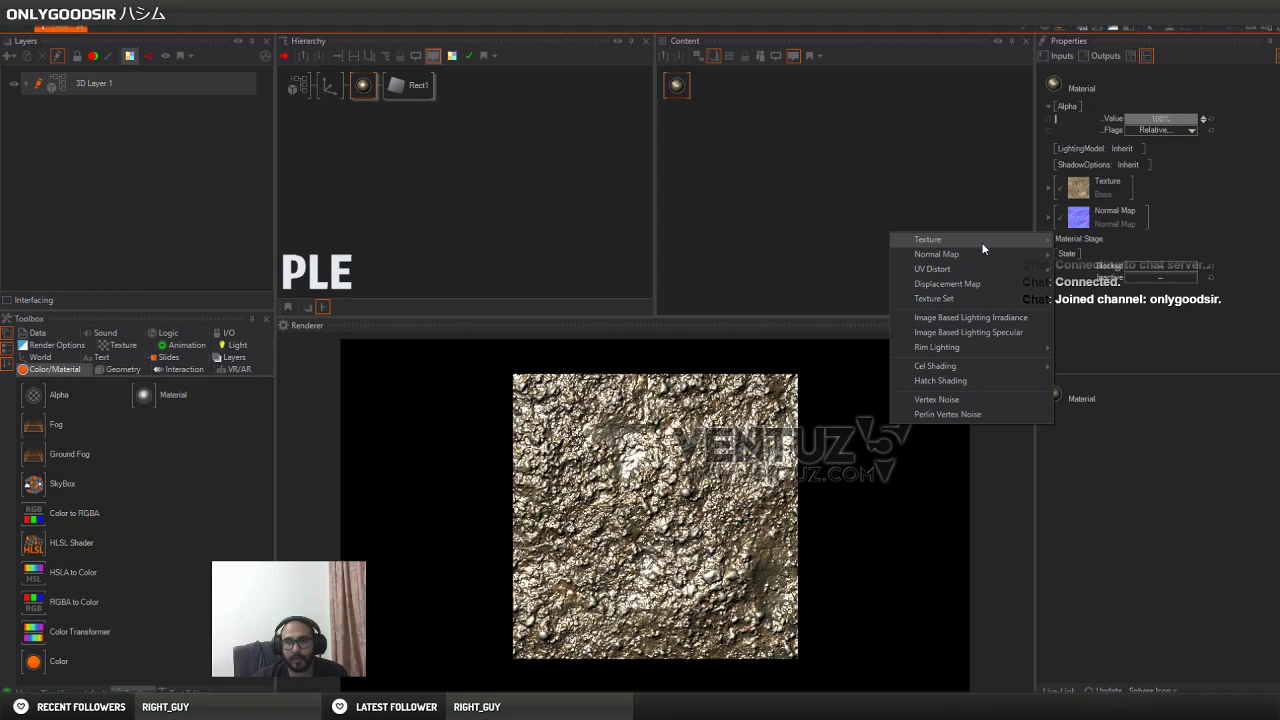
pyautogui.moveTo(1040, 240)
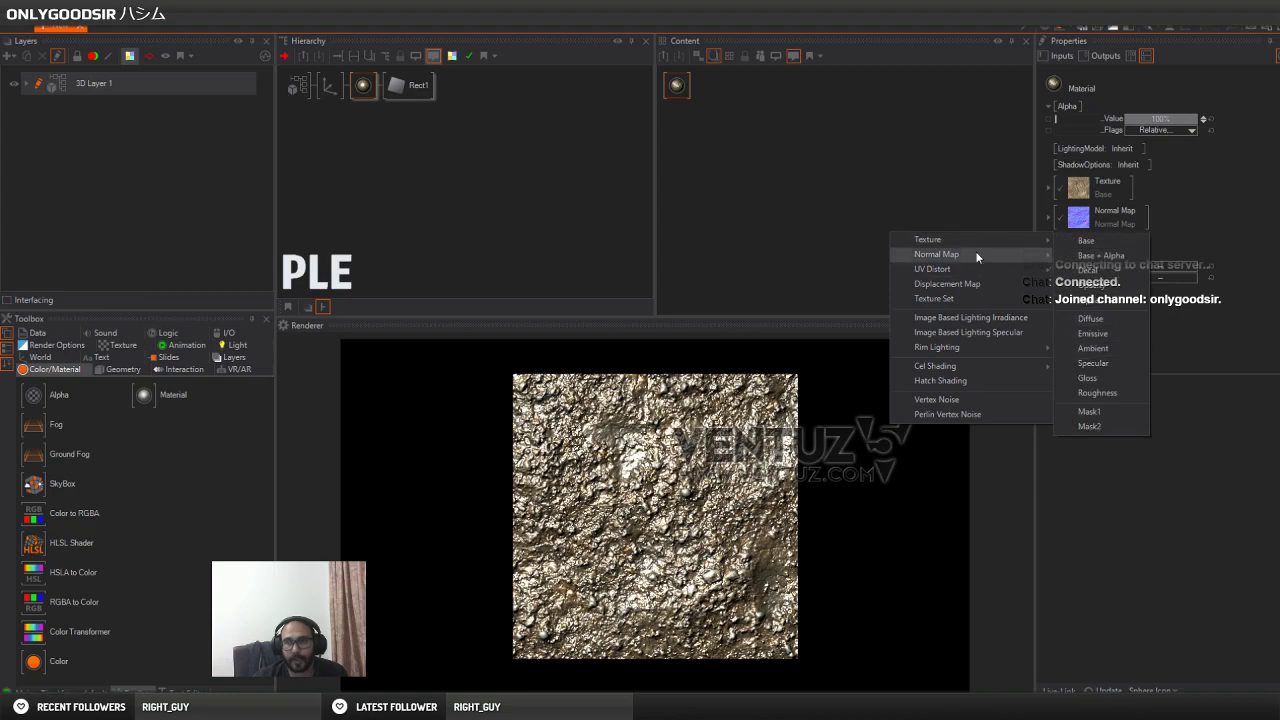
pyautogui.moveTo(968, 239)
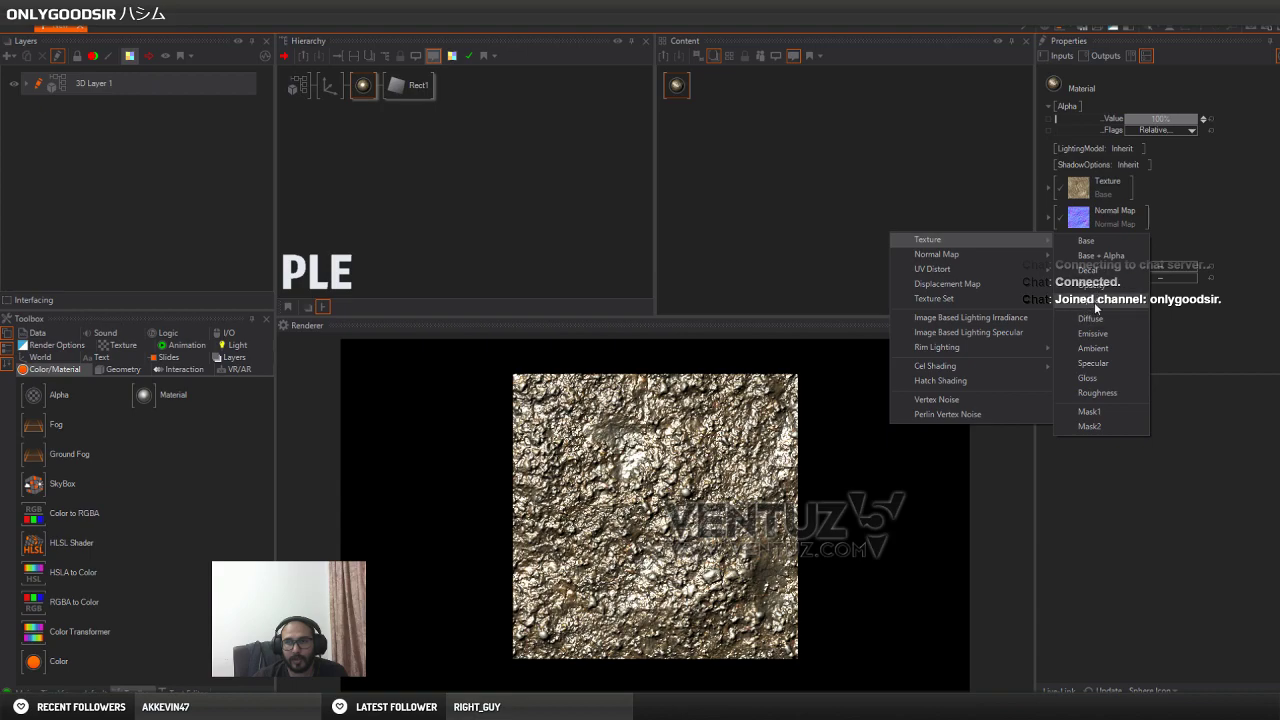
pyautogui.click(1101, 378)
pyautogui.click(1078, 246)
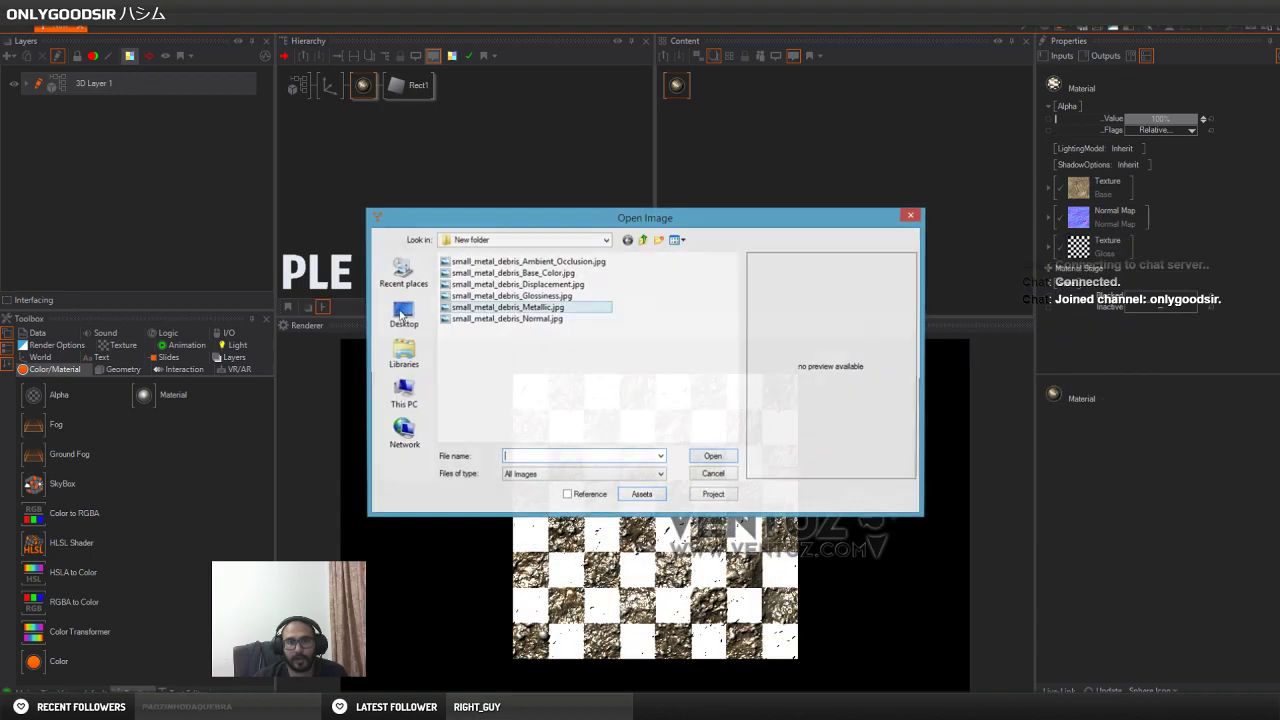
pyautogui.click(548, 298)
pyautogui.click(712, 457)
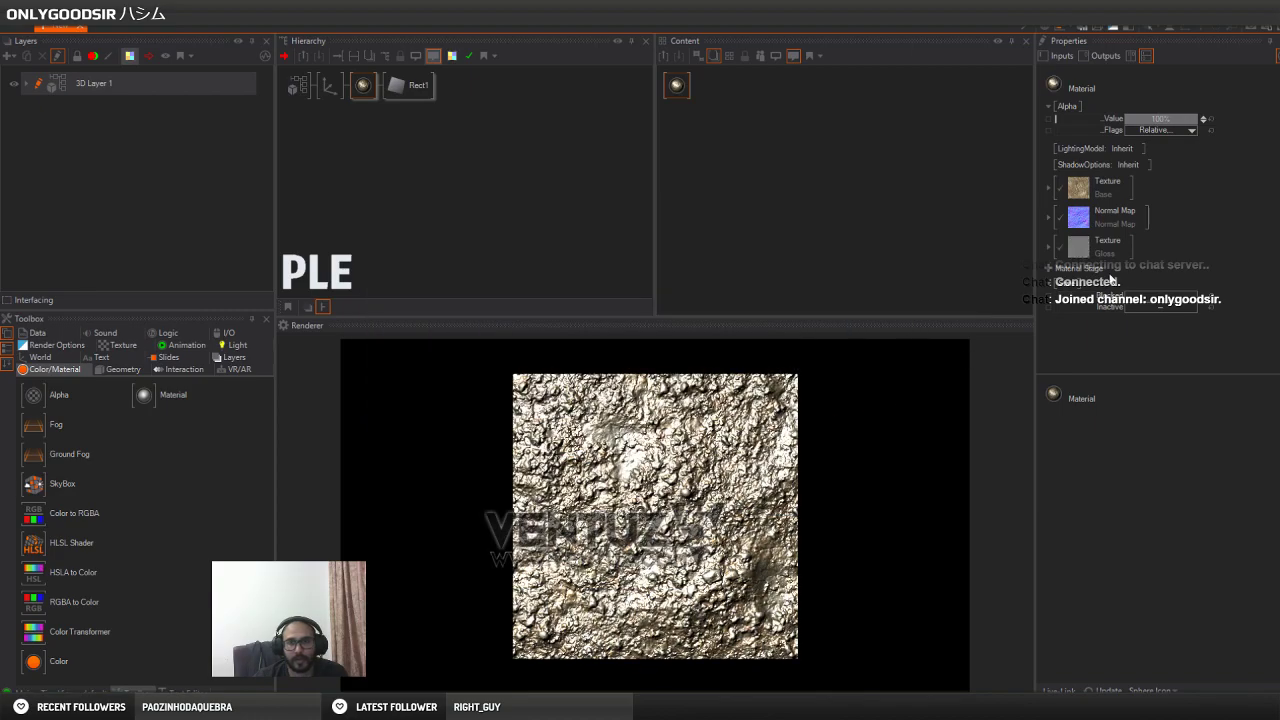
# Add a Displacement Map stage to the Material and load small_metal_debris_Displacement.jpg into it
pyautogui.click(1049, 268)
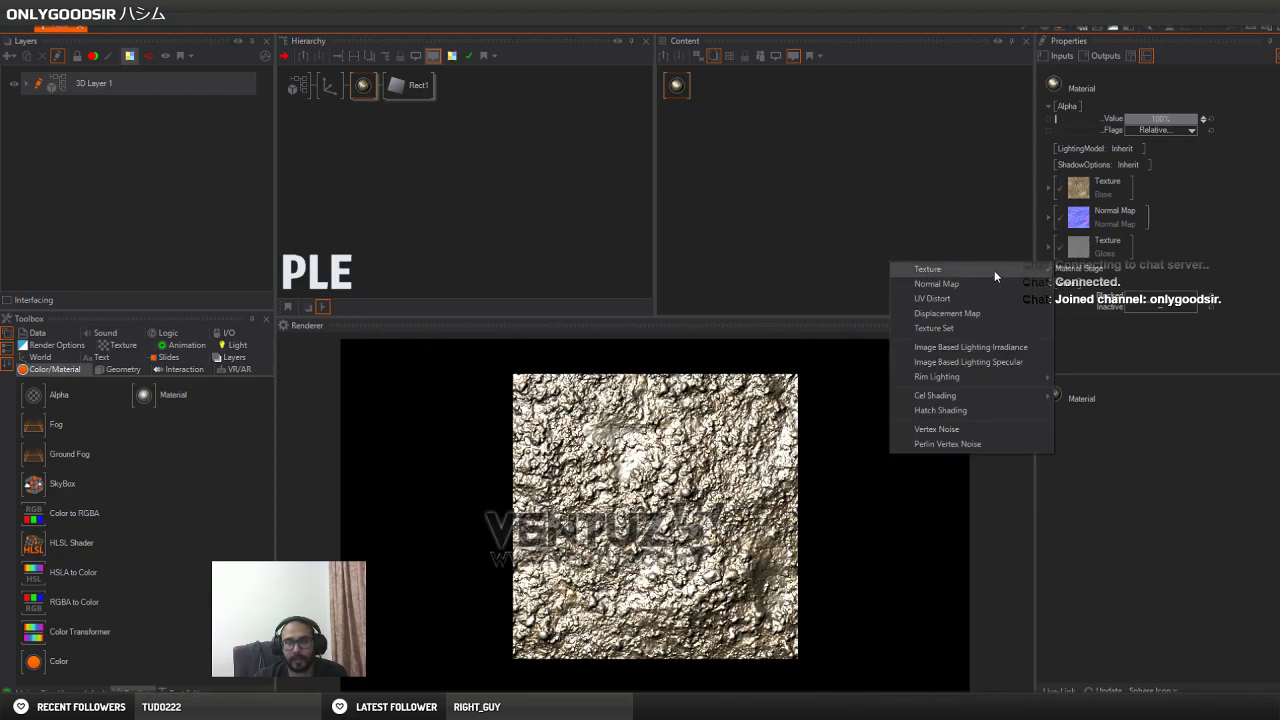
pyautogui.click(980, 314)
pyautogui.click(1078, 272)
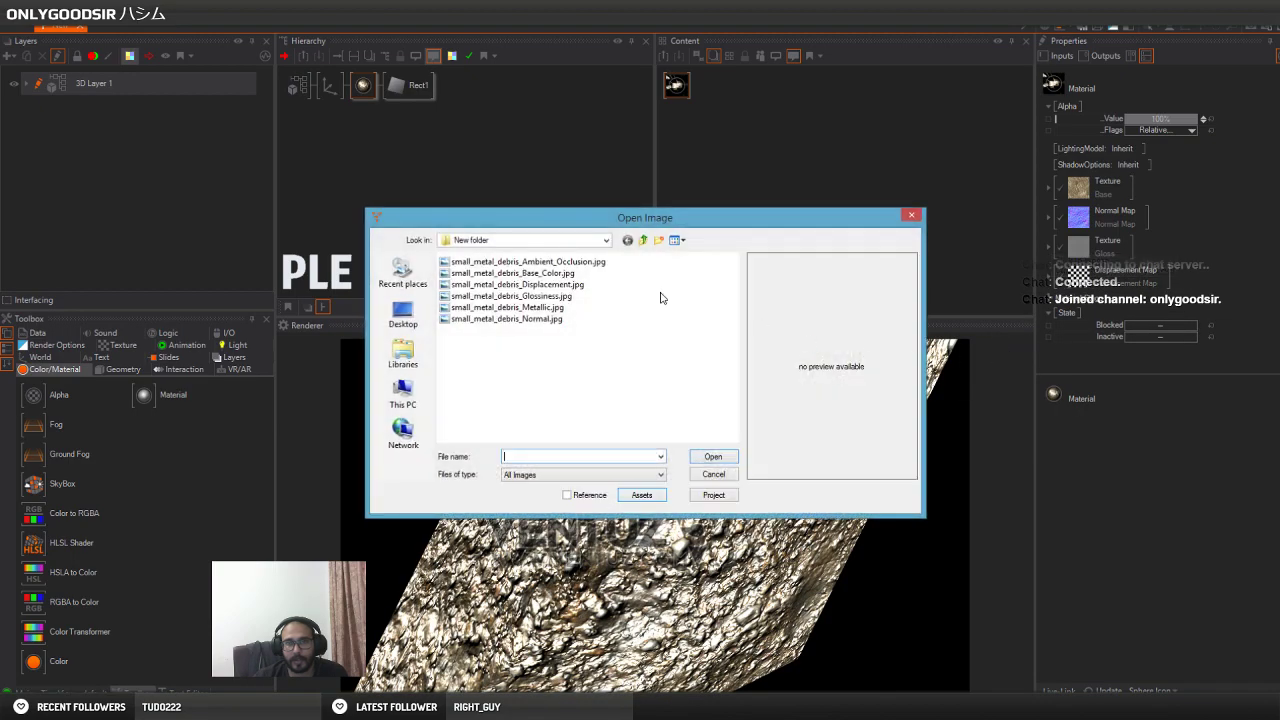
pyautogui.click(517, 284)
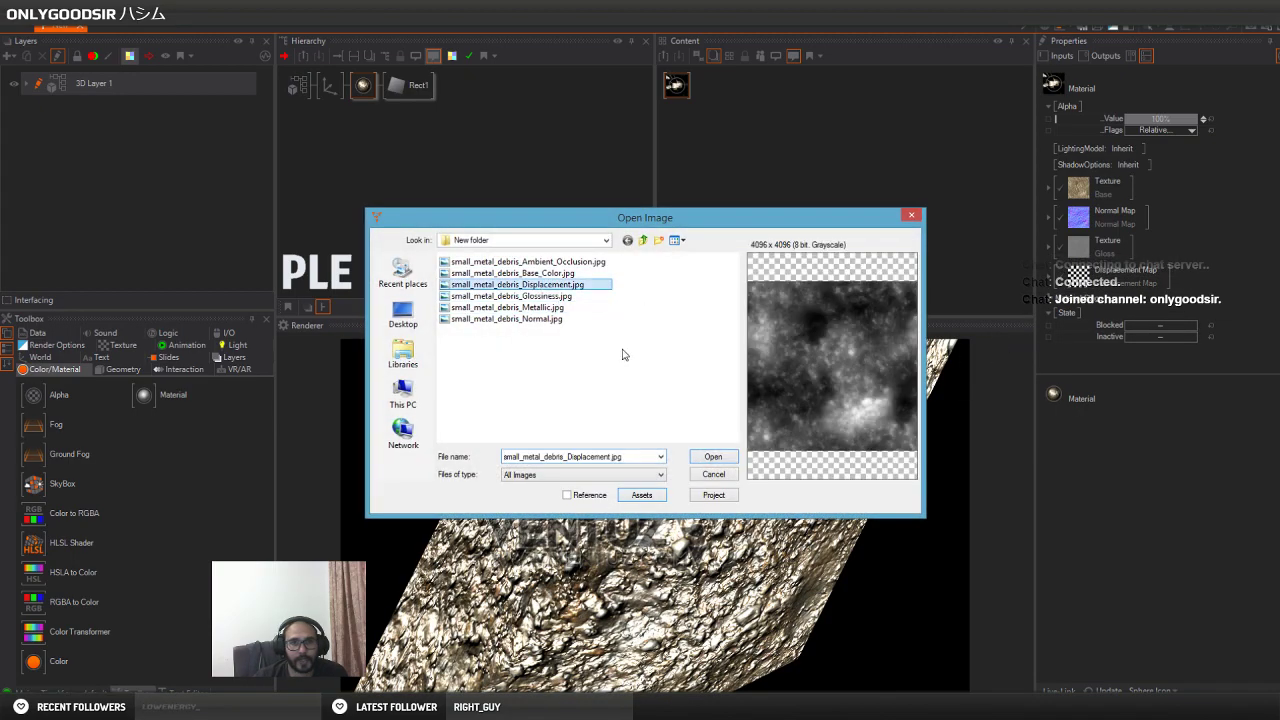
pyautogui.click(713, 457)
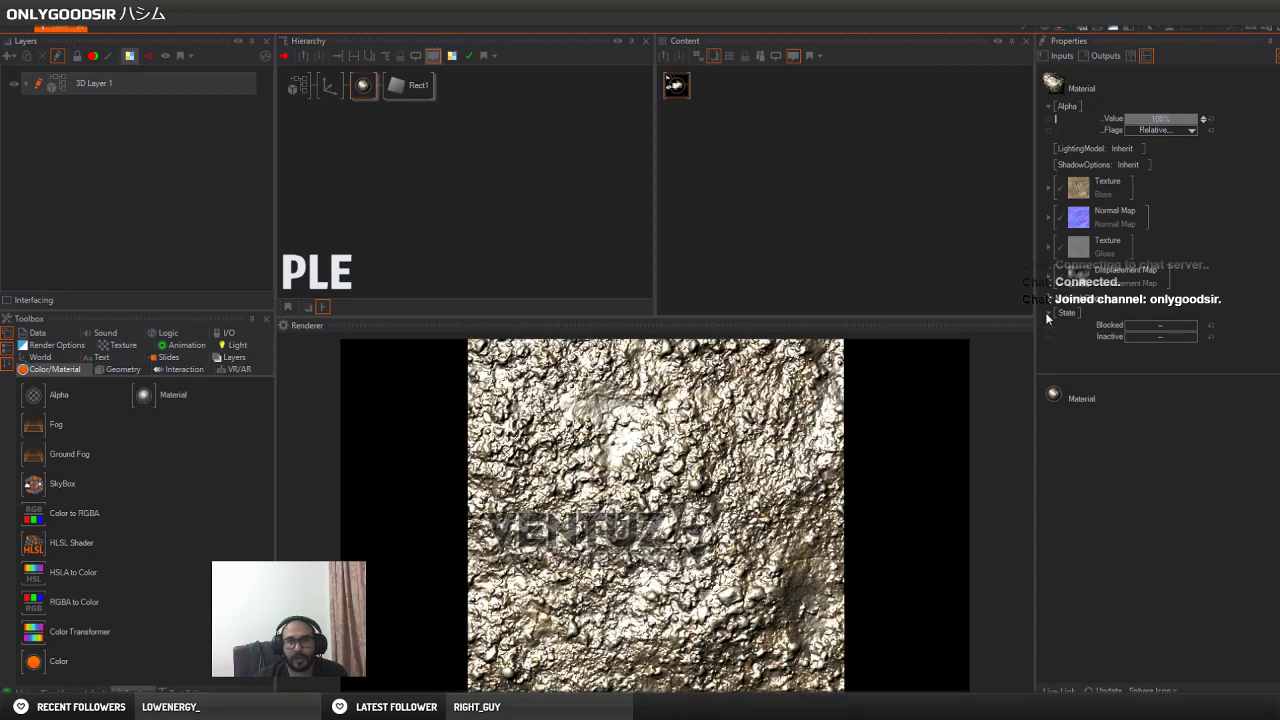
# Tilt the Axis about X so the rectangle lies back like a ground plane, and set the Rectangle's tessellation to 150 in X and Y
pyautogui.click(330, 85)
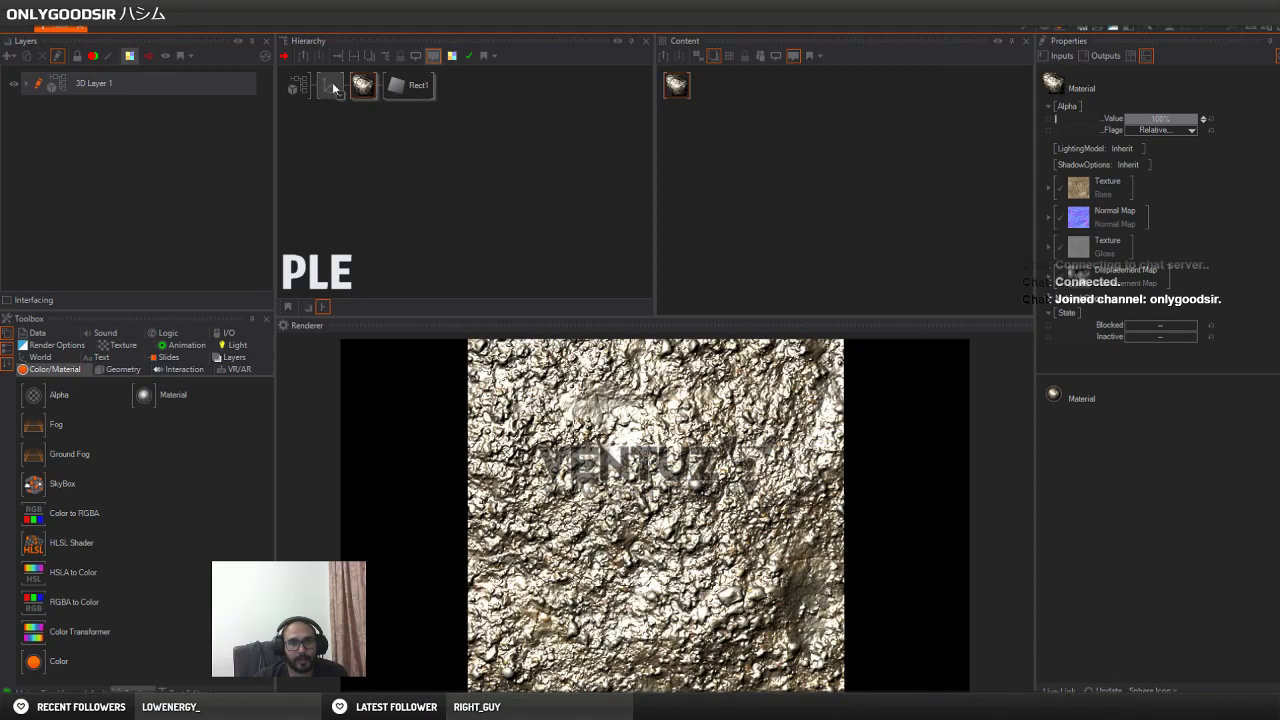
pyautogui.moveTo(1160, 170); pyautogui.dragTo(1169, 134)
pyautogui.click(418, 85)
pyautogui.moveTo(690, 86); pyautogui.dragTo(705, 124)
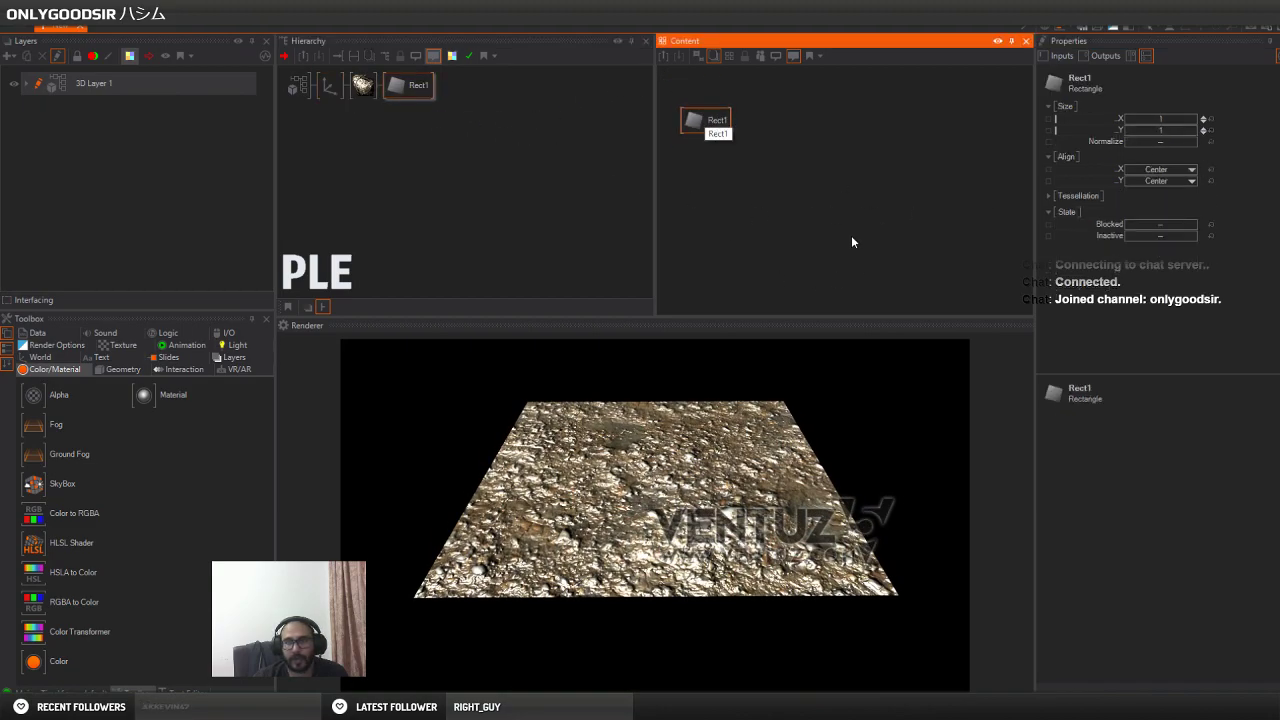
pyautogui.click(1048, 195)
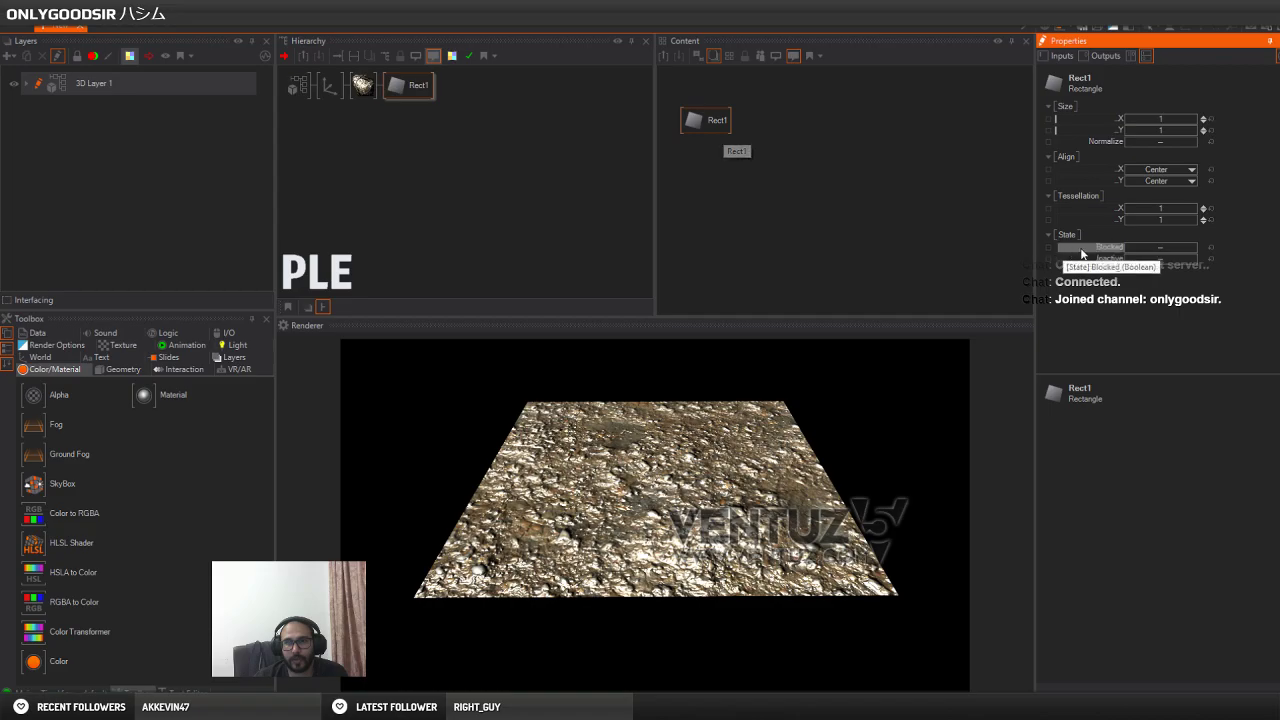
pyautogui.moveTo(1148, 208); pyautogui.dragTo(1206, 228)
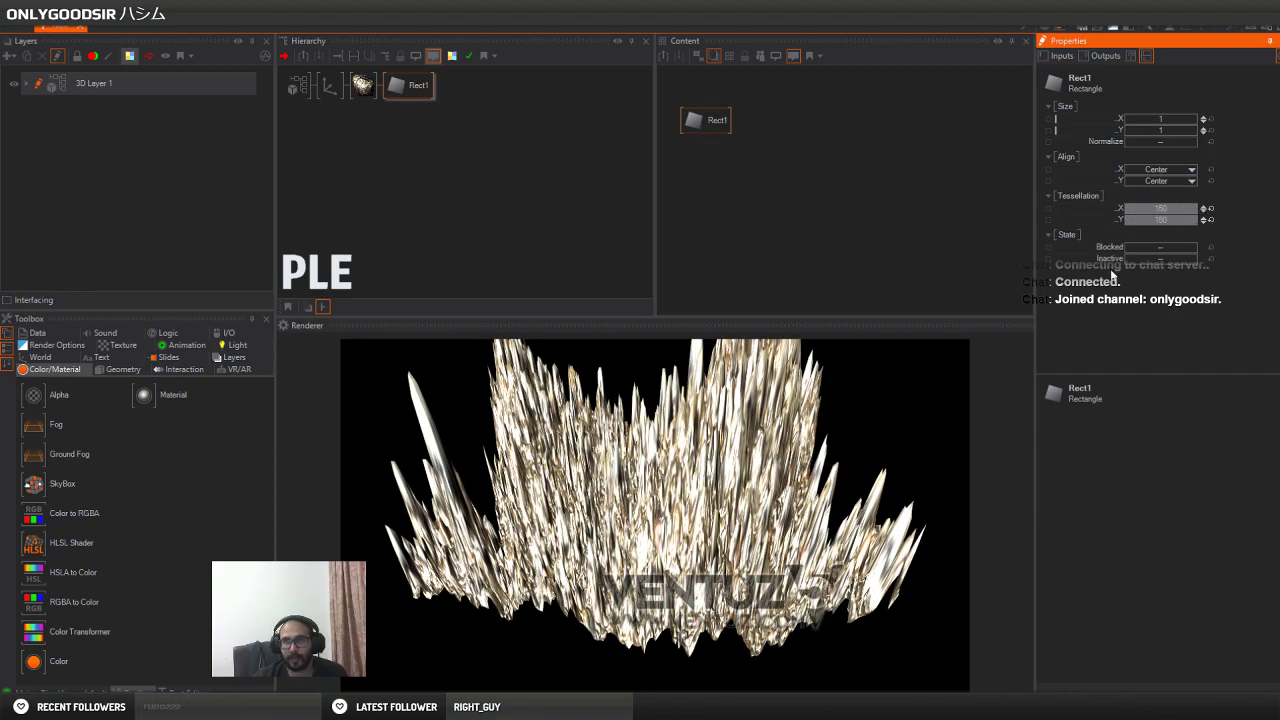
# Set the amount of the Material's Displacement Map stage to -0.01
pyautogui.click(363, 85)
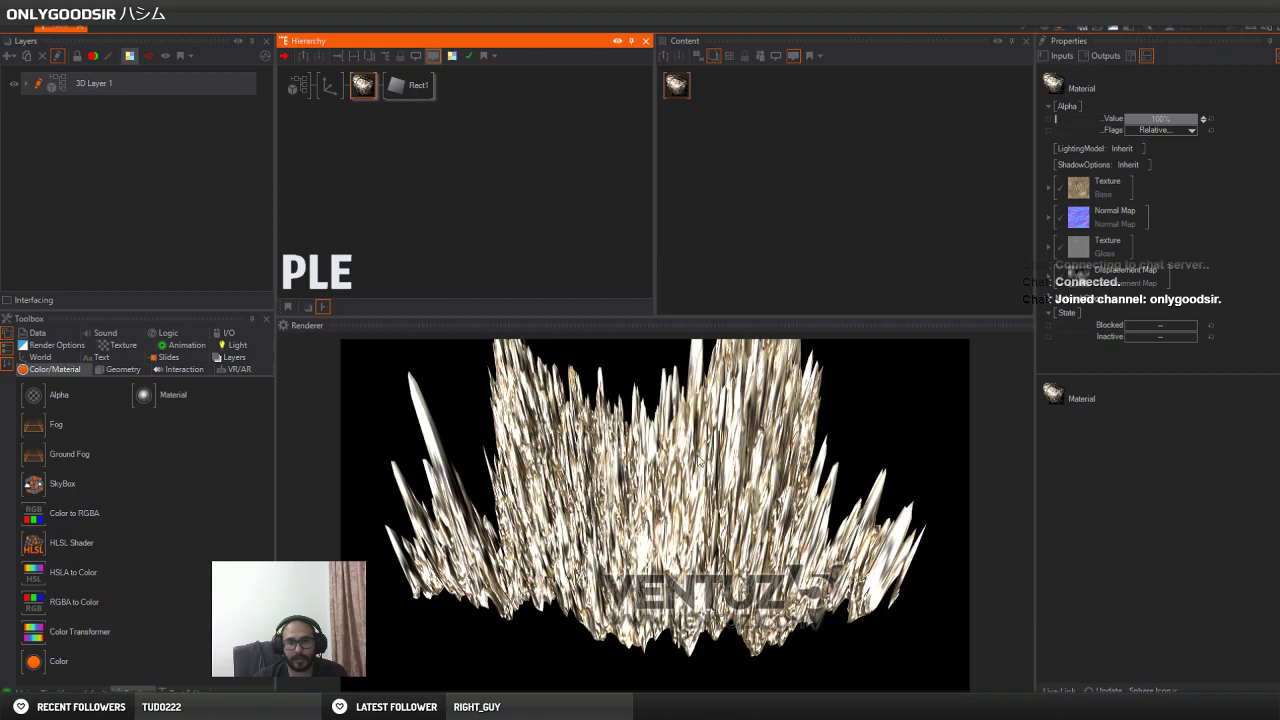
pyautogui.click(1048, 275)
pyautogui.scroll(-1, 1157, 308)
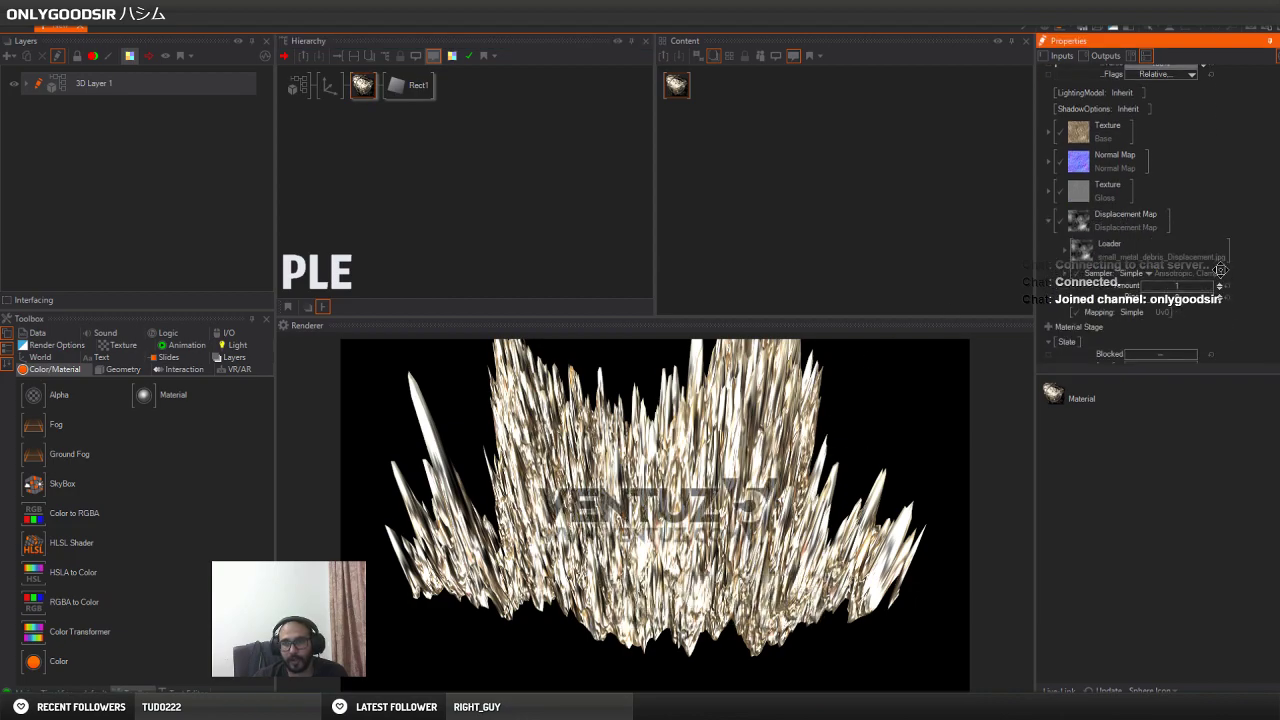
pyautogui.moveTo(1203, 287); pyautogui.dragTo(1161, 293)
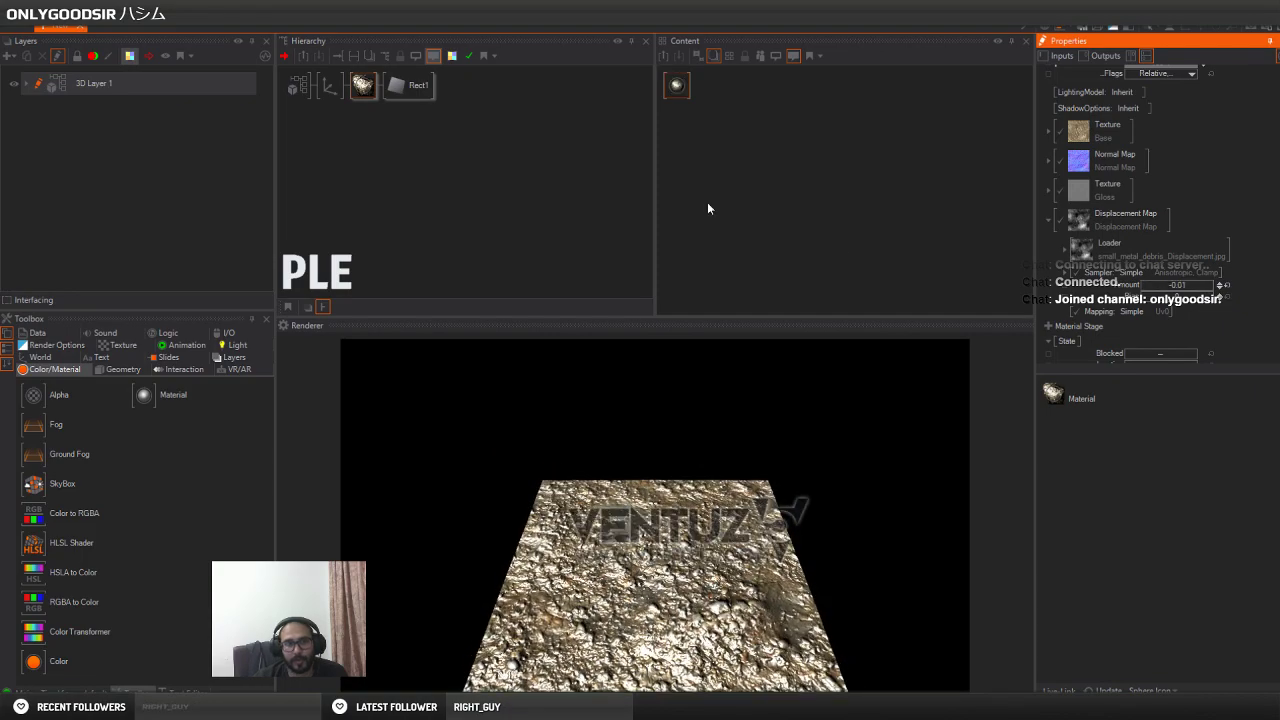
pyautogui.click(404, 130)
# Set the Axis rotation X to 70, reset its Y position to 0 and set its Z position to -14
pyautogui.click(325, 85)
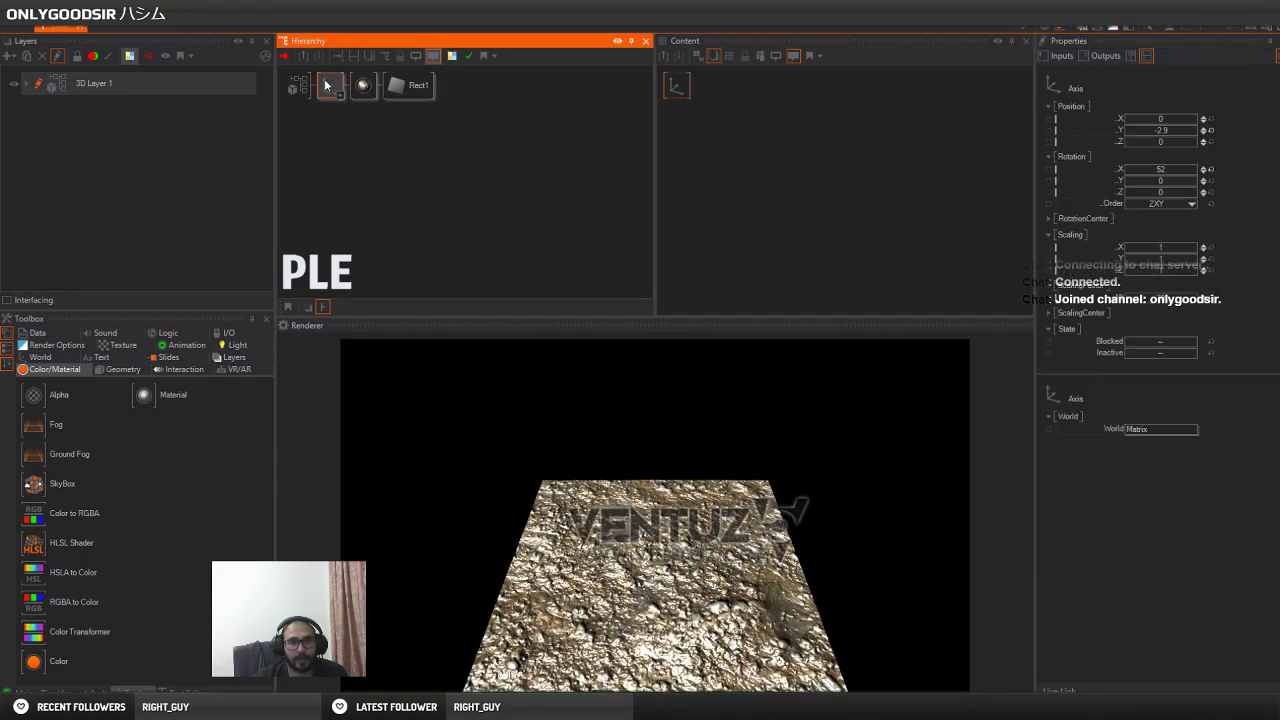
pyautogui.click(1211, 169)
pyautogui.click(1211, 131)
pyautogui.moveTo(1183, 141)
pyautogui.mouseDown()
pyautogui.moveTo(1125, 144)
pyautogui.moveTo(1166, 172)
pyautogui.moveTo(1175, 146)
pyautogui.mouseUp()
# Set the Material's displacement amount to 0.053
pyautogui.click(363, 85)
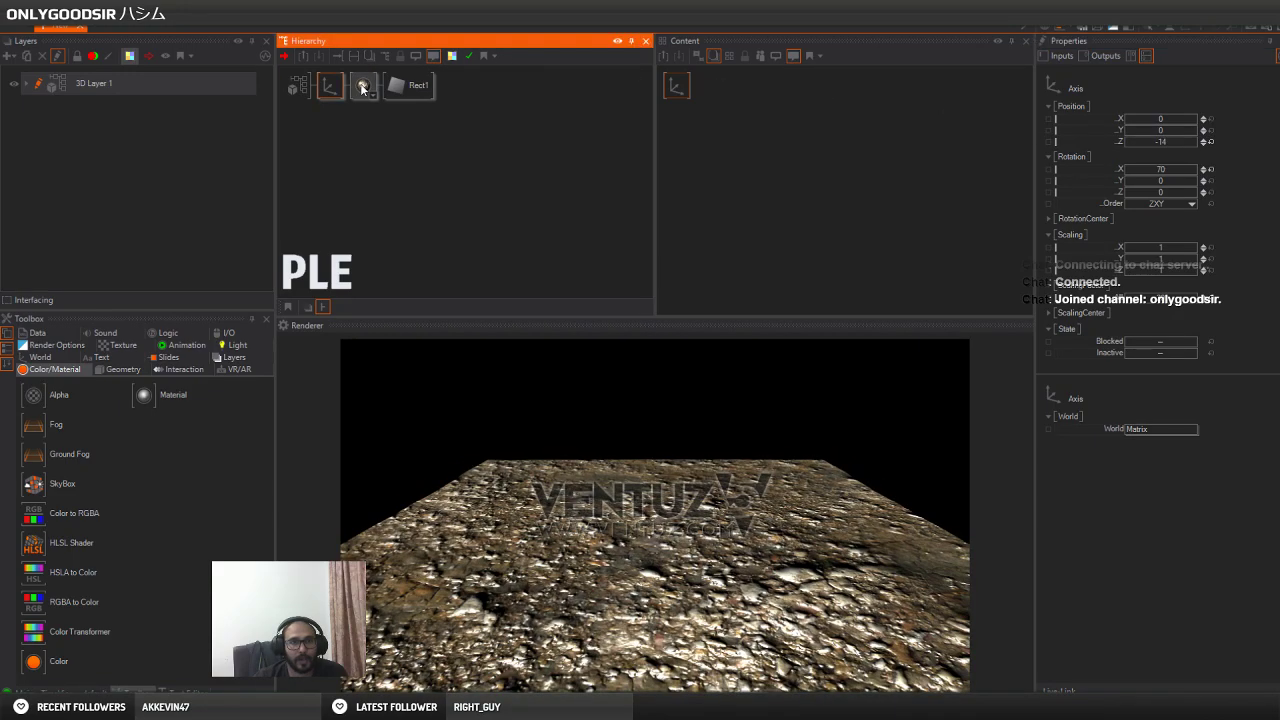
pyautogui.click(685, 95)
pyautogui.scroll(10, 1188, 272)
pyautogui.scroll(-5, 1191, 271)
pyautogui.scroll(5, 1191, 271)
pyautogui.scroll(-5, 1190, 272)
pyautogui.click(406, 114)
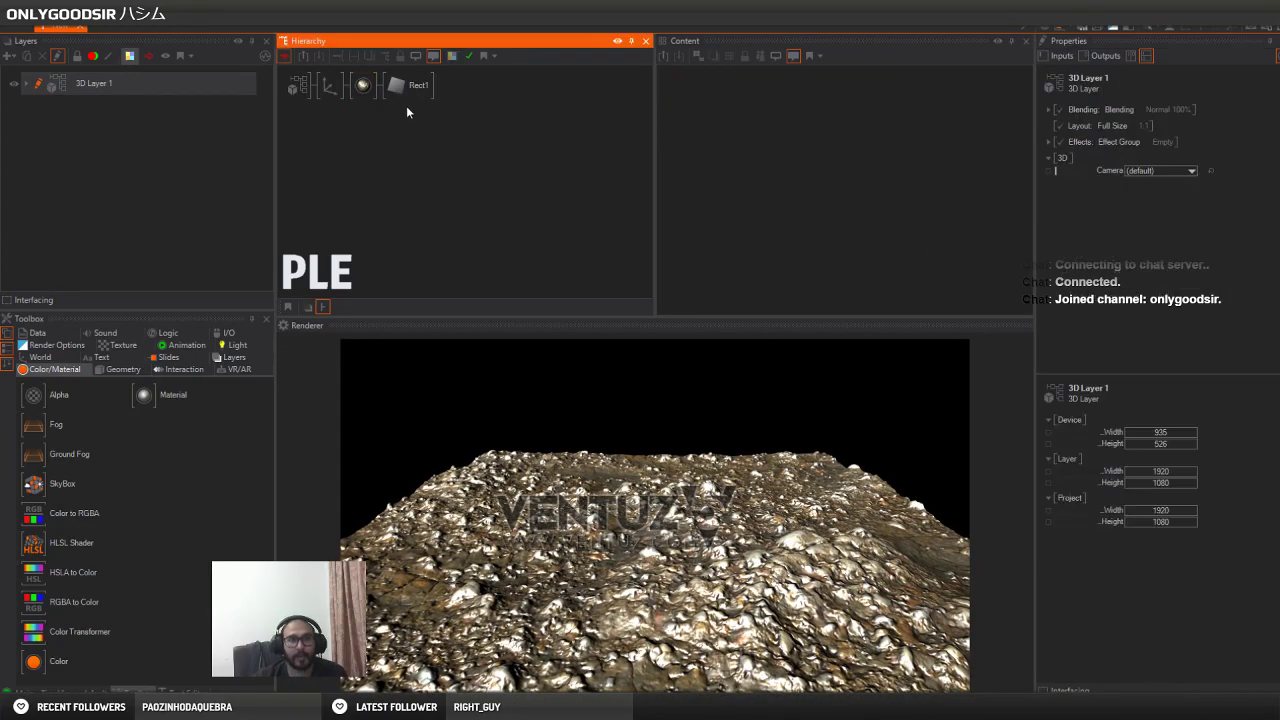
# Switch the mapping of the Material's Base texture stage to Triplanar in Model Space
pyautogui.click(364, 86)
pyautogui.scroll(-3, 1220, 193)
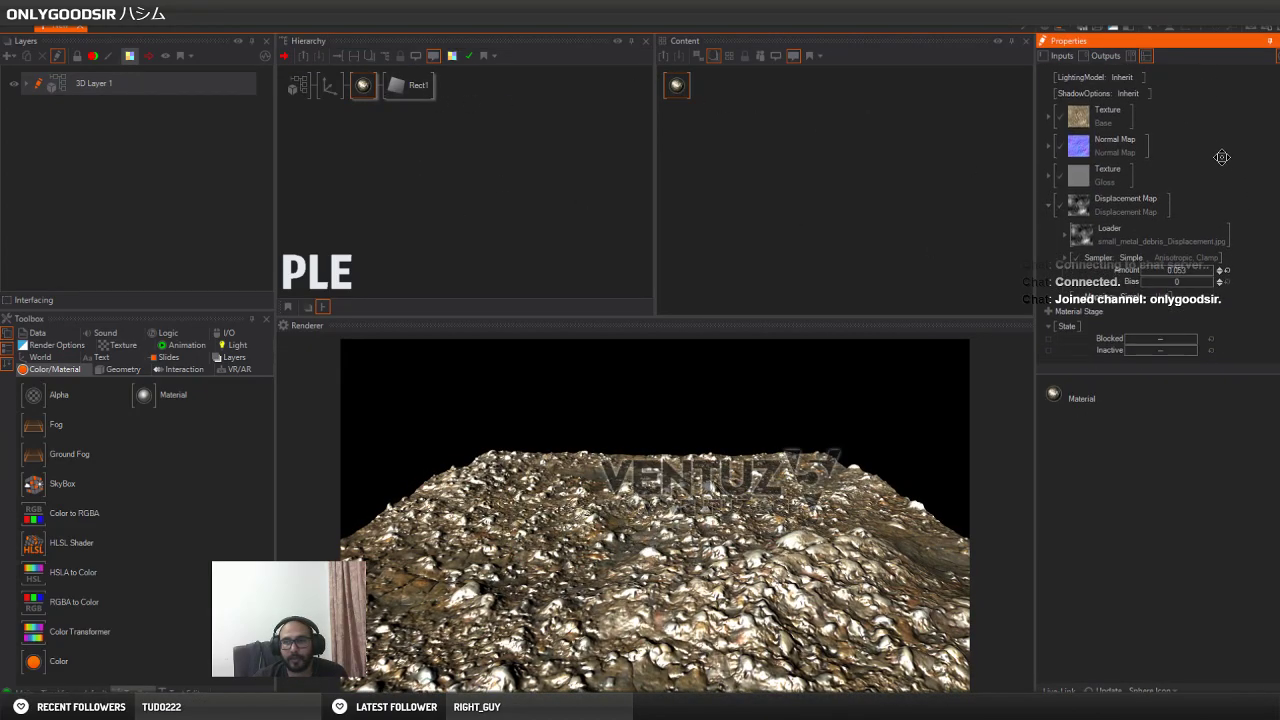
pyautogui.click(1050, 206)
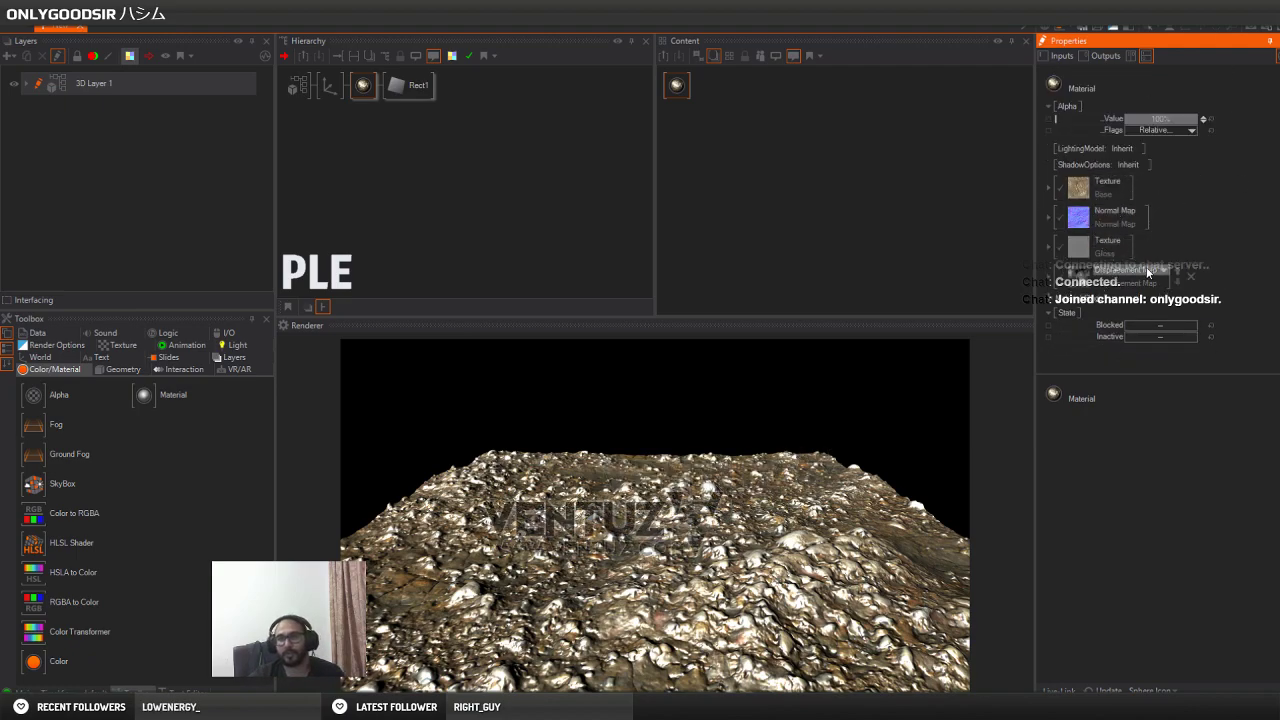
pyautogui.click(1048, 188)
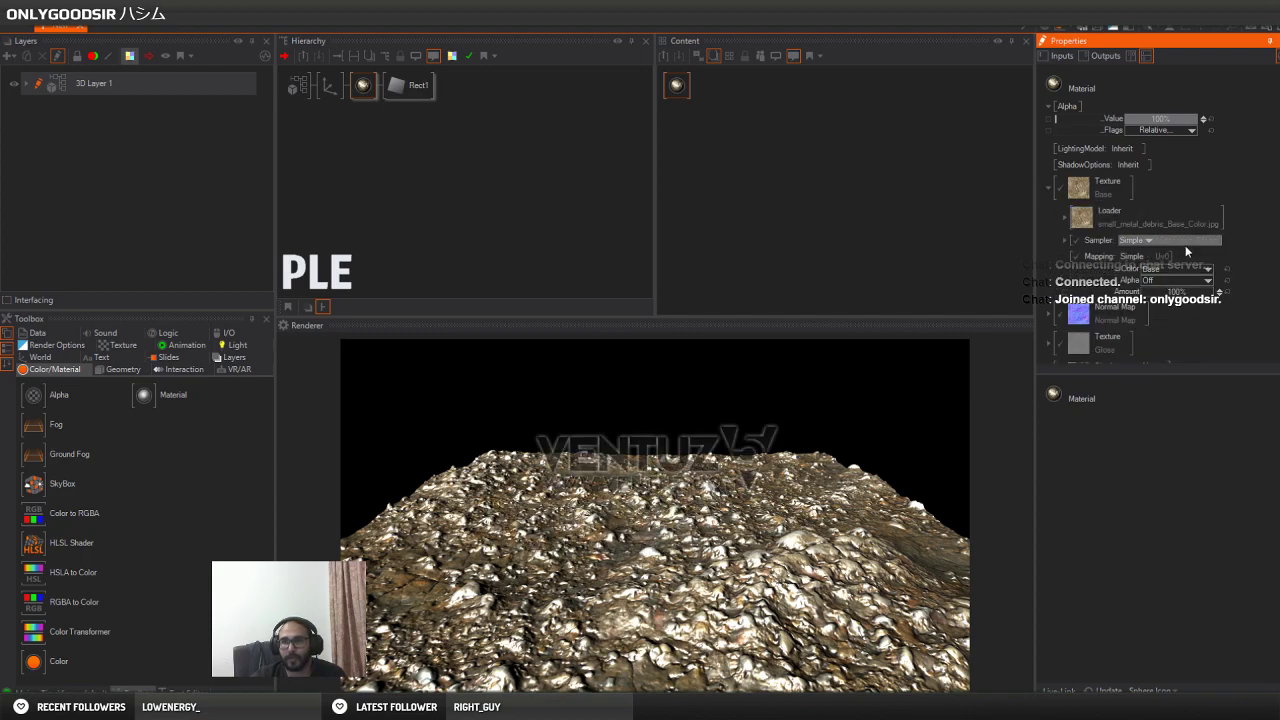
pyautogui.click(1150, 262)
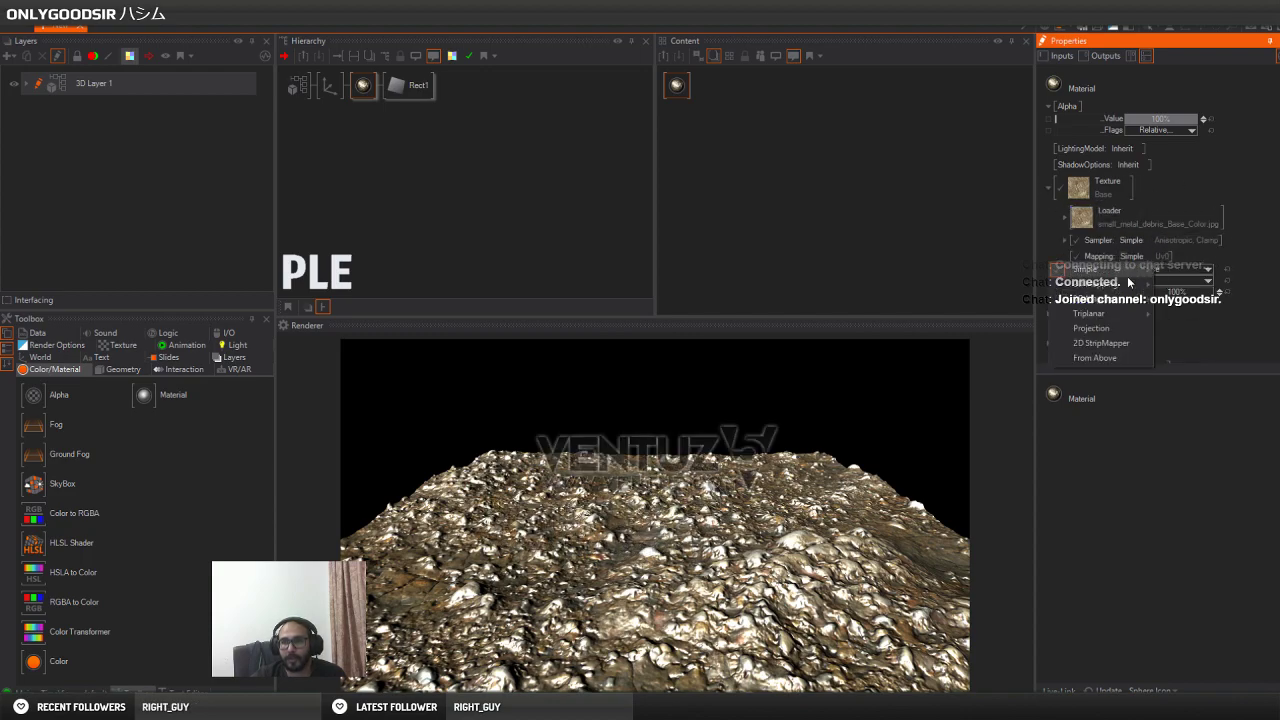
pyautogui.moveTo(1105, 316)
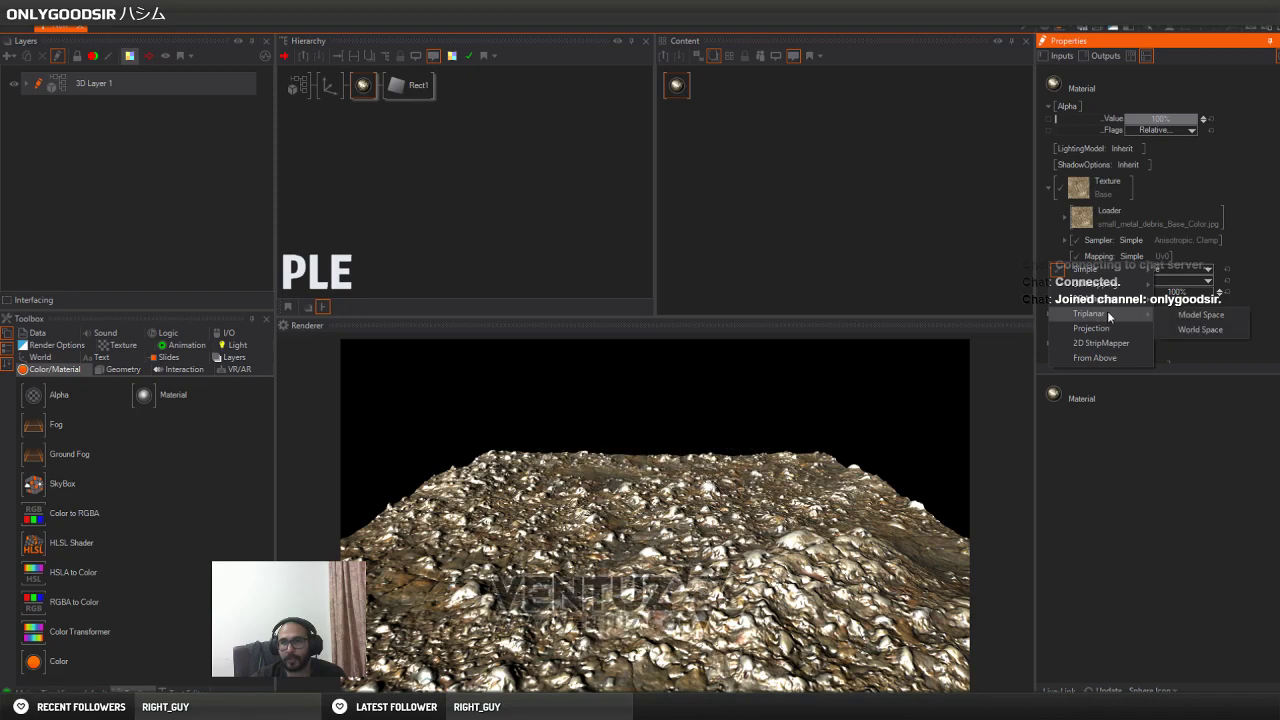
pyautogui.click(1200, 315)
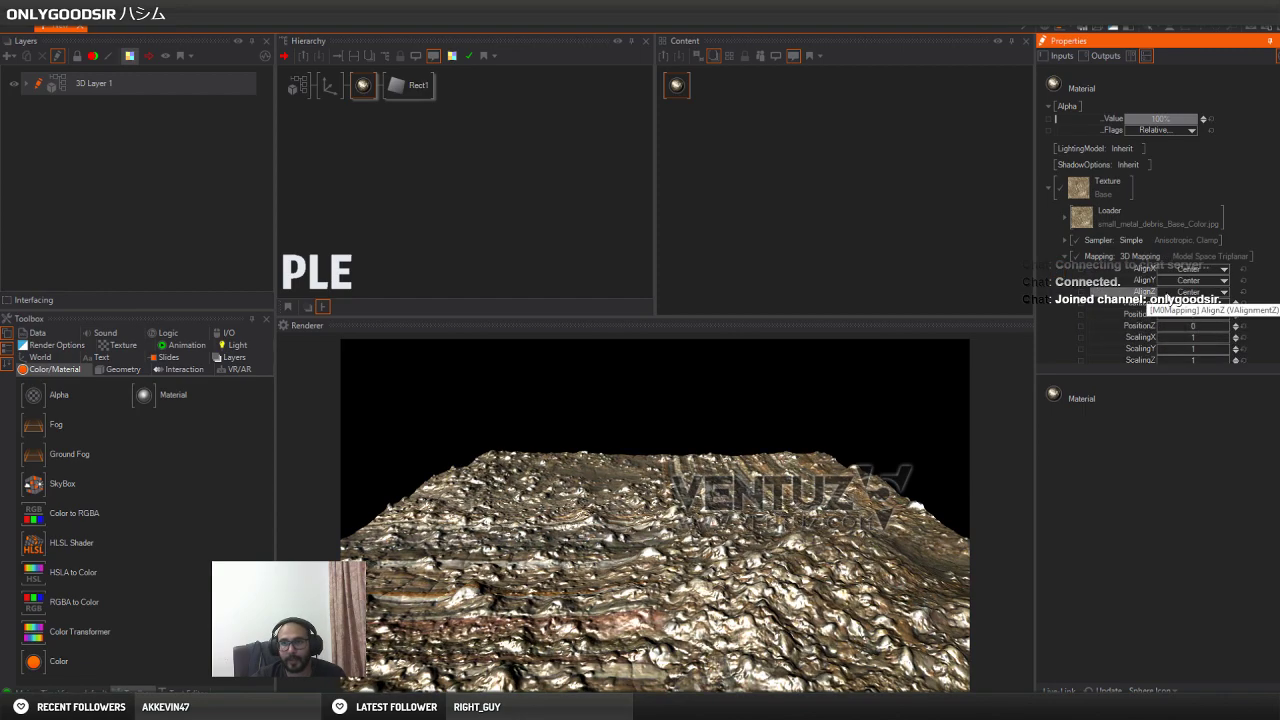
# Set the Base texture's sampler to Simple Wrap and its triplanar ScalingFactorAll to 0.44
pyautogui.click(1160, 240)
pyautogui.moveTo(1140, 253)
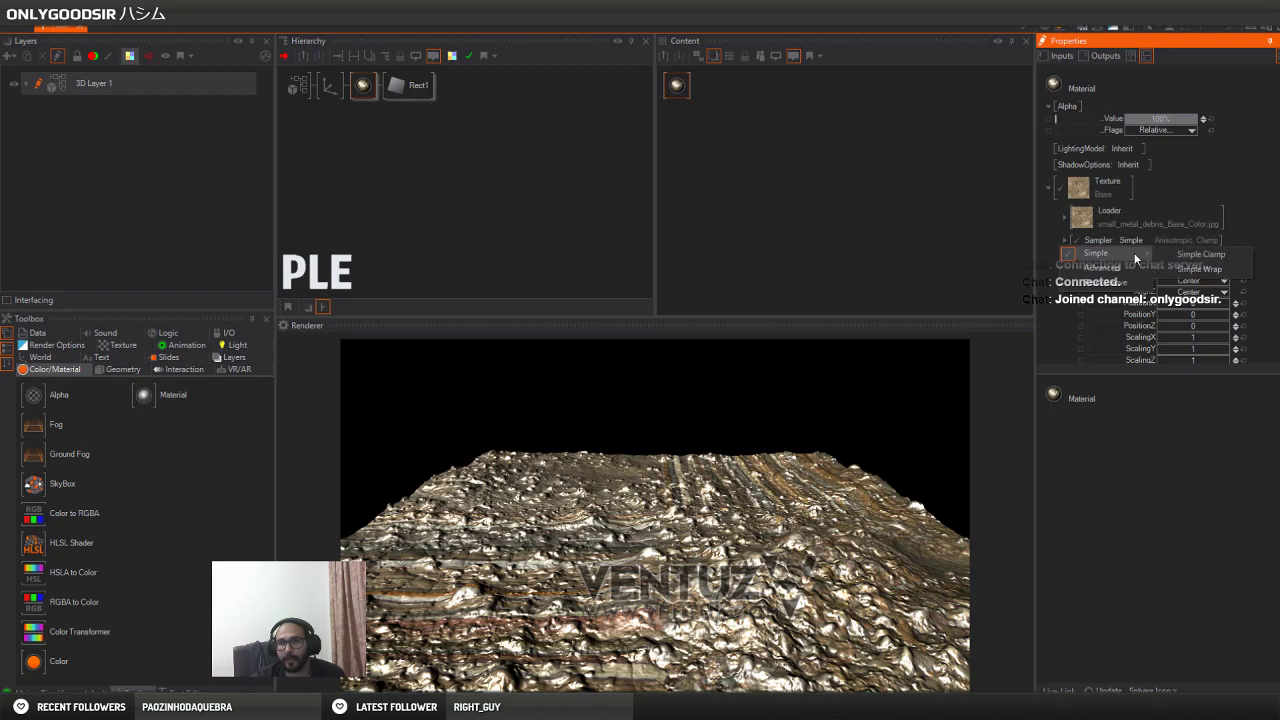
pyautogui.click(1190, 269)
pyautogui.scroll(-1, 1220, 240)
pyautogui.scroll(-2, 1220, 240)
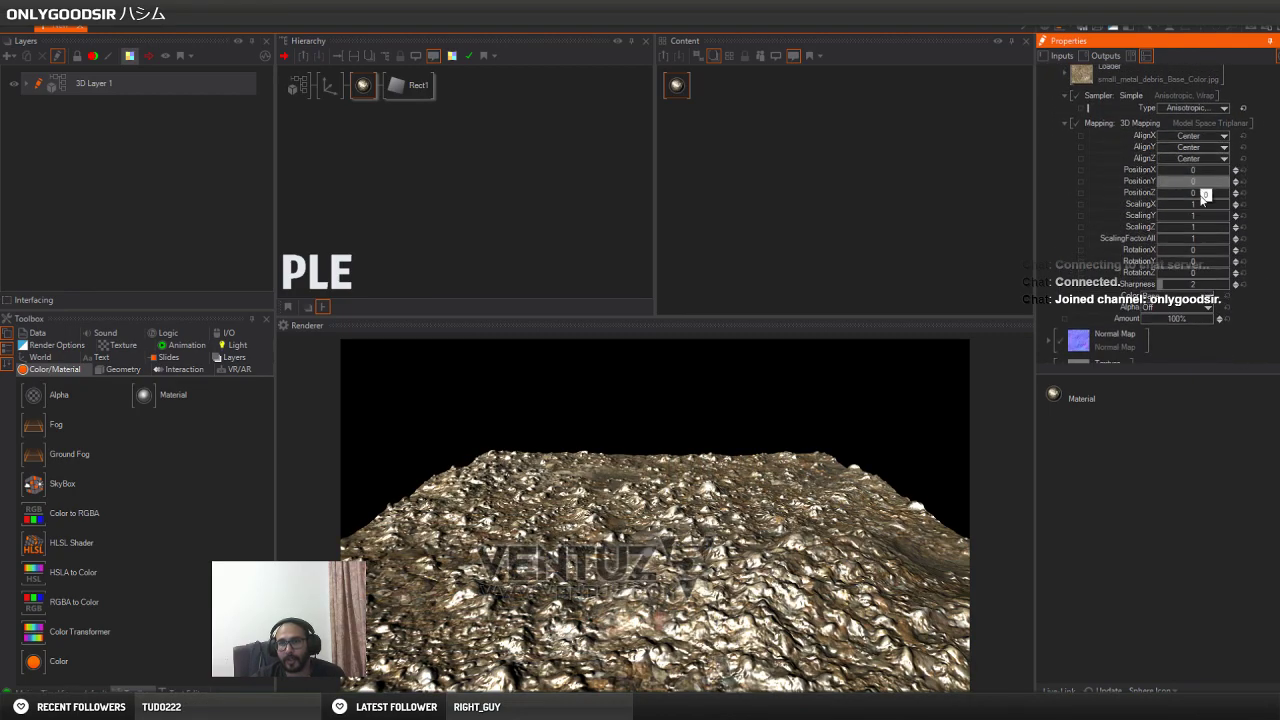
pyautogui.moveTo(1193, 243); pyautogui.dragTo(1181, 239)
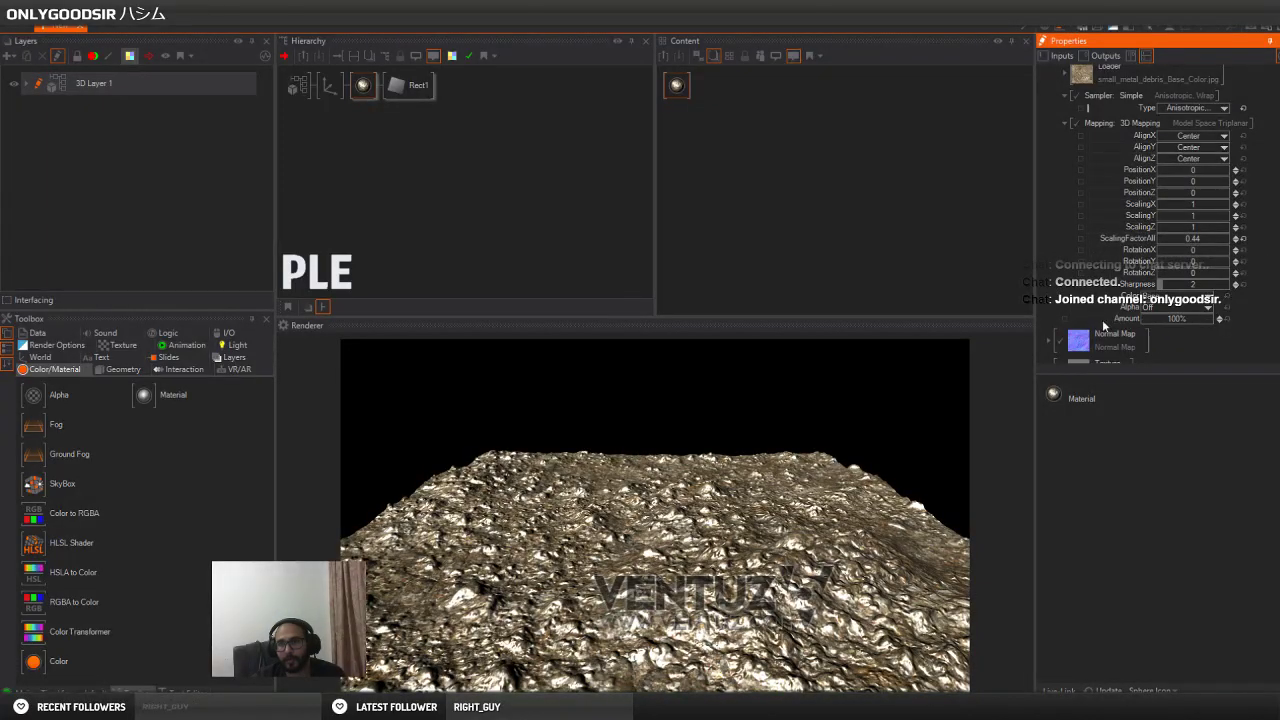
# Set both the sampler and the mapping of the Material's Displacement Map stage to From Above
pyautogui.scroll(-3, 1108, 328)
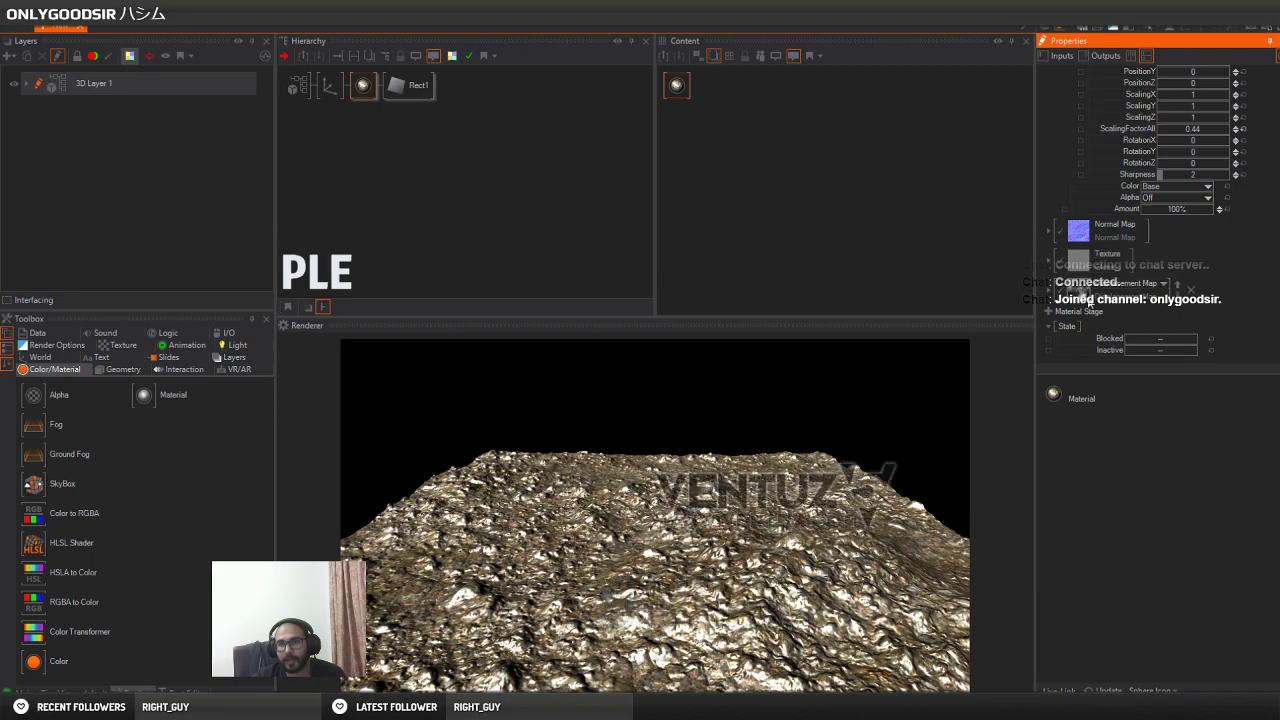
pyautogui.scroll(2, 1175, 232)
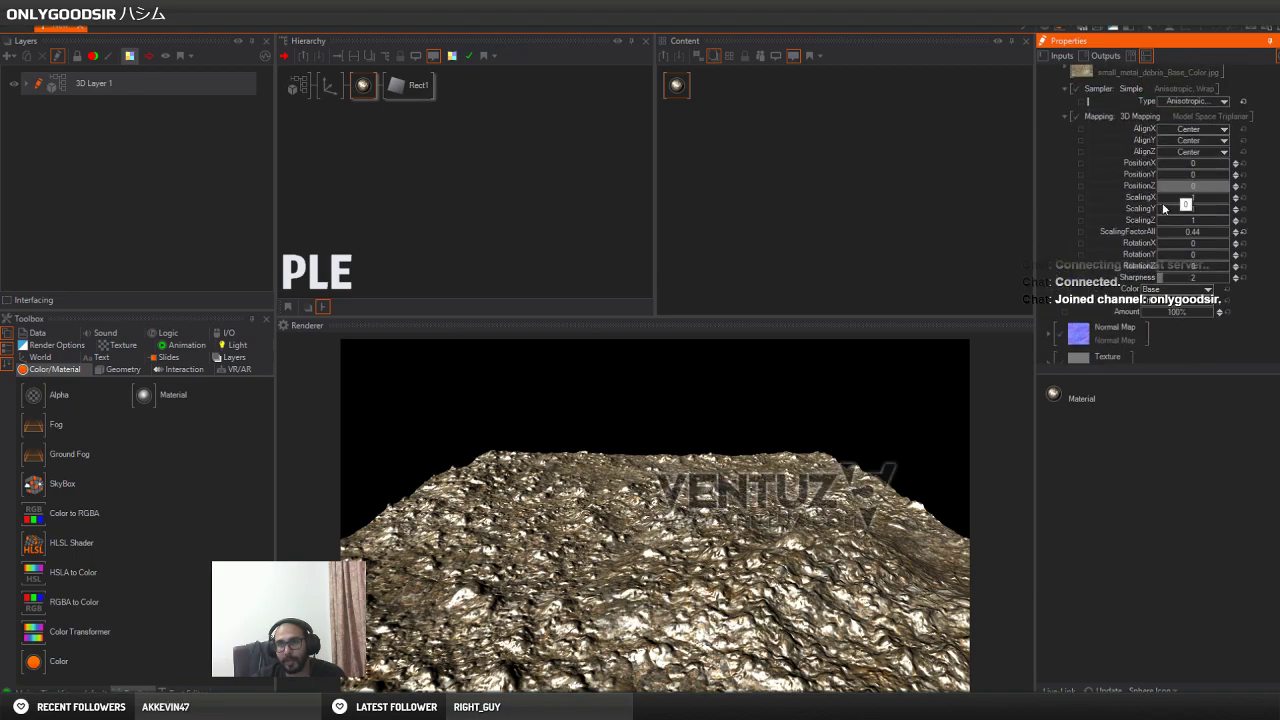
pyautogui.scroll(-2, 1170, 224)
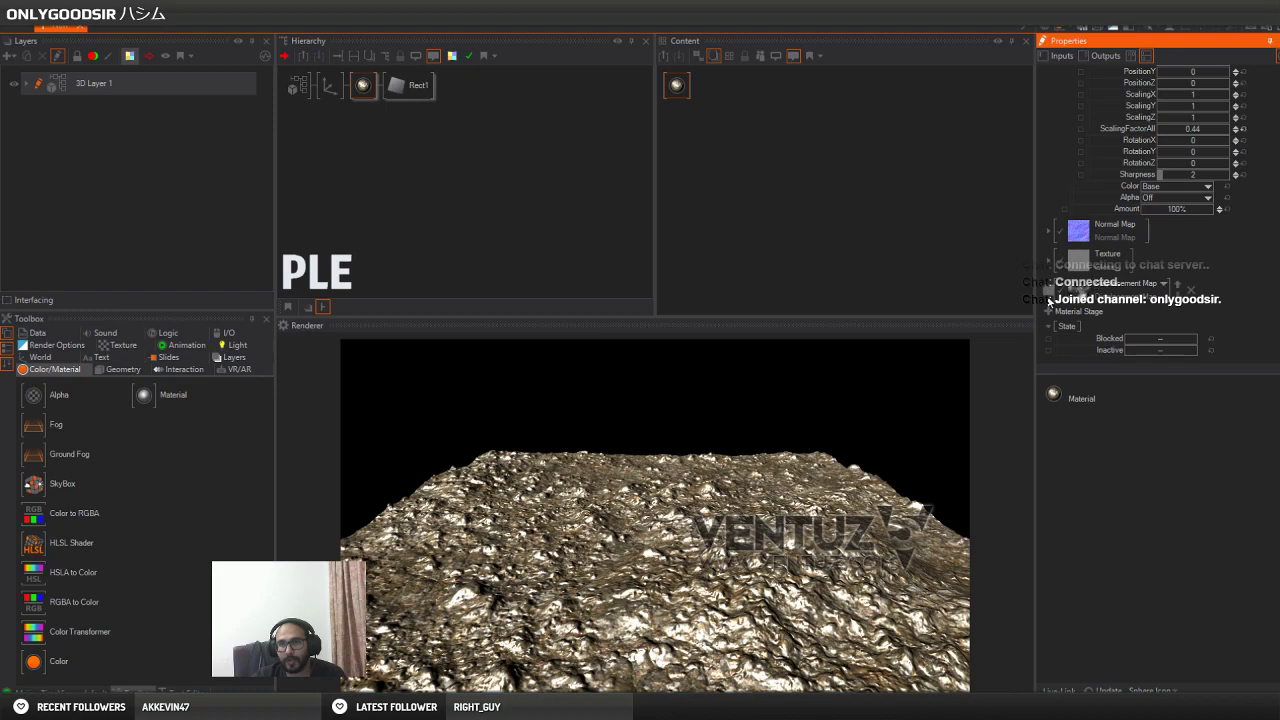
pyautogui.click(1049, 285)
pyautogui.scroll(-2, 1150, 300)
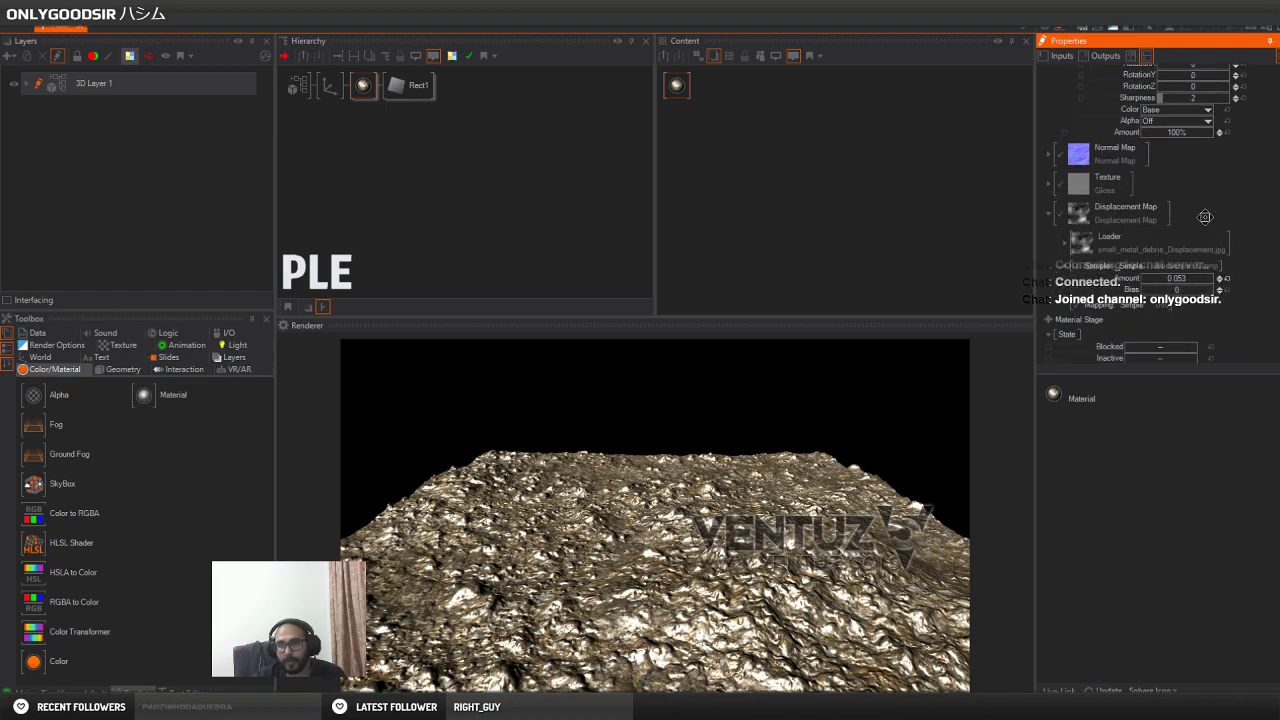
pyautogui.click(1143, 301)
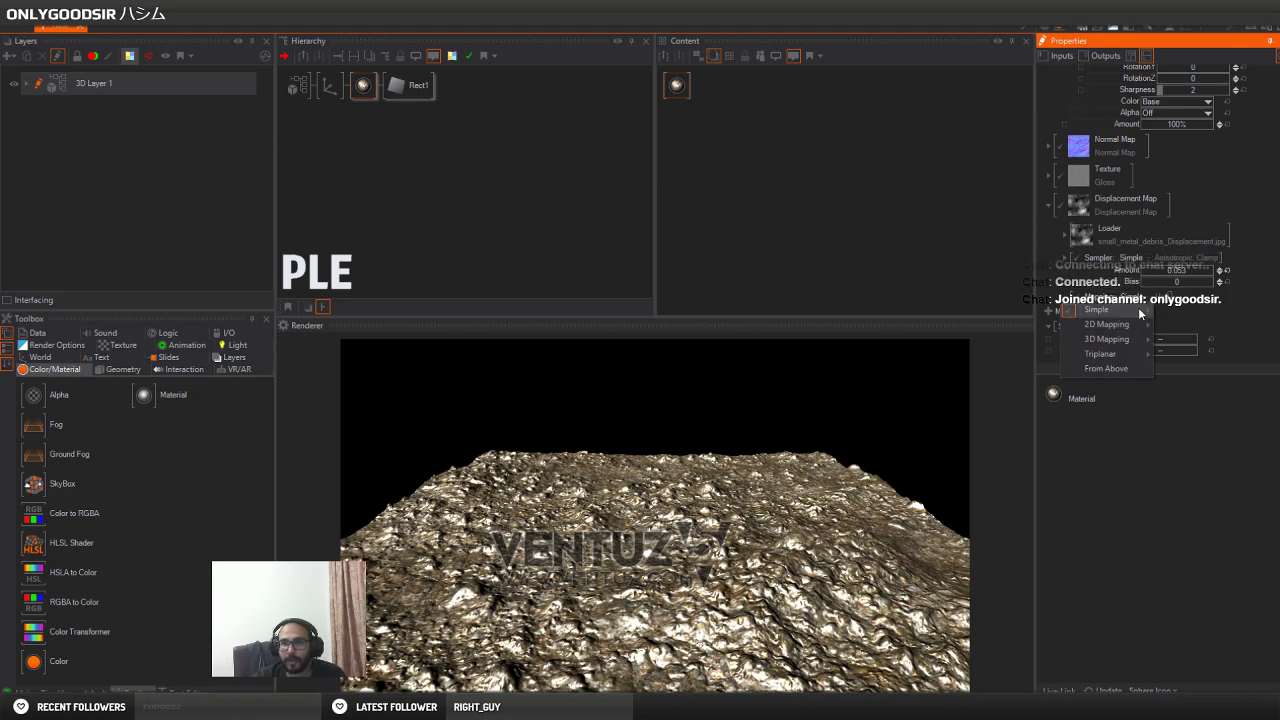
pyautogui.click(1110, 369)
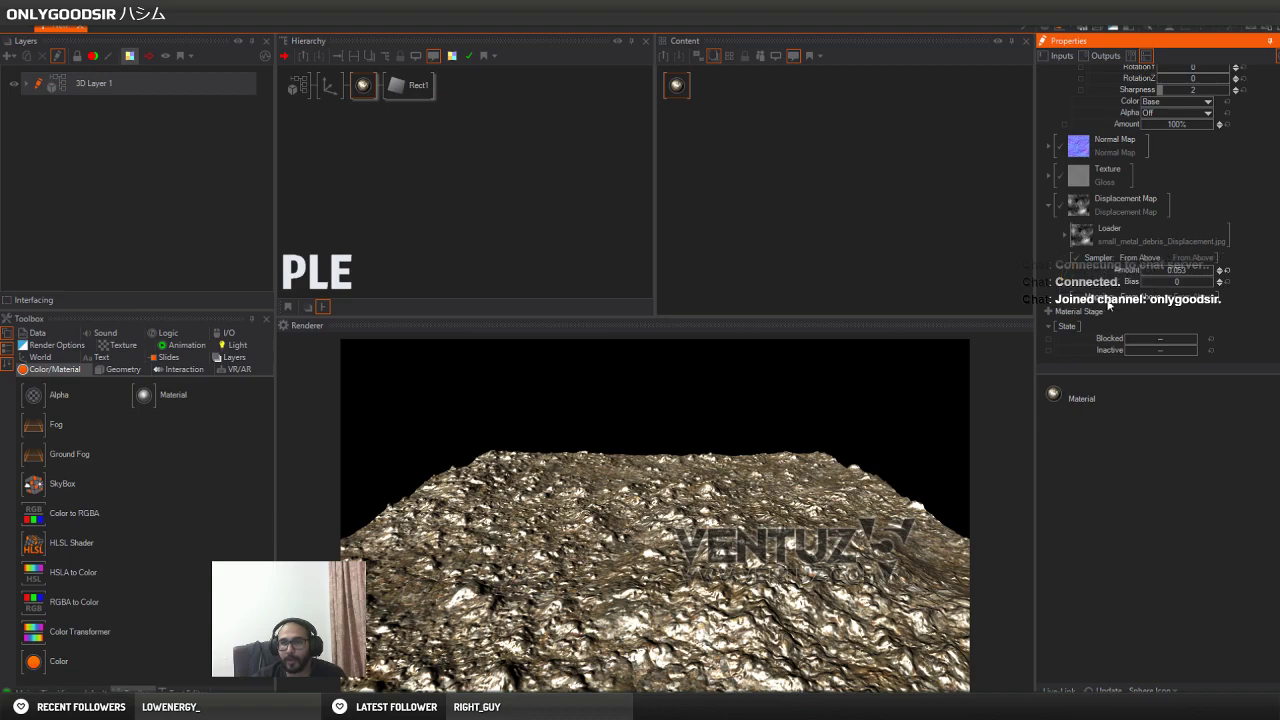
pyautogui.click(1052, 206)
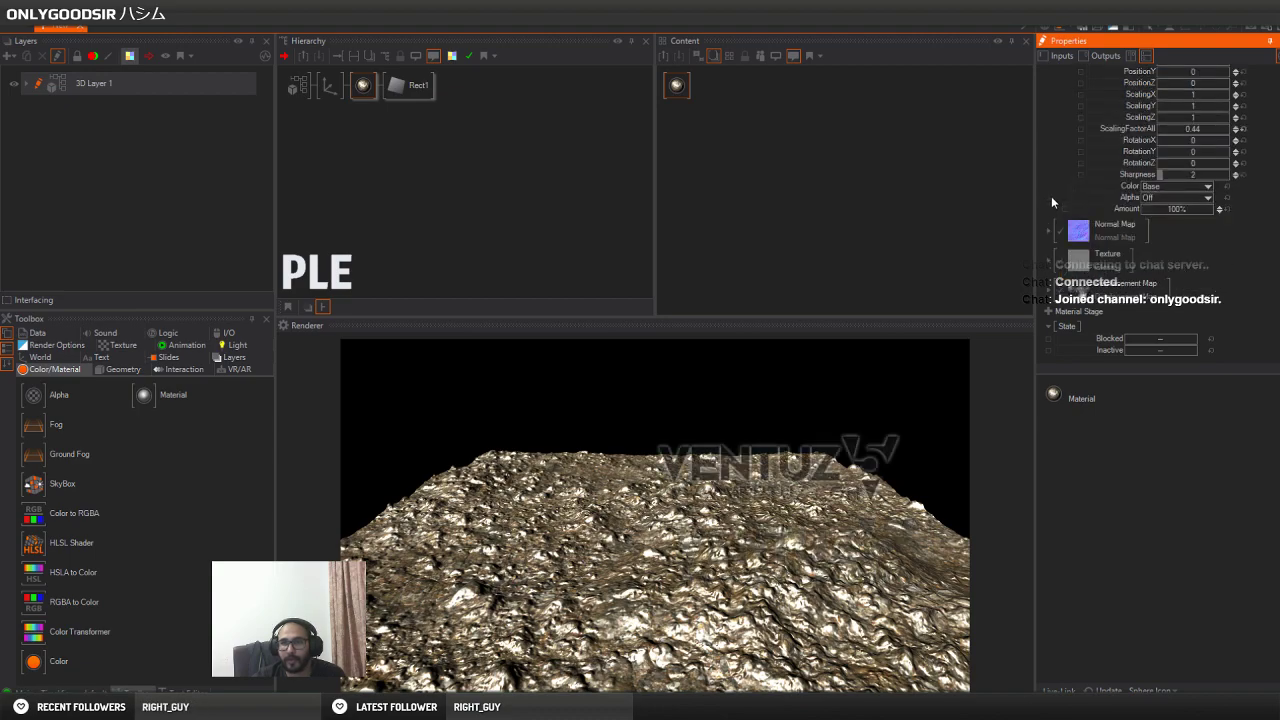
# Switch the Gloss texture stage's sampler and mapping to From Above
pyautogui.click(1047, 254)
pyautogui.click(1188, 245)
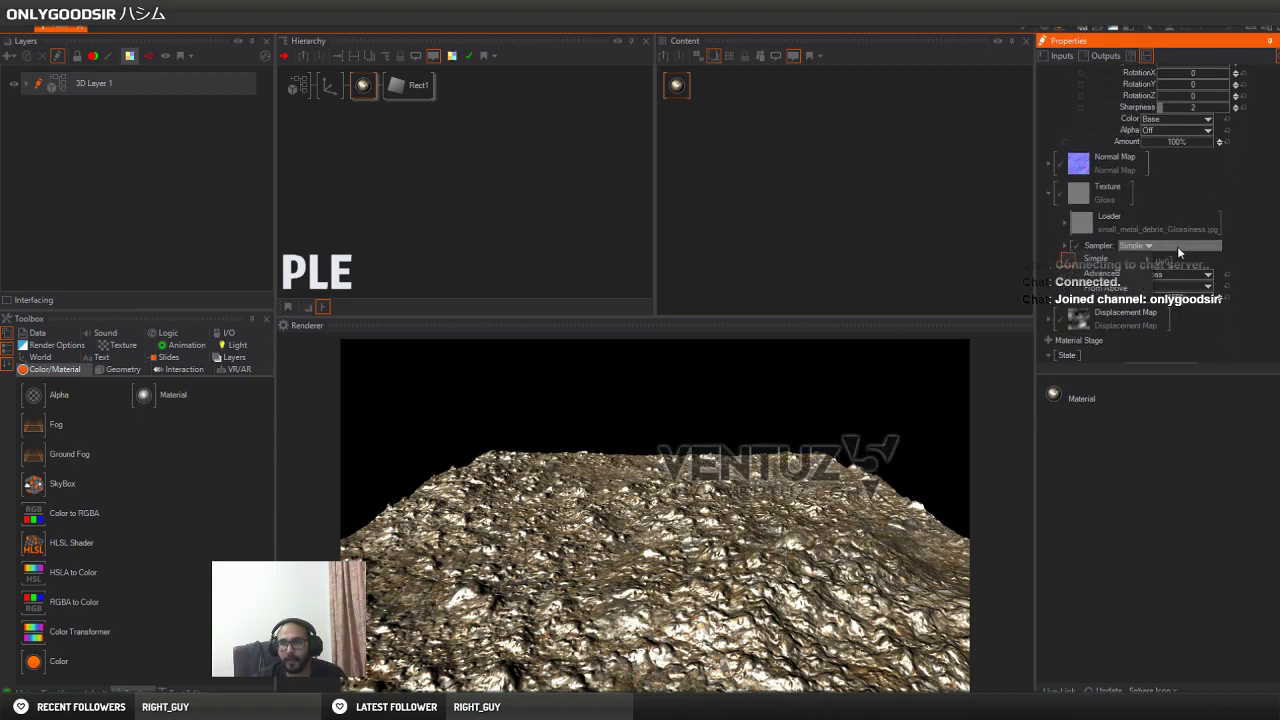
pyautogui.click(1105, 288)
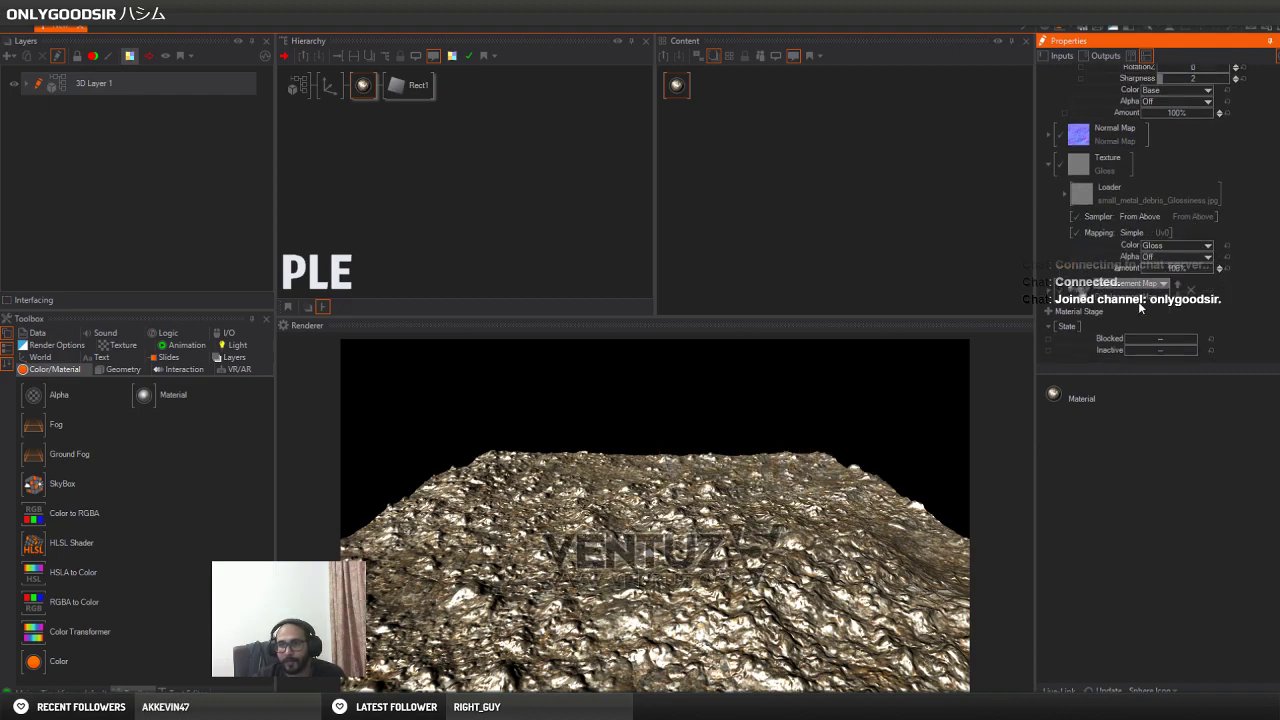
pyautogui.click(1140, 233)
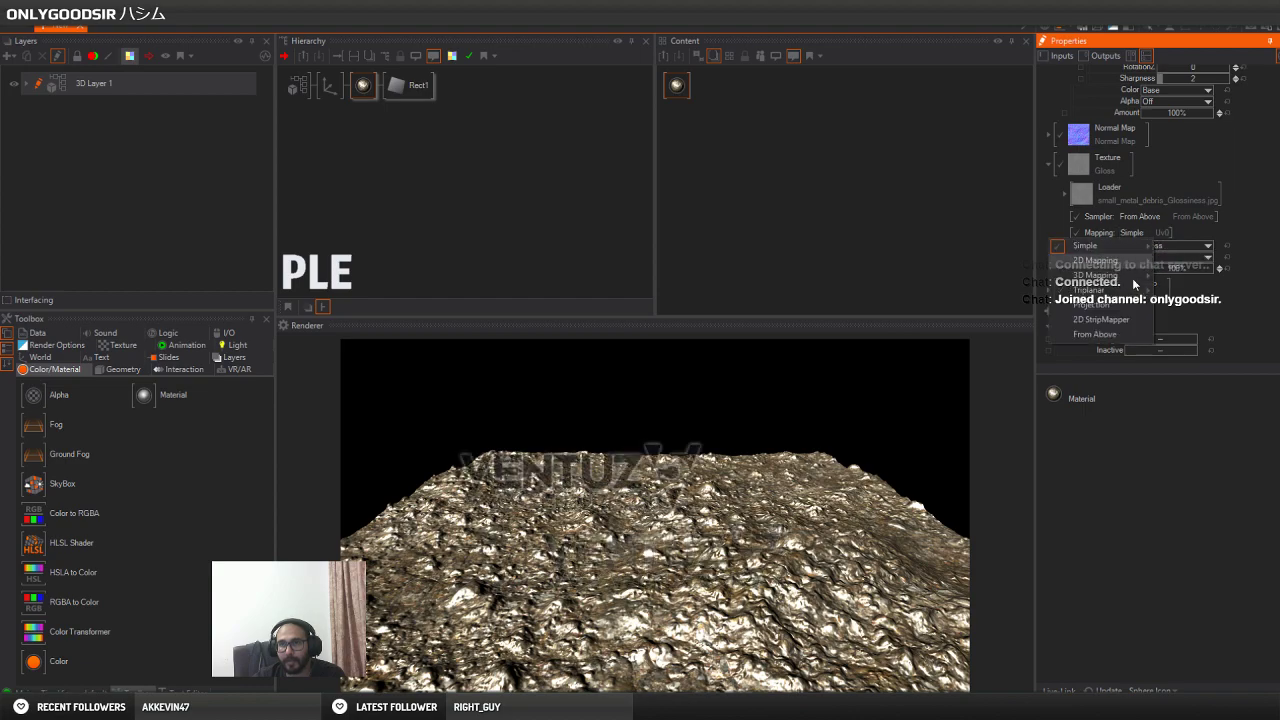
pyautogui.click(1103, 336)
pyautogui.scroll(2, 1122, 250)
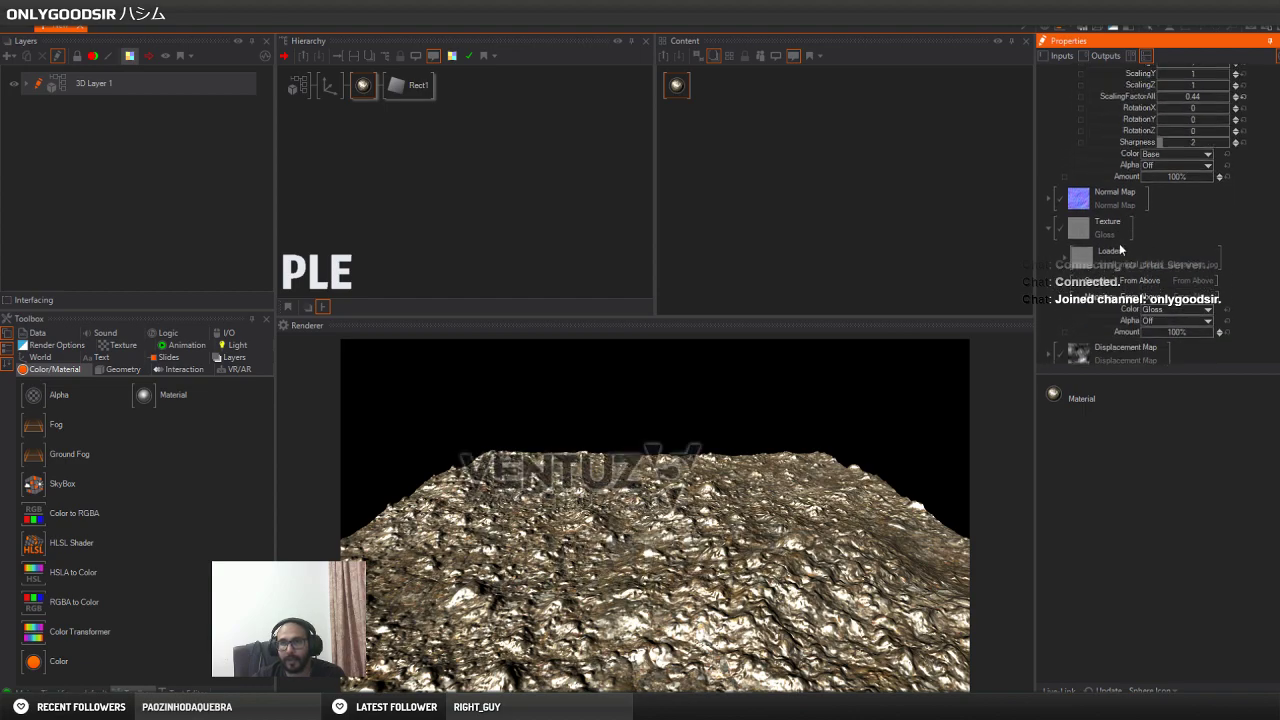
pyautogui.click(1047, 230)
# Set the Normal Map stage's mapping to From Above and change its sampler type
pyautogui.click(1048, 233)
pyautogui.scroll(-2, 1170, 255)
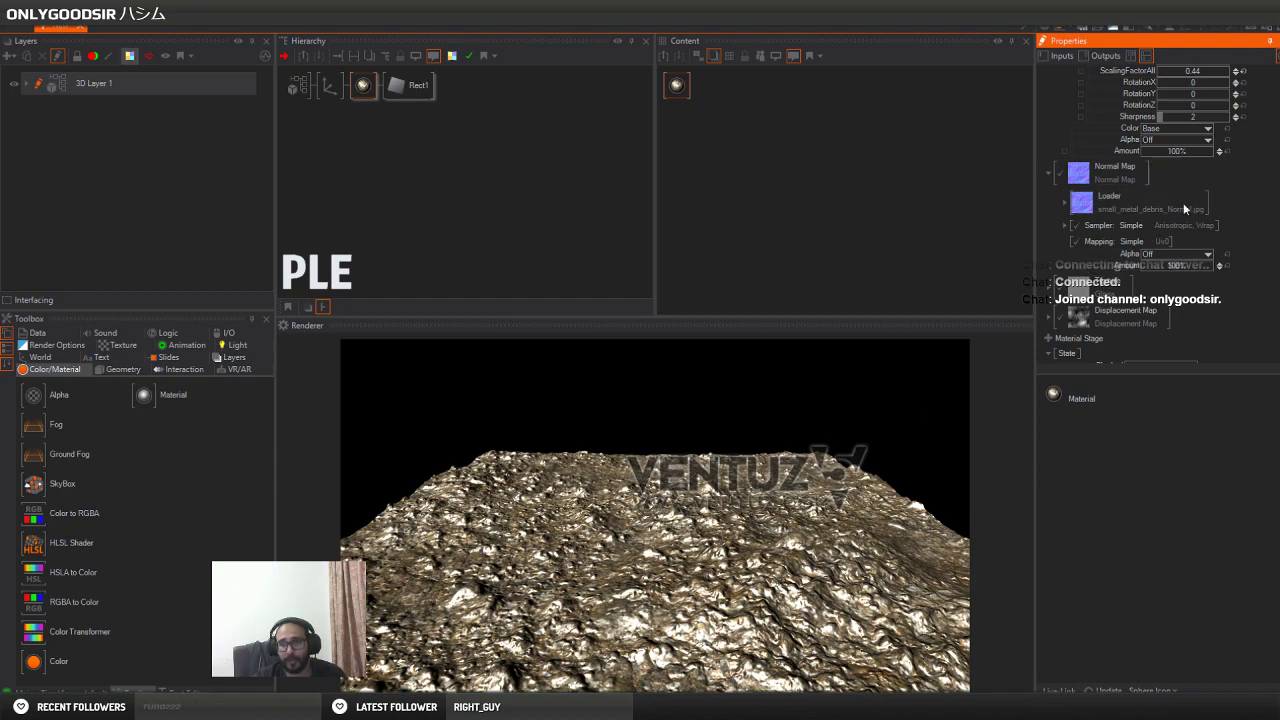
pyautogui.click(1150, 241)
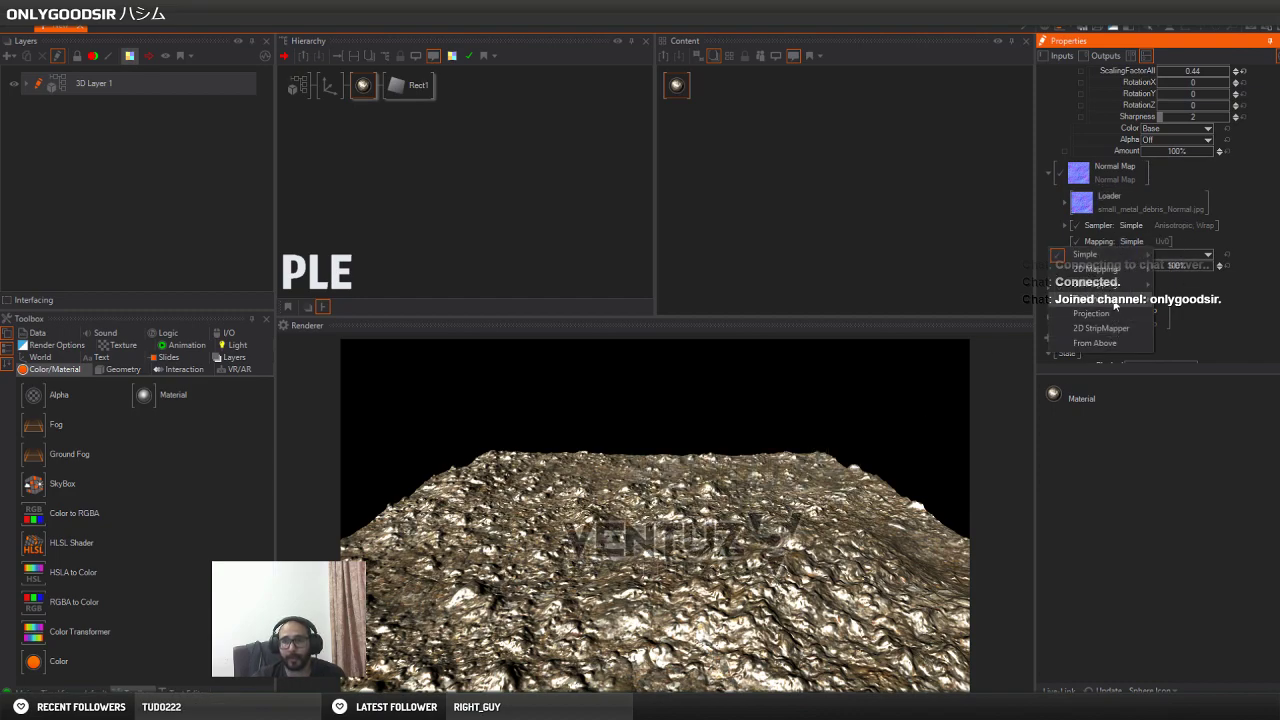
pyautogui.click(1095, 343)
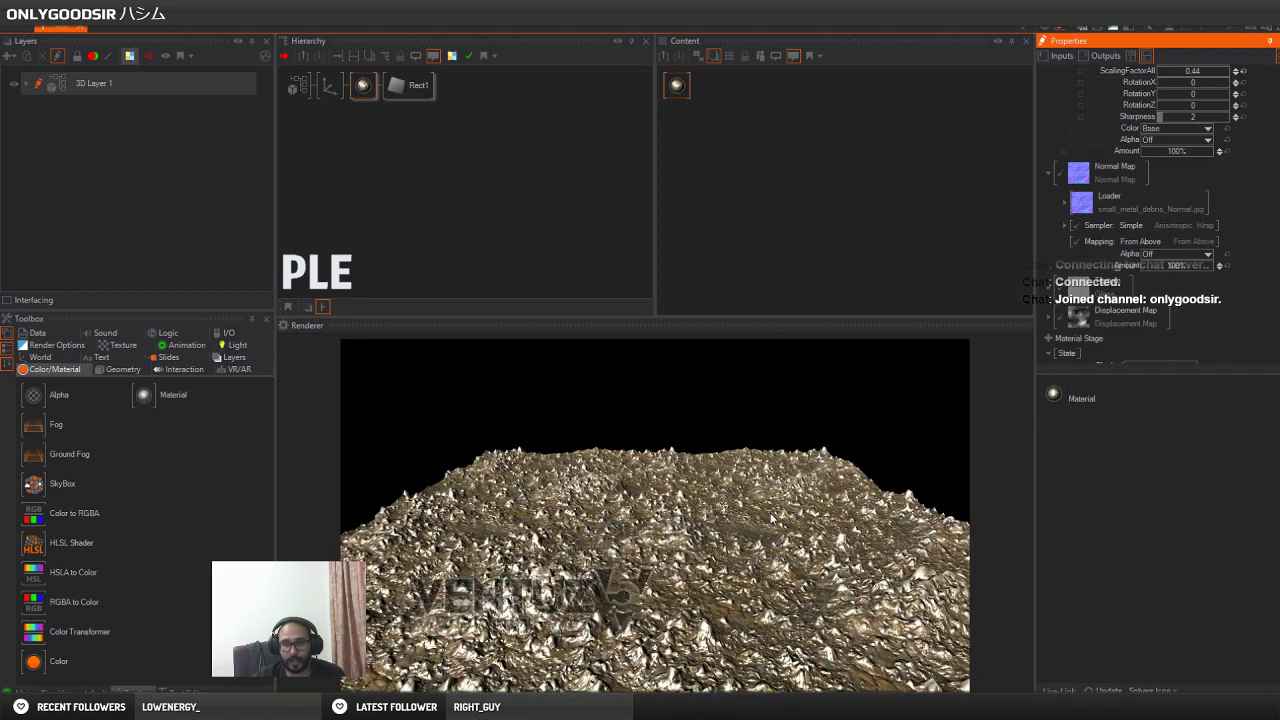
pyautogui.click(1147, 225)
pyautogui.click(1103, 252)
# Set the Base texture's triplanar ScalingFactorAll to 0.53
pyautogui.scroll(4, 1178, 188)
pyautogui.moveTo(1187, 223)
pyautogui.mouseDown()
pyautogui.moveTo(1170, 223)
pyautogui.moveTo(1205, 218)
pyautogui.moveTo(1186, 224)
pyautogui.mouseUp()
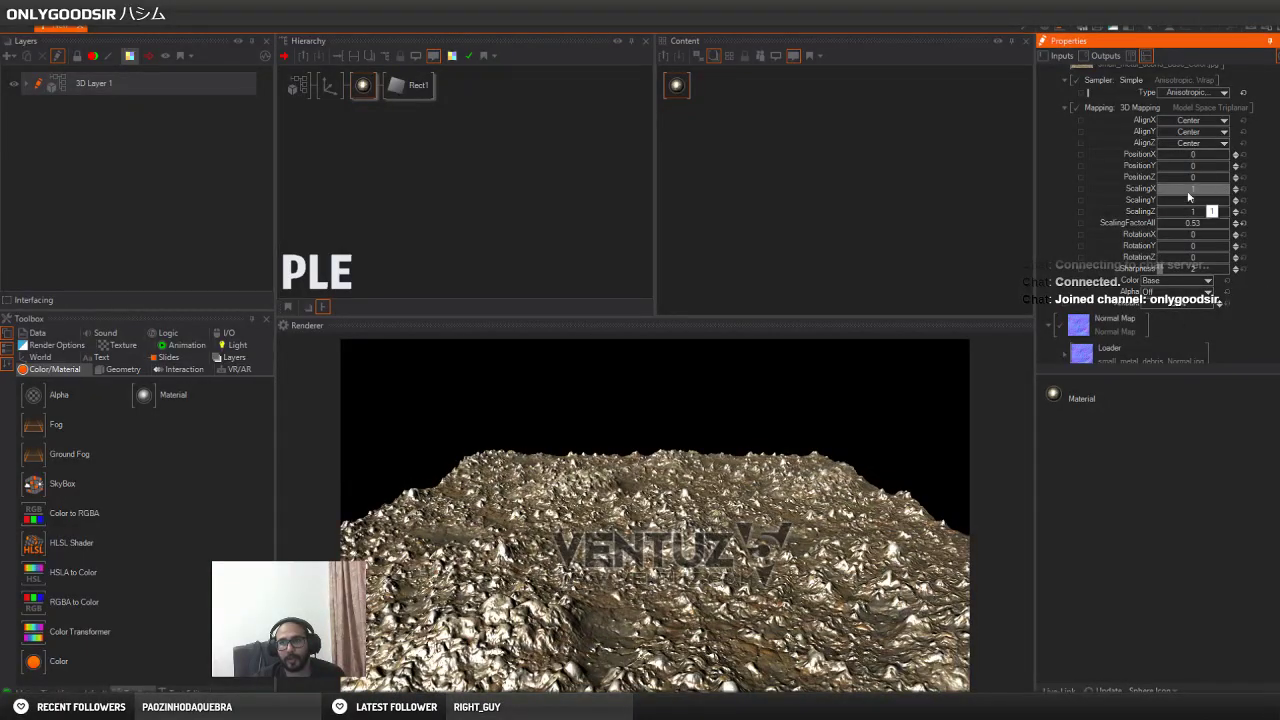
pyautogui.scroll(2, 1200, 200)
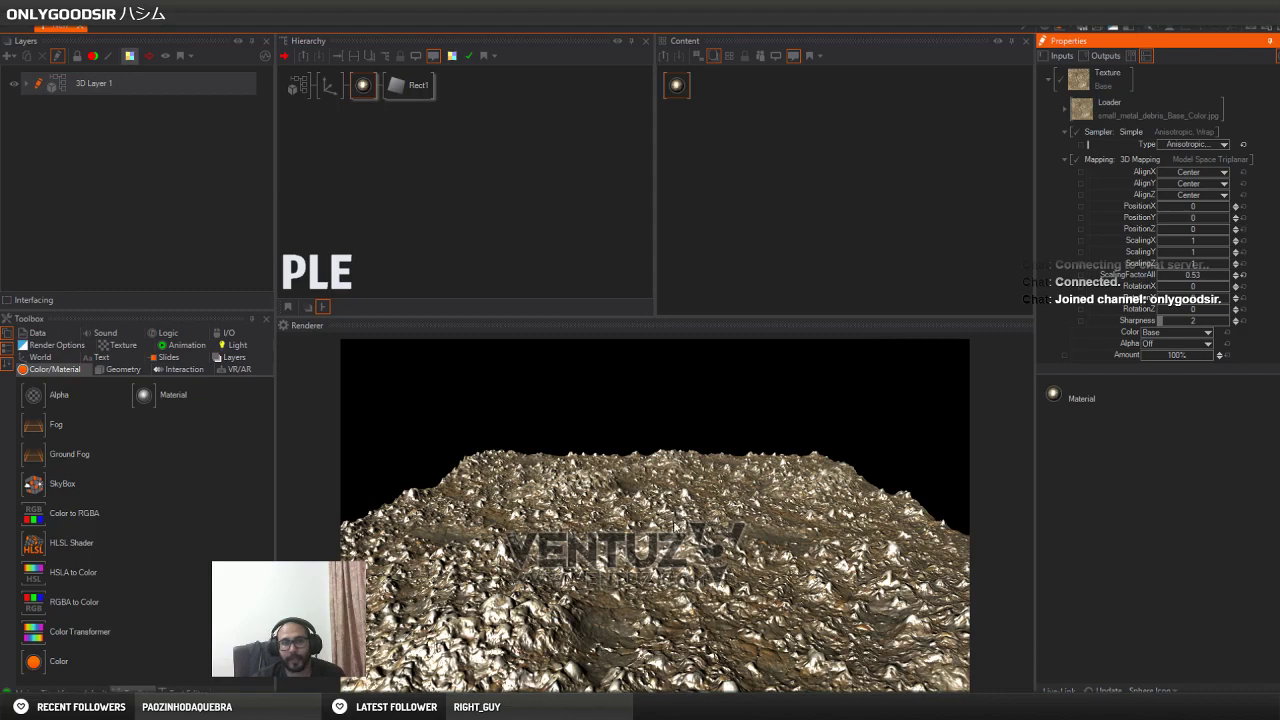
# Replace the Rect1 geometry under the Material with a Mesh Loader node
pyautogui.click(410, 88)
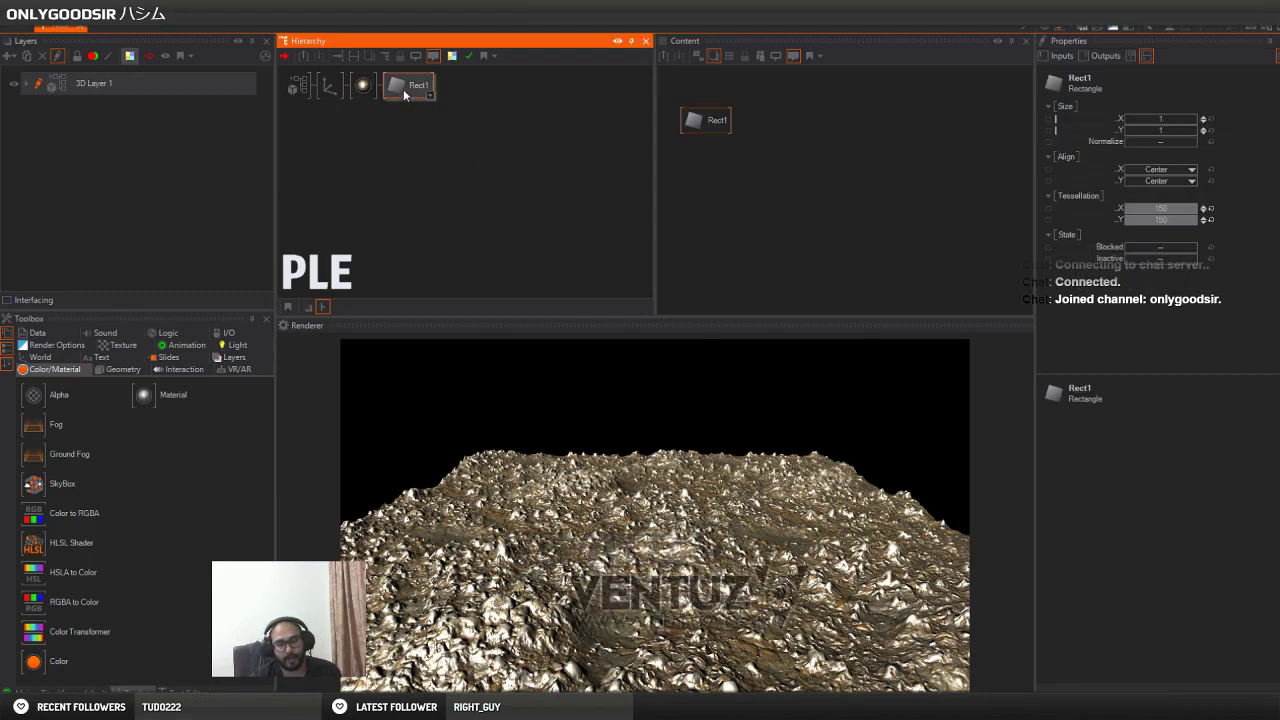
pyautogui.press('Delete')
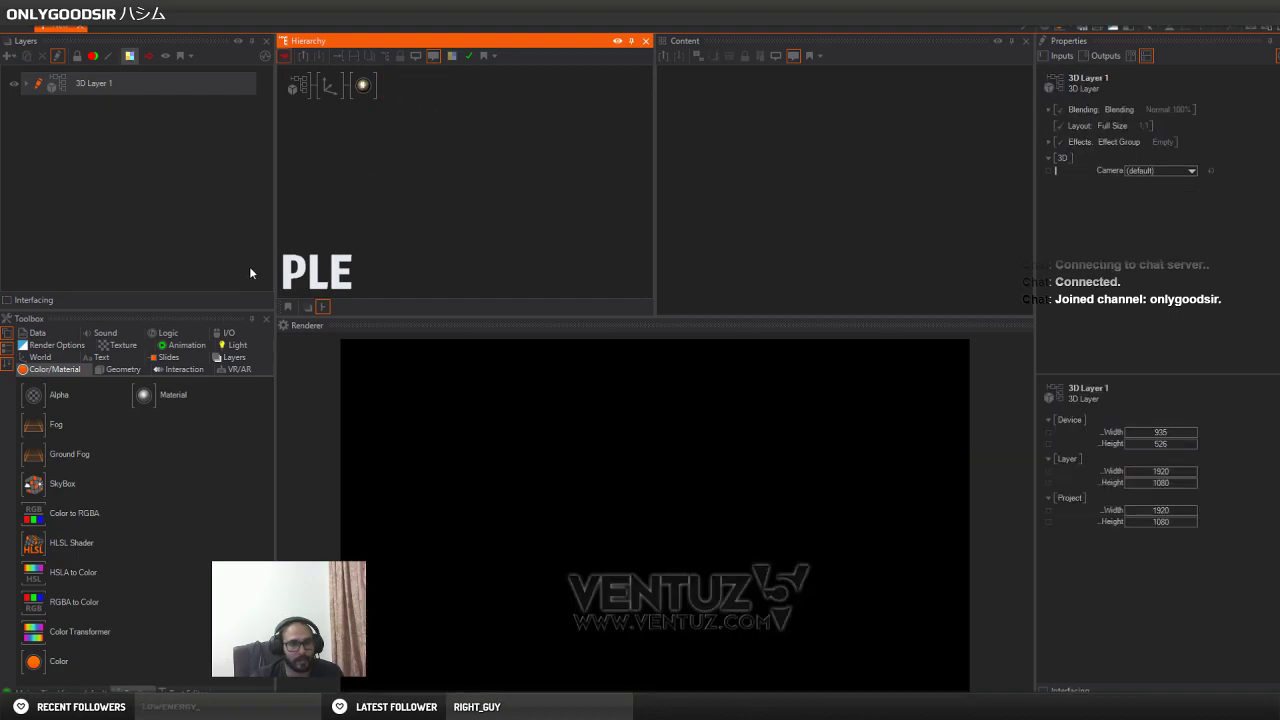
pyautogui.doubleClick(424, 115)
pyautogui.write('mes')
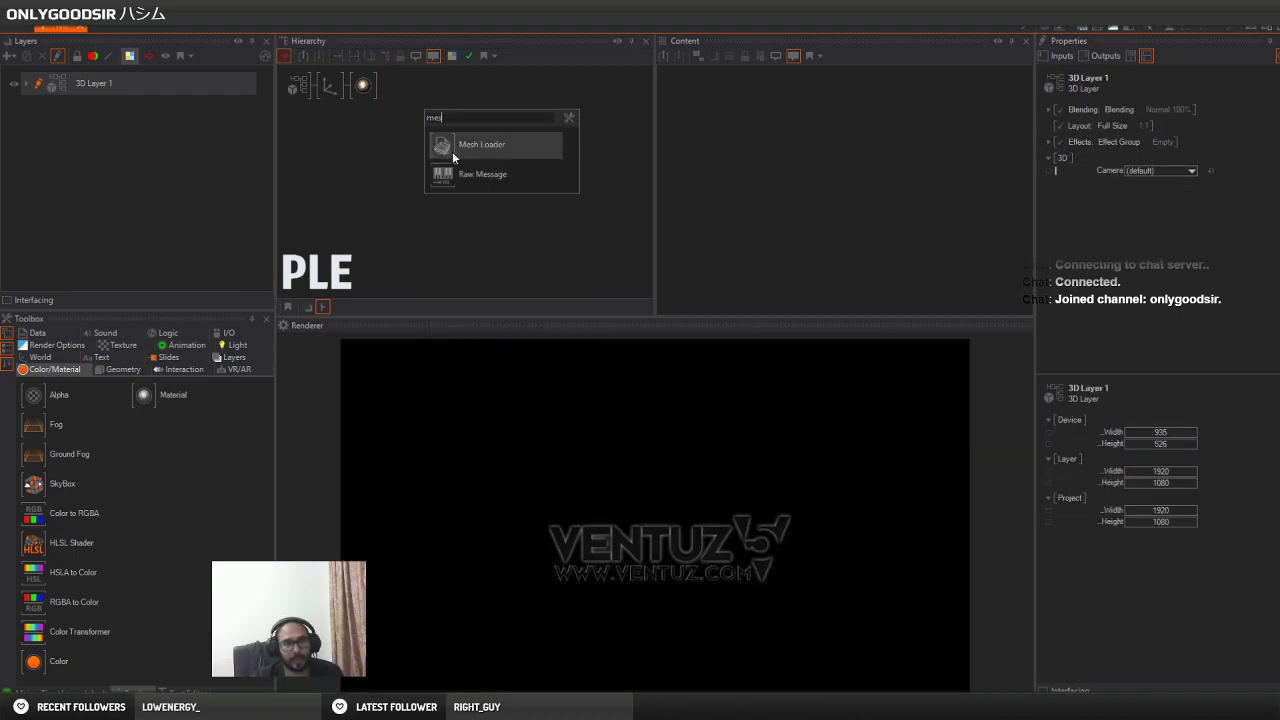
pyautogui.click(455, 148)
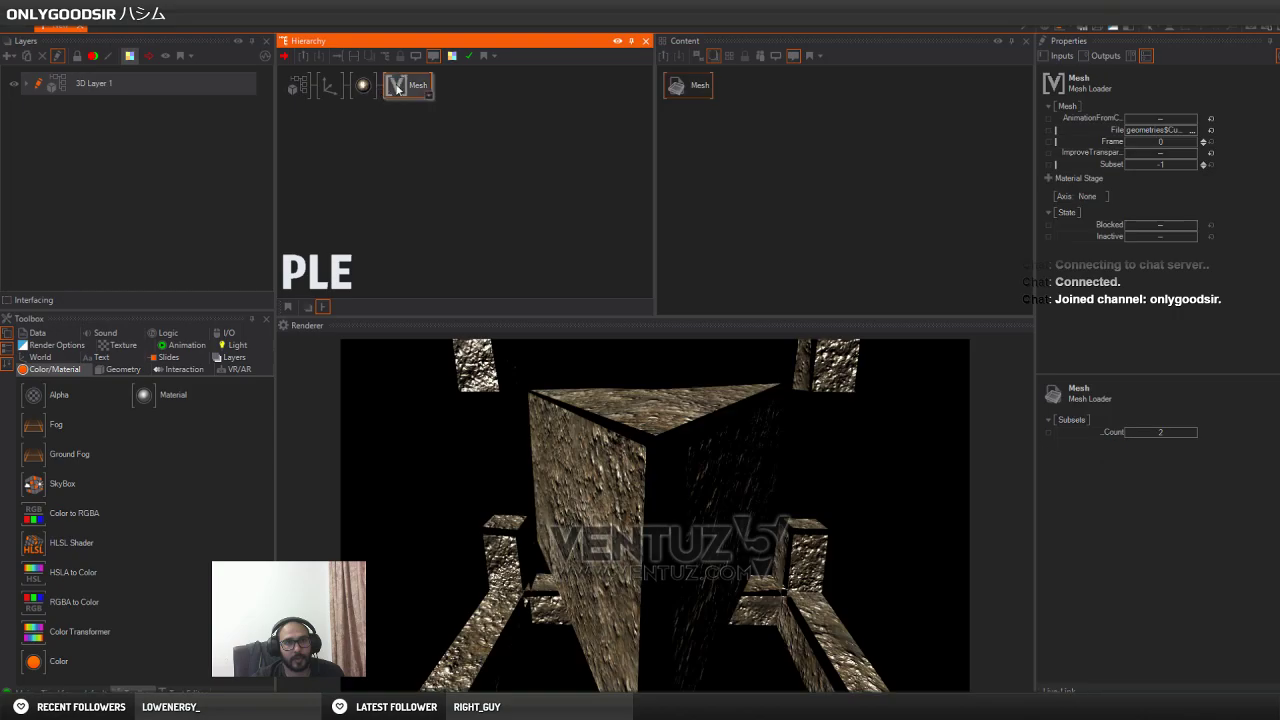
# Load the geometry file BAKED_PUMP_TRAINER.vzm into the Mesh Loader
pyautogui.click(692, 91)
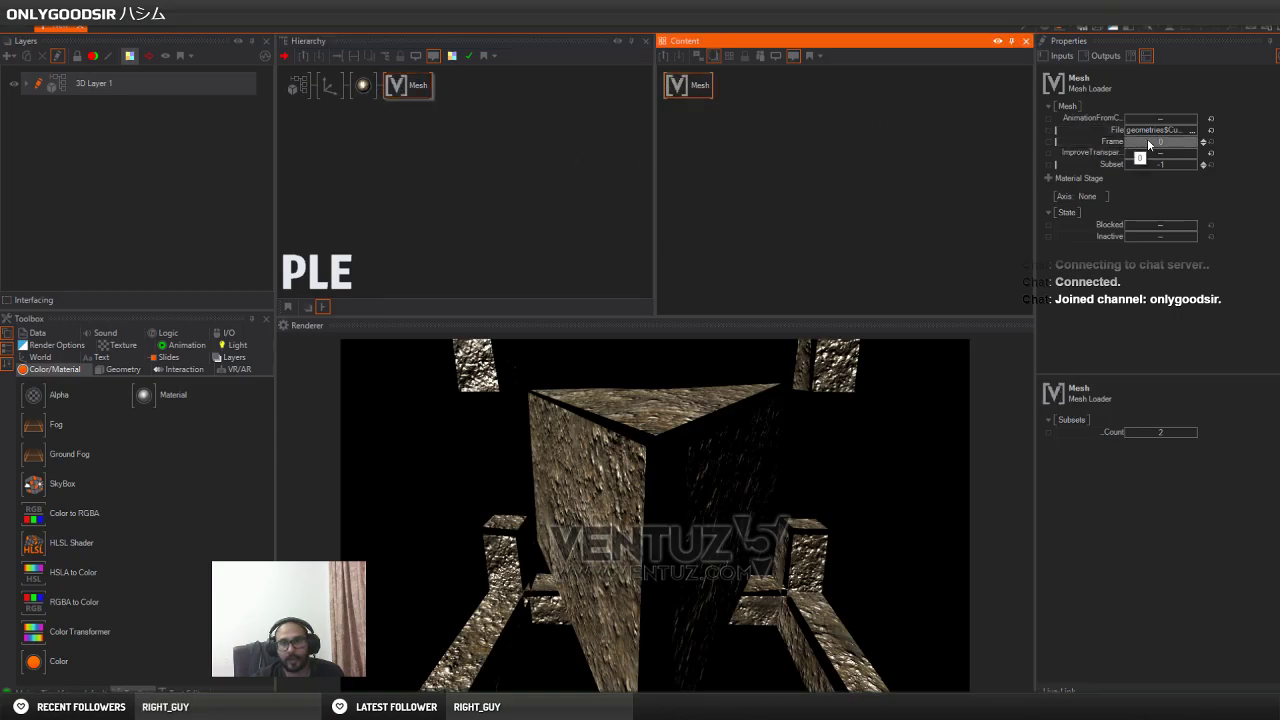
pyautogui.click(1197, 129)
pyautogui.scroll(-8, 548, 412)
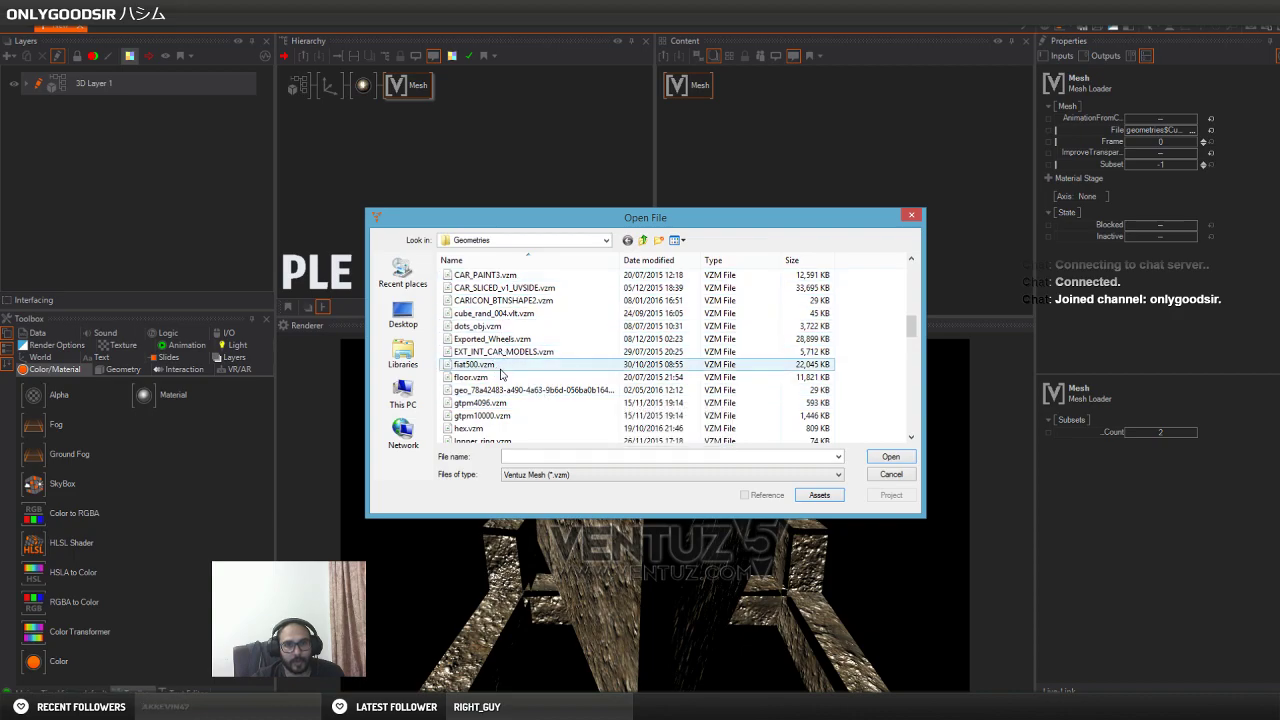
pyautogui.scroll(-15, 505, 370)
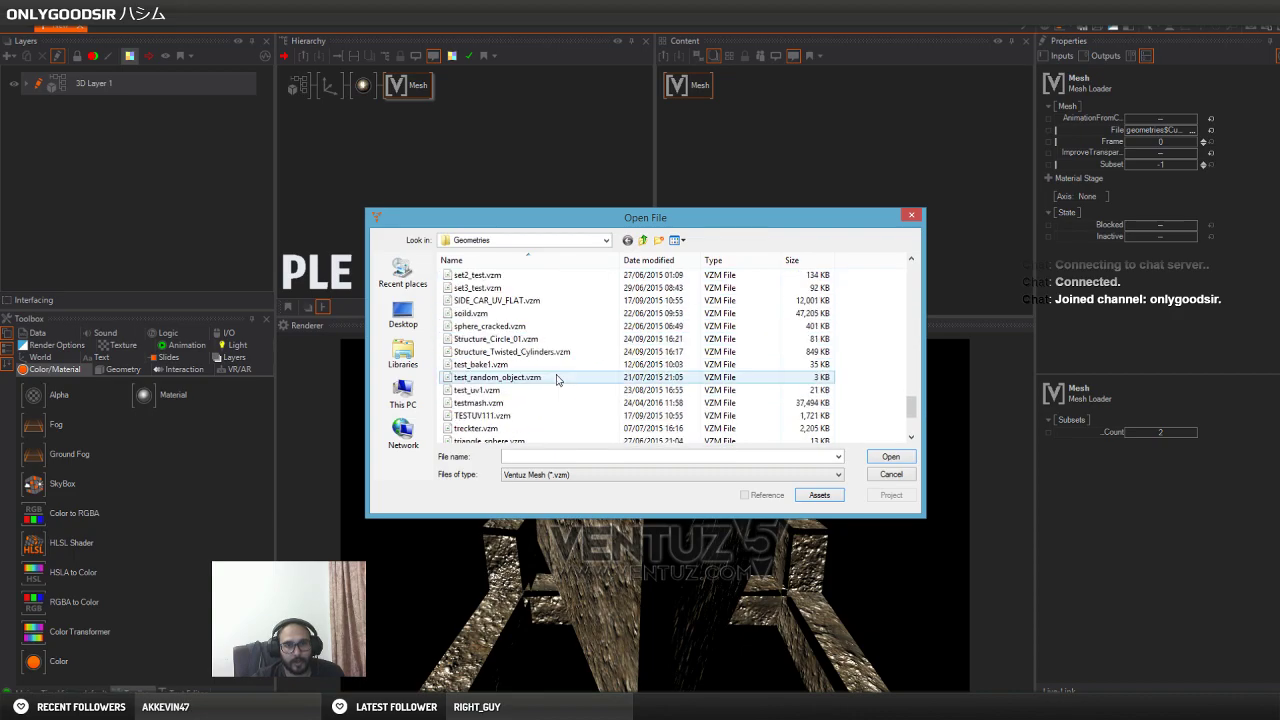
pyautogui.scroll(7, 545, 365)
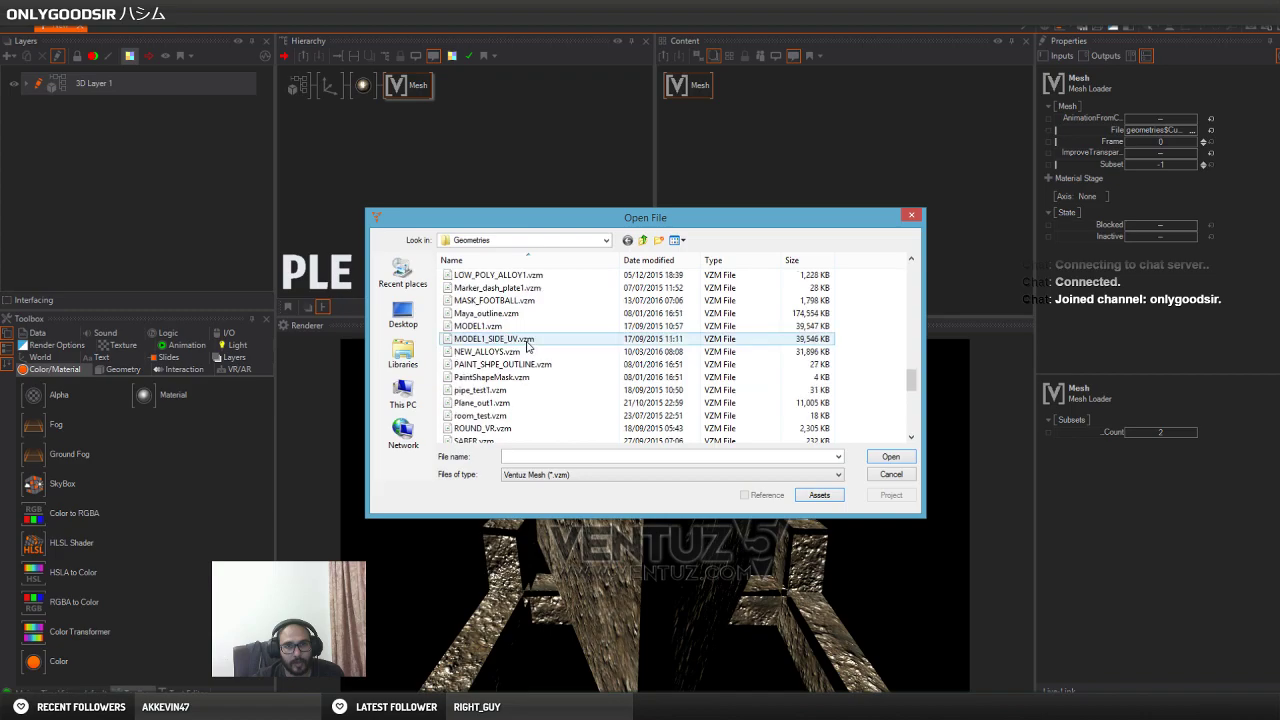
pyautogui.scroll(1, 510, 352)
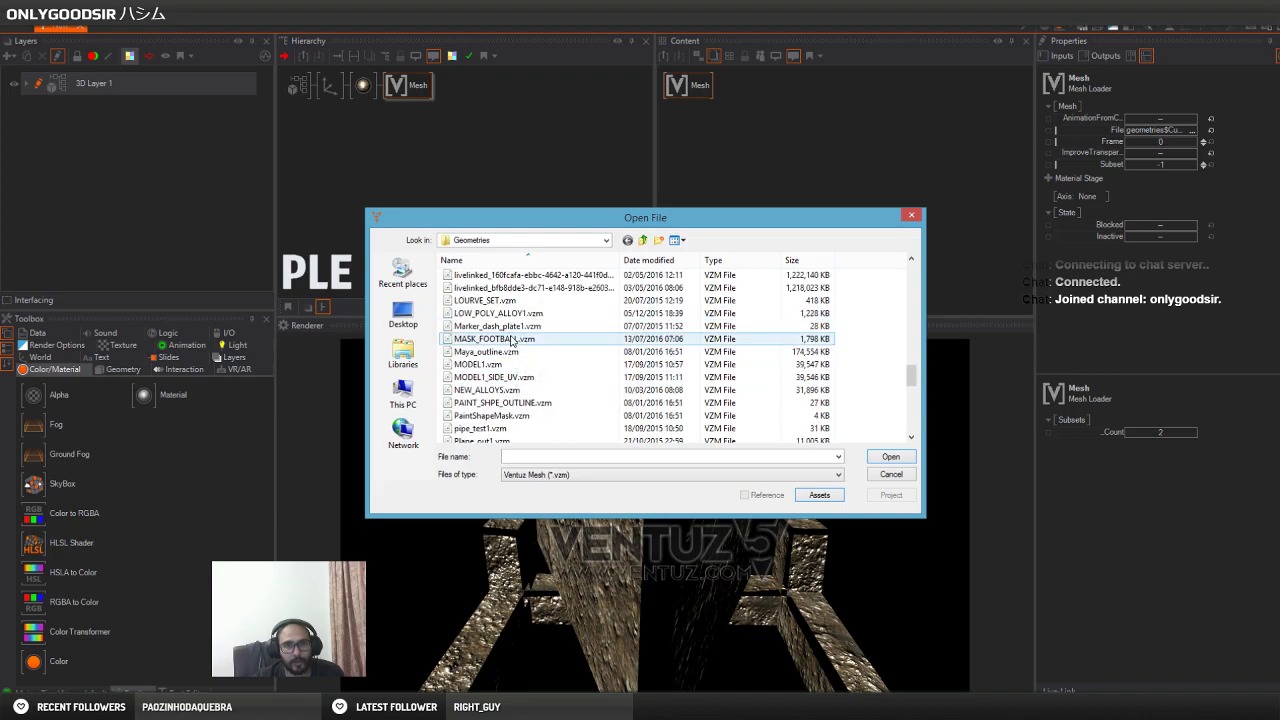
pyautogui.scroll(8, 505, 355)
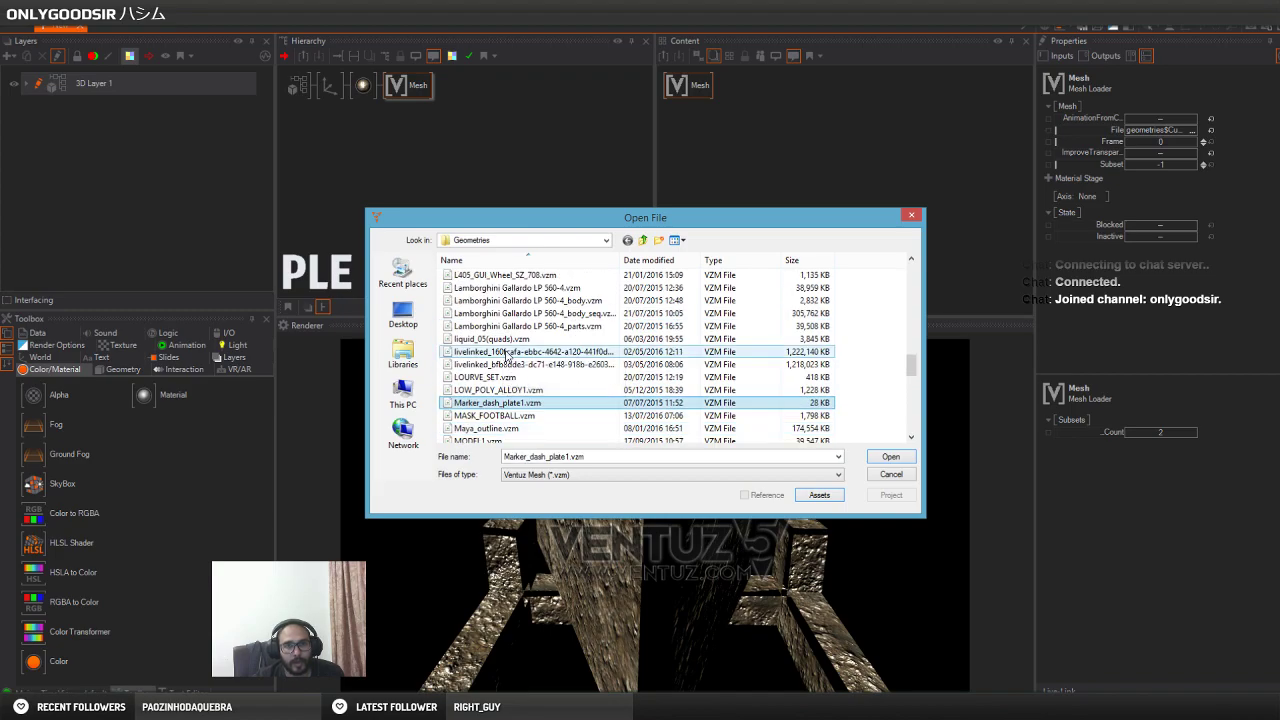
pyautogui.scroll(4, 522, 355)
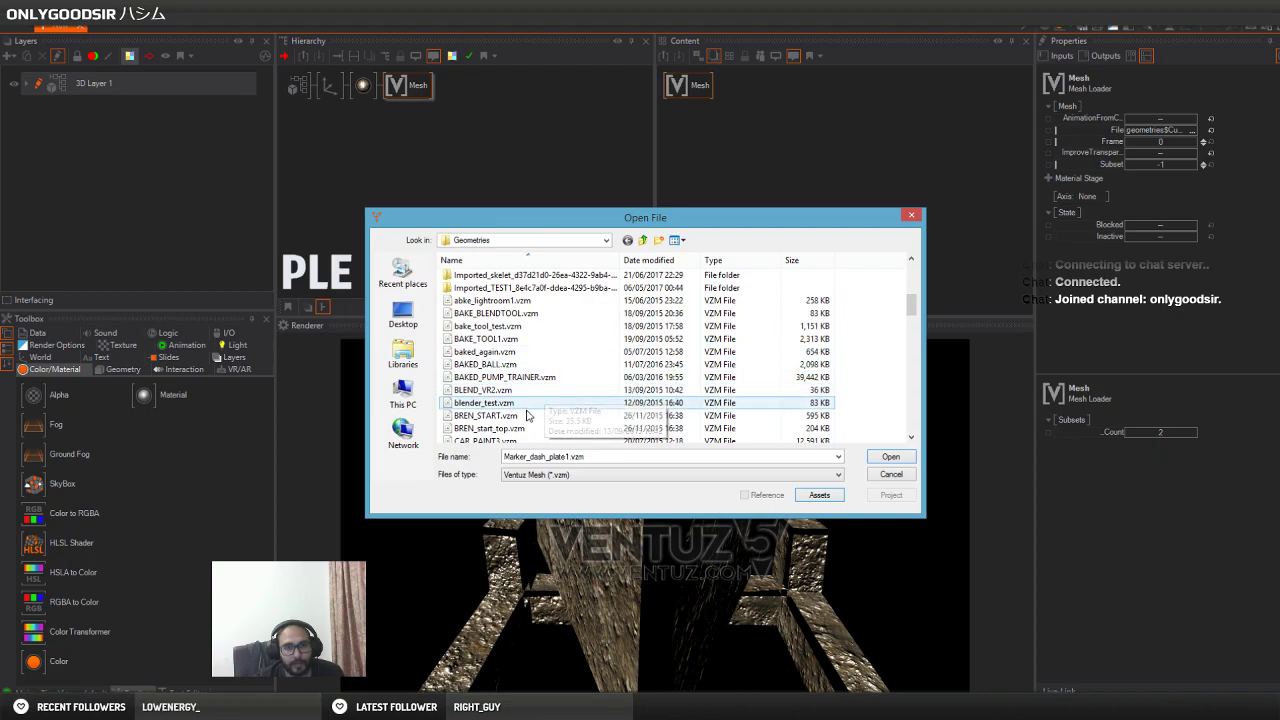
pyautogui.scroll(-2, 528, 398)
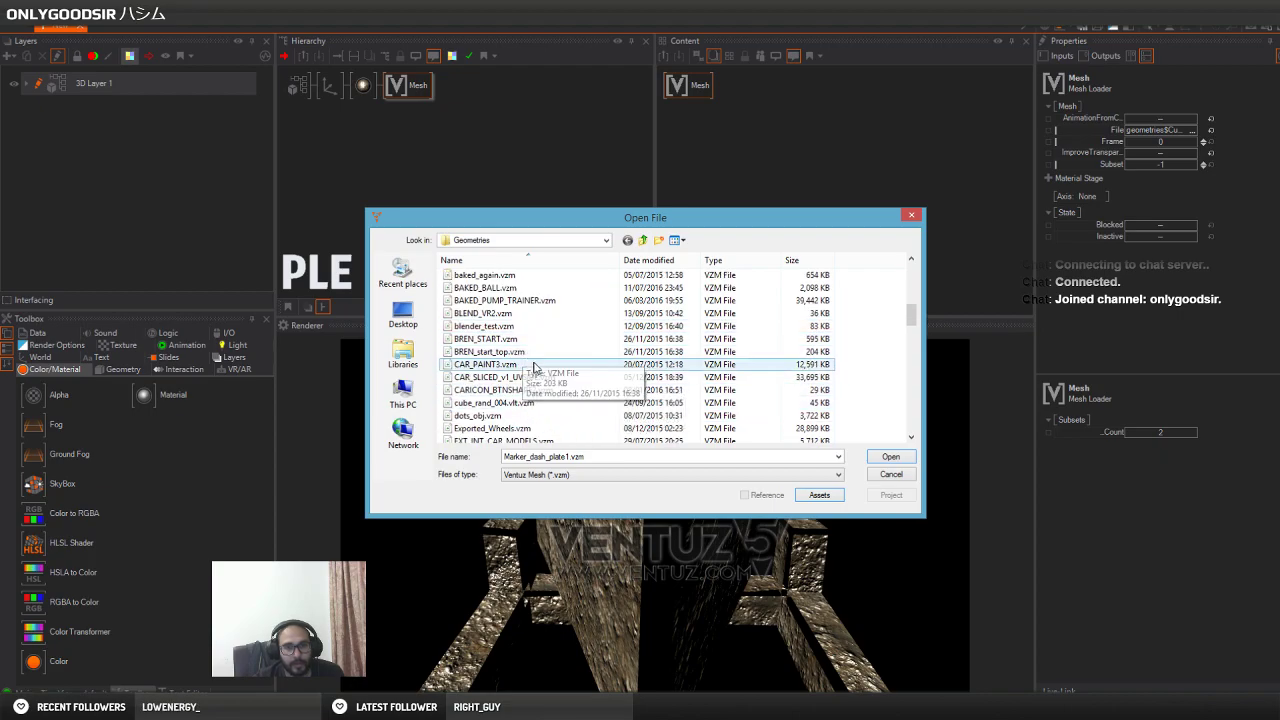
pyautogui.scroll(2, 521, 366)
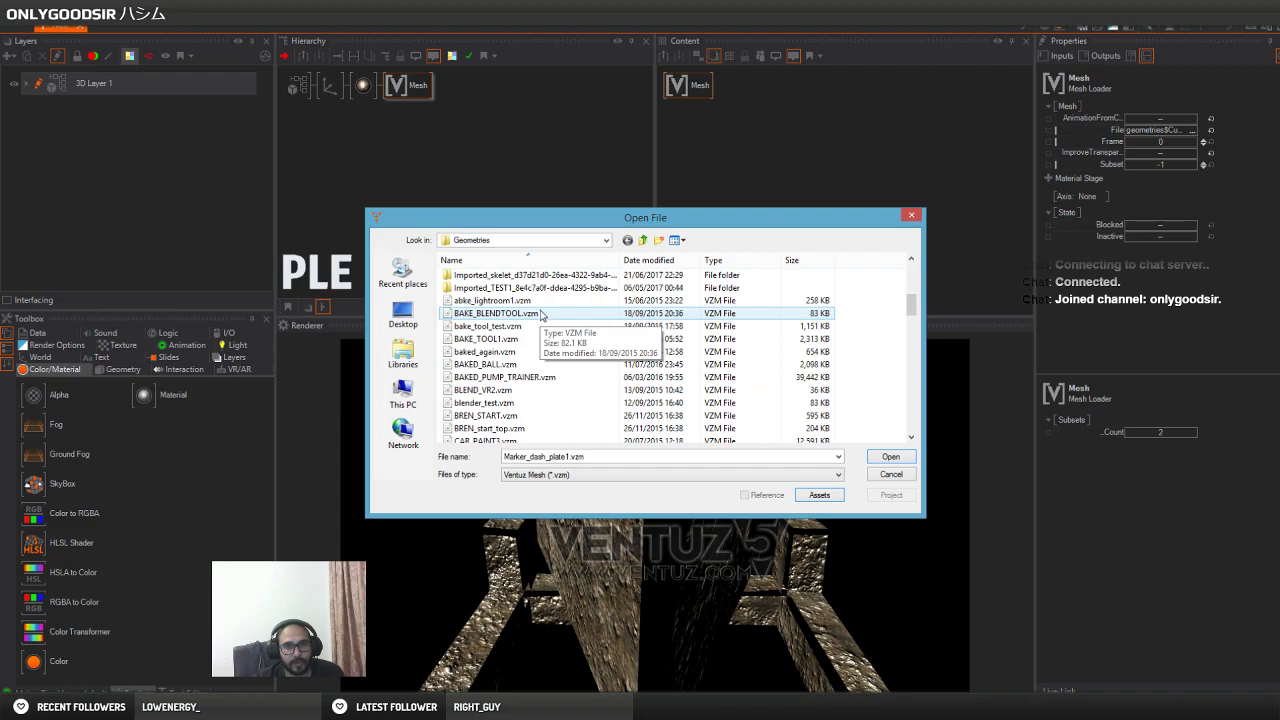
pyautogui.click(520, 377)
pyautogui.click(890, 458)
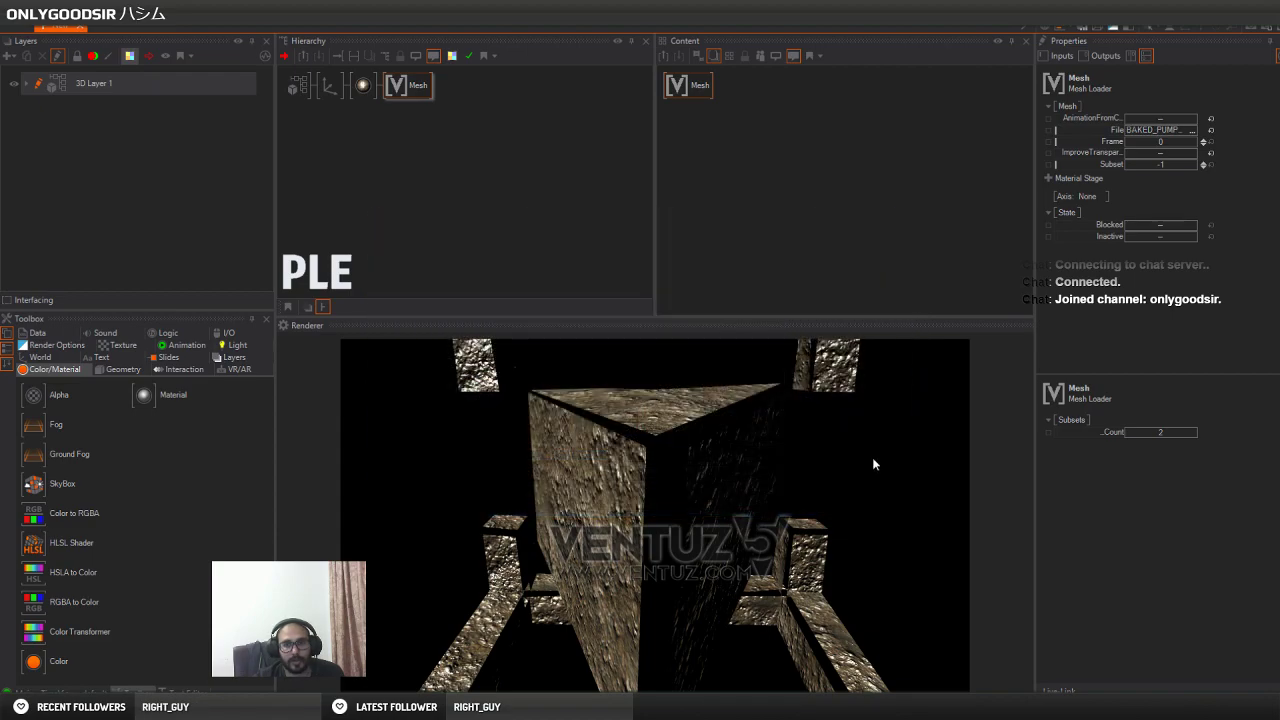
# Set the Axis position Z to 266.65 and rotation Y to -69, reset rotation X to 0 and adjust rotation Z
pyautogui.click(331, 90)
pyautogui.moveTo(1174, 146); pyautogui.dragTo(1160, 185)
pyautogui.click(1210, 142)
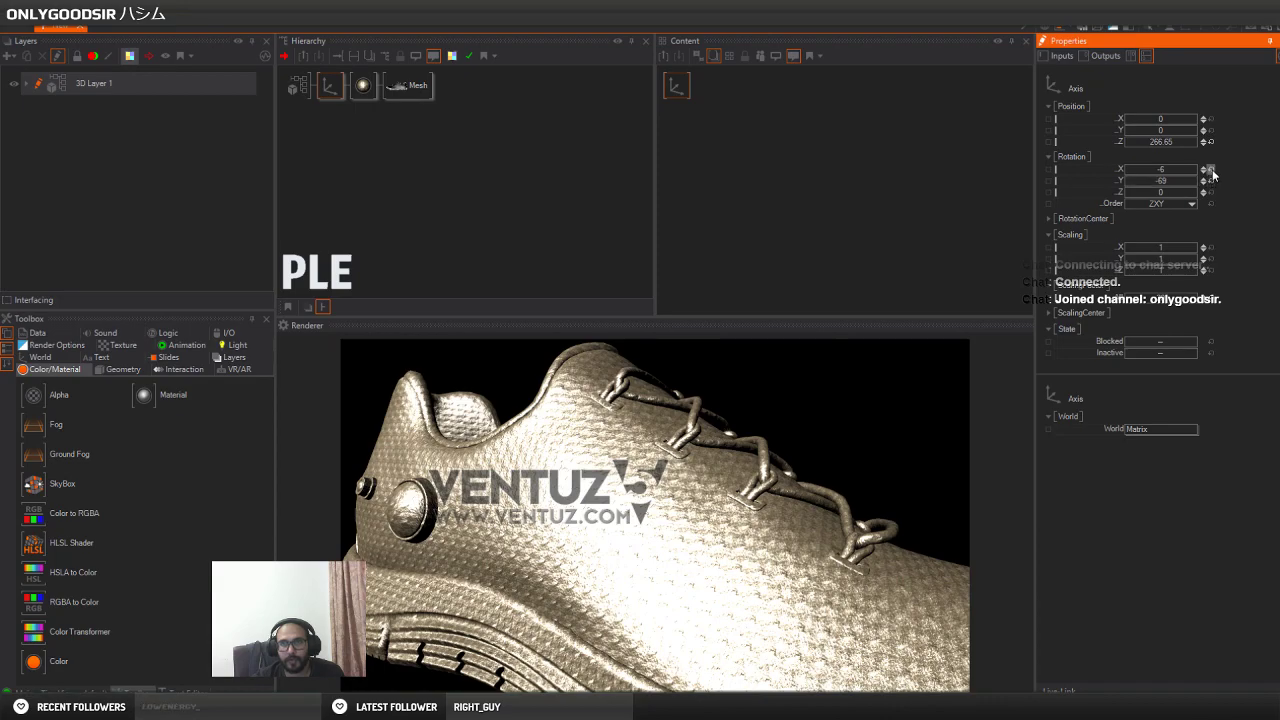
pyautogui.click(1211, 171)
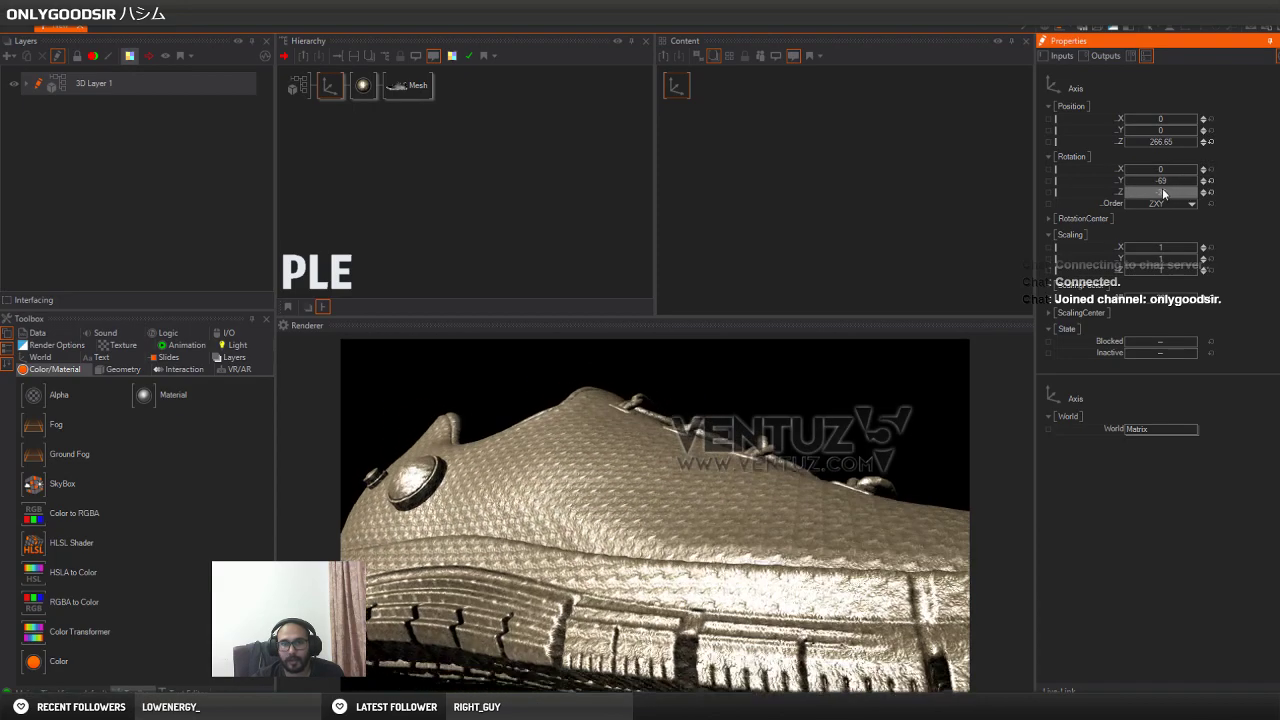
pyautogui.click(1210, 192)
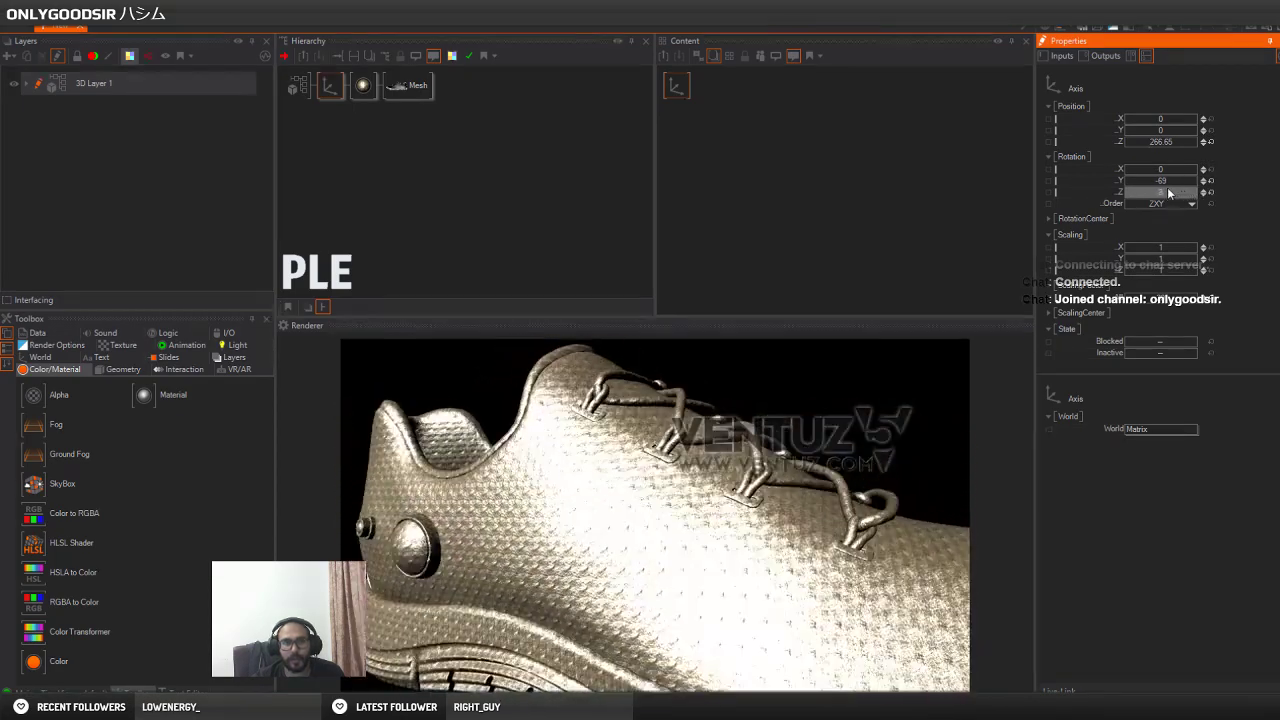
# Adjust the triplanar ScalingFactorAll of the Material's Base texture to resize the debris pattern on the shoe mesh
pyautogui.click(362, 86)
pyautogui.click(676, 85)
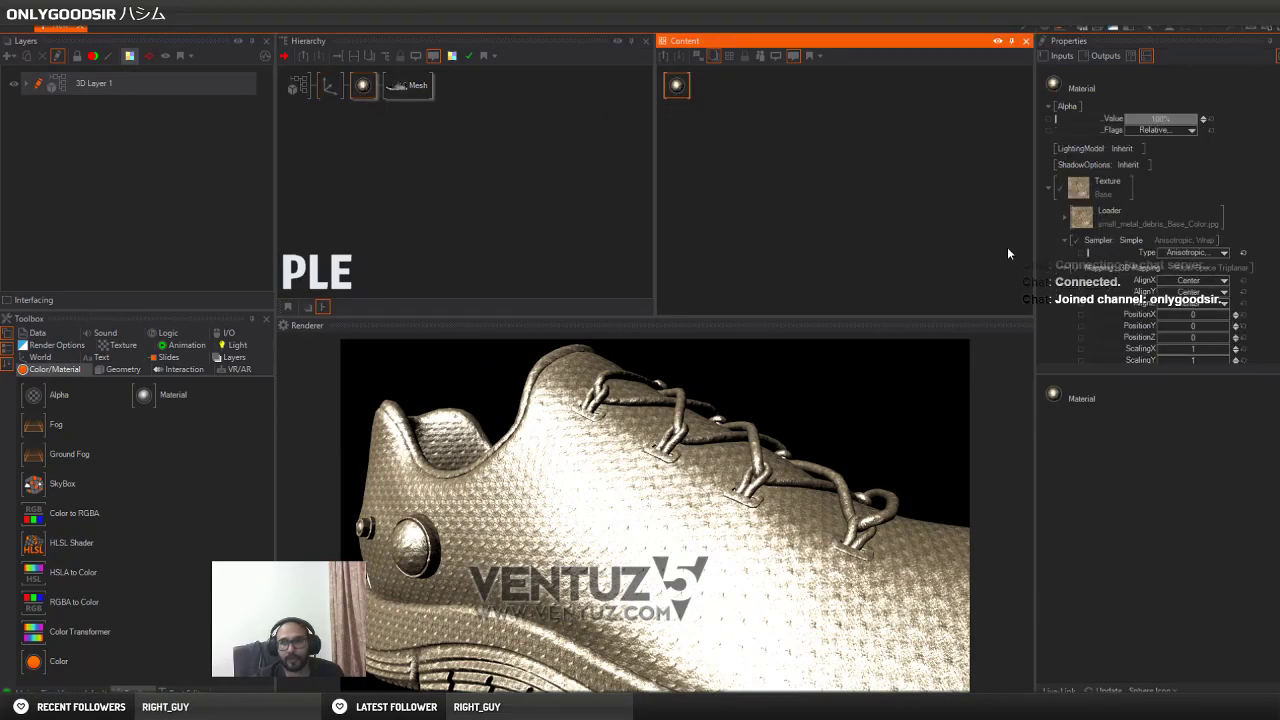
pyautogui.scroll(-3, 1218, 330)
pyautogui.moveTo(1196, 270); pyautogui.dragTo(1232, 268)
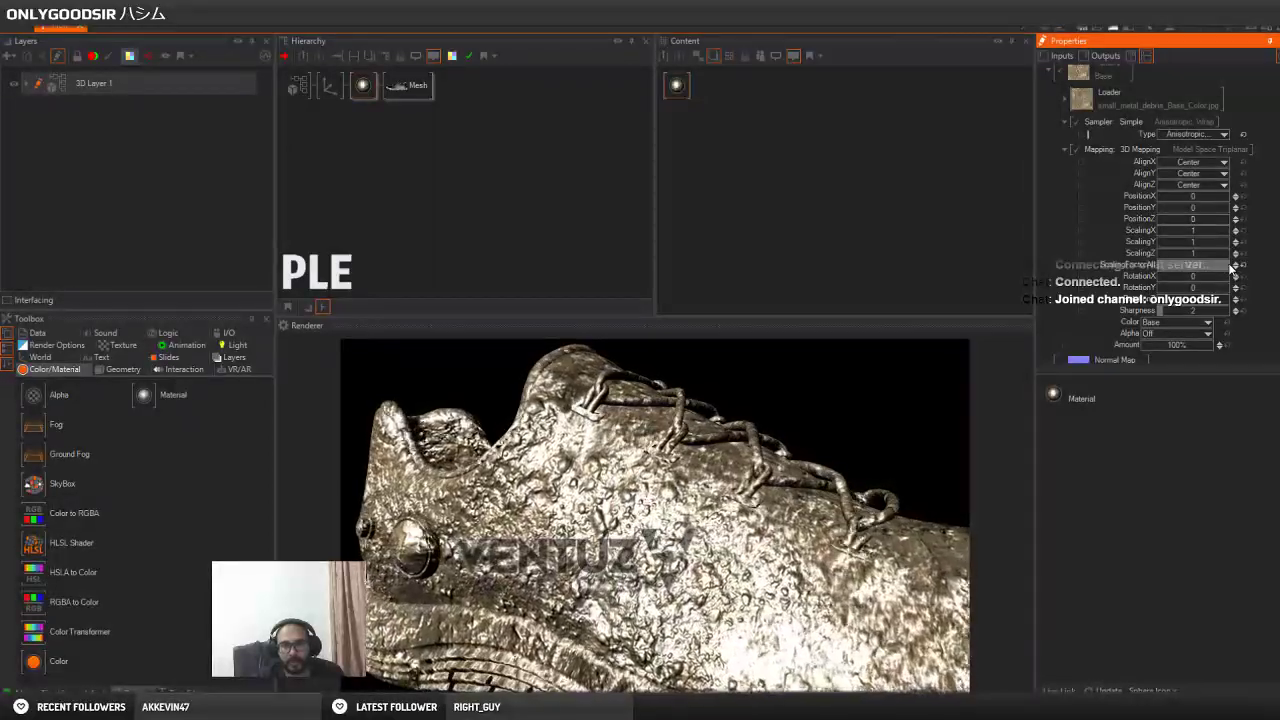
# Set the Axis position Z to 533.35 and rotation Y to -79 so the whole shoe fits the view
pyautogui.click(333, 84)
pyautogui.moveTo(1172, 147); pyautogui.dragTo(1121, 187)
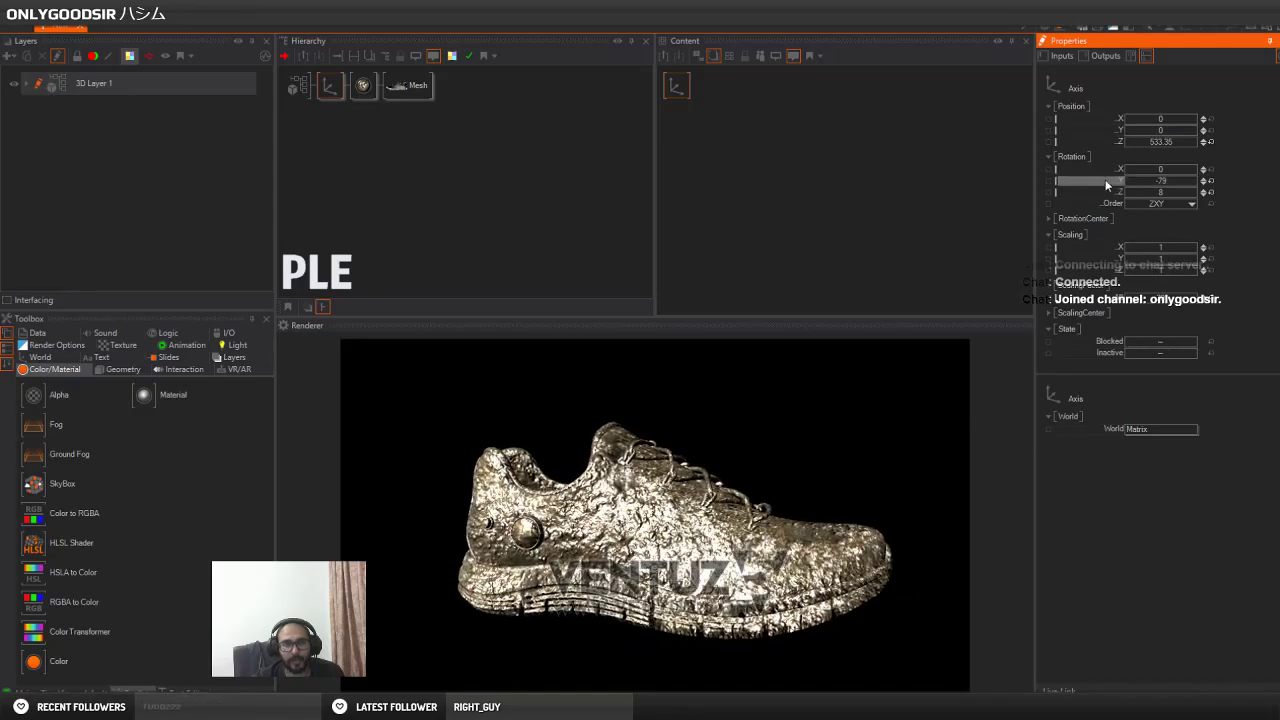
# Collapse the Material's Base texture settings and change its lighting model from Inherit to Phong
pyautogui.click(362, 88)
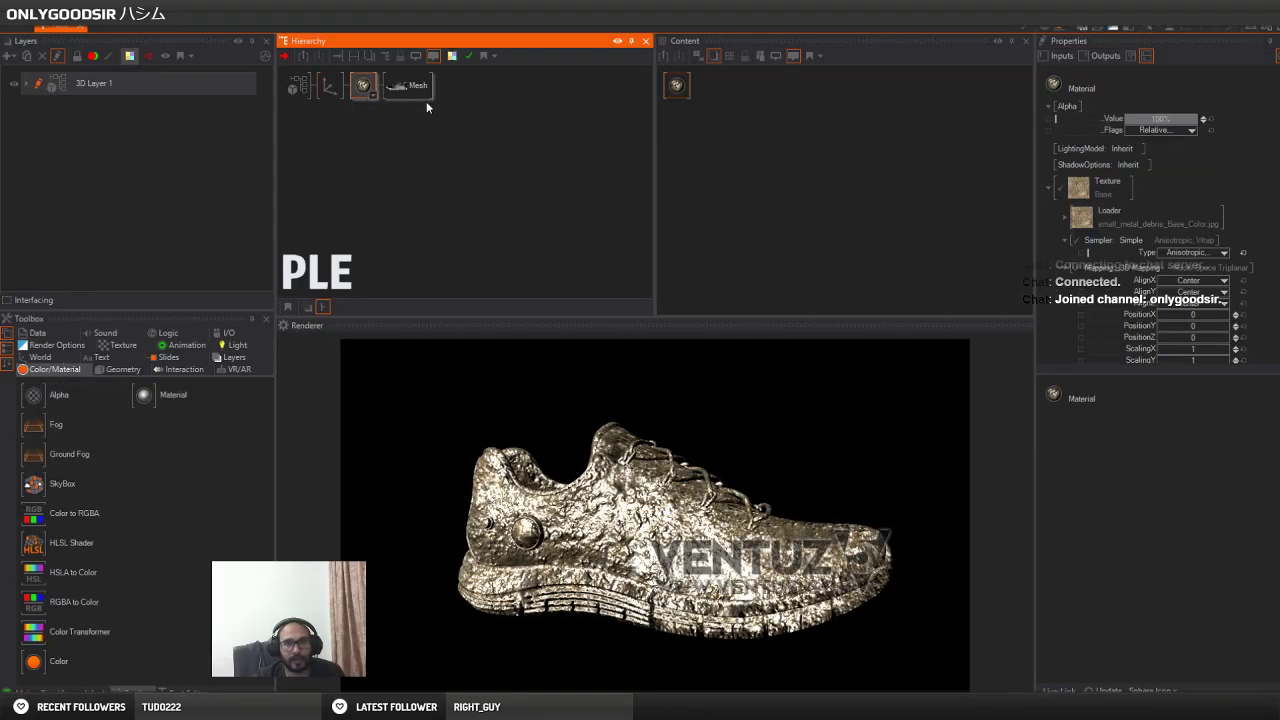
pyautogui.click(694, 91)
pyautogui.click(1076, 189)
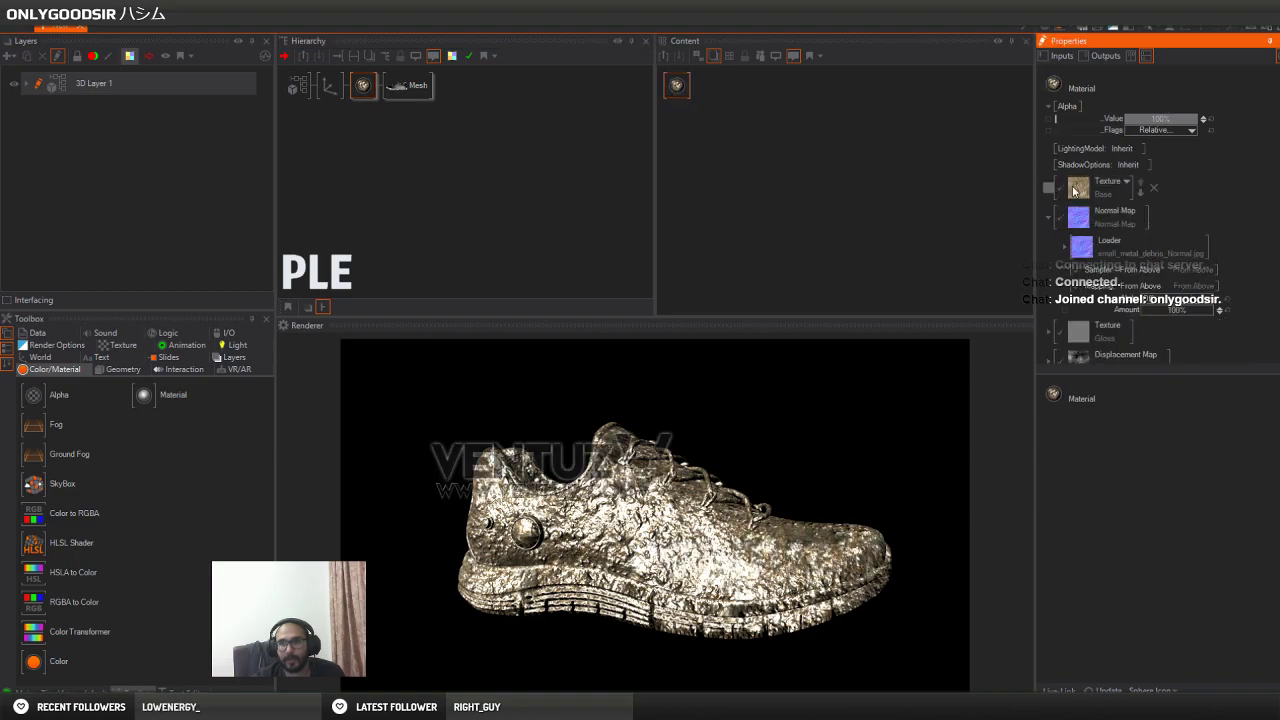
pyautogui.click(1127, 149)
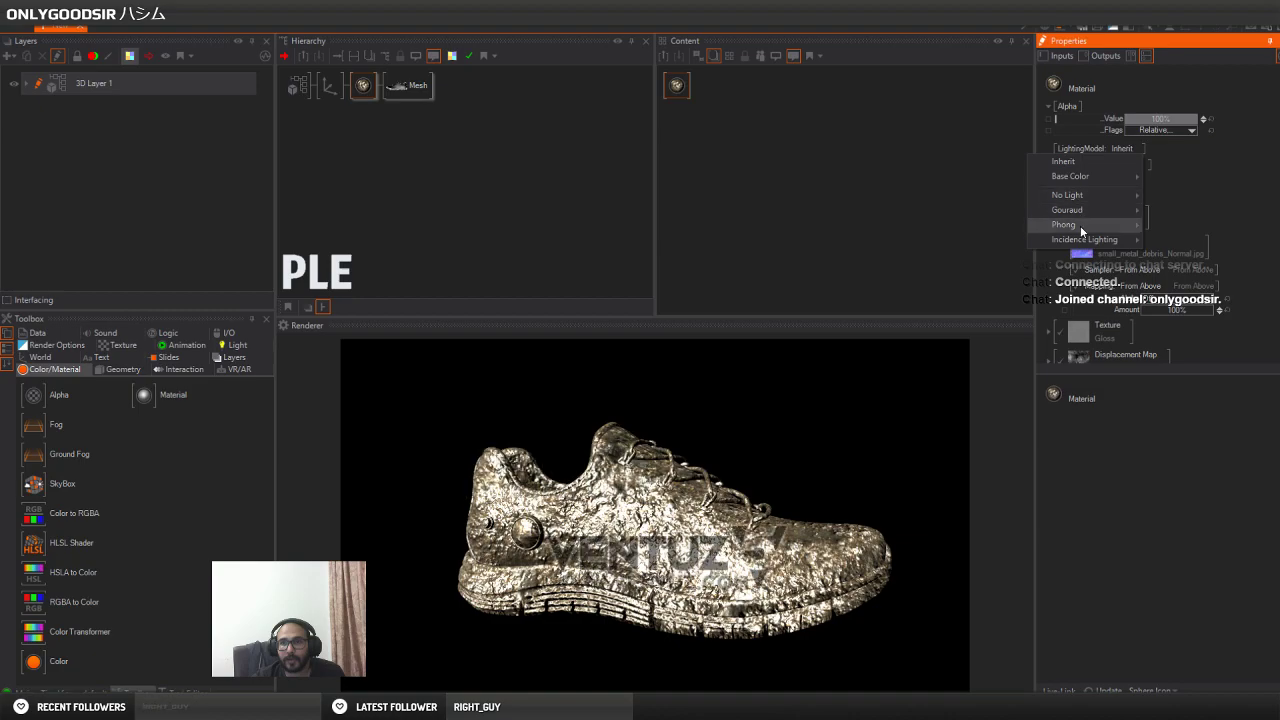
pyautogui.moveTo(1082, 226)
pyautogui.click(1176, 228)
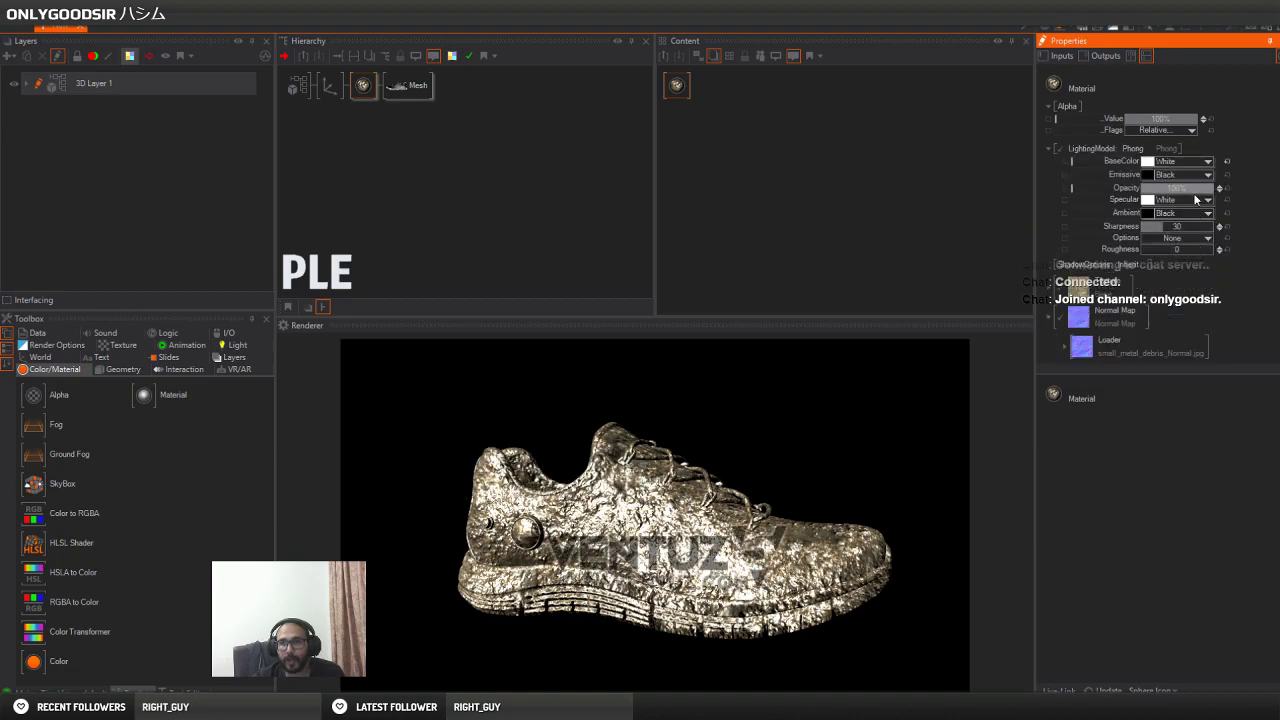
# Set the Phong Sharpness to 100 and the Specular colour to 76, 76, 76
pyautogui.moveTo(1178, 230); pyautogui.dragTo(1216, 229)
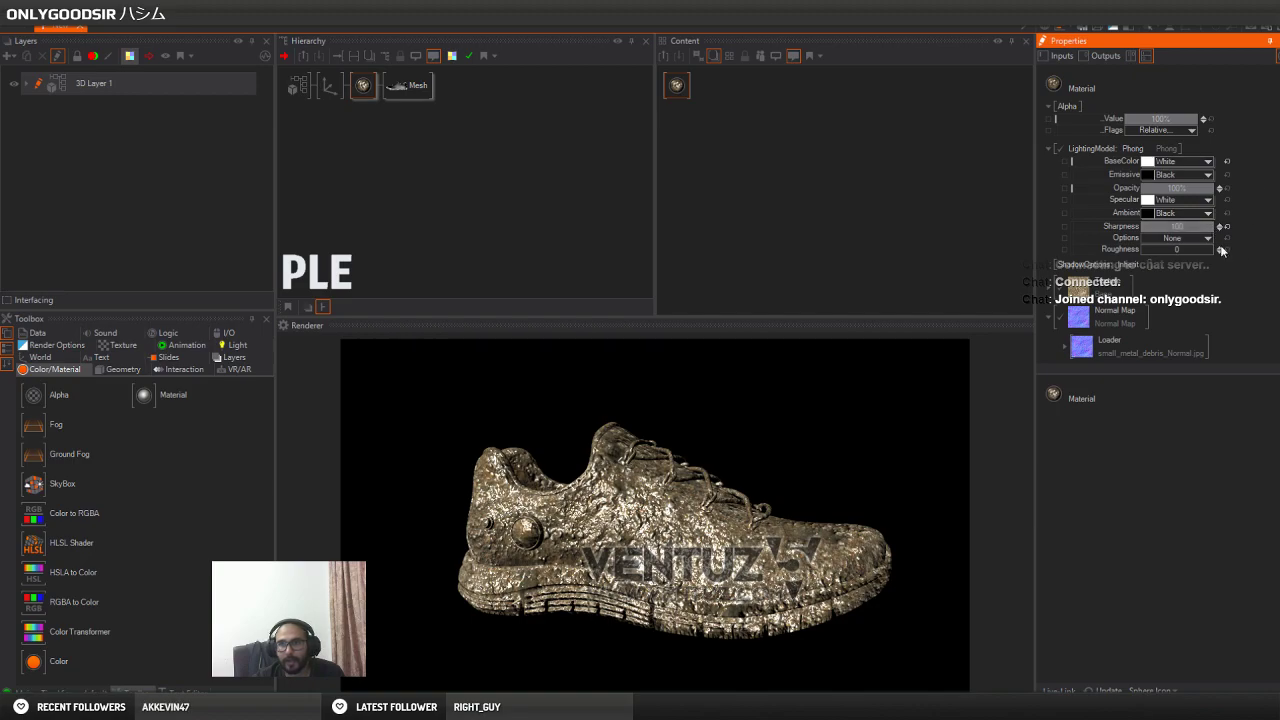
pyautogui.click(1206, 201)
pyautogui.moveTo(1167, 226); pyautogui.dragTo(1110, 253)
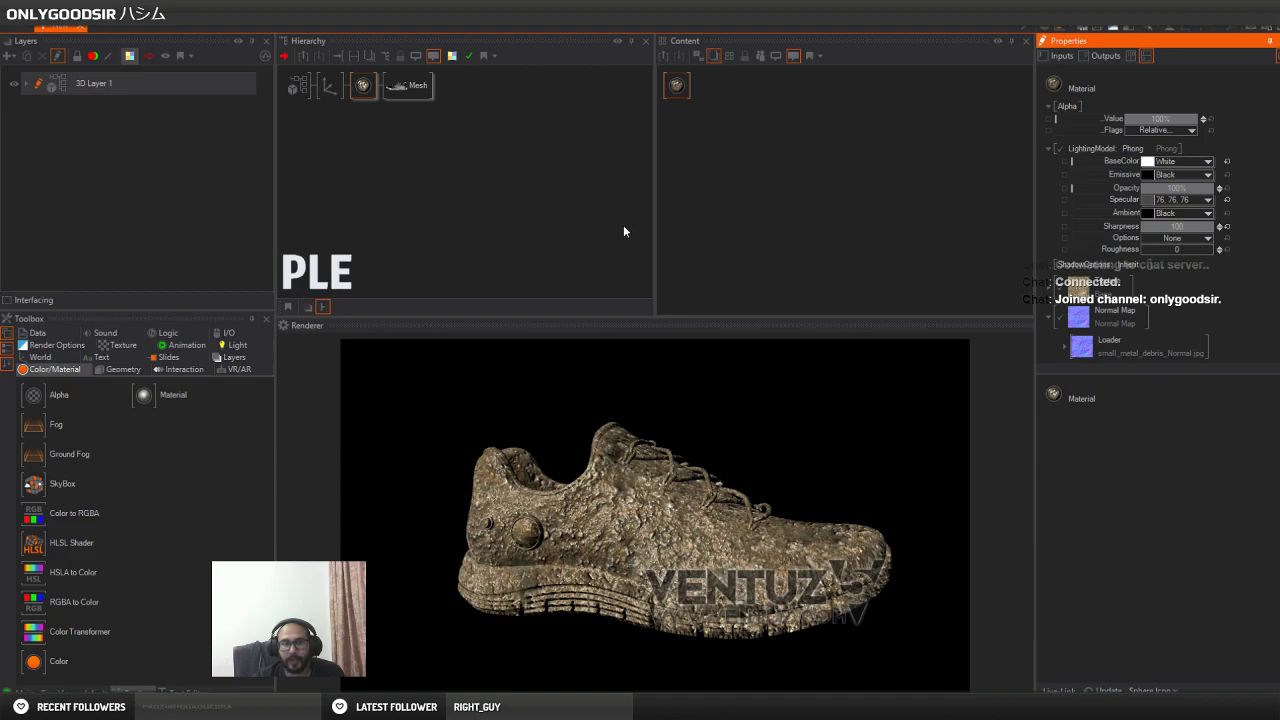
# Turn the shoe by setting the Axis rotation Y to -51 and resetting rotation Z to 0
pyautogui.click(348, 124)
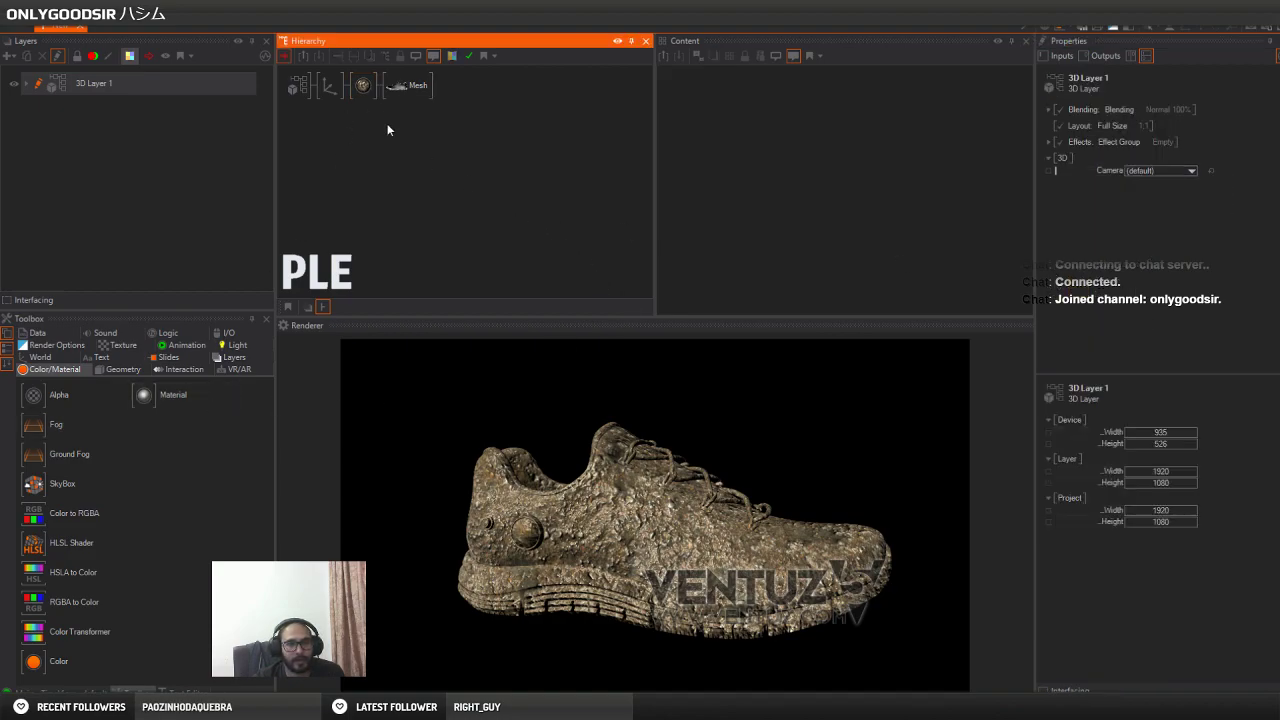
pyautogui.click(329, 85)
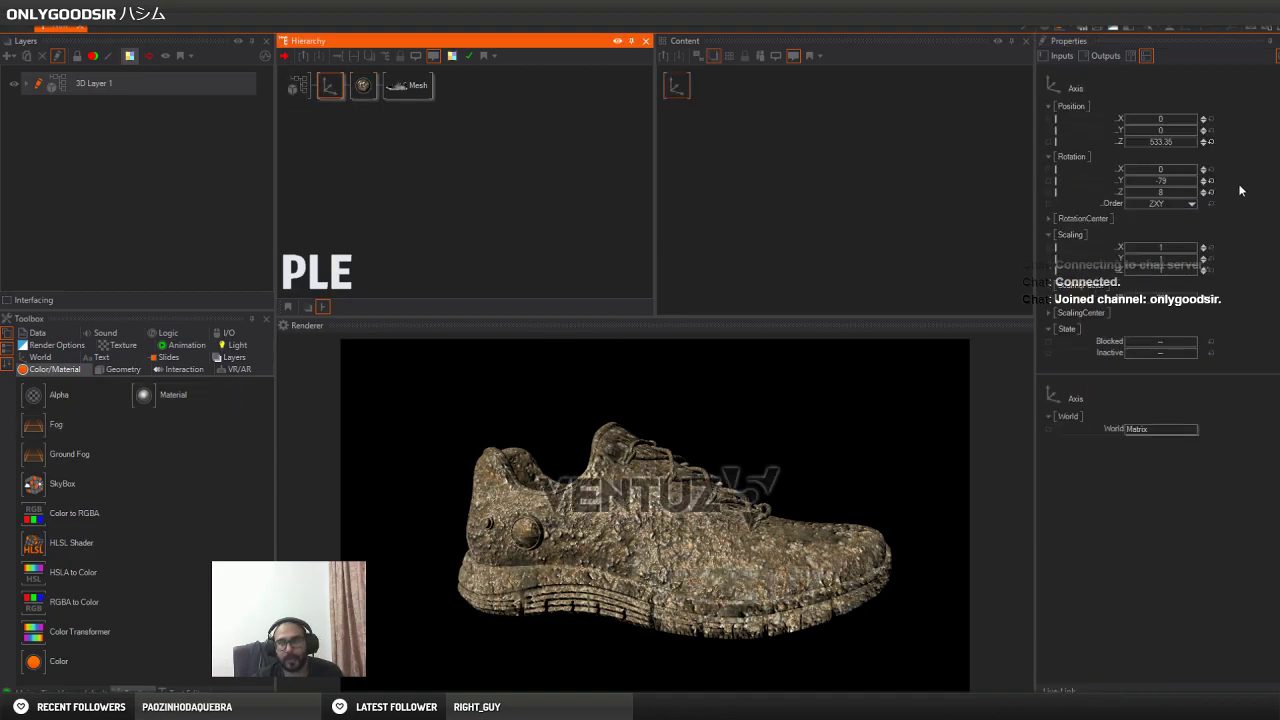
pyautogui.moveTo(1167, 189); pyautogui.dragTo(1143, 176)
pyautogui.click(1209, 191)
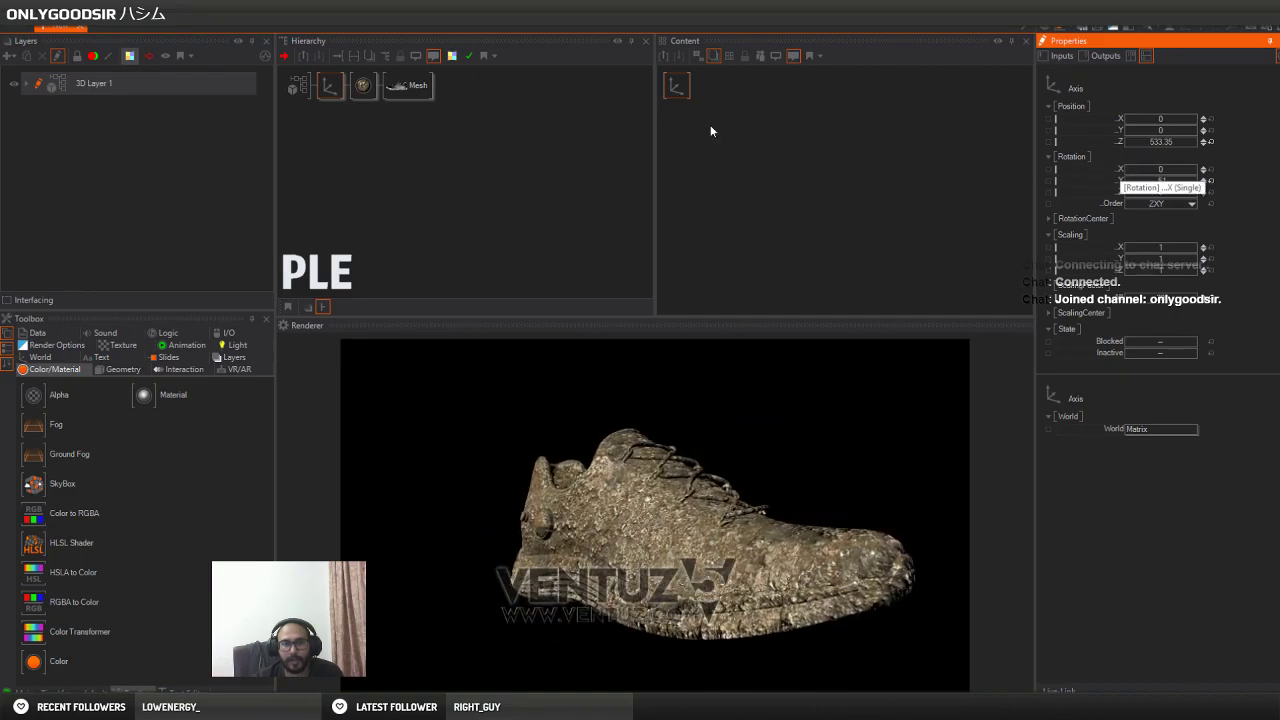
# Replace the shoe mesh under the Material with a Torus geometry node
pyautogui.click(398, 88)
pyautogui.press('Delete')
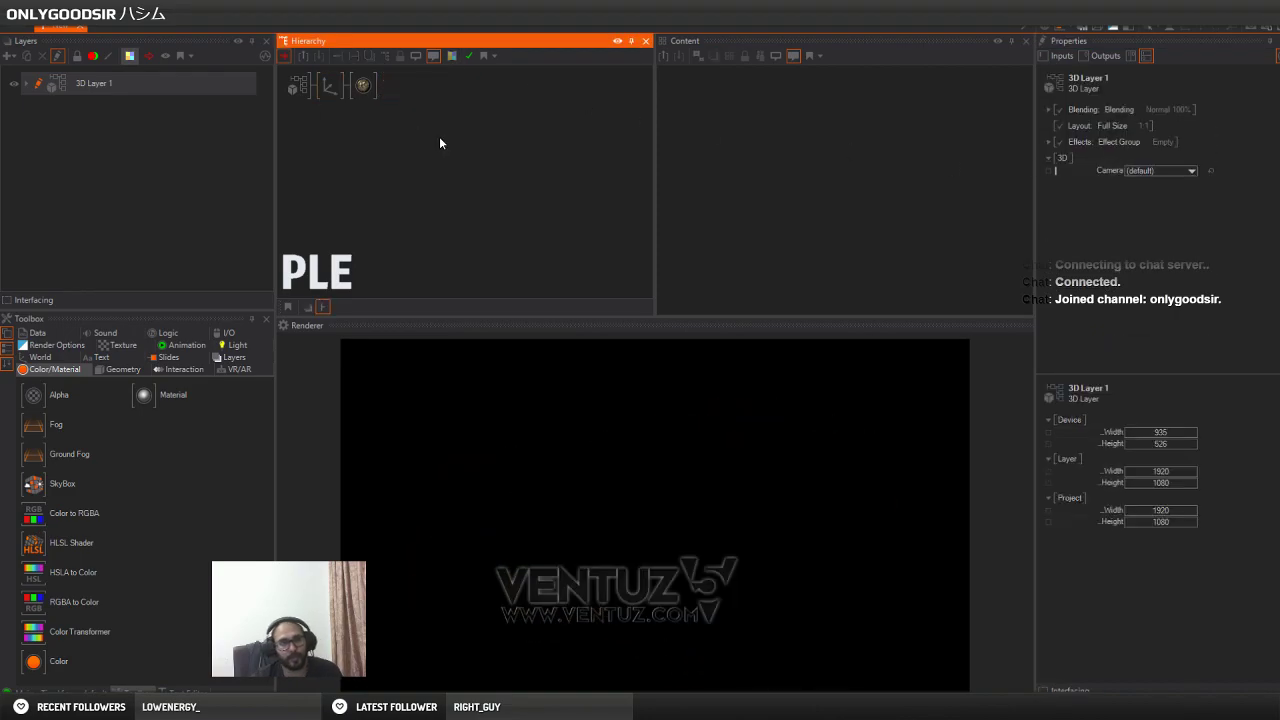
pyautogui.doubleClick(398, 104)
pyautogui.write('tou')
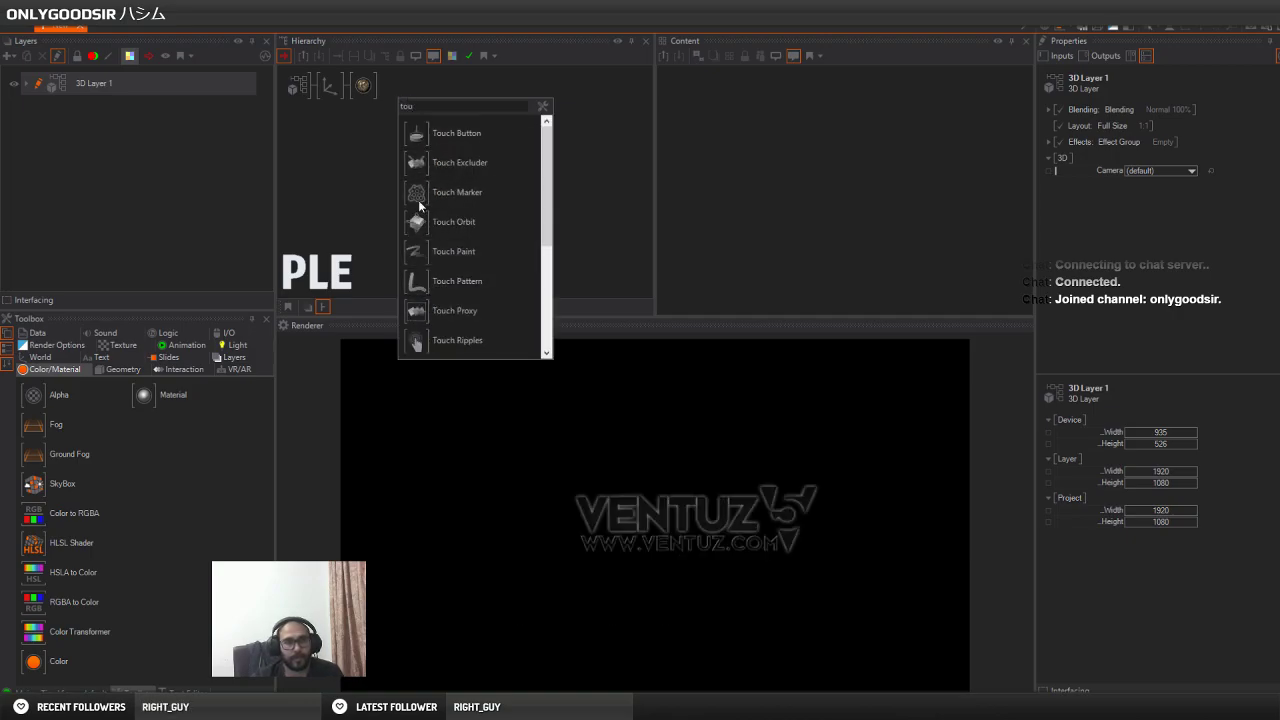
pyautogui.press('BackSpace')
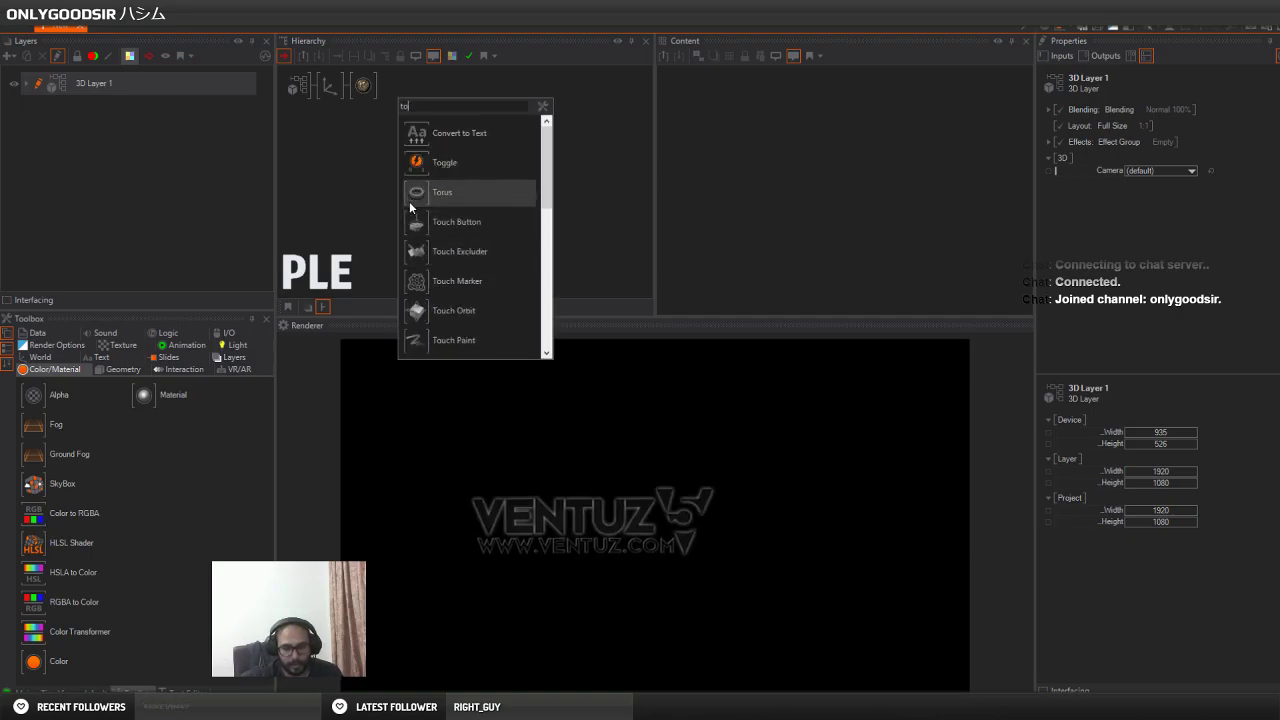
pyautogui.write('r')
pyautogui.click(418, 137)
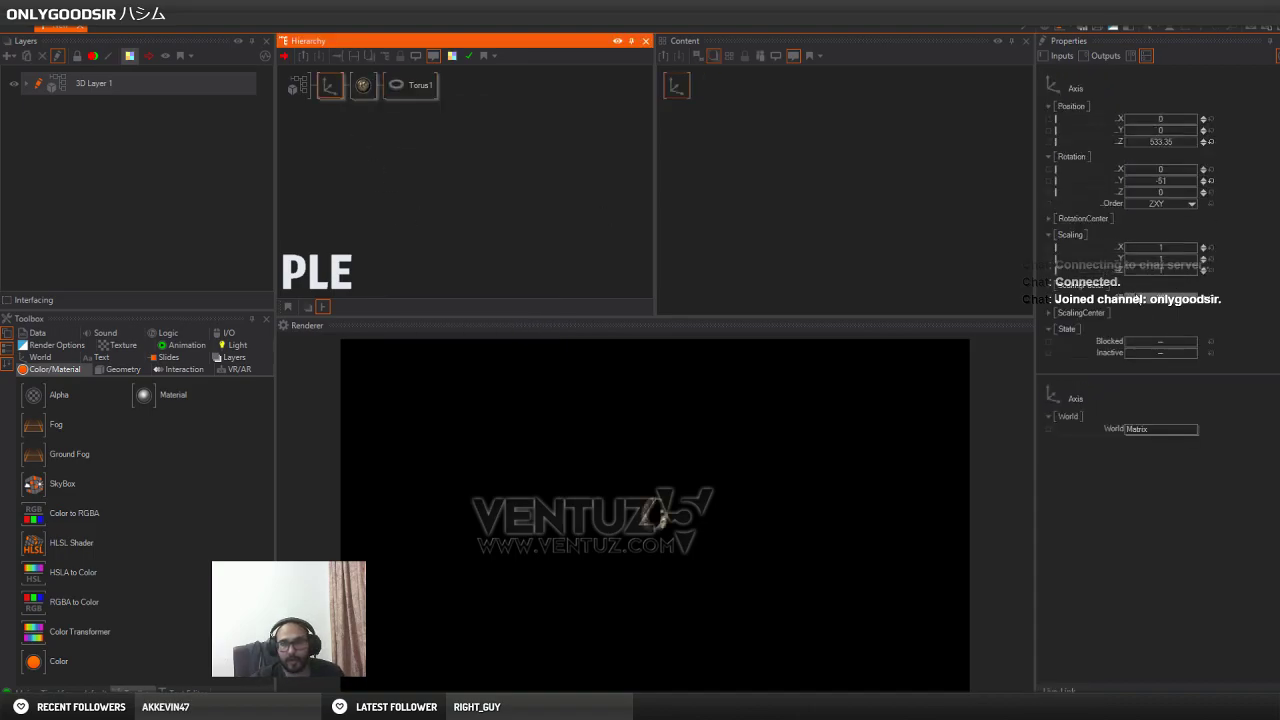
# Enlarge the torus with the Axis scaling multiplier and tilt it to rotation X 49 and rotation Y -38
pyautogui.click(1192, 300)
pyautogui.scroll(8, 1197, 303)
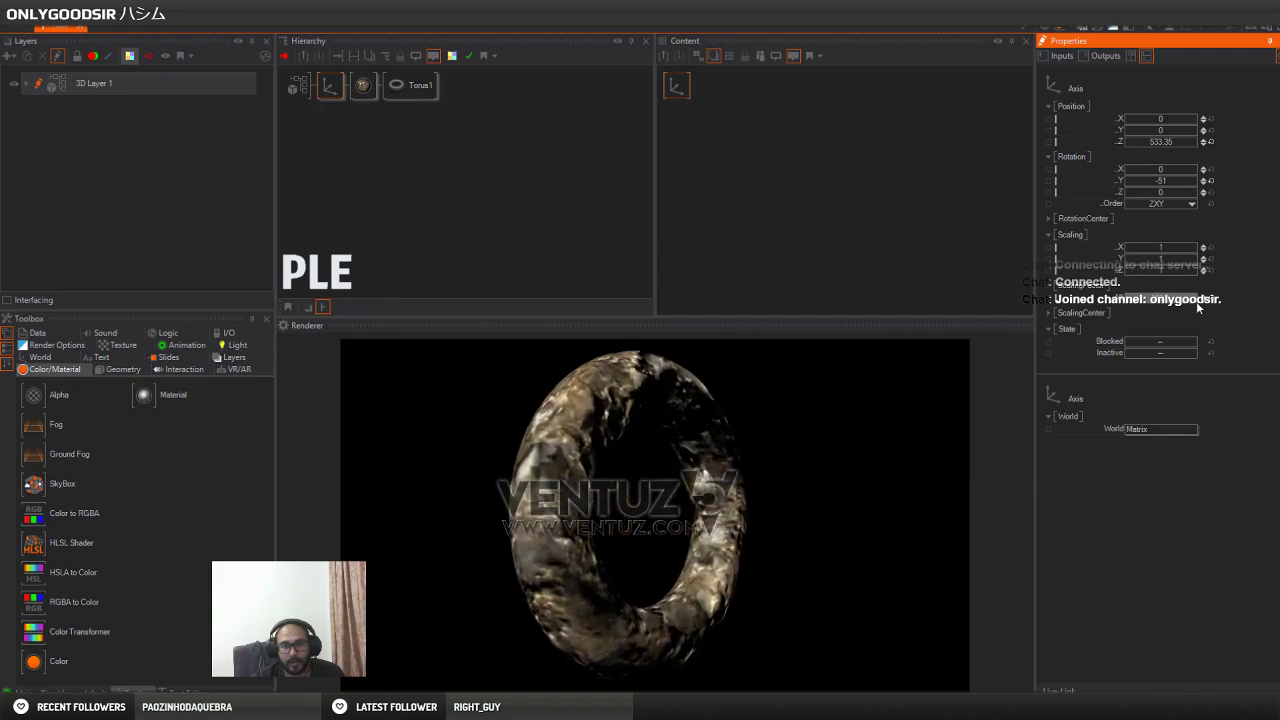
pyautogui.moveTo(1168, 181)
pyautogui.mouseDown()
pyautogui.moveTo(1130, 183)
pyautogui.moveTo(1197, 186)
pyautogui.moveTo(1154, 183)
pyautogui.moveTo(1188, 172)
pyautogui.mouseUp()
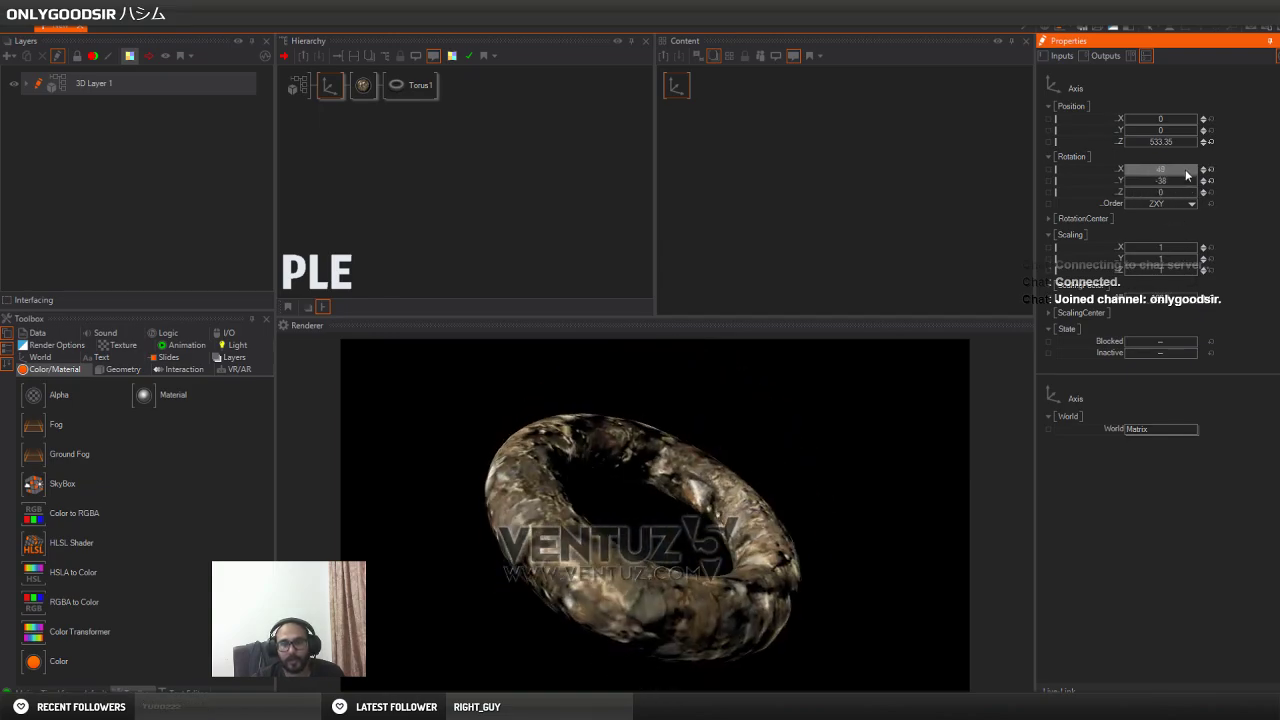
# Set the triplanar ScalingFactorAll of the Material's Base texture to 2.54 for a finer debris pattern on the torus
pyautogui.click(361, 86)
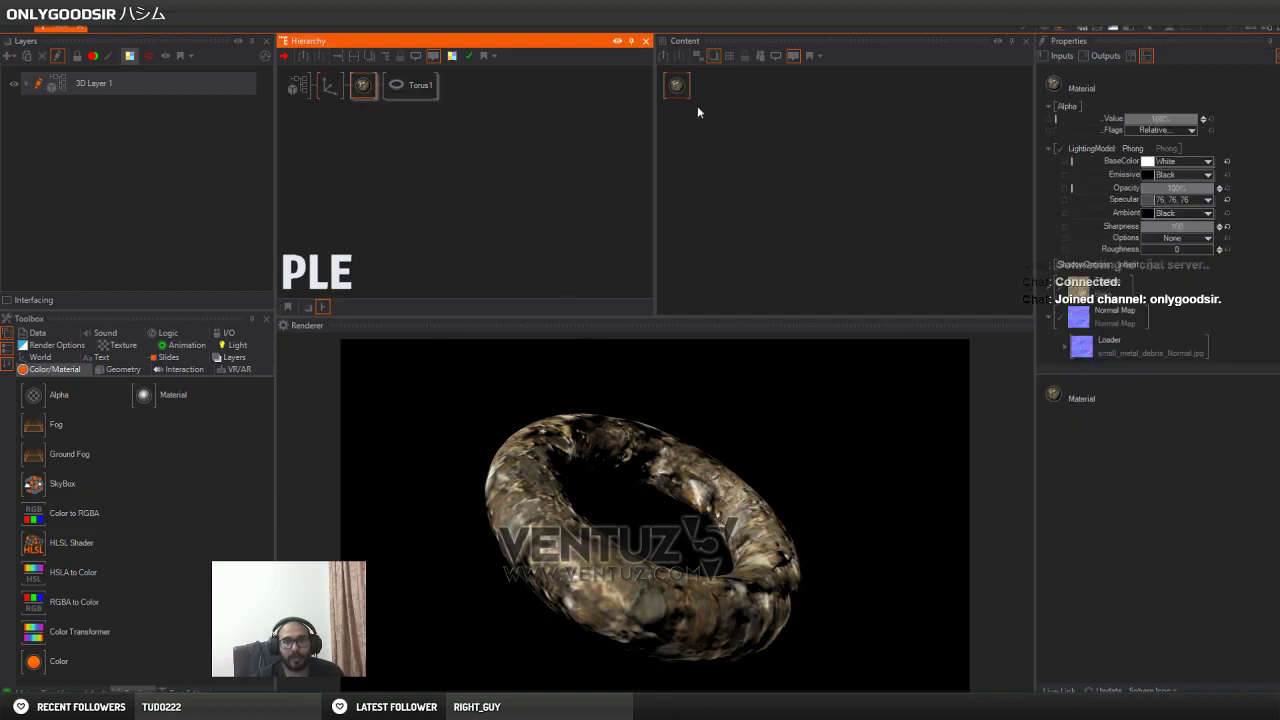
pyautogui.click(751, 129)
pyautogui.click(1048, 288)
pyautogui.scroll(-7, 1150, 284)
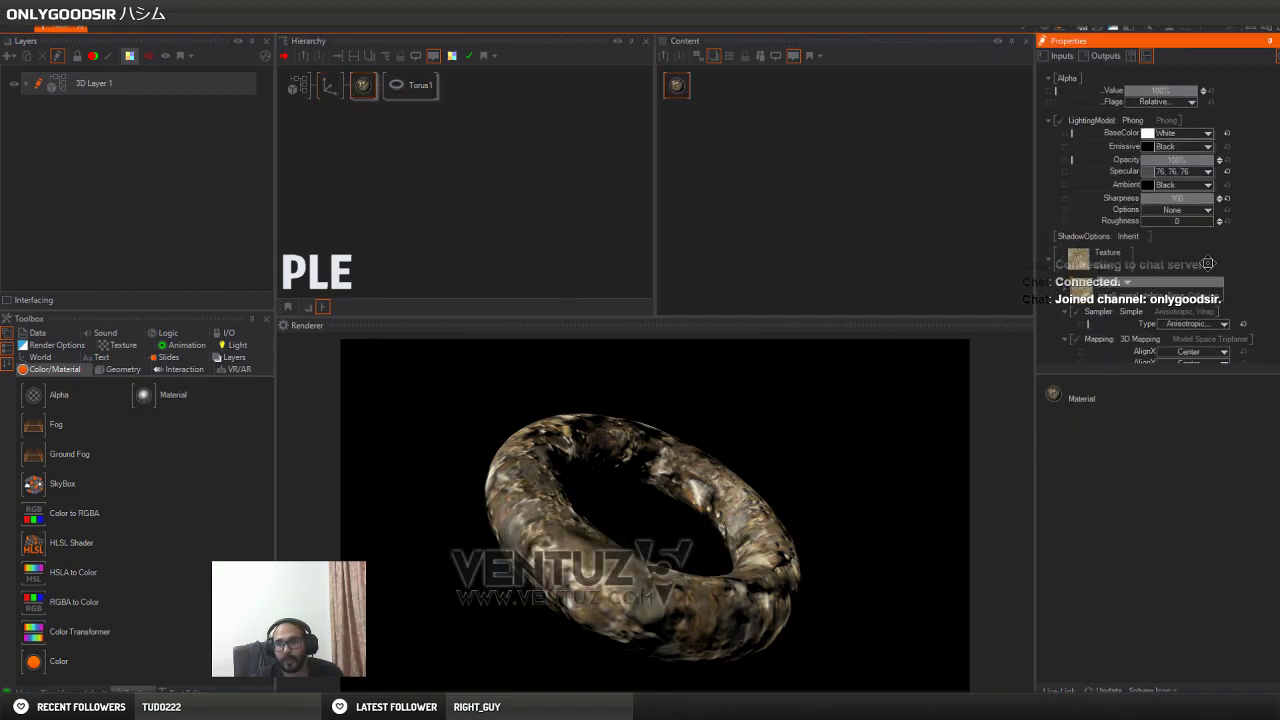
pyautogui.scroll(-2, 1175, 304)
pyautogui.moveTo(1194, 262); pyautogui.dragTo(1157, 262)
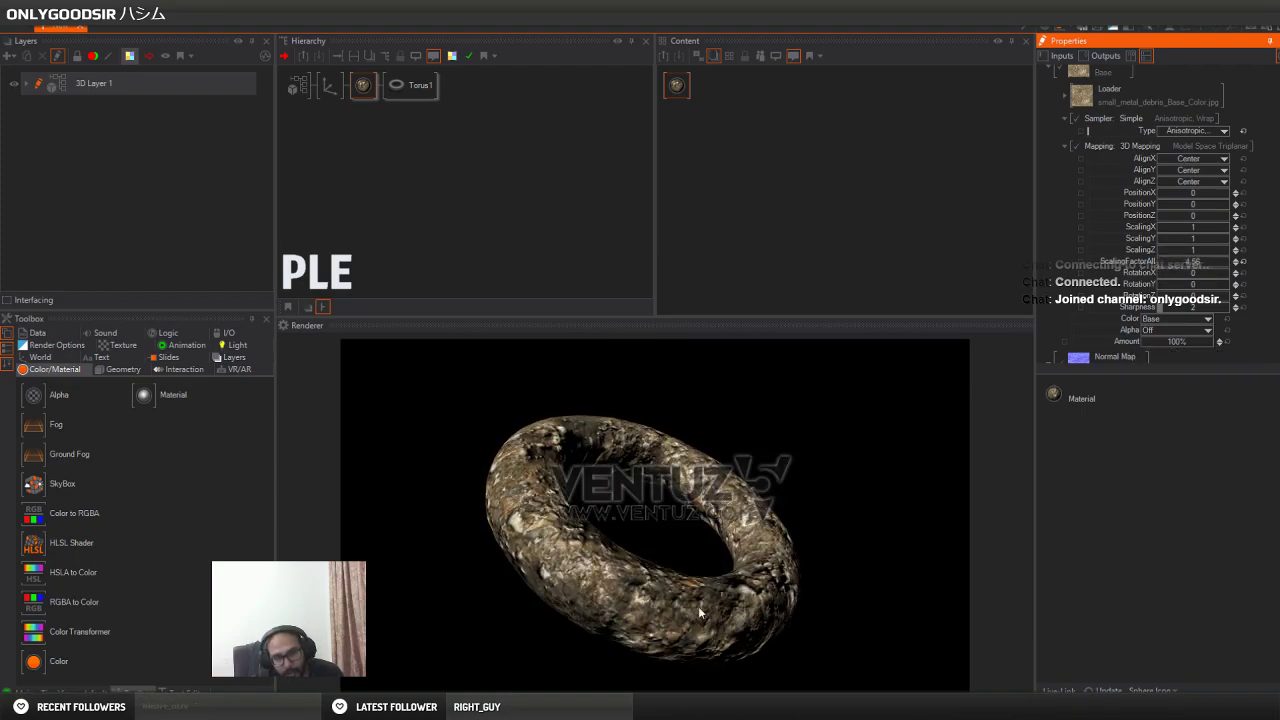
pyautogui.moveTo(1197, 263)
pyautogui.mouseDown()
pyautogui.moveTo(1159, 270)
pyautogui.moveTo(1186, 267)
pyautogui.mouseUp()
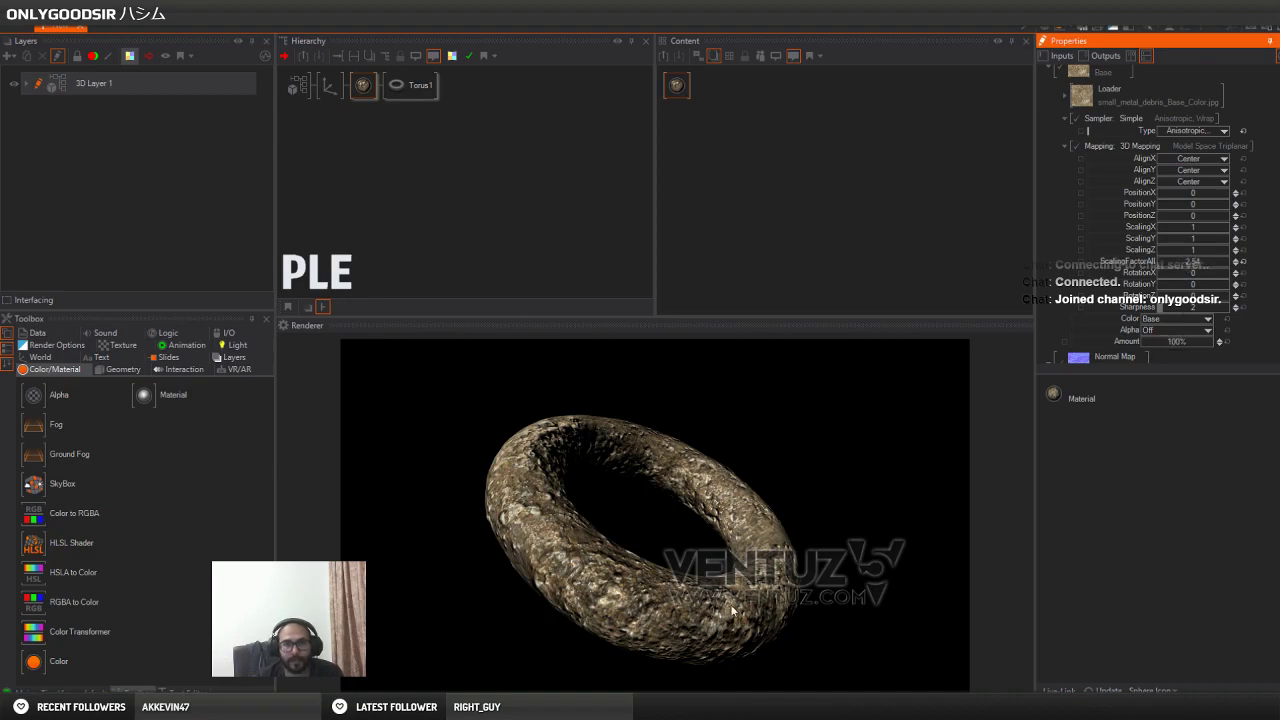
# Reset the Axis rotation Y to 0 and set rotation X to 66
pyautogui.click(328, 85)
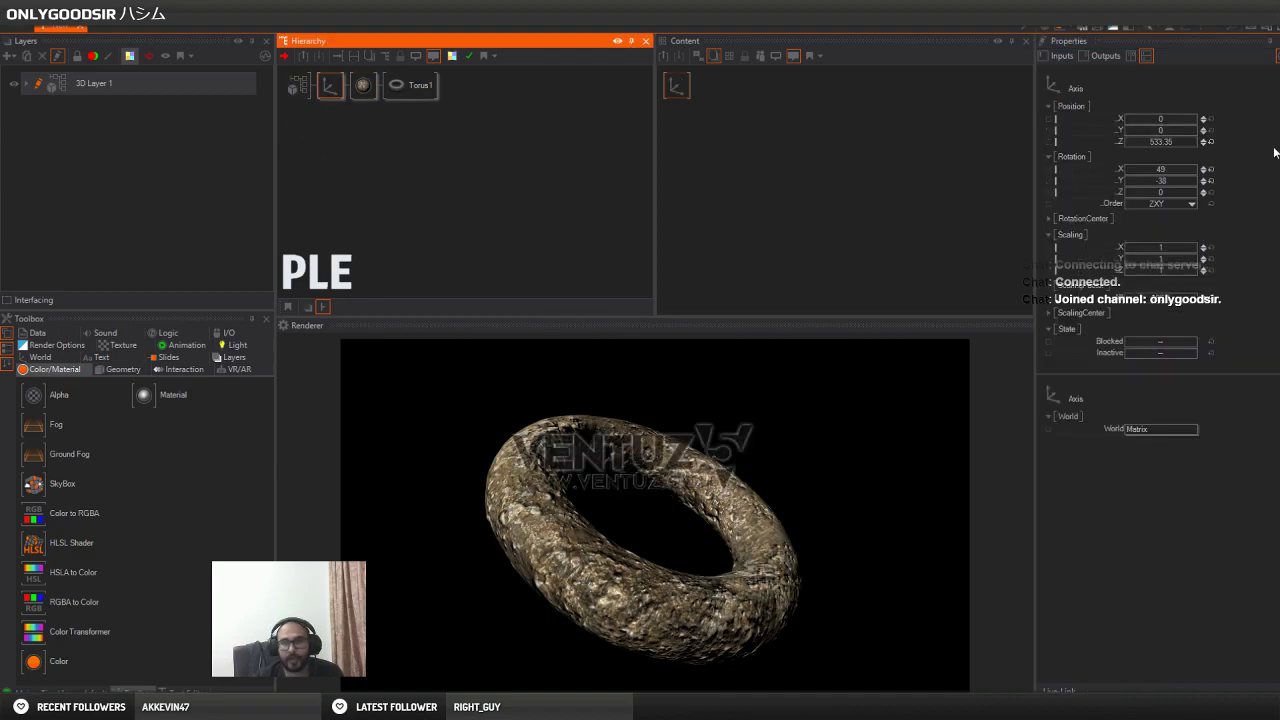
pyautogui.click(1210, 181)
pyautogui.click(1210, 170)
pyautogui.moveTo(1190, 171)
pyautogui.mouseDown()
pyautogui.moveTo(1153, 170)
pyautogui.moveTo(1200, 176)
pyautogui.mouseUp()
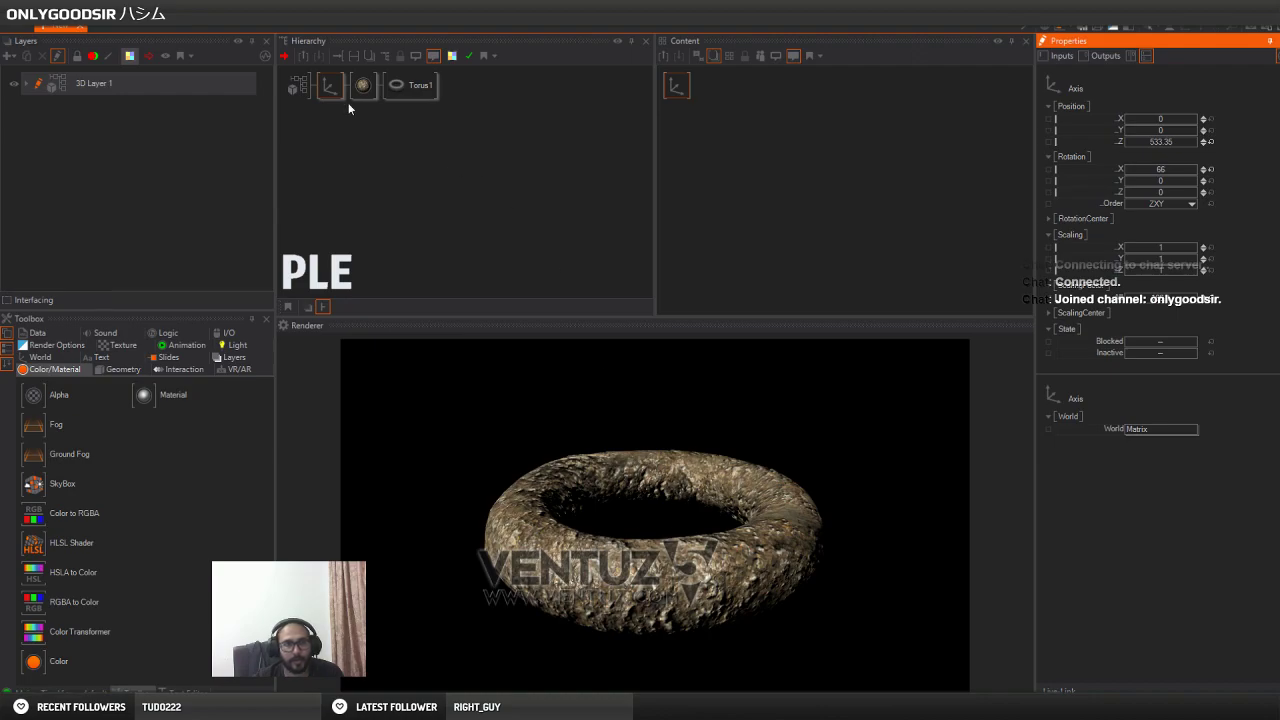
# Insert a Directional Light into the hierarchy directly before the Axis
pyautogui.click(236, 345)
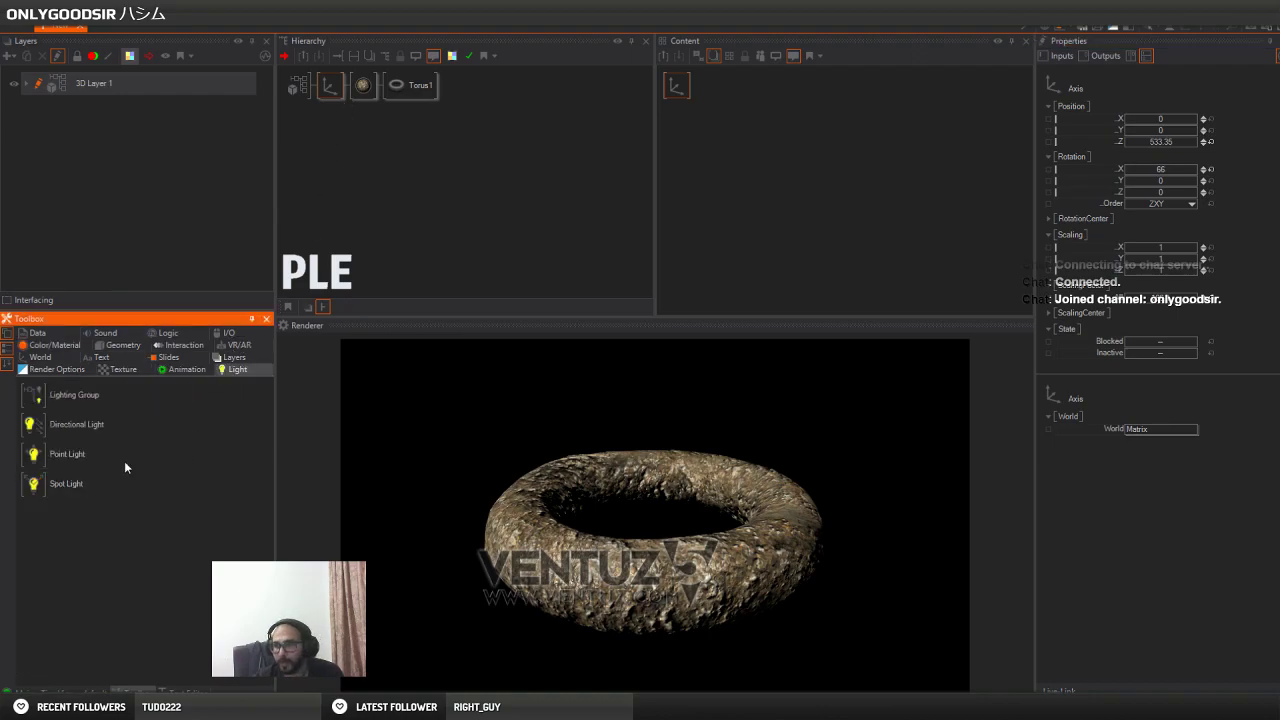
pyautogui.moveTo(80, 424); pyautogui.dragTo(343, 166)
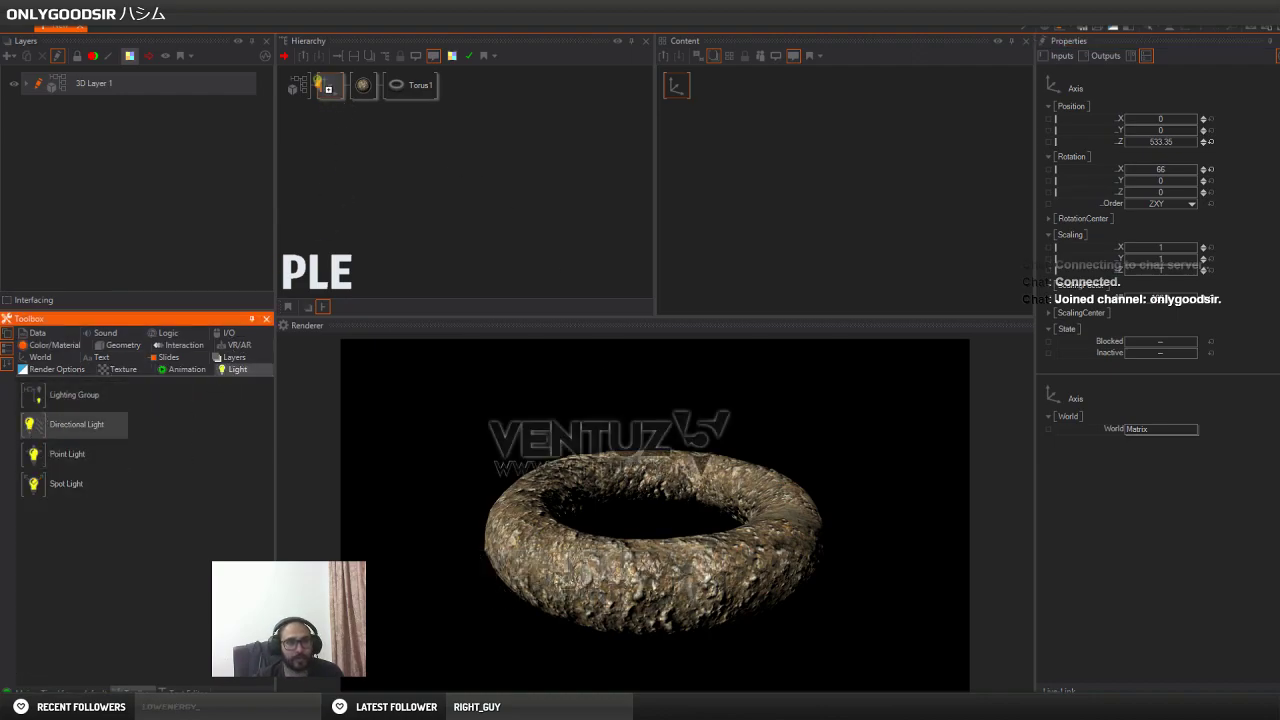
pyautogui.moveTo(325, 85); pyautogui.dragTo(330, 86)
# Set the directional light's Yaw to 51 and its Diffuse colour to light blue 86, 193, 255
pyautogui.moveTo(1165, 197); pyautogui.dragTo(1198, 160)
pyautogui.click(1193, 133)
pyautogui.click(1106, 181)
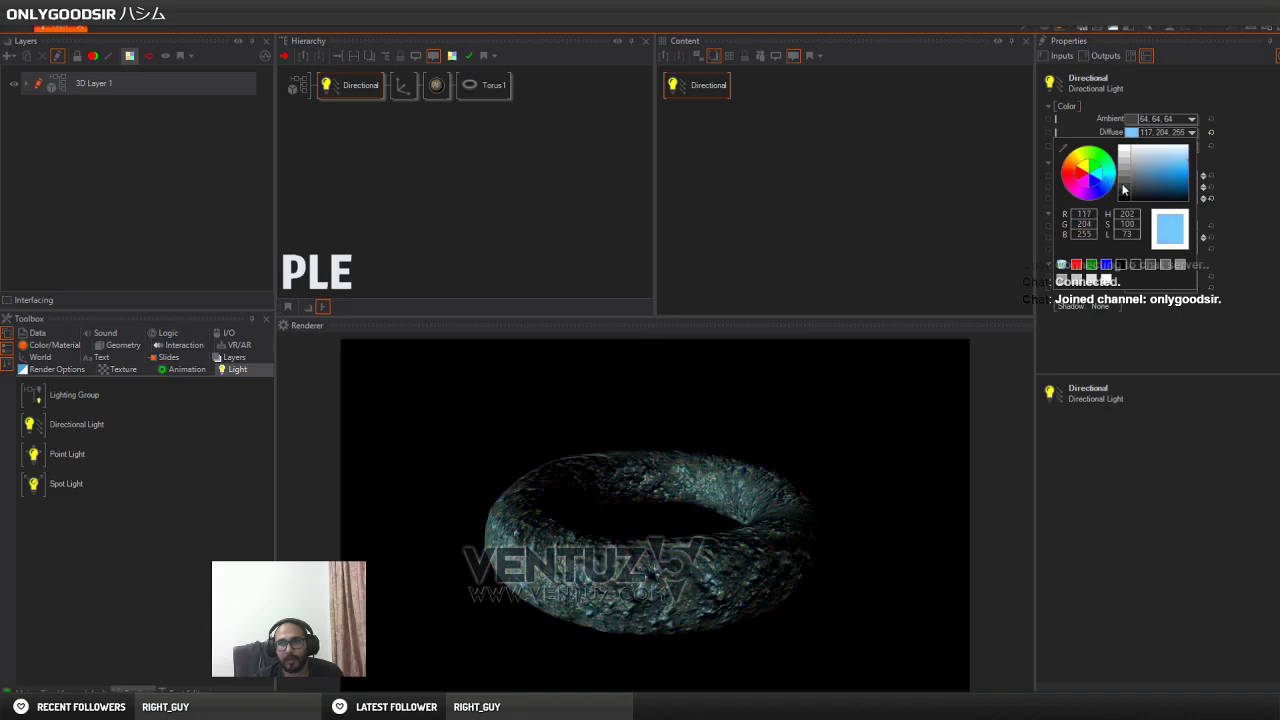
pyautogui.click(1169, 174)
pyautogui.click(399, 125)
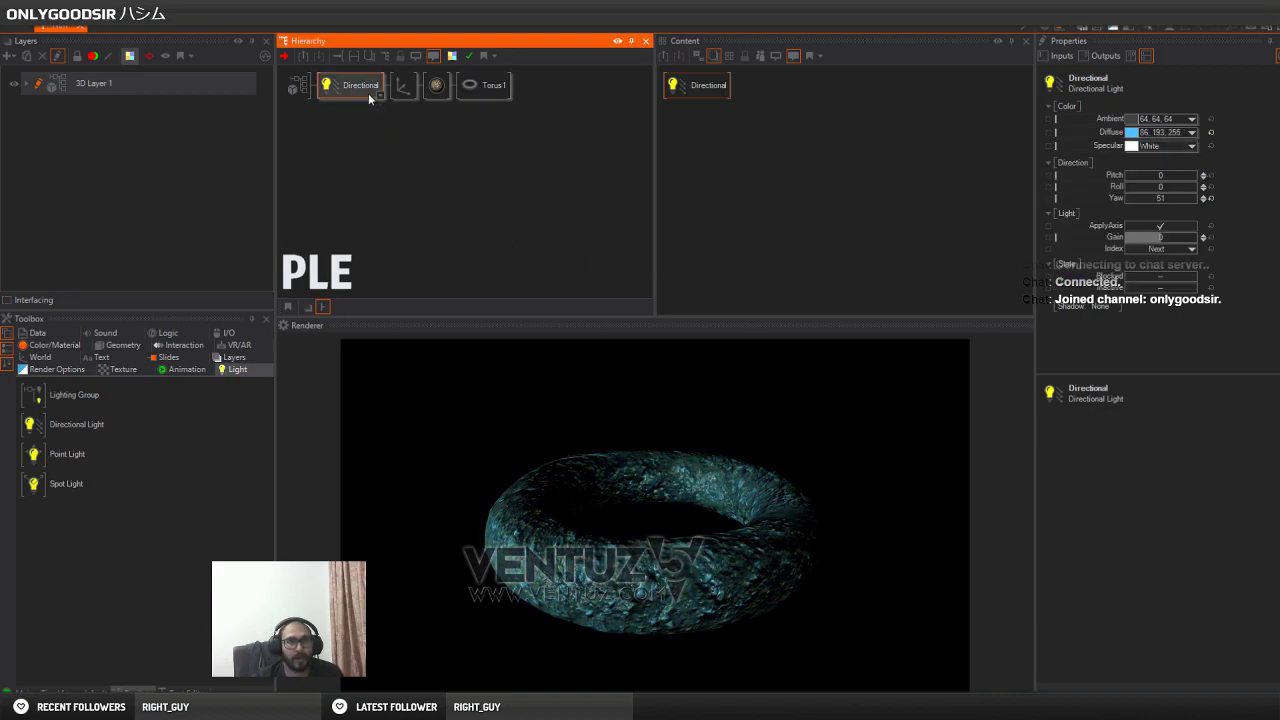
# Duplicate the directional light, then set the copy's Yaw to -116 and Diffuse colour to orange 255, 204, 127, and adjust its Pitch
pyautogui.hotkey('ctrl', 'c')
pyautogui.hotkey('ctrl', 'v')
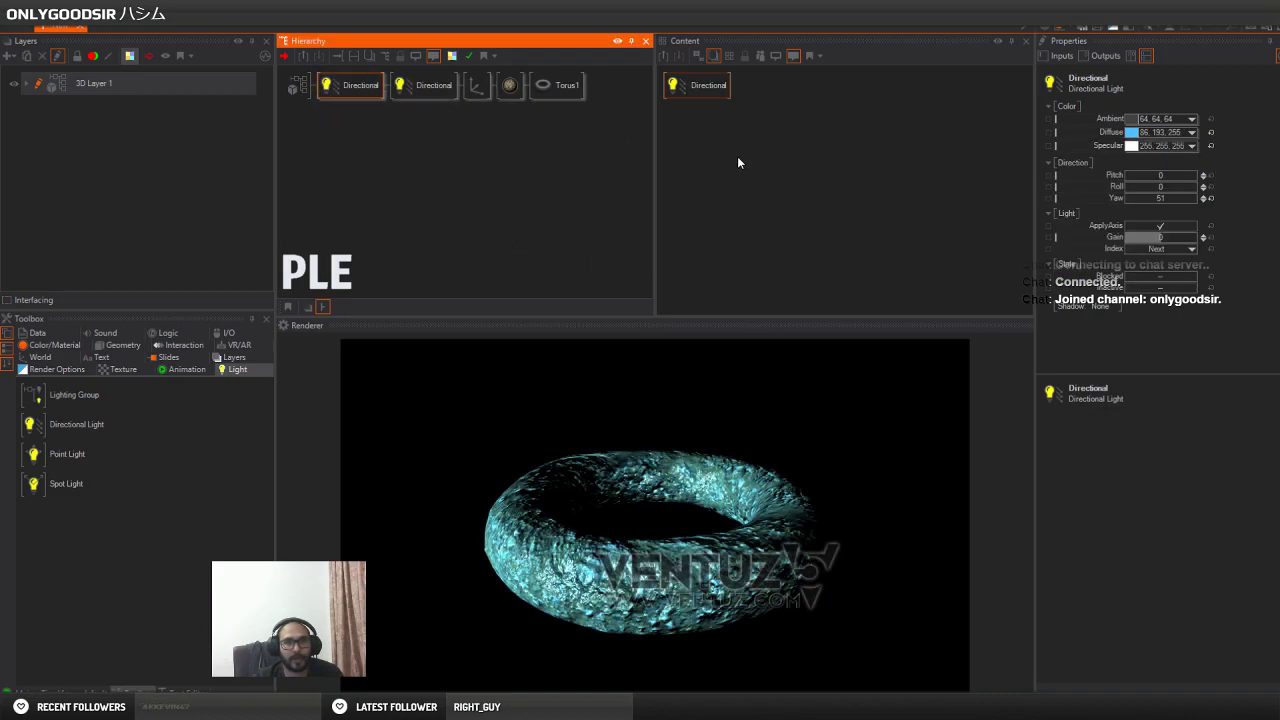
pyautogui.moveTo(1175, 193); pyautogui.dragTo(1125, 202)
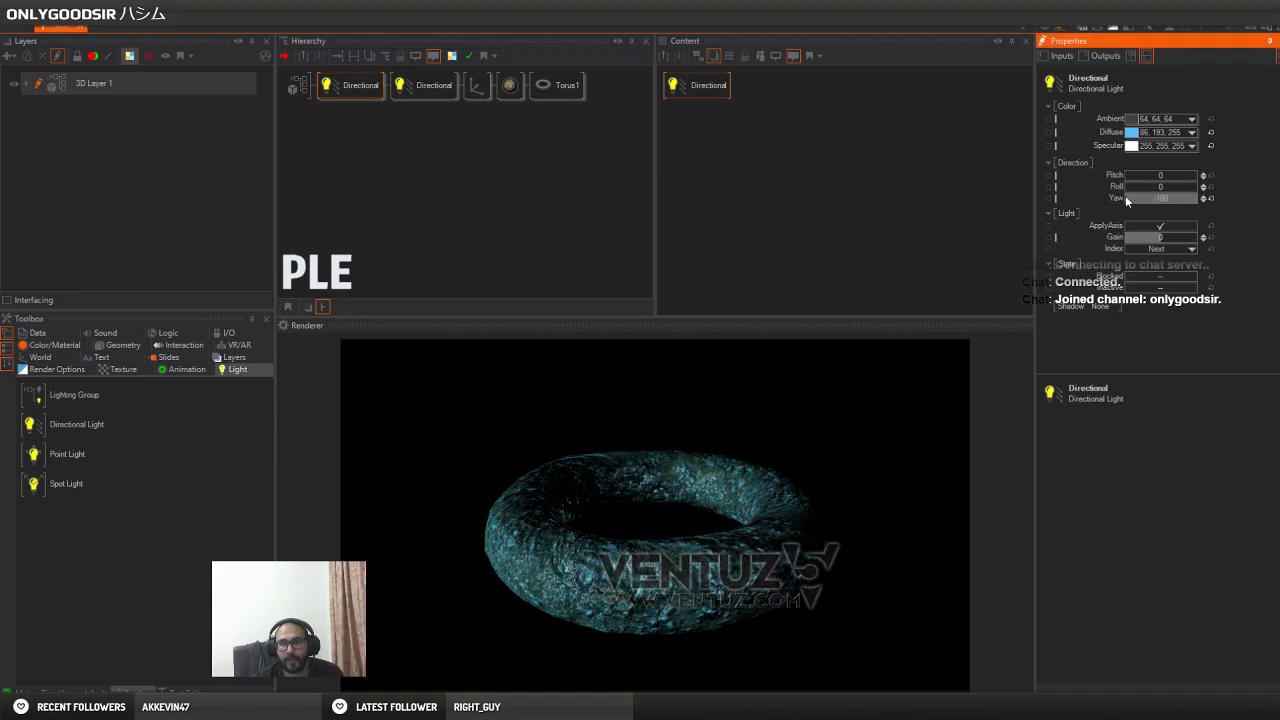
pyautogui.click(1191, 132)
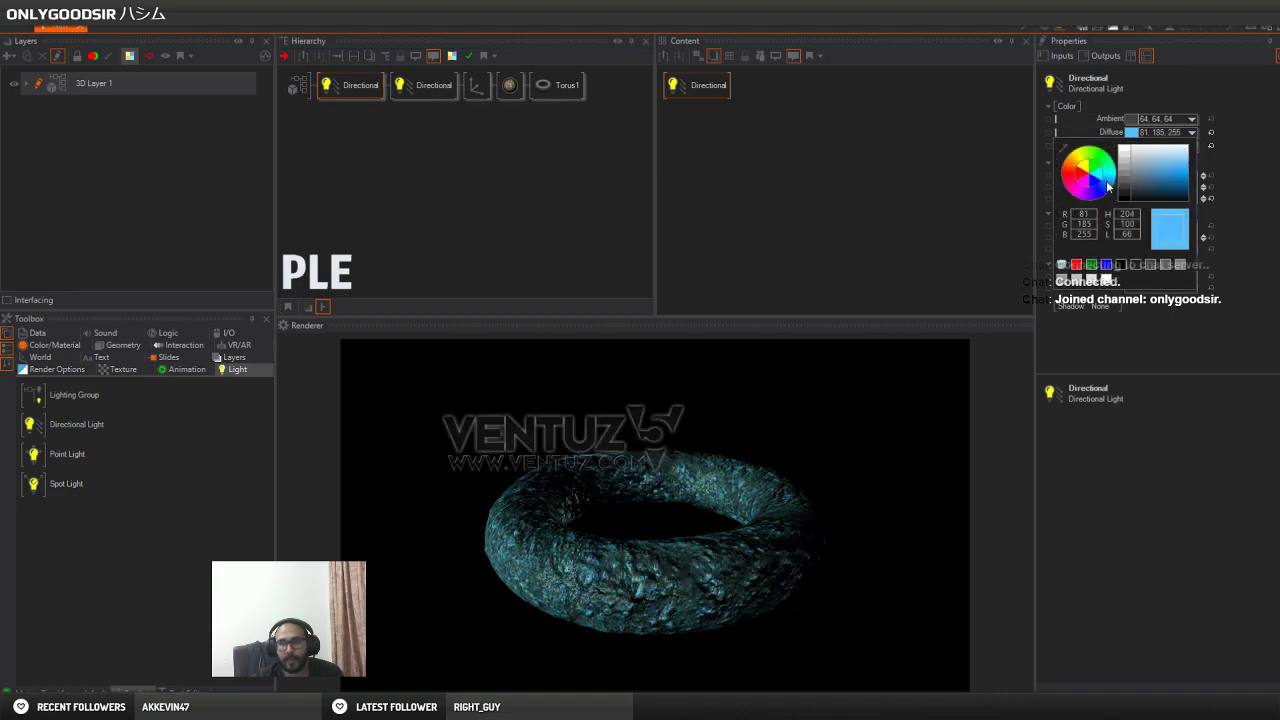
pyautogui.click(1068, 160)
pyautogui.moveTo(1181, 177)
pyautogui.mouseDown()
pyautogui.moveTo(1198, 177)
pyautogui.moveTo(1178, 178)
pyautogui.moveTo(1176, 200)
pyautogui.moveTo(1174, 177)
pyautogui.moveTo(1132, 177)
pyautogui.moveTo(1158, 176)
pyautogui.mouseUp()
pyautogui.click(1205, 163)
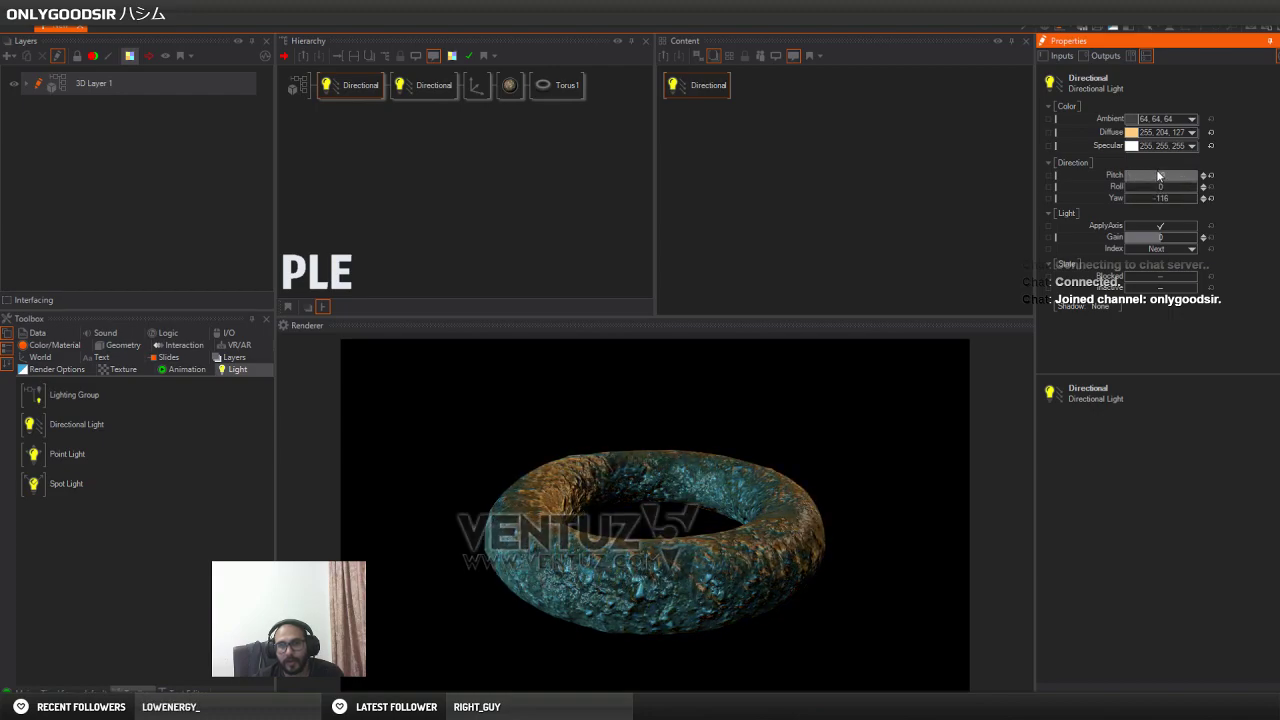
# Enlarge the torus with the Axis scaling multiplier until it spans the render's full width
pyautogui.click(462, 184)
pyautogui.click(484, 92)
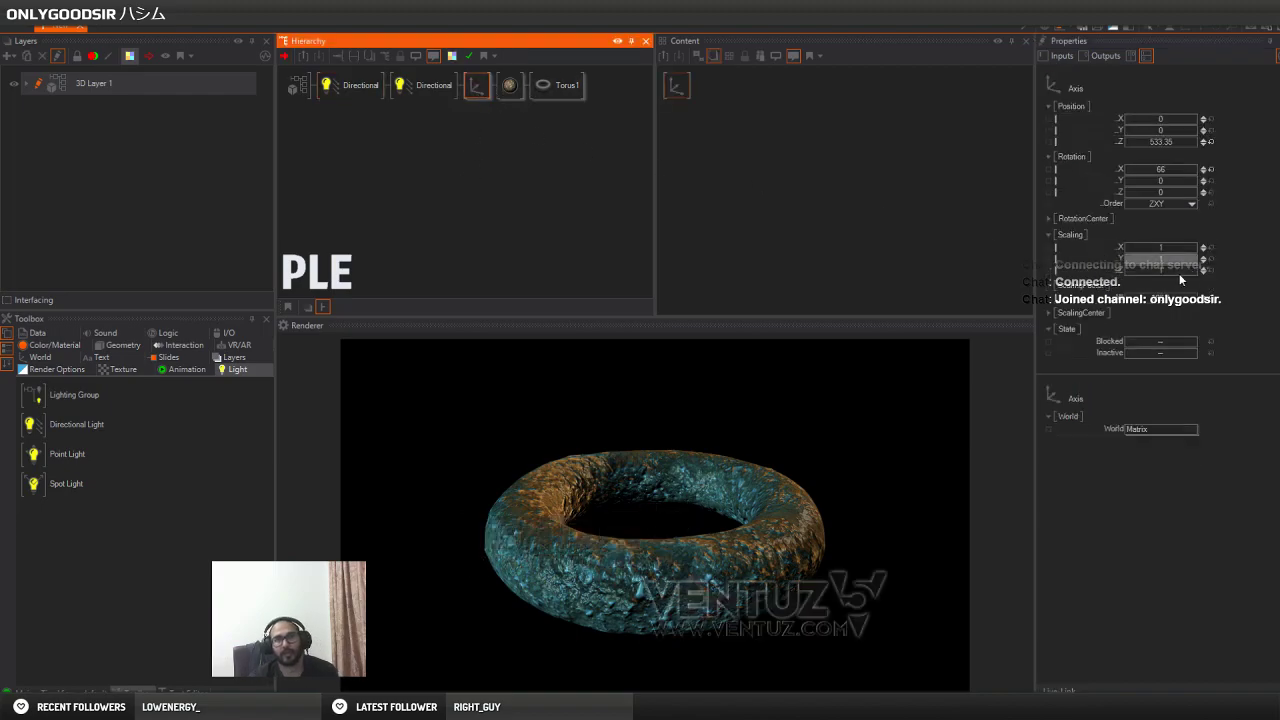
pyautogui.moveTo(1173, 297); pyautogui.dragTo(802, 281)
pyautogui.click(523, 163)
# Duplicate the Axis branch under the directional lights and replace the copy's torus with a Rectangle geometry
pyautogui.click(475, 84)
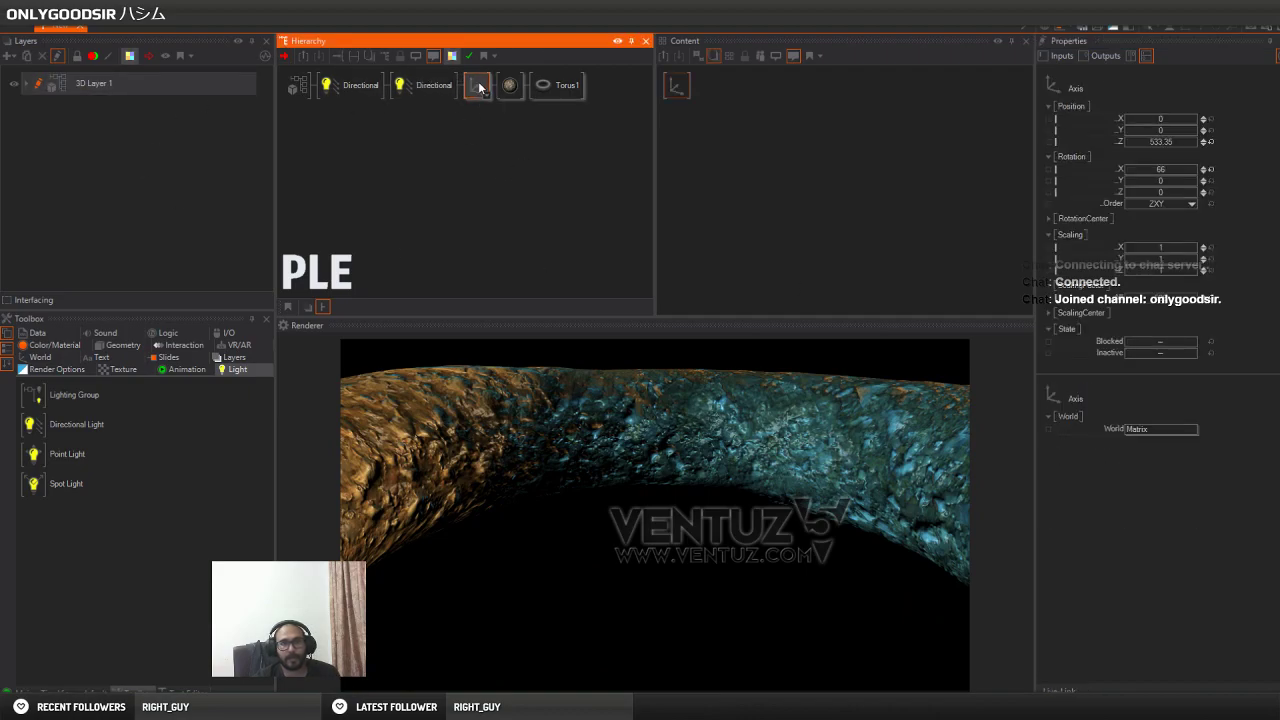
pyautogui.keyDown('ctrl'); pyautogui.moveTo(479, 97); pyautogui.dragTo(479, 99); pyautogui.keyUp('ctrl')
pyautogui.click(544, 117)
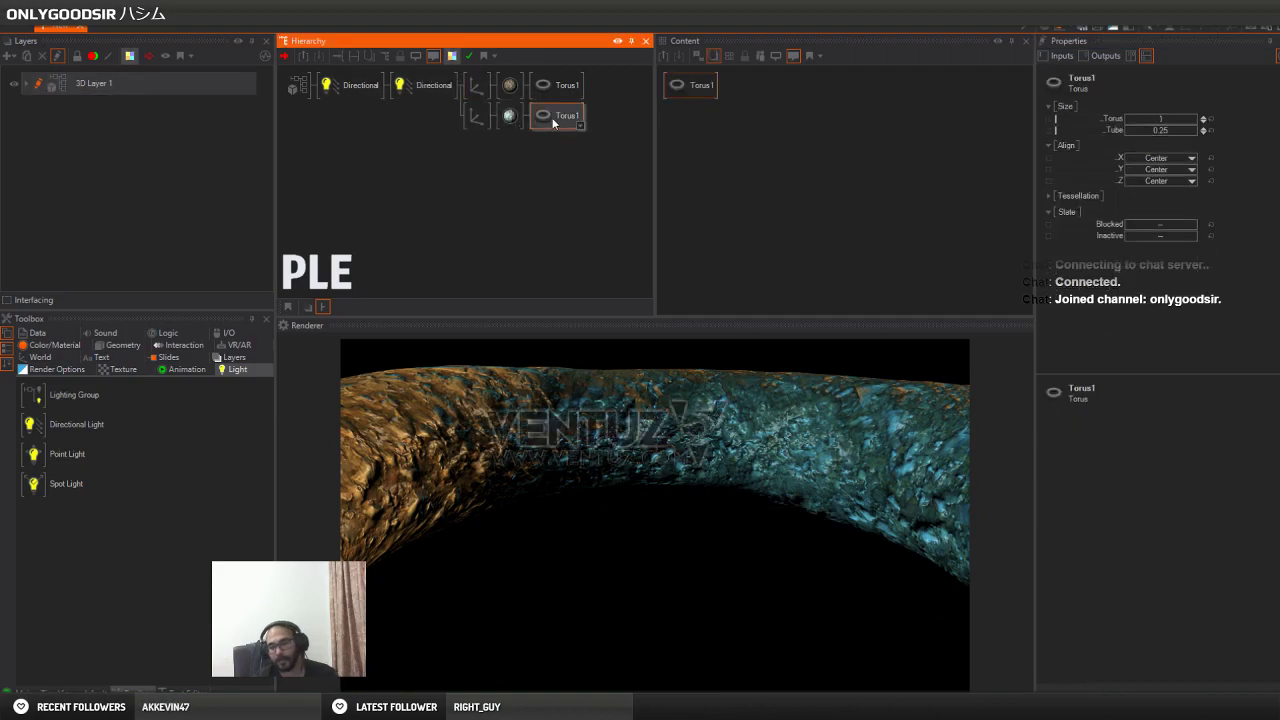
pyautogui.press('Delete')
pyautogui.doubleClick(558, 131)
pyautogui.write('re')
pyautogui.moveTo(577, 162); pyautogui.dragTo(527, 126)
pyautogui.click(606, 160)
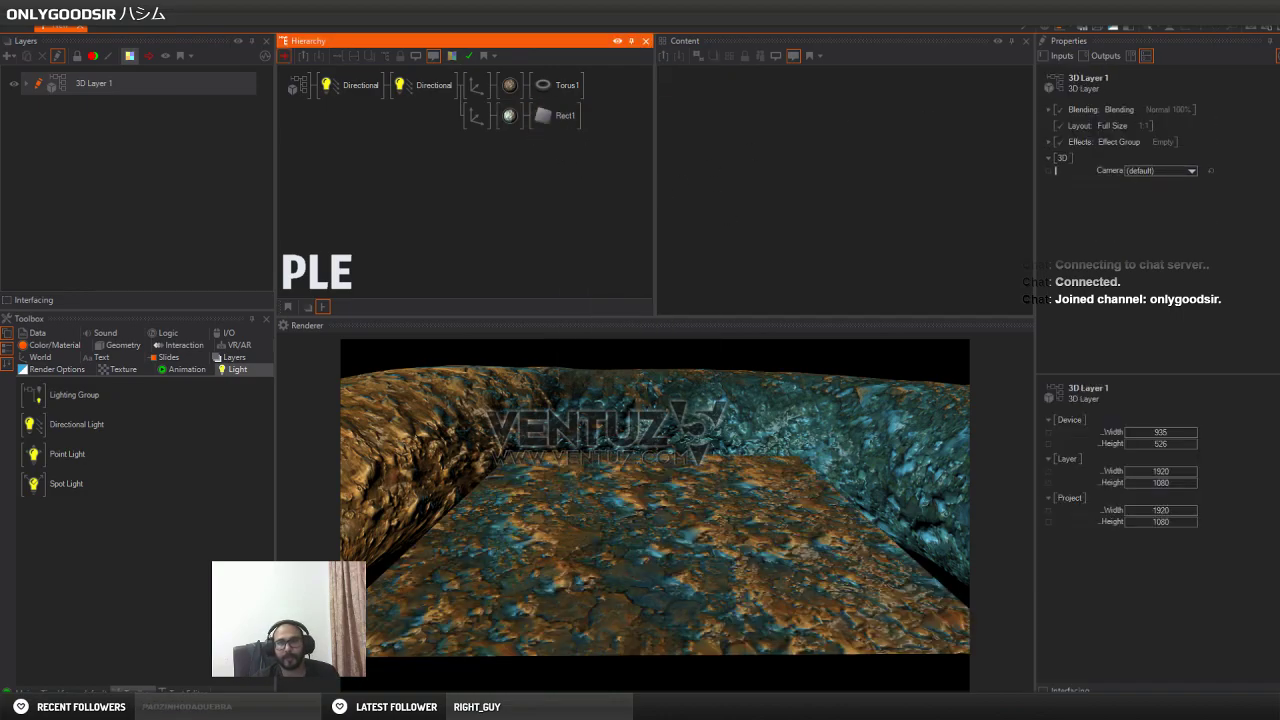
# Raise the rectangle geometry's X and Y Tessellation to about 150
pyautogui.click(556, 115)
pyautogui.click(870, 118)
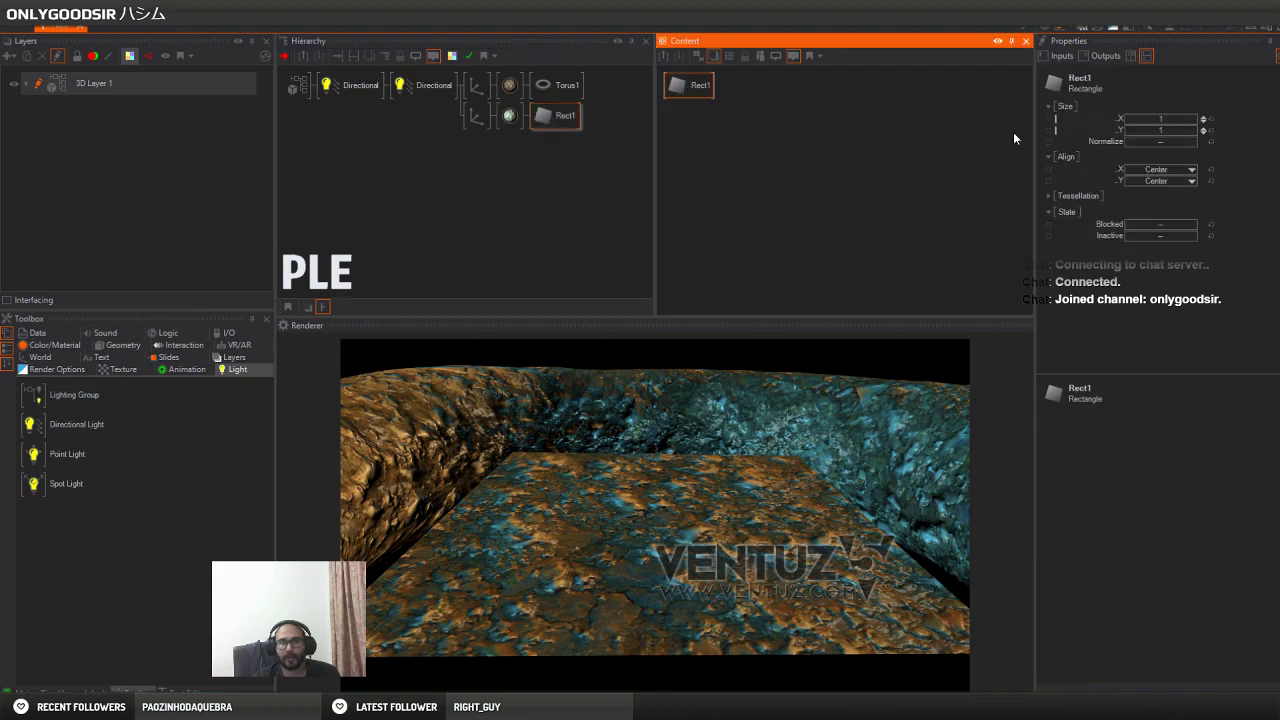
pyautogui.click(1048, 196)
pyautogui.moveTo(1173, 208); pyautogui.dragTo(1196, 220)
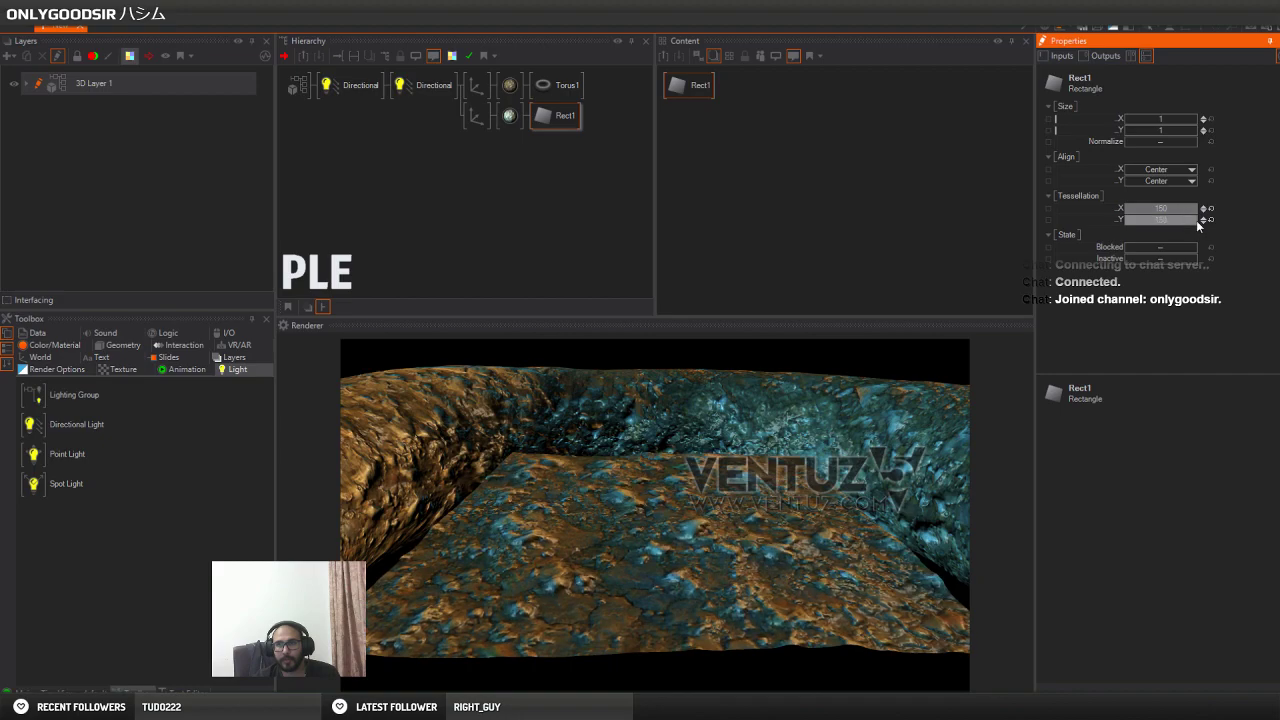
# Enlarge the rectangle with its Axis scaling multiplier and adjust the Axis's Y position
pyautogui.click(478, 117)
pyautogui.moveTo(1167, 128); pyautogui.dragTo(1118, 129)
pyautogui.moveTo(1162, 300); pyautogui.dragTo(1194, 303)
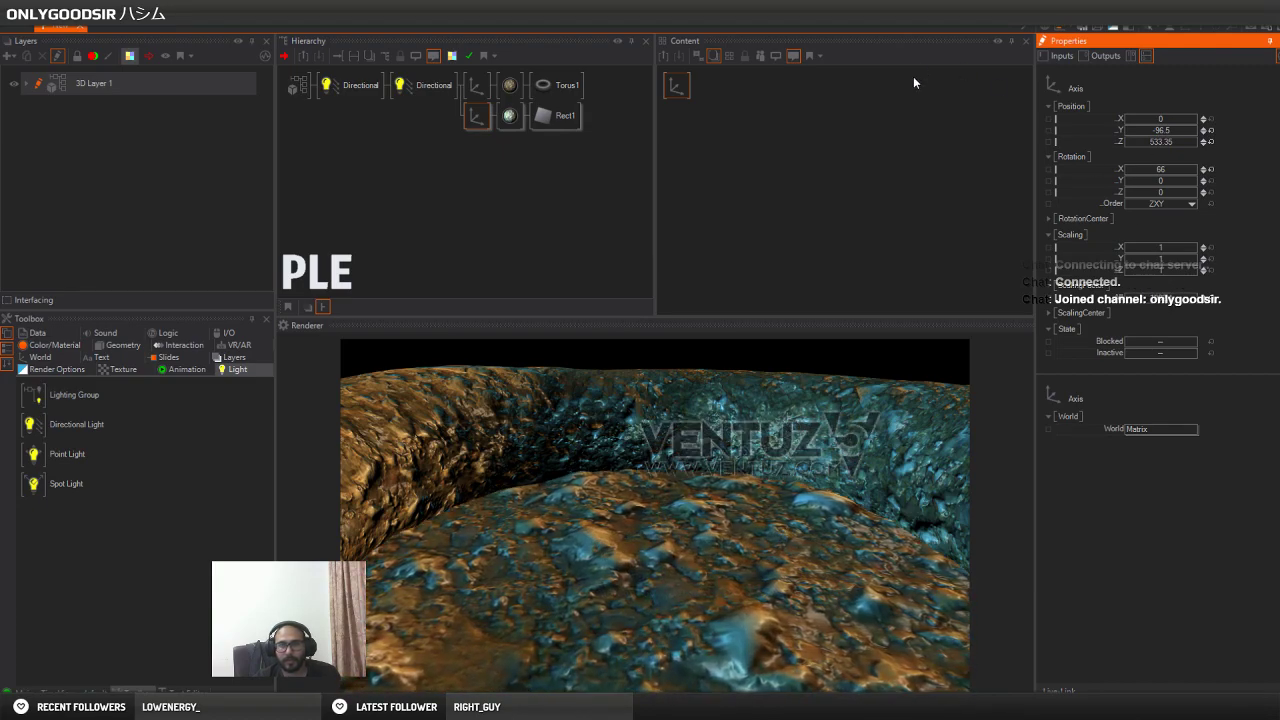
pyautogui.moveTo(1178, 131); pyautogui.dragTo(1200, 130)
# Adjust ScalingFactorAll in the base texture's 3D mapping of the rectangle's material for a finer debris pattern
pyautogui.click(510, 118)
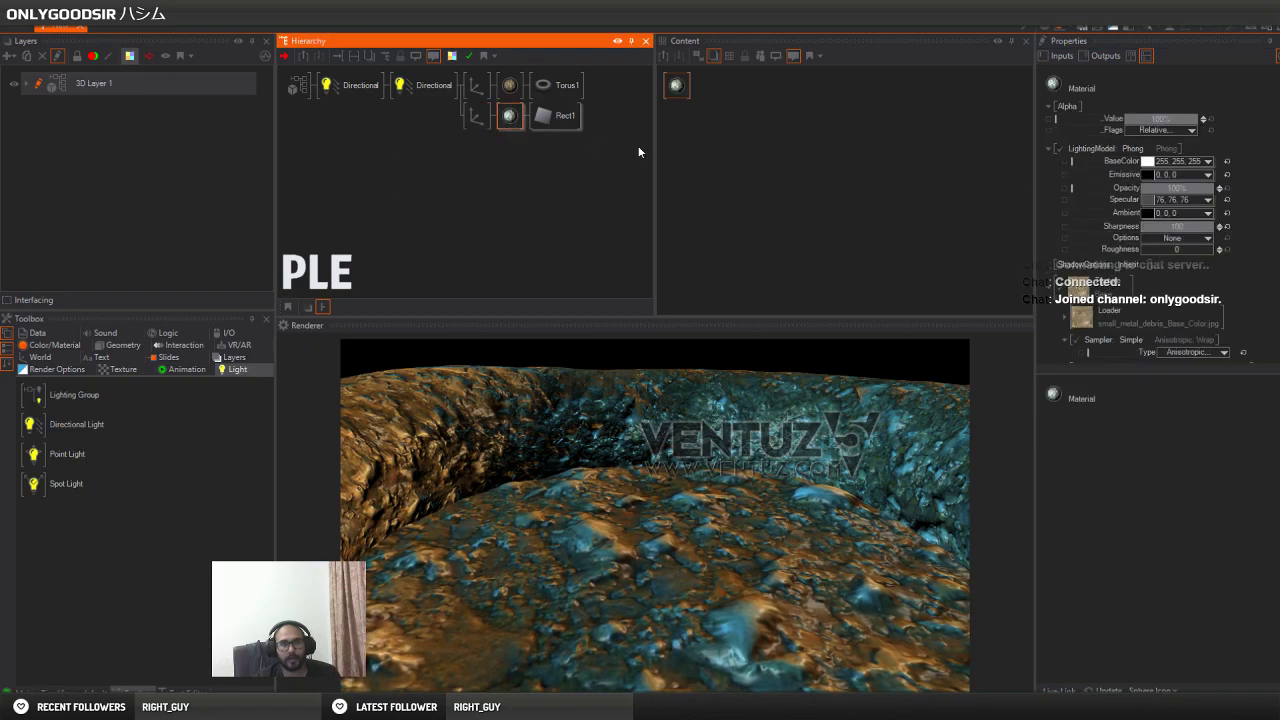
pyautogui.click(691, 91)
pyautogui.scroll(-5, 1200, 200)
pyautogui.scroll(-1, 1219, 217)
pyautogui.moveTo(1188, 278); pyautogui.dragTo(1230, 284)
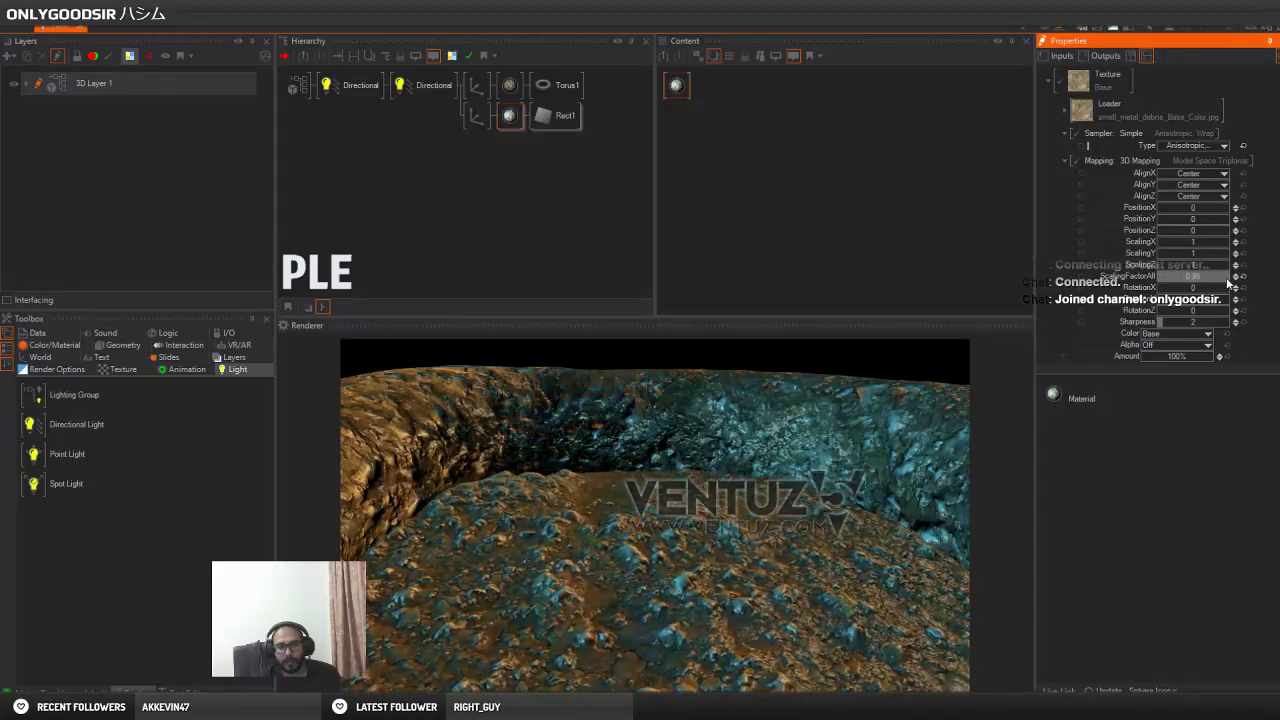
pyautogui.click(349, 103)
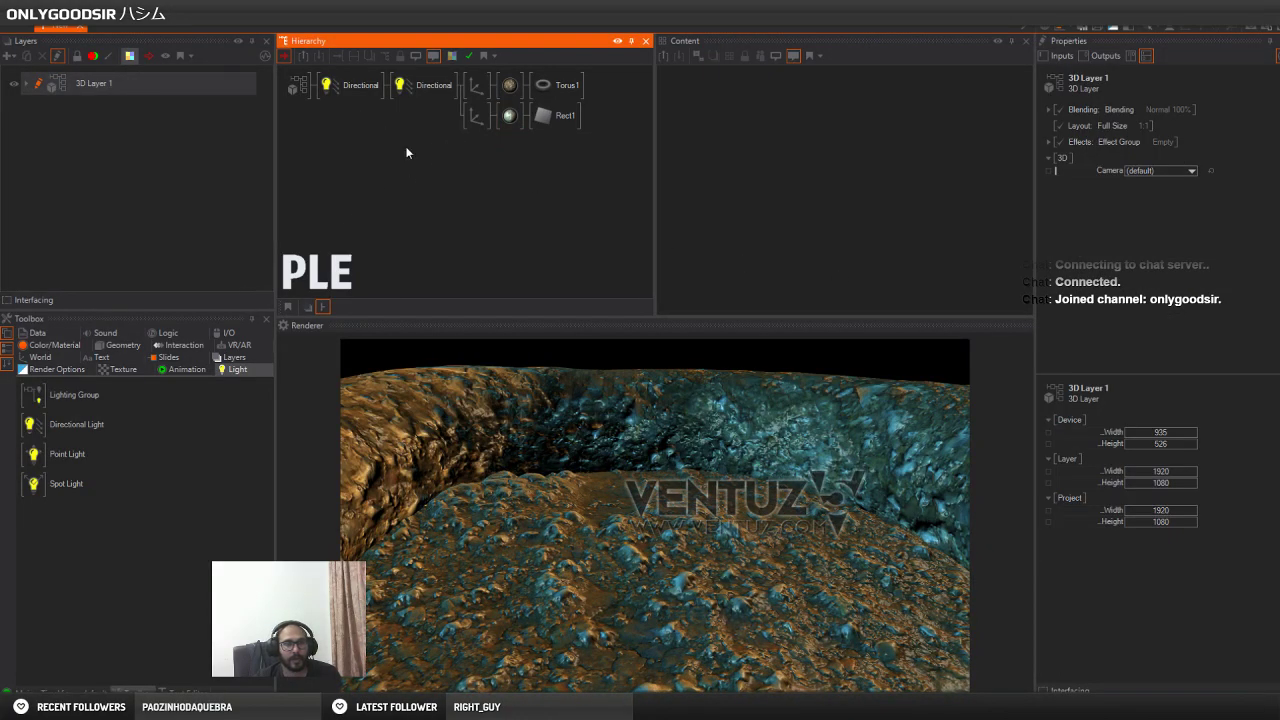
# Set the X rotation of both the torus's and the rectangle's Axis to 90
pyautogui.click(477, 88)
pyautogui.keyDown('ctrl'); pyautogui.click(477, 117); pyautogui.keyUp('ctrl')
pyautogui.click(1212, 172)
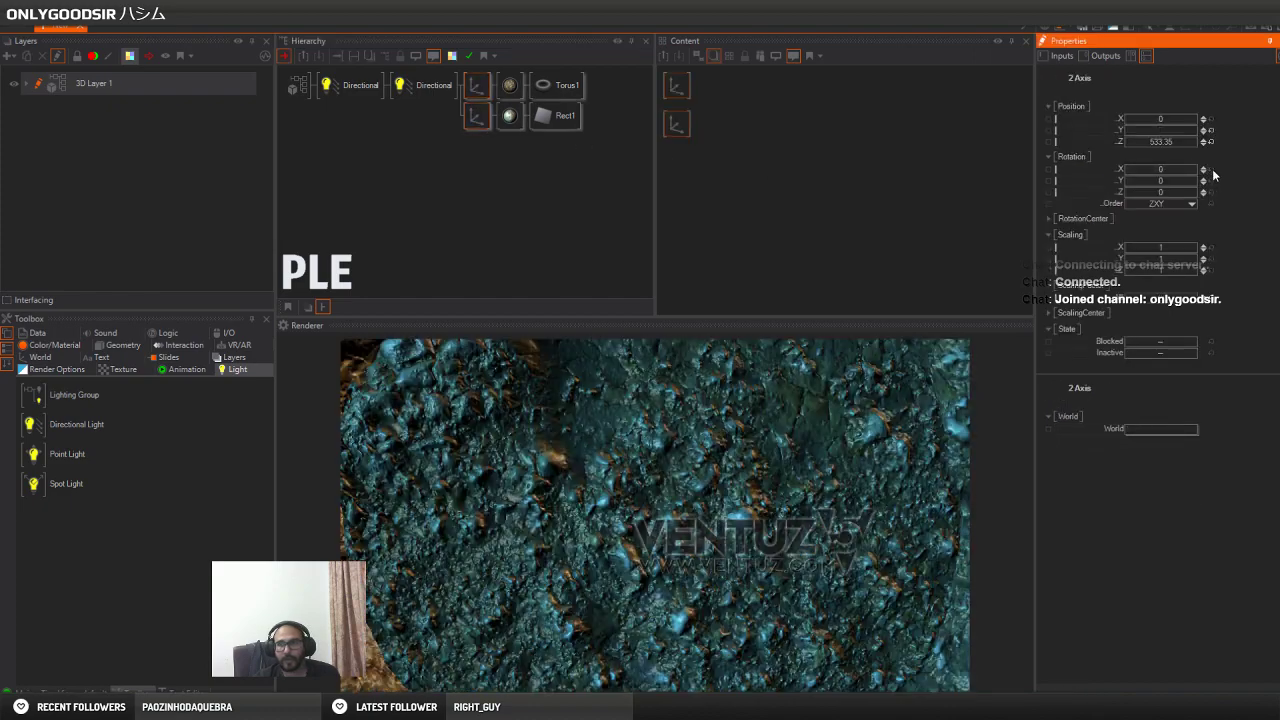
pyautogui.click(1167, 171)
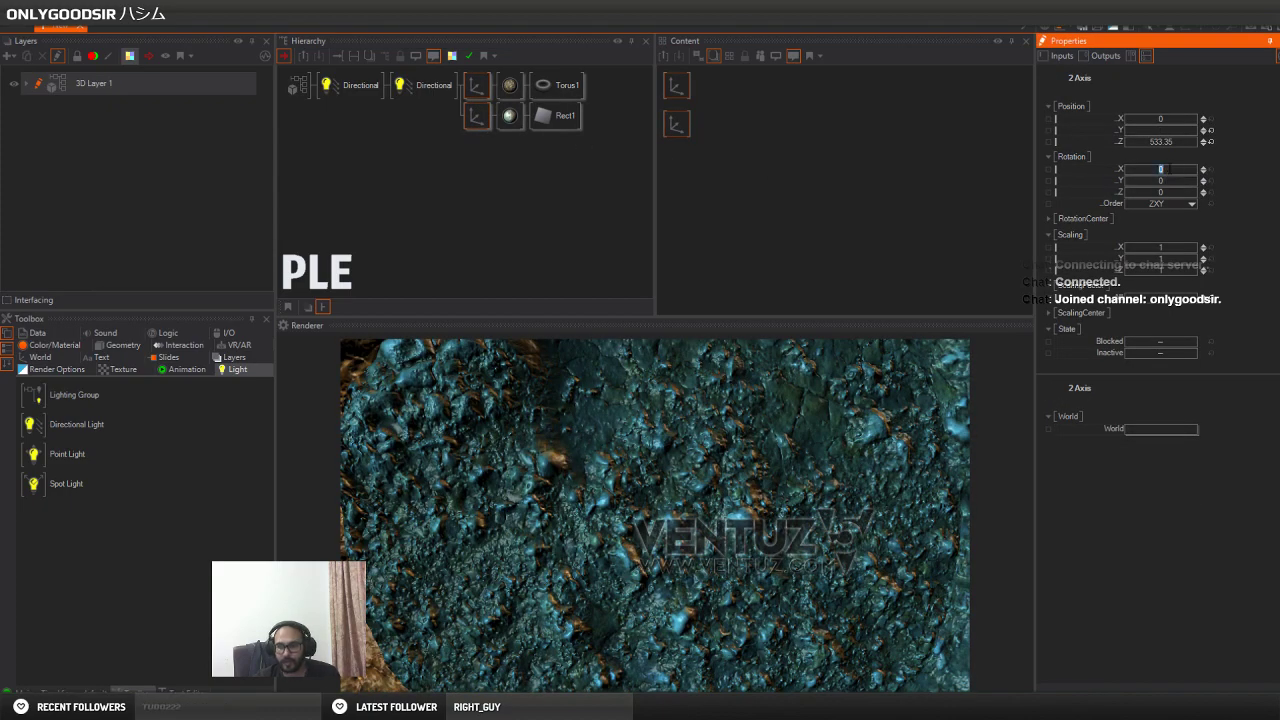
pyautogui.write('90')
pyautogui.press('Return')
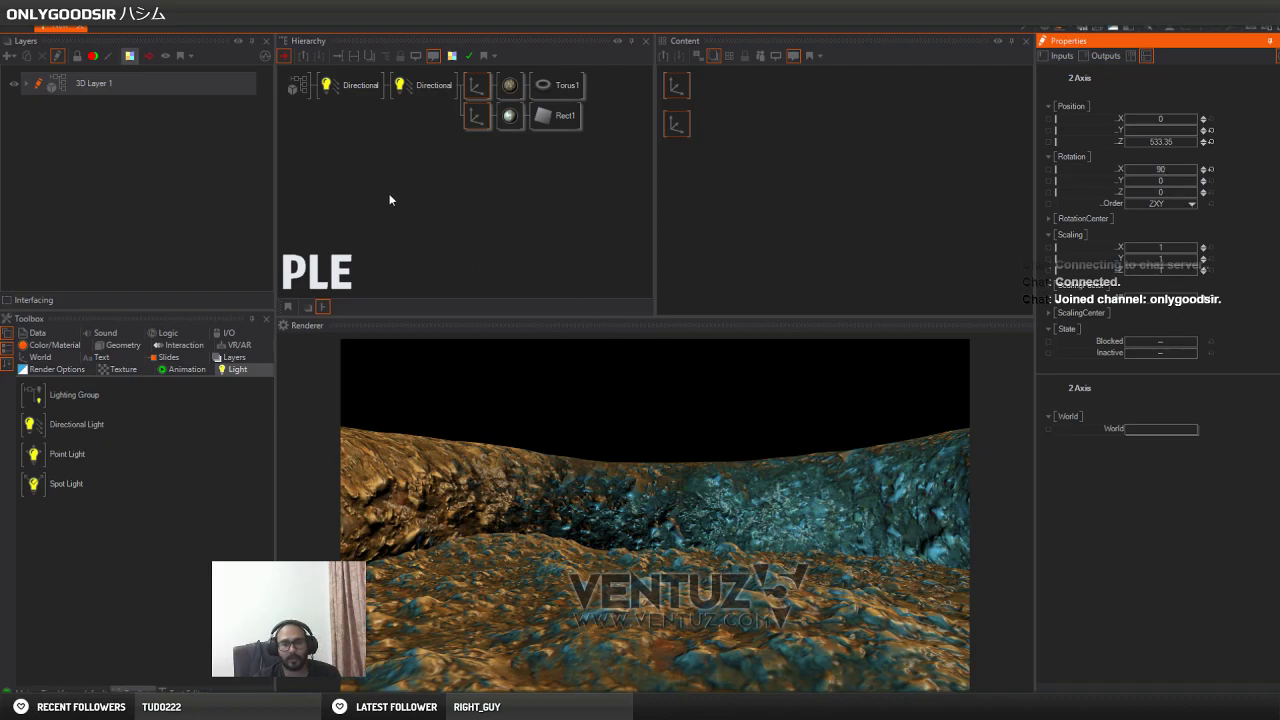
pyautogui.click(370, 121)
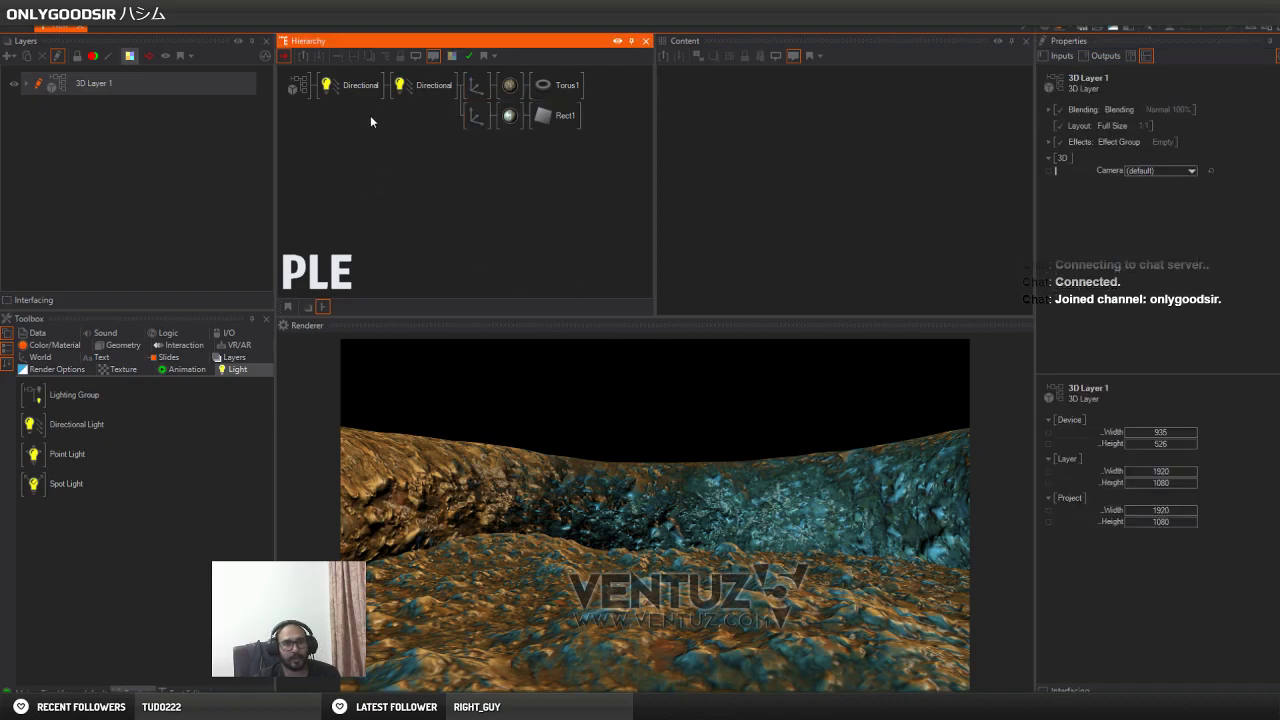
# Insert an Axis ahead of the directional lights, test its Y rotation and reset it to 0
pyautogui.click(40, 357)
pyautogui.moveTo(95, 361); pyautogui.dragTo(327, 85)
pyautogui.moveTo(1172, 185); pyautogui.dragTo(1144, 185)
pyautogui.click(1211, 182)
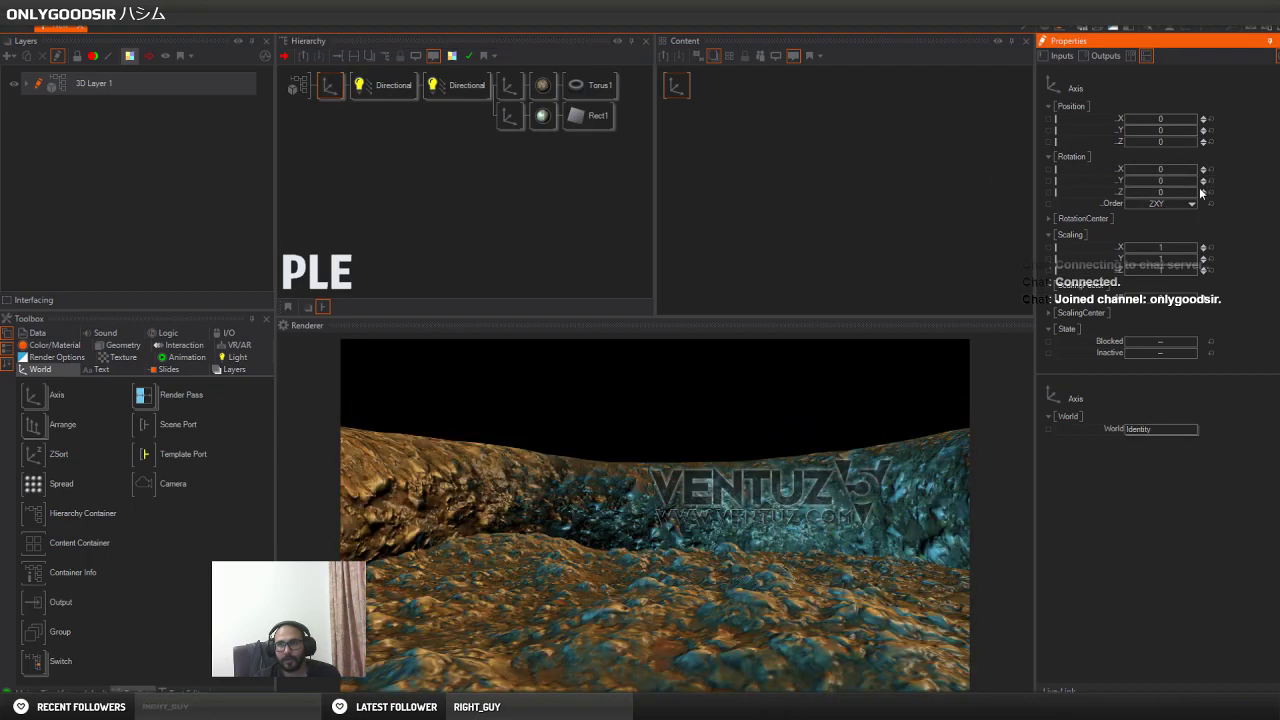
# Reset the Z position of both the torus's and the rectangle's Axis to 0
pyautogui.click(511, 88)
pyautogui.keyDown('ctrl'); pyautogui.click(509, 119); pyautogui.keyUp('ctrl')
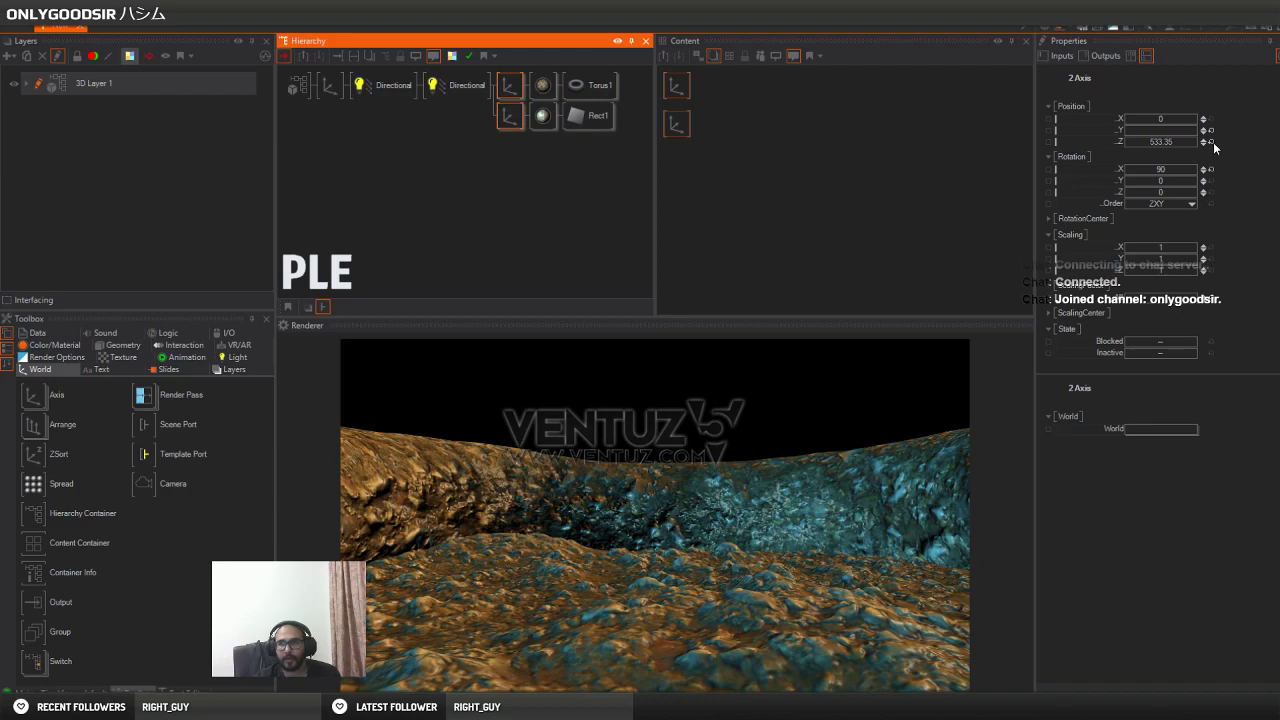
pyautogui.click(1212, 142)
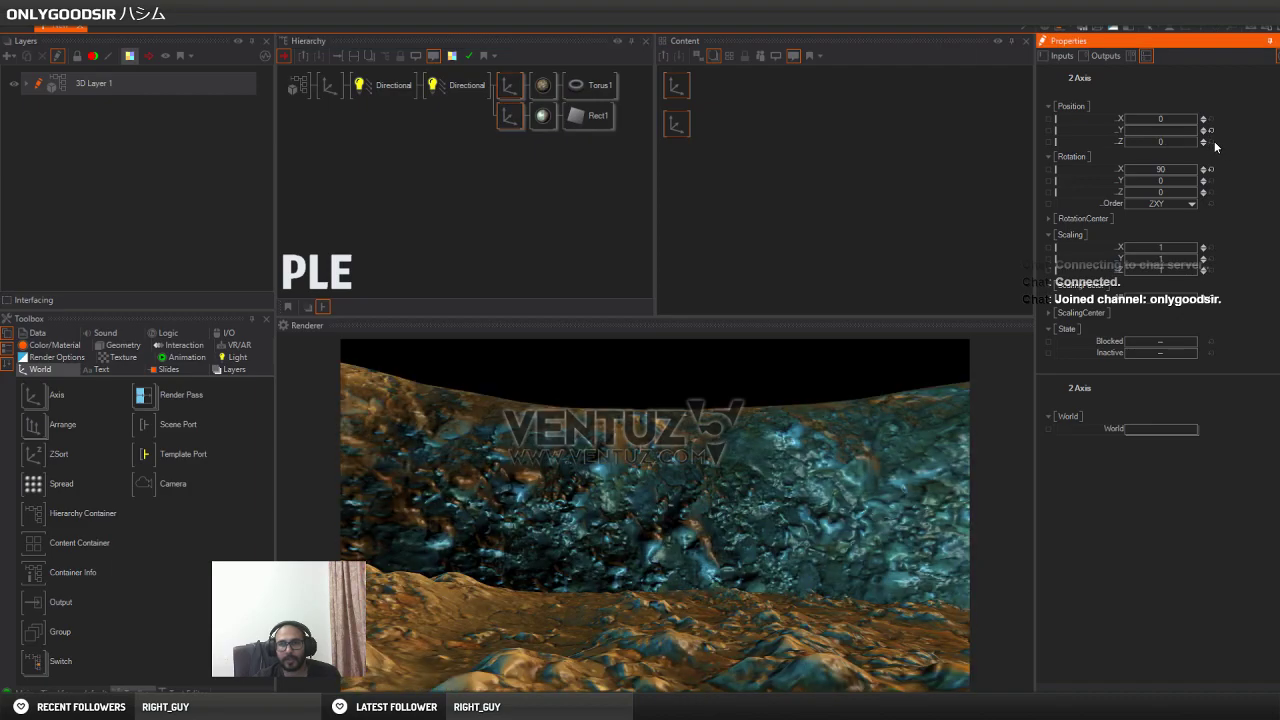
# Set the parent Axis's Y rotation to -194, its Z position to 611.3 and its Y position to -5.7
pyautogui.click(330, 88)
pyautogui.moveTo(1166, 187); pyautogui.dragTo(1124, 178)
pyautogui.moveTo(1171, 141); pyautogui.dragTo(1142, 127)
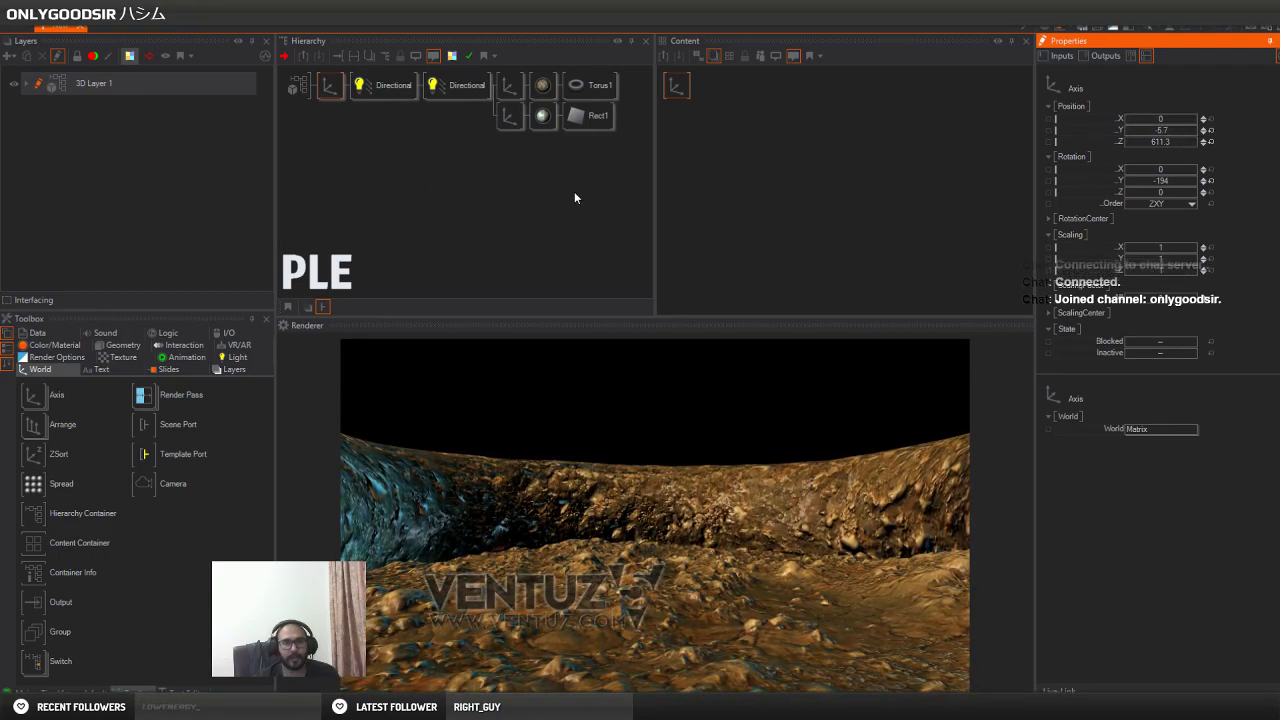
pyautogui.click(552, 136)
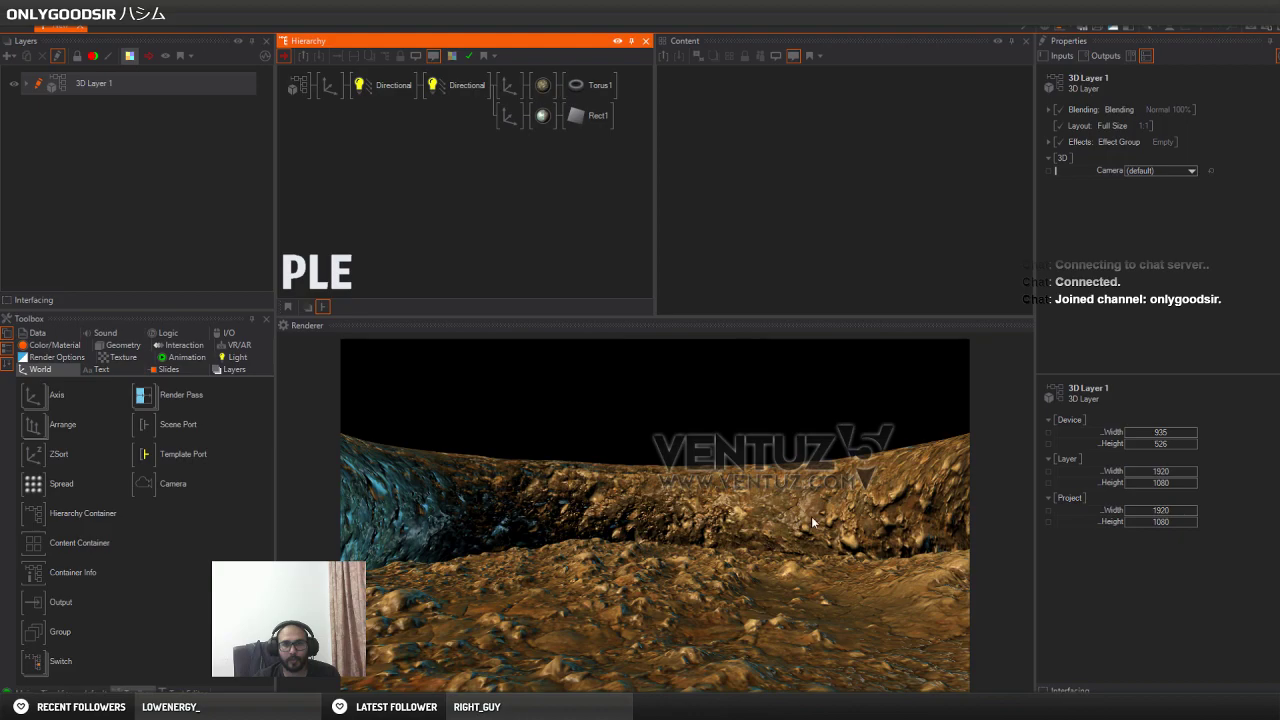
# Open the torus's material and collapse its Normal Map settings
pyautogui.click(542, 86)
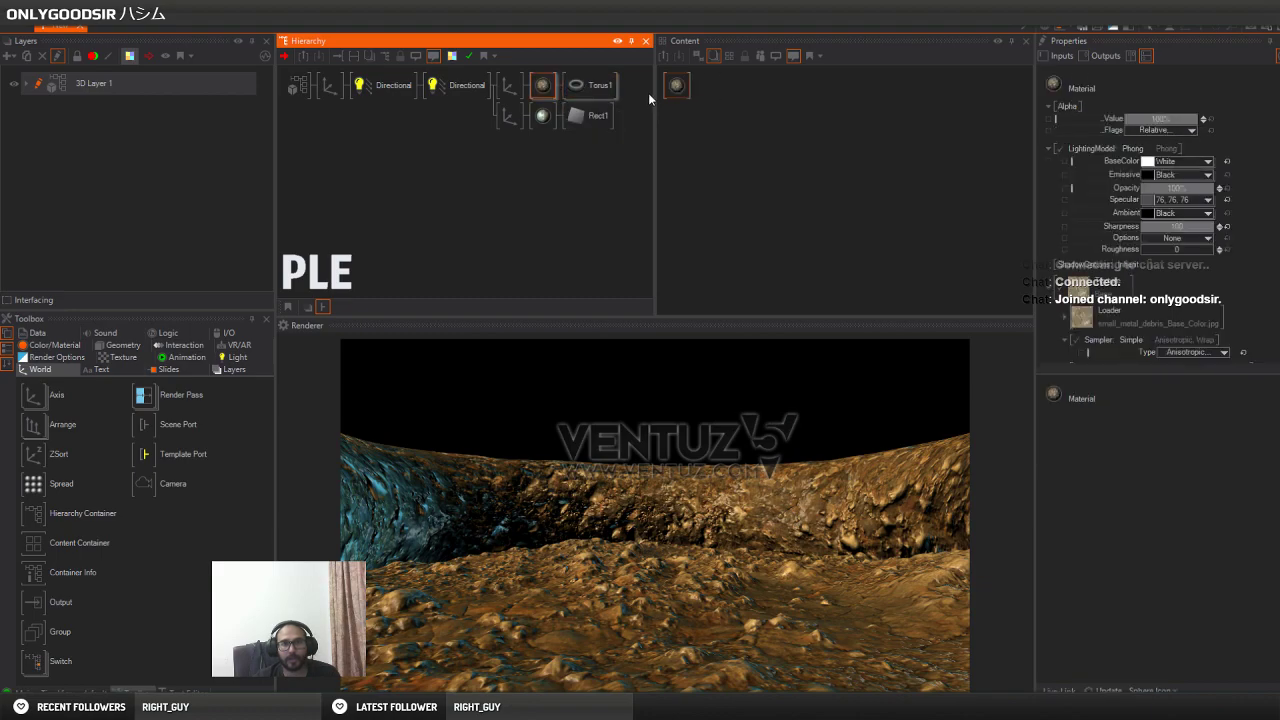
pyautogui.scroll(-3, 1053, 194)
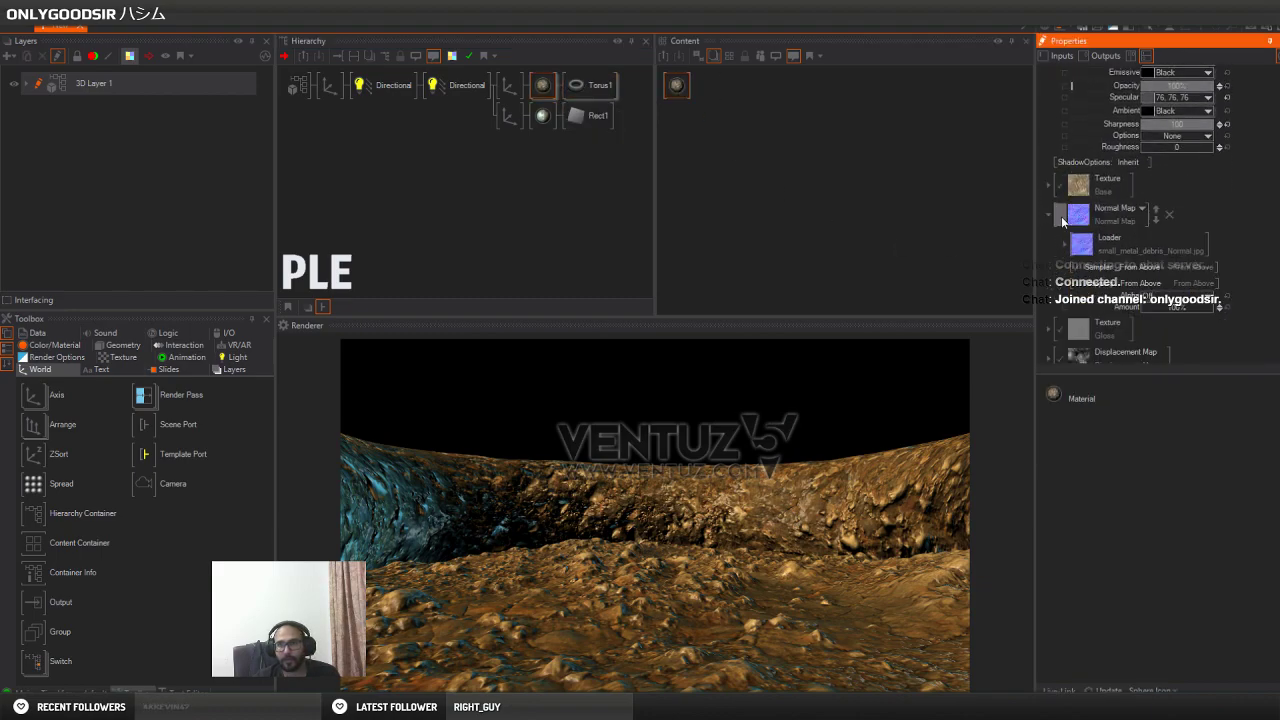
pyautogui.click(1050, 214)
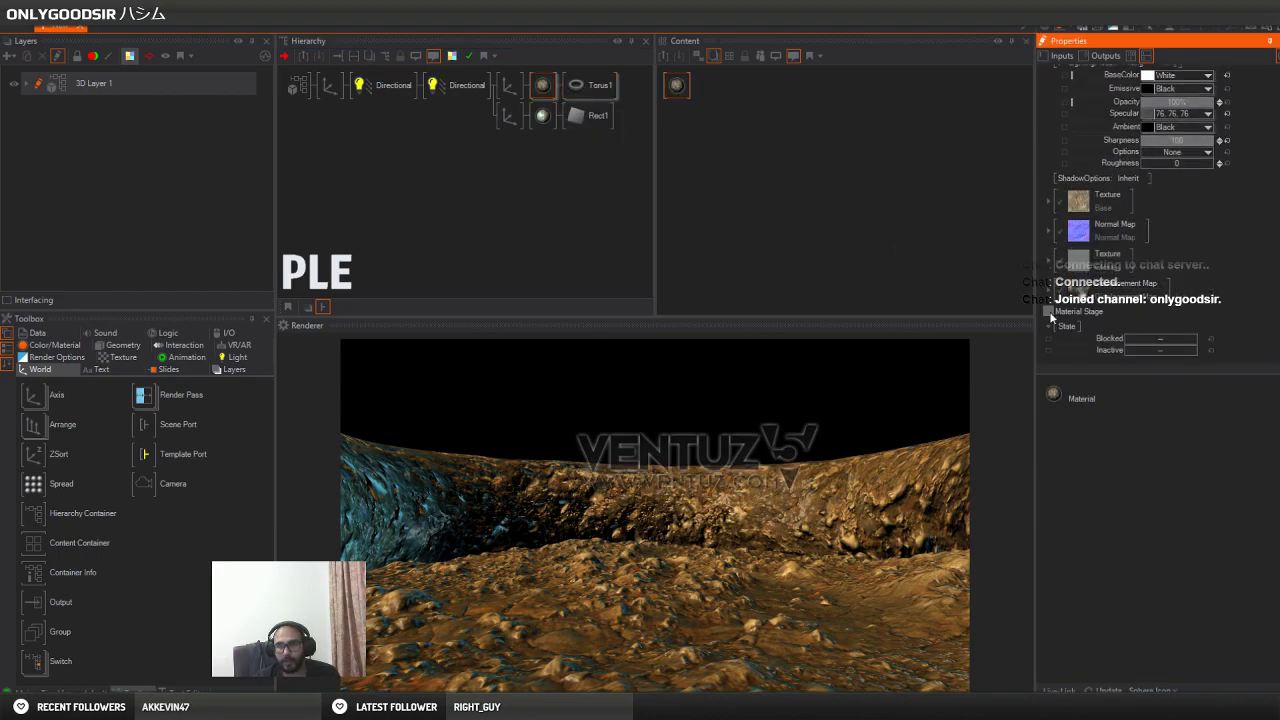
# Try a Perlin Vertex Noise stage on the torus's material with Amount -0.24 and Falloff 1.5, and remove the stage
pyautogui.click(1048, 316)
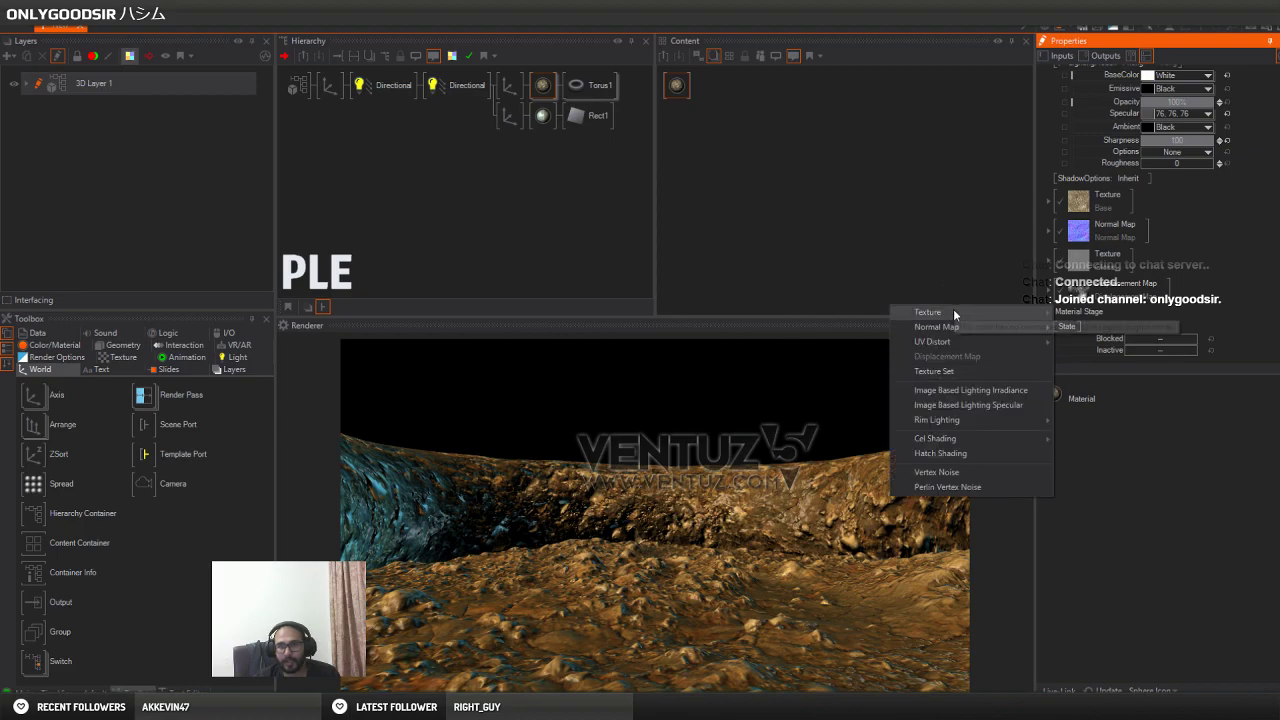
pyautogui.click(971, 488)
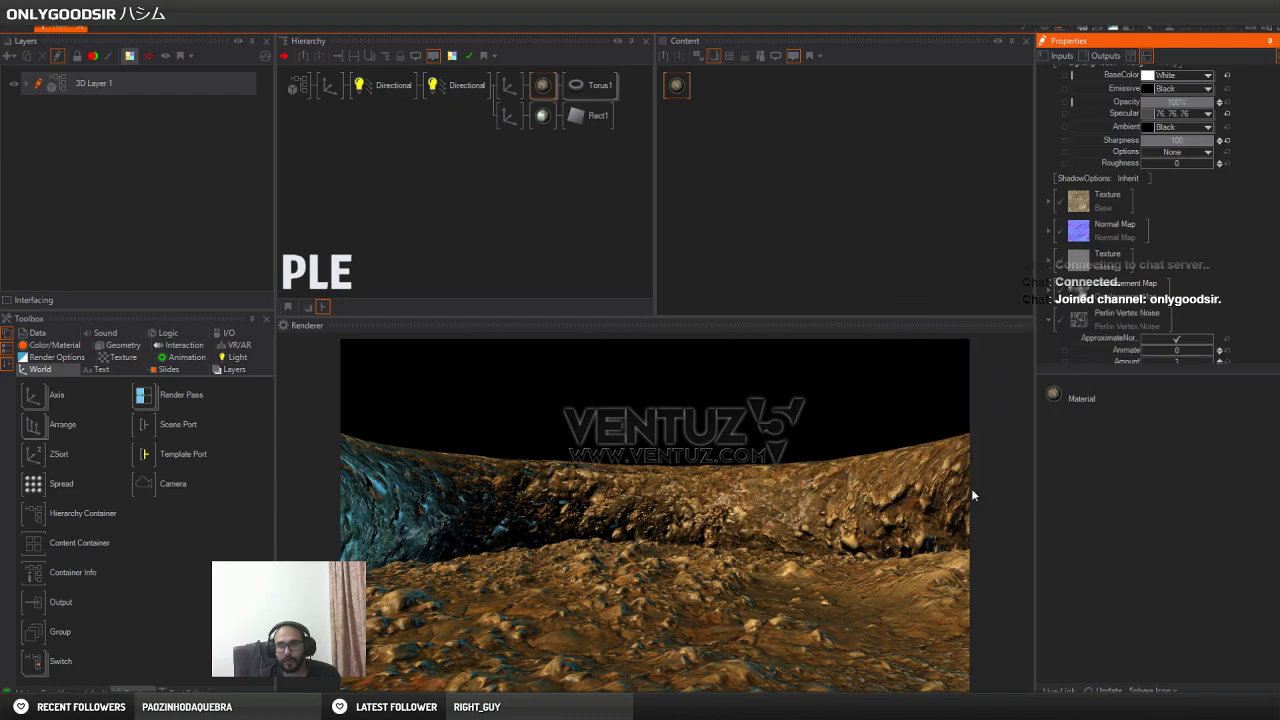
pyautogui.scroll(-2, 1195, 211)
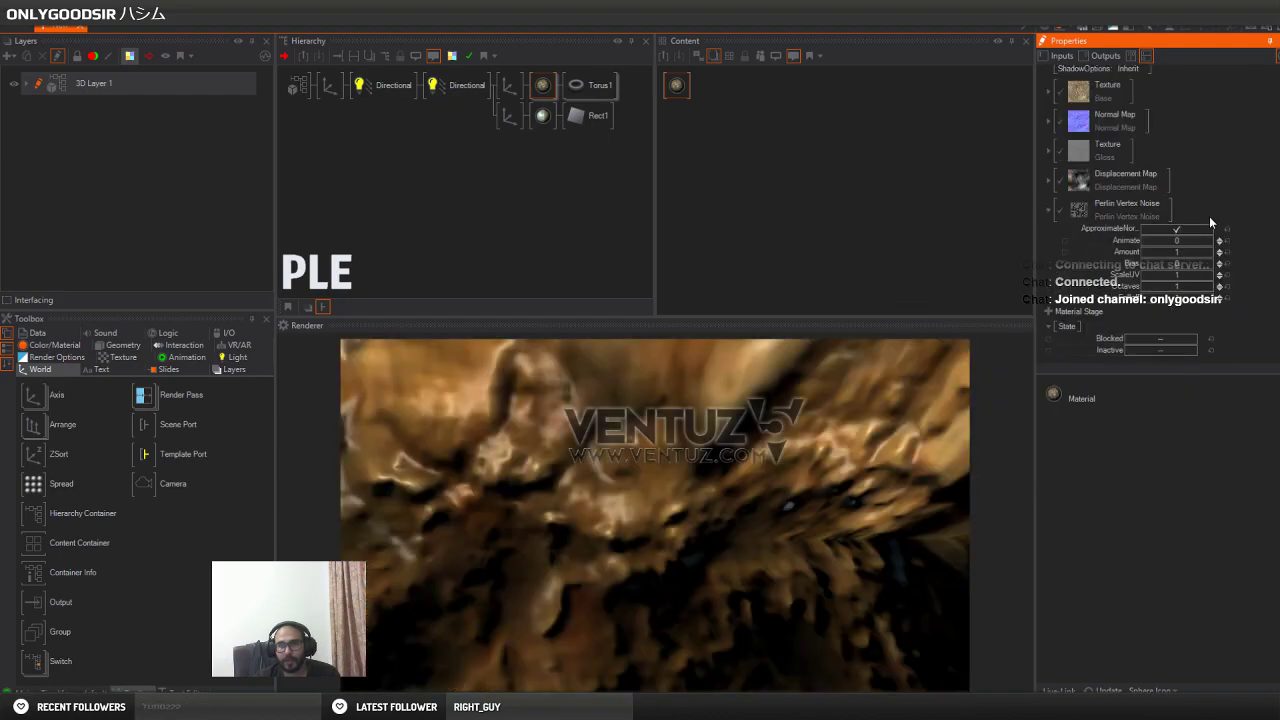
pyautogui.scroll(-10, 1200, 287)
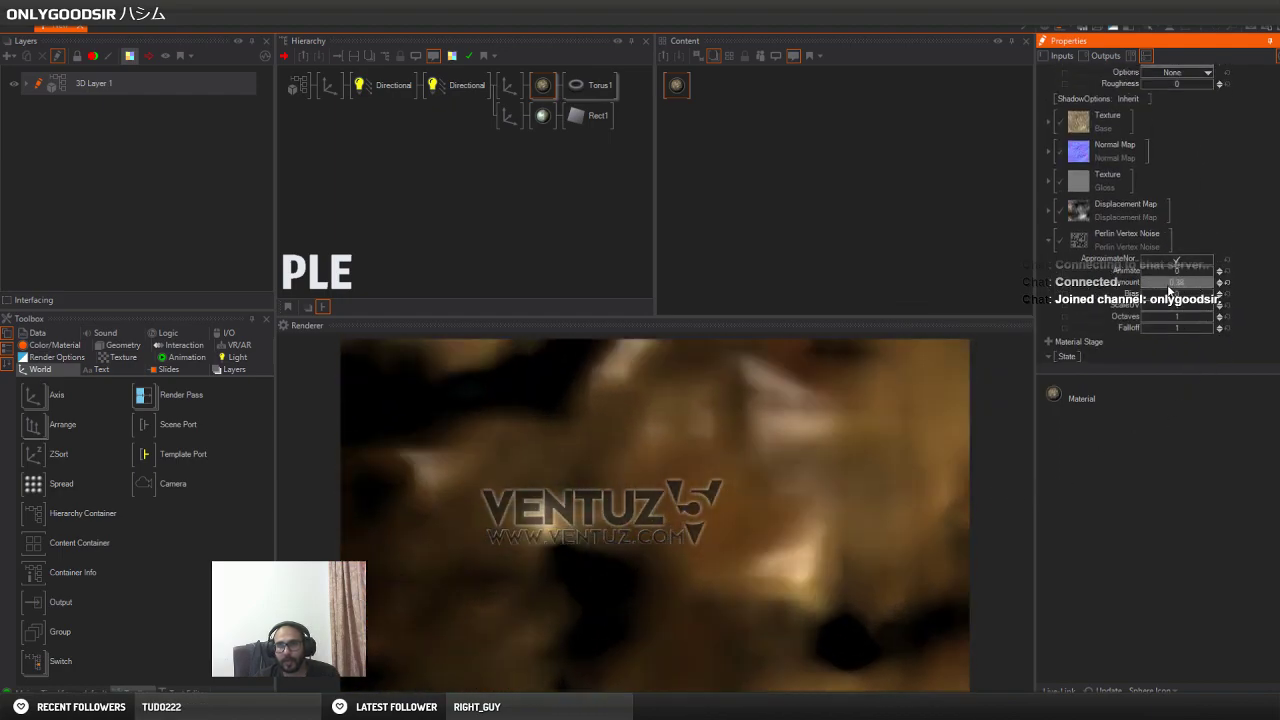
pyautogui.scroll(6, 1203, 287)
pyautogui.moveTo(1201, 283)
pyautogui.mouseDown()
pyautogui.moveTo(1157, 283)
pyautogui.moveTo(1212, 306)
pyautogui.moveTo(1142, 310)
pyautogui.moveTo(1169, 308)
pyautogui.moveTo(1142, 338)
pyautogui.mouseUp()
pyautogui.moveTo(1187, 286)
pyautogui.mouseDown()
pyautogui.moveTo(1206, 284)
pyautogui.moveTo(1176, 284)
pyautogui.moveTo(1208, 287)
pyautogui.moveTo(1185, 290)
pyautogui.mouseUp()
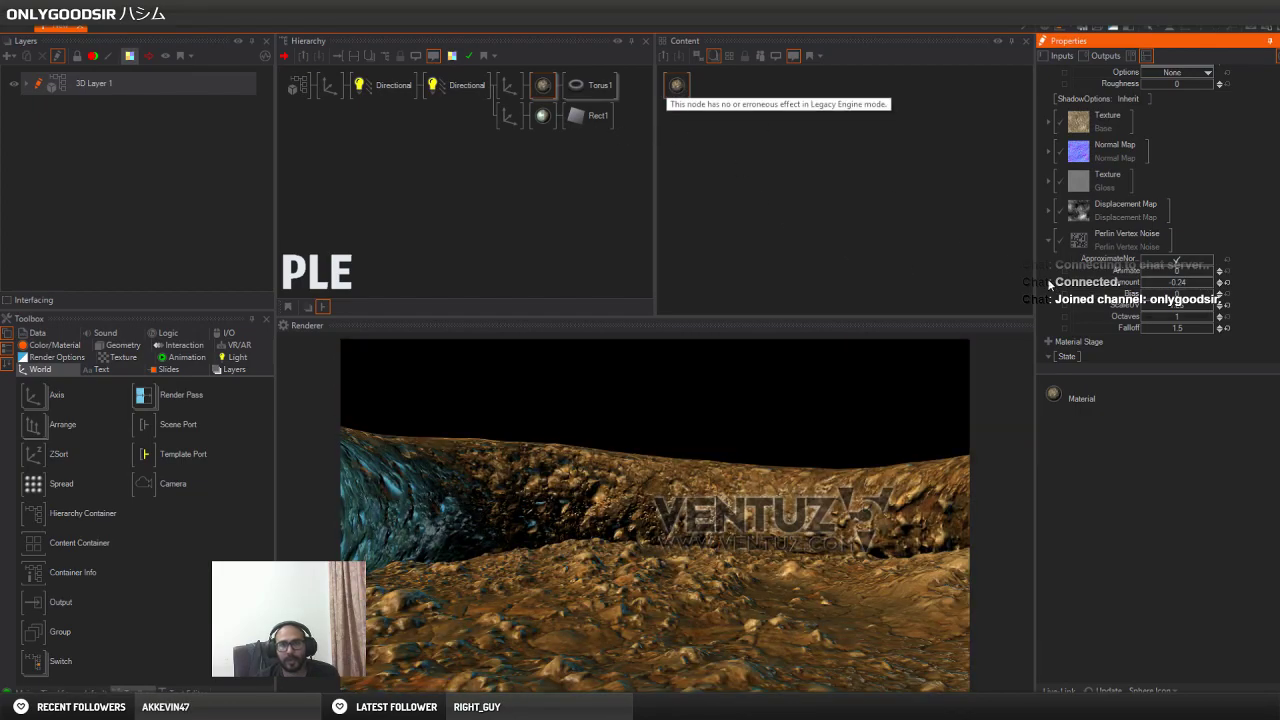
pyautogui.click(1191, 243)
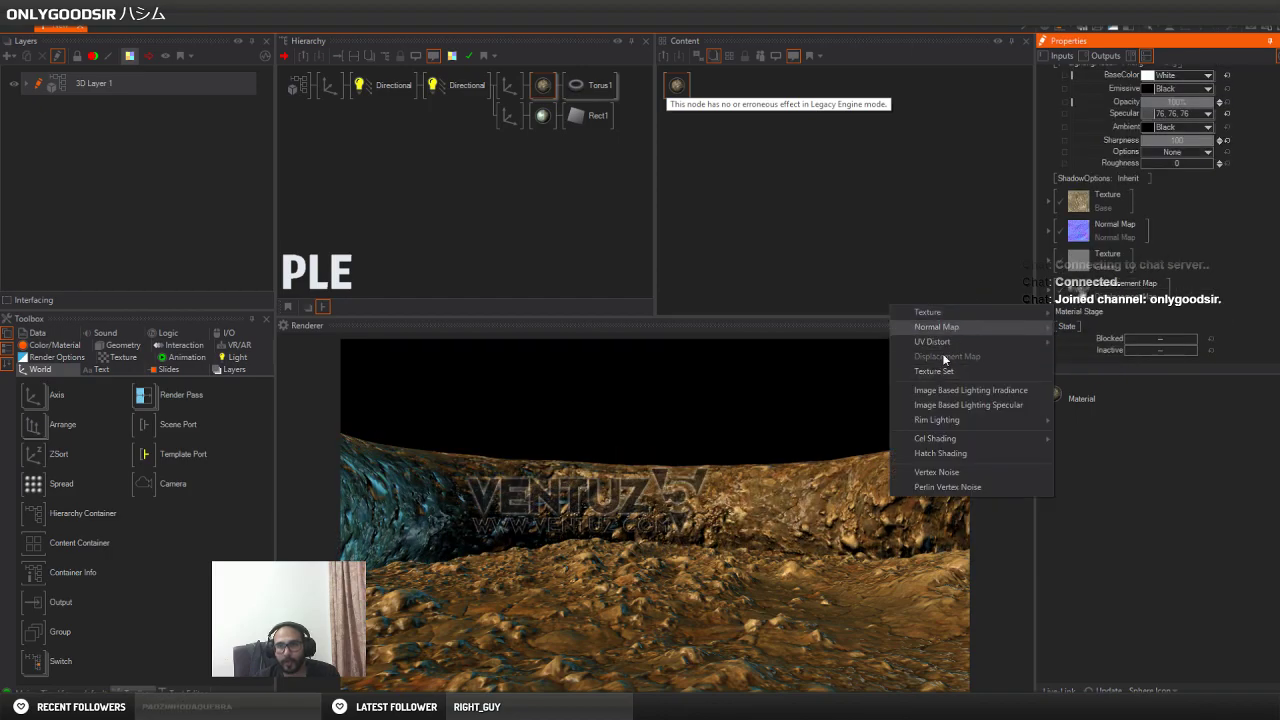
# Add a Vertex Noise stage to the torus's material and set its FrequencyX, FrequencyY and FrequencyZ to 0
pyautogui.click(988, 472)
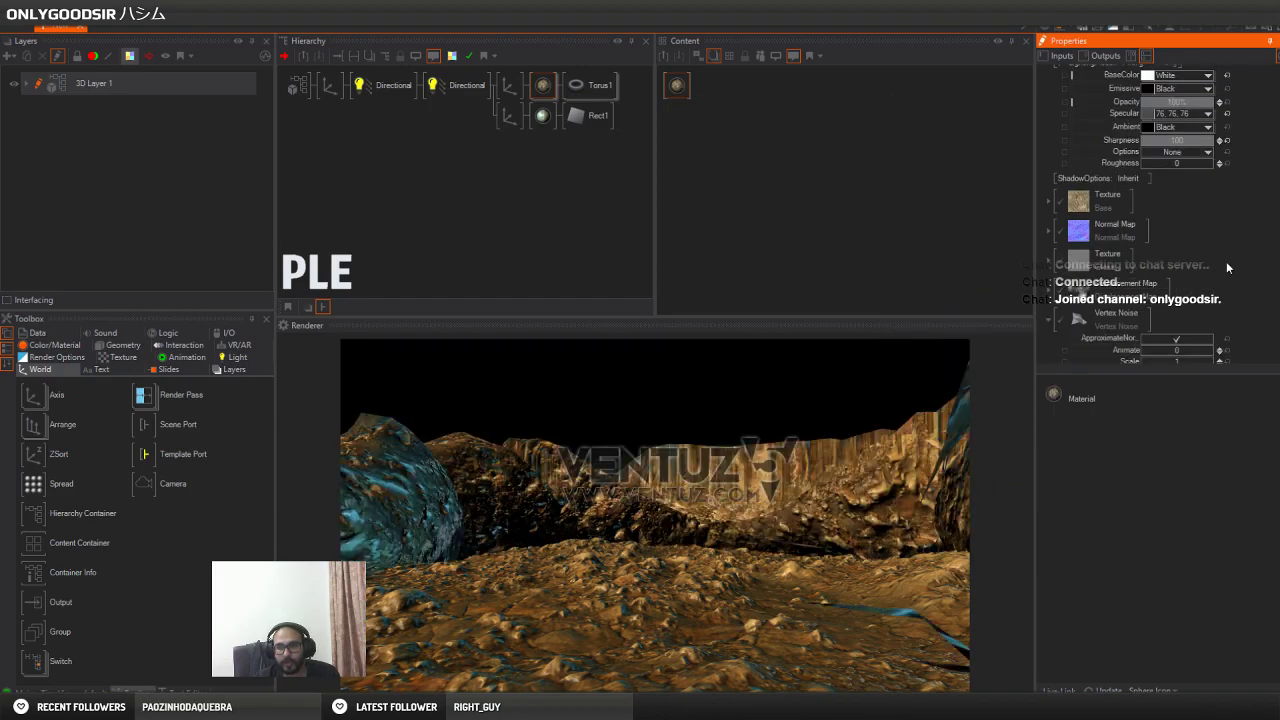
pyautogui.scroll(-5, 1226, 269)
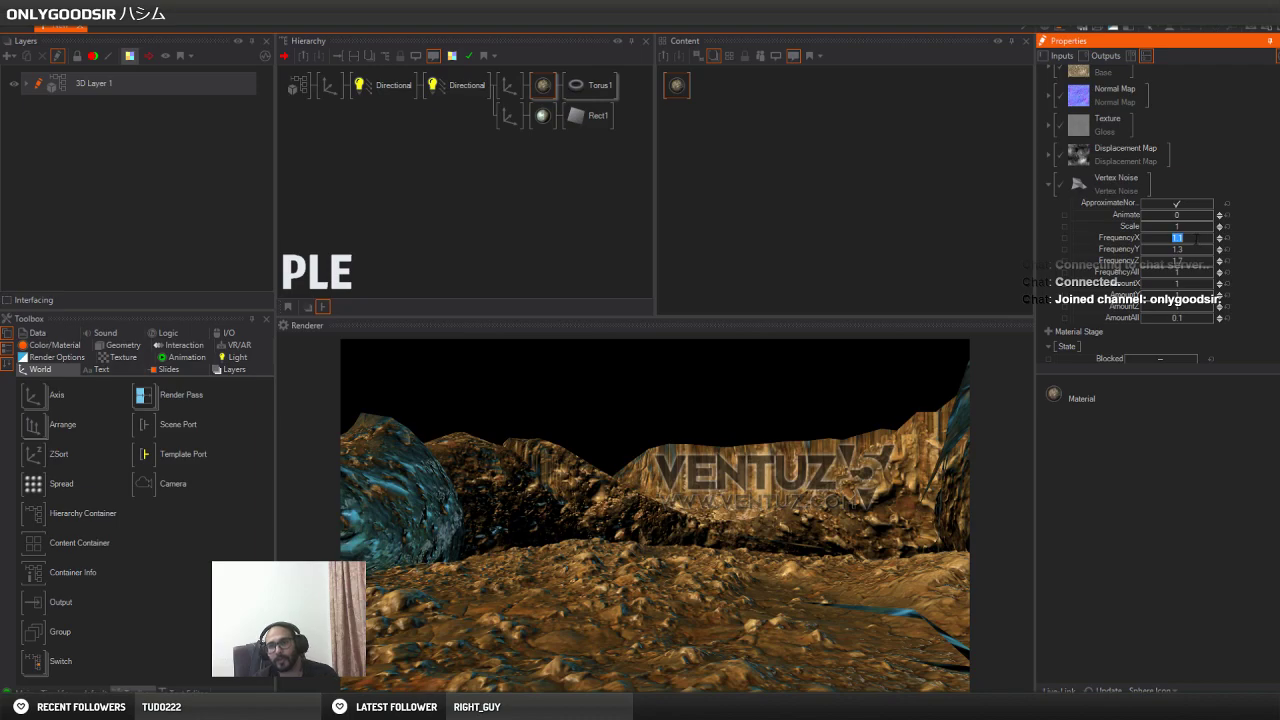
pyautogui.write('0')
pyautogui.press('Return')
pyautogui.click(1187, 249)
pyautogui.write('0')
pyautogui.press('Return')
pyautogui.click(1193, 261)
pyautogui.write('0')
pyautogui.press('Return')
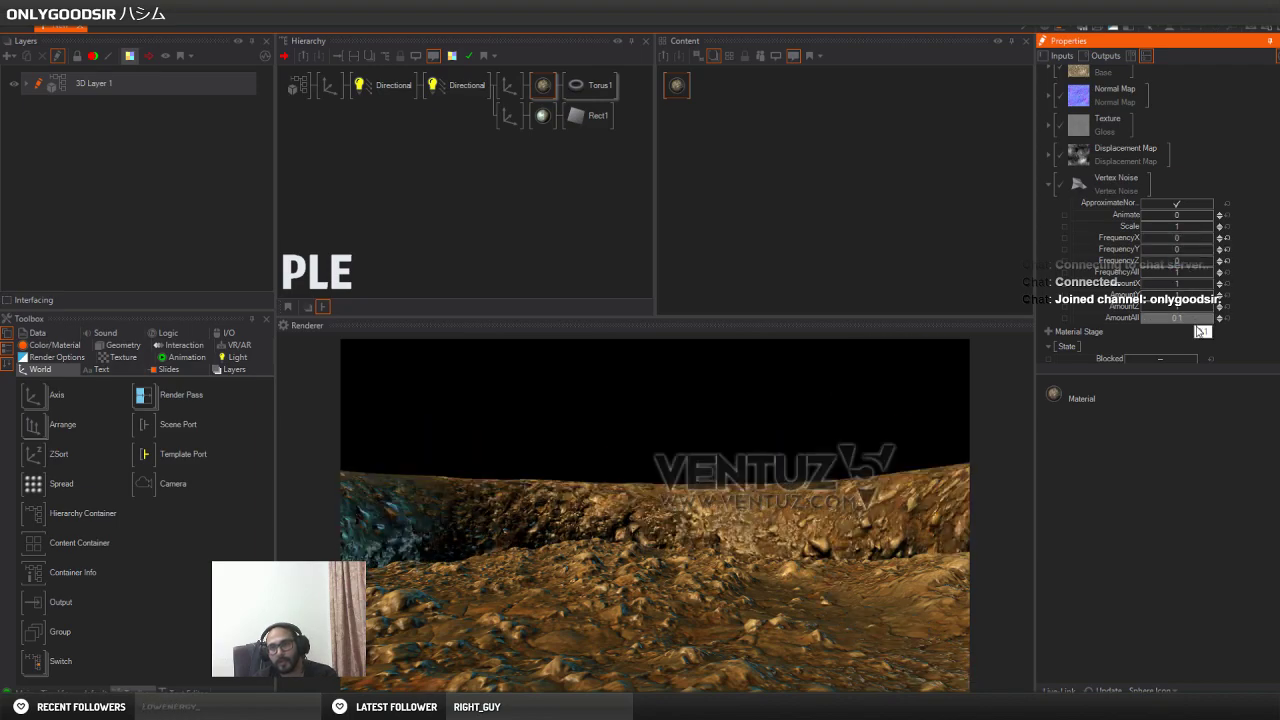
# Set the Vertex Noise AmountAll to 0.076 and FrequencyY to 1.2
pyautogui.press('Return')
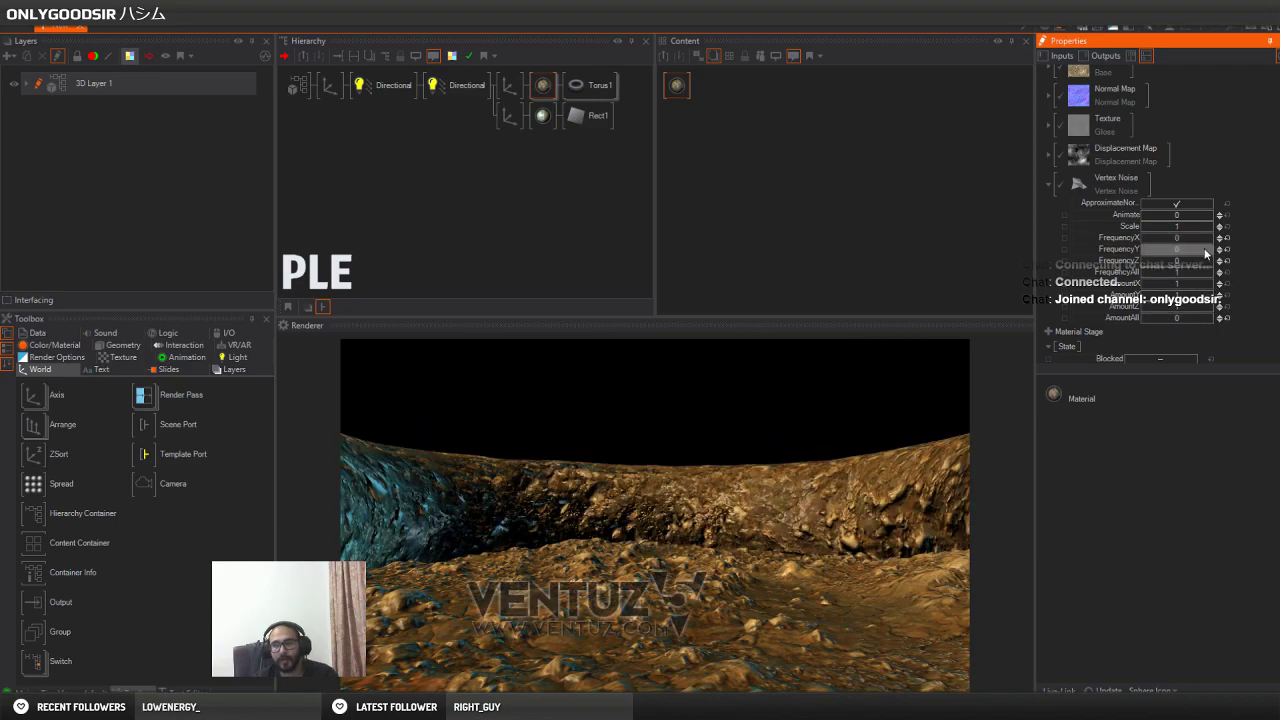
pyautogui.moveTo(1195, 318); pyautogui.dragTo(1186, 304)
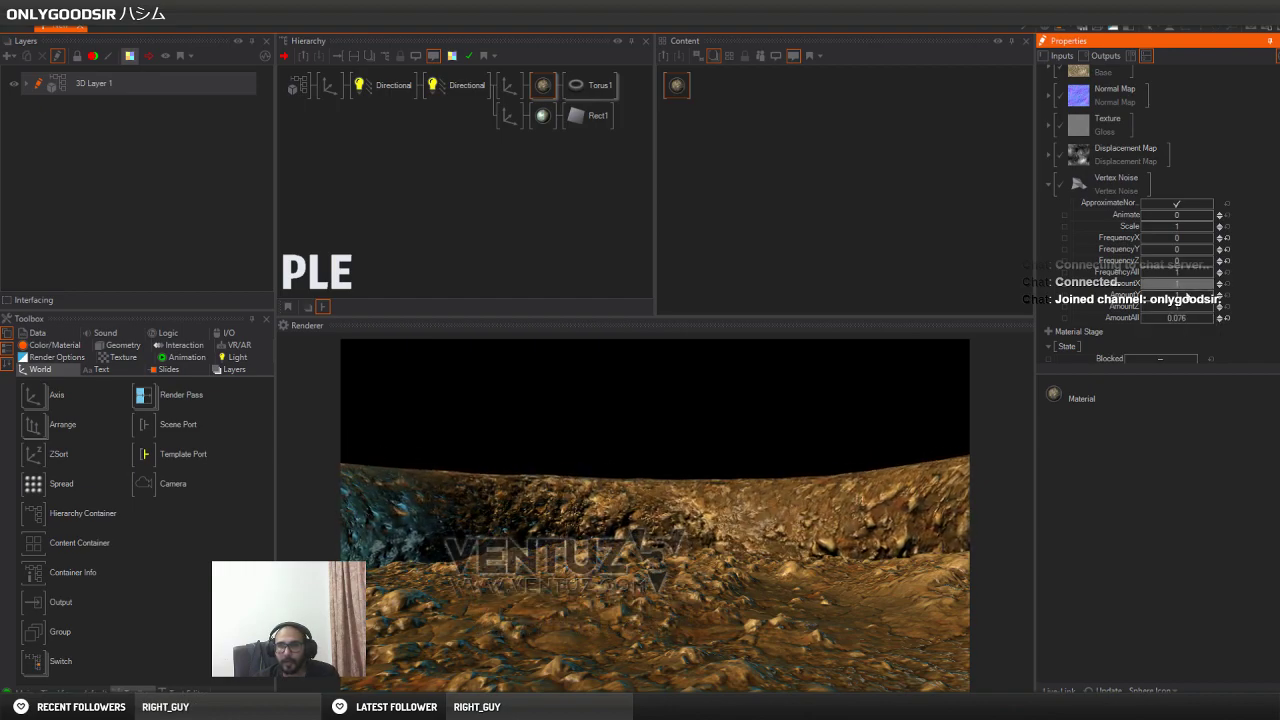
pyautogui.moveTo(1180, 251); pyautogui.dragTo(1194, 250)
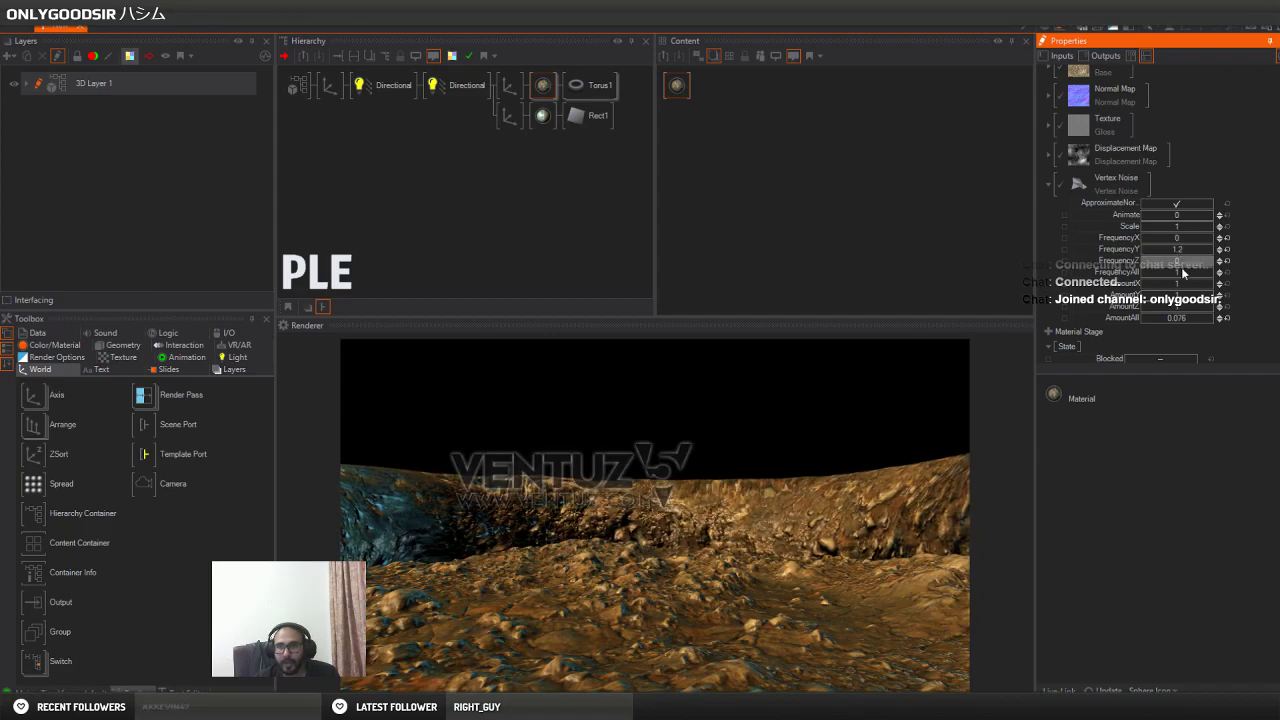
# Set the Vertex Noise AmountY to -0.39, AmountZ to 0.7 and Scale to 0.701
pyautogui.moveTo(1208, 302); pyautogui.dragTo(1143, 296)
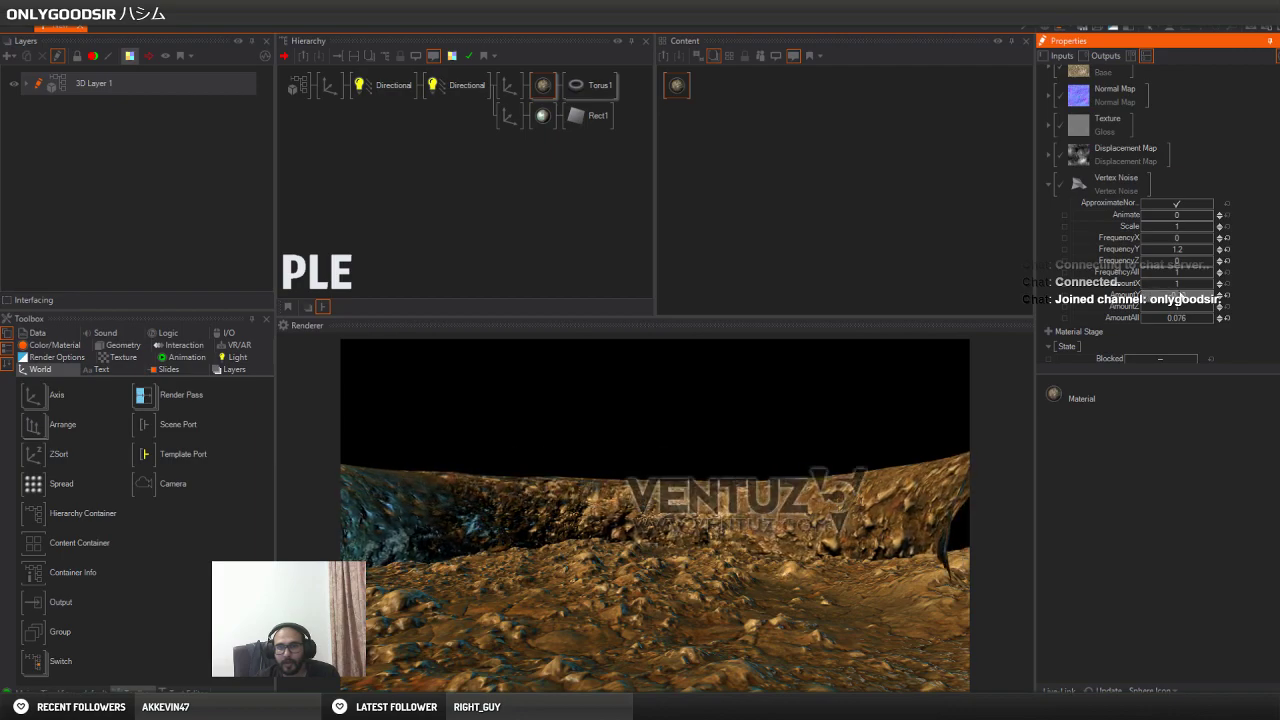
pyautogui.moveTo(1190, 311); pyautogui.dragTo(1218, 314)
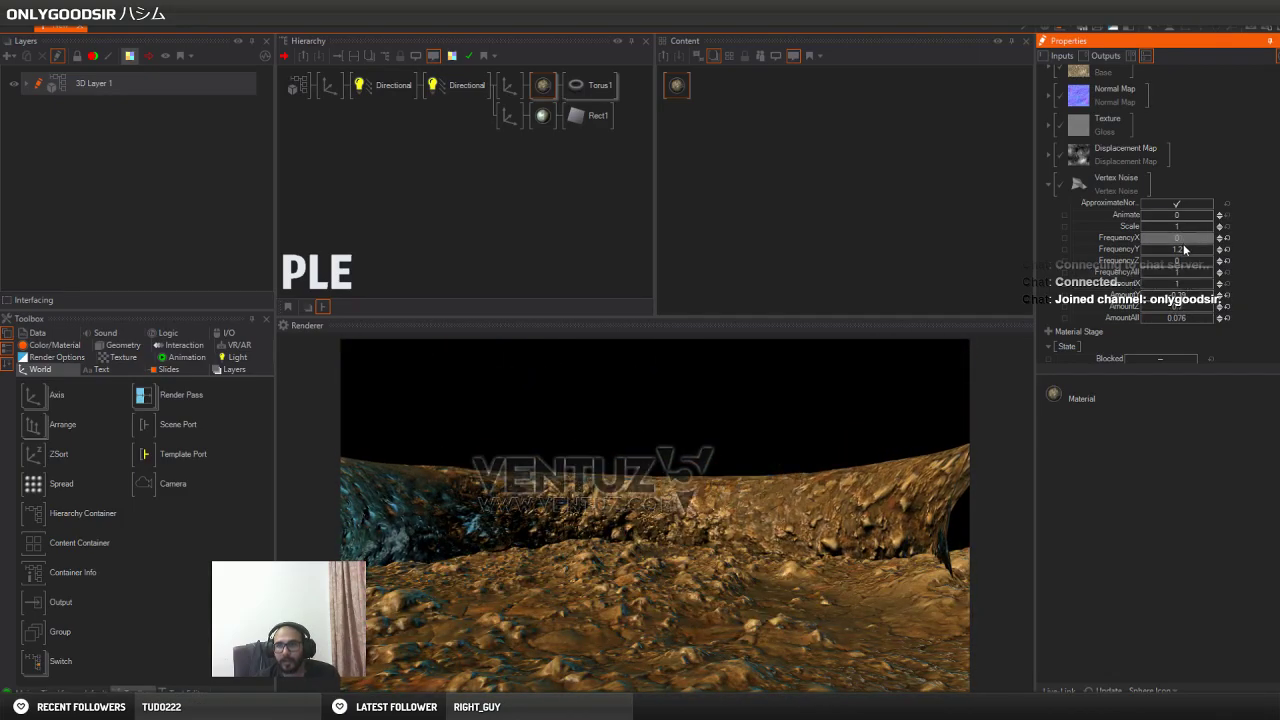
pyautogui.moveTo(1205, 231); pyautogui.dragTo(1143, 232)
# Check the torus geometry's ring and segment Tessellation, and return to its material's Vertex Noise settings
pyautogui.click(598, 85)
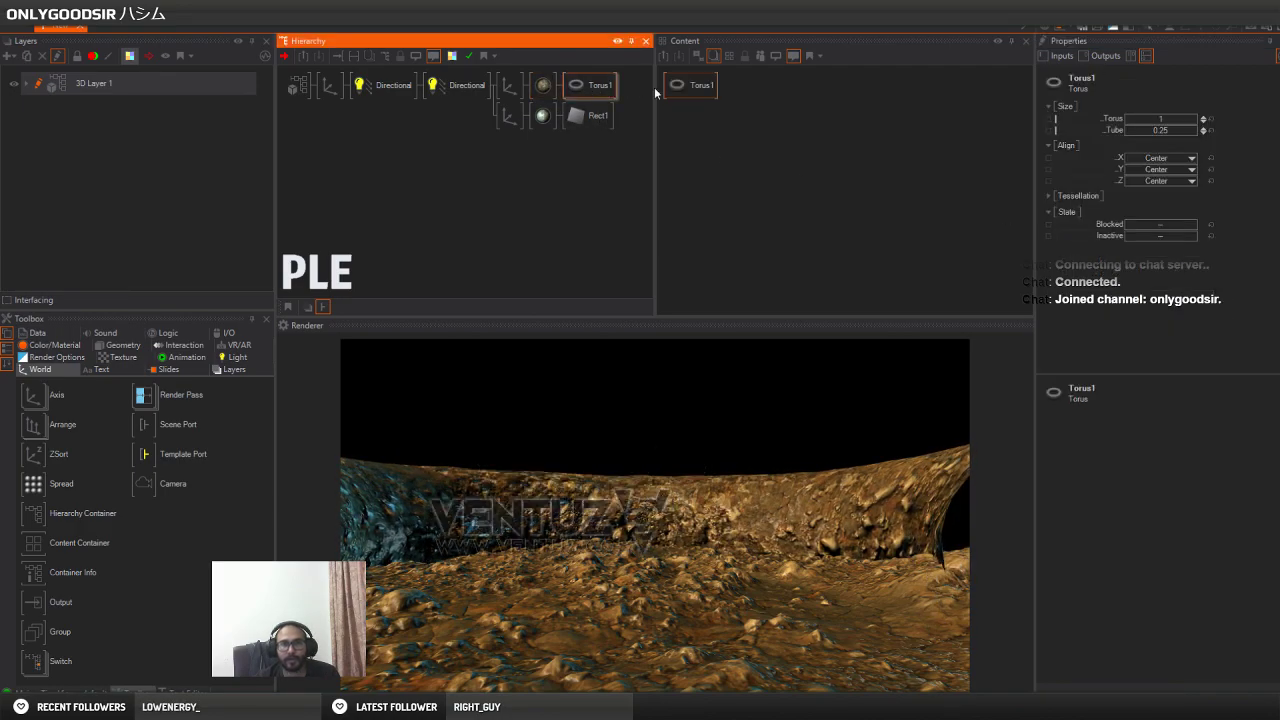
pyautogui.click(690, 84)
pyautogui.click(1050, 198)
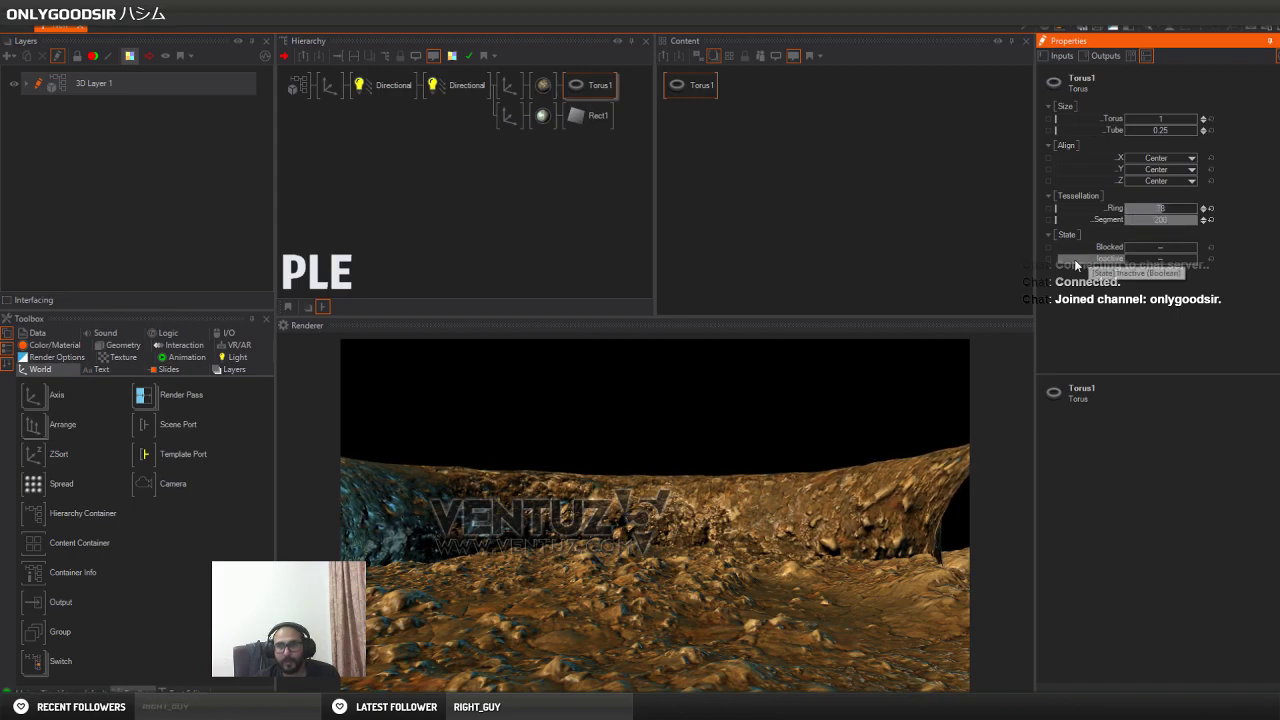
pyautogui.click(543, 85)
pyautogui.scroll(-4, 1140, 112)
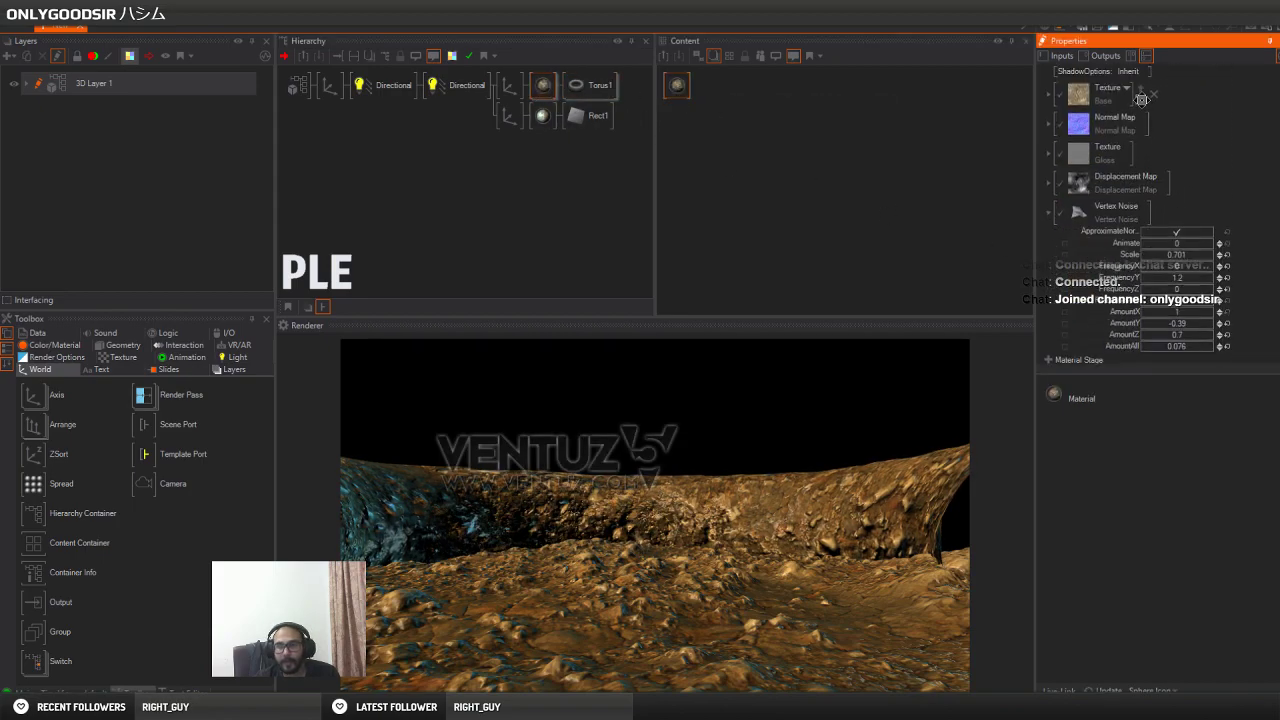
# Set the torus material's Vertex Noise FrequencyX to 1.1 and the torus geometry's Tube size to 0.213
pyautogui.moveTo(1187, 260)
pyautogui.mouseDown()
pyautogui.moveTo(1207, 261)
pyautogui.moveTo(1171, 263)
pyautogui.moveTo(1197, 261)
pyautogui.mouseUp()
pyautogui.click(1229, 259)
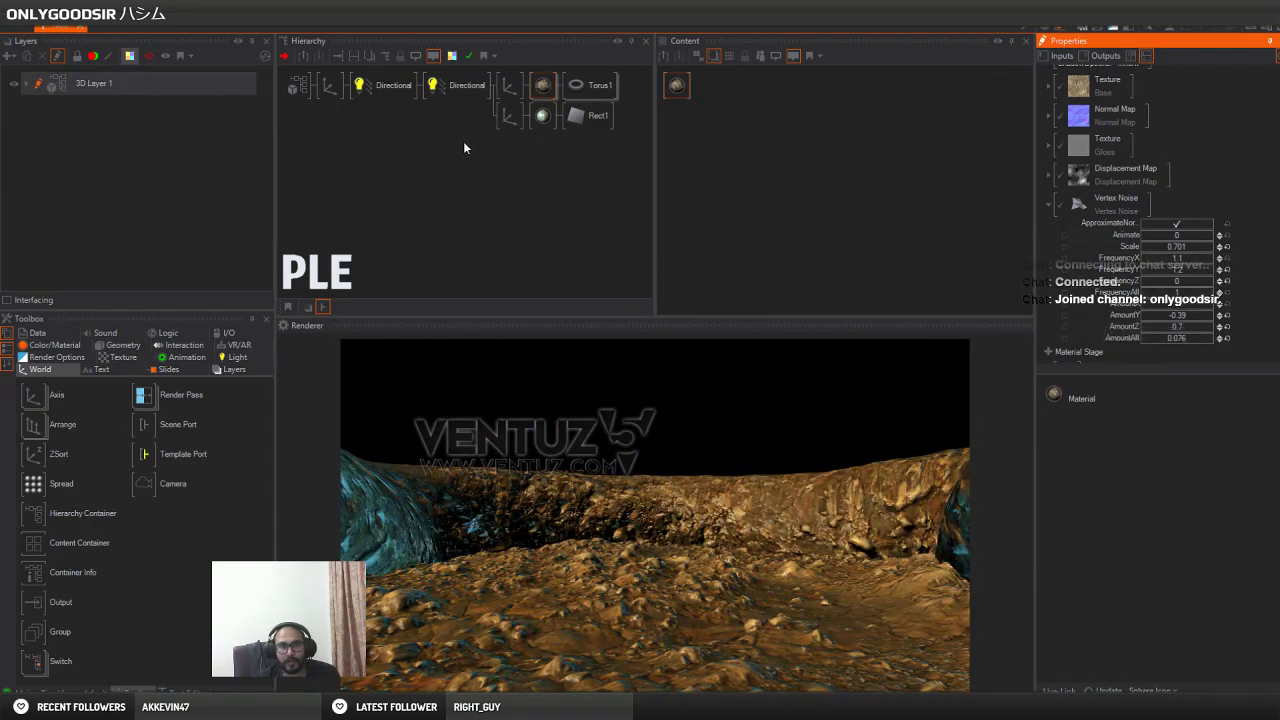
pyautogui.click(592, 85)
pyautogui.moveTo(1157, 131)
pyautogui.mouseDown()
pyautogui.moveTo(1125, 134)
pyautogui.moveTo(1198, 129)
pyautogui.moveTo(1125, 125)
pyautogui.moveTo(1172, 125)
pyautogui.mouseUp()
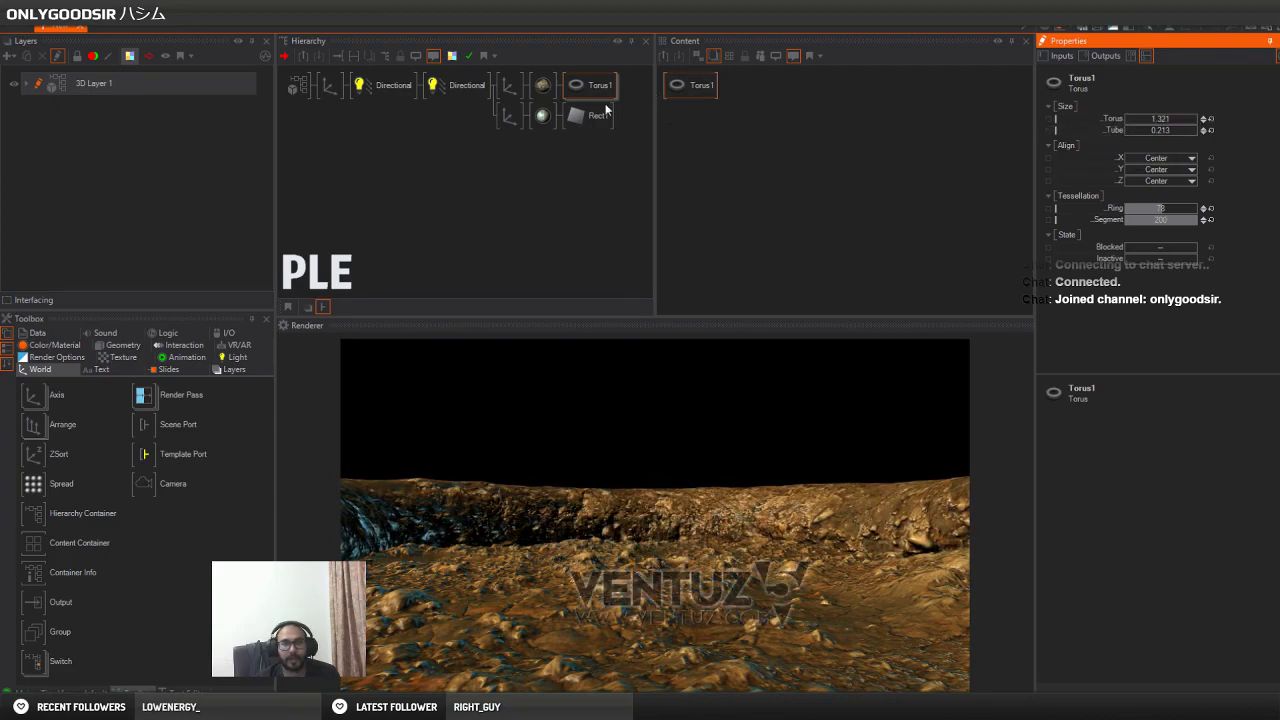
# In the torus material's Vertex Noise, set AmountX to 1.86, AmountZ to 0.55, FrequencyY to -2.74 and FrequencyZ to -2.04, and adjust AmountAll
pyautogui.click(539, 88)
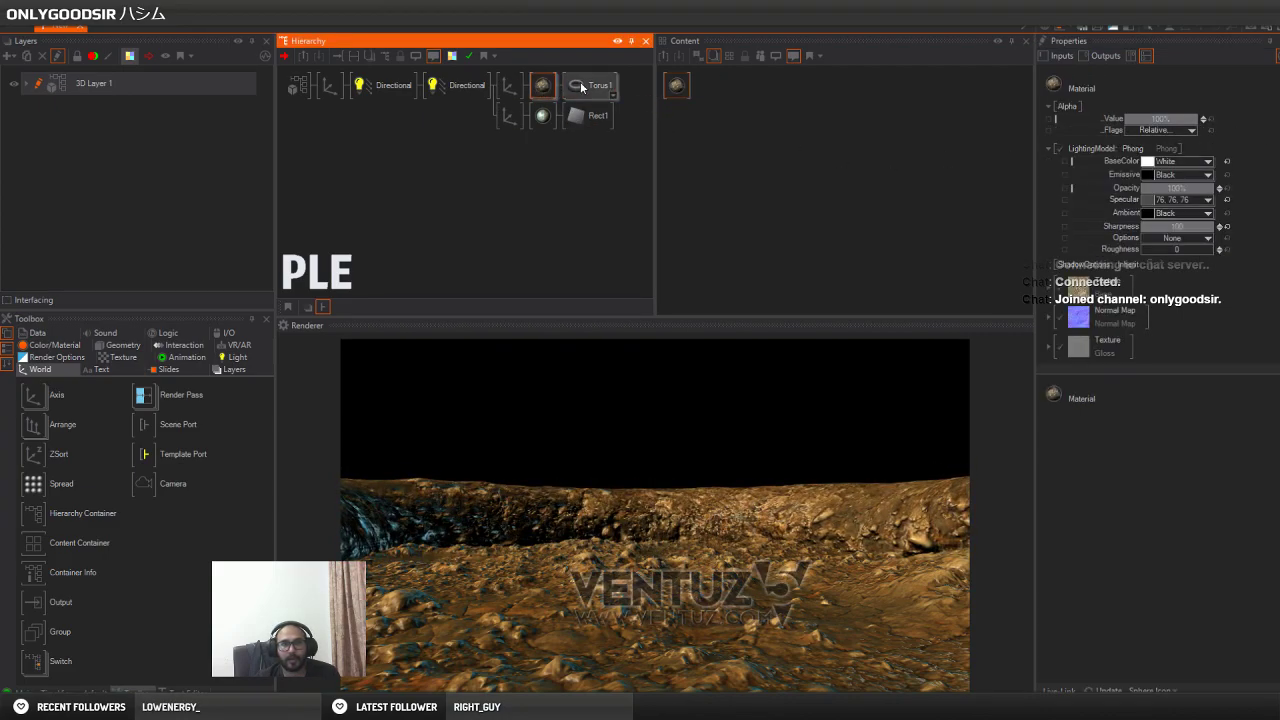
pyautogui.click(673, 90)
pyautogui.scroll(-5, 1182, 265)
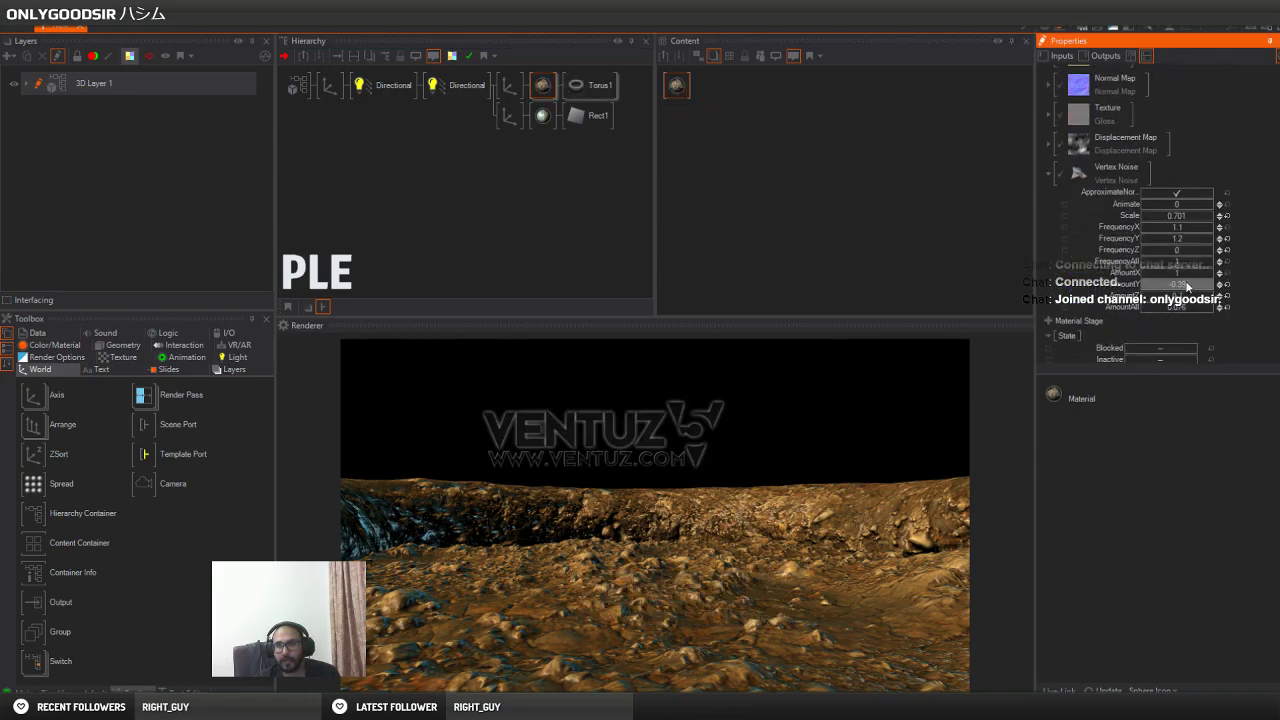
pyautogui.moveTo(1191, 278); pyautogui.dragTo(1195, 277)
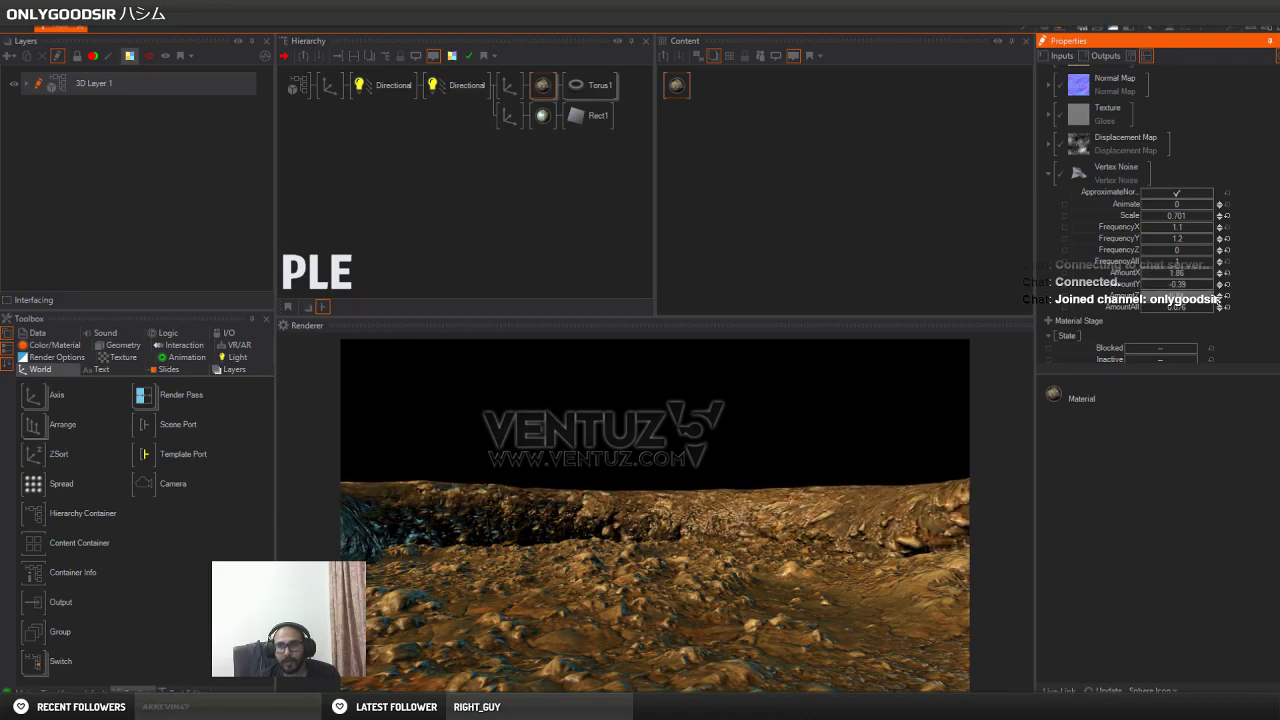
pyautogui.moveTo(1186, 306); pyautogui.dragTo(1214, 307)
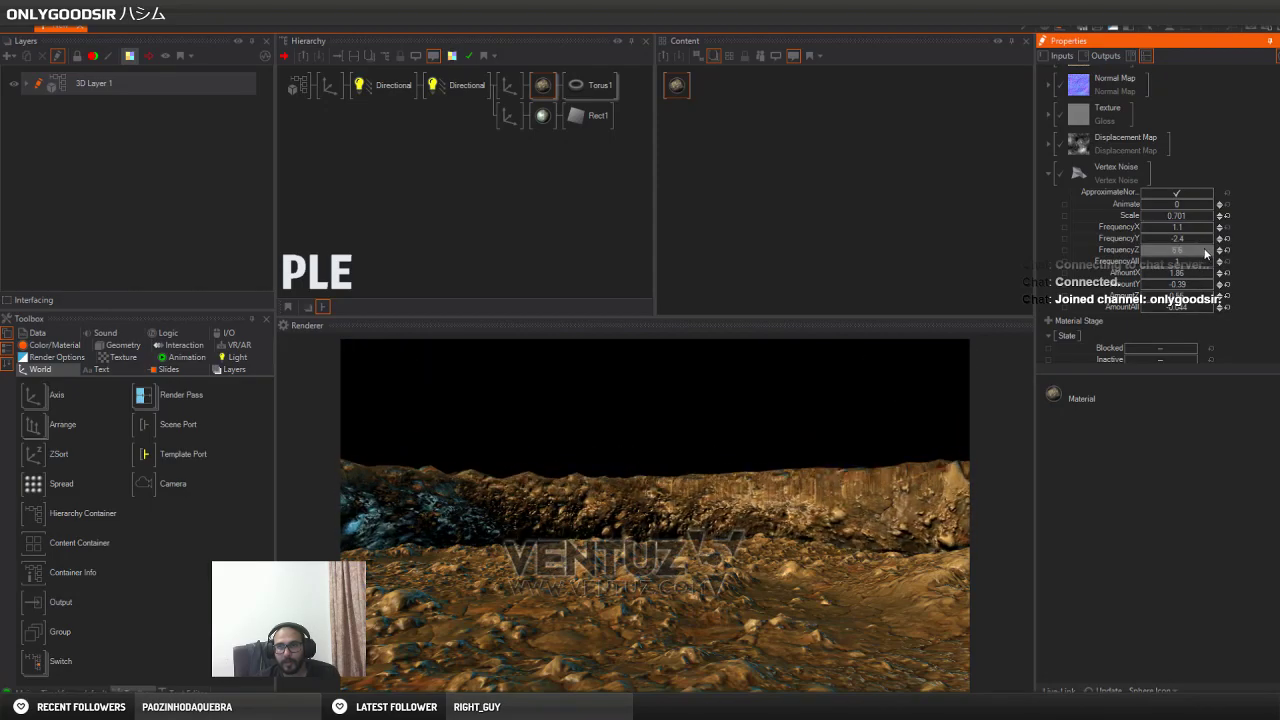
pyautogui.moveTo(1179, 251); pyautogui.dragTo(1194, 251)
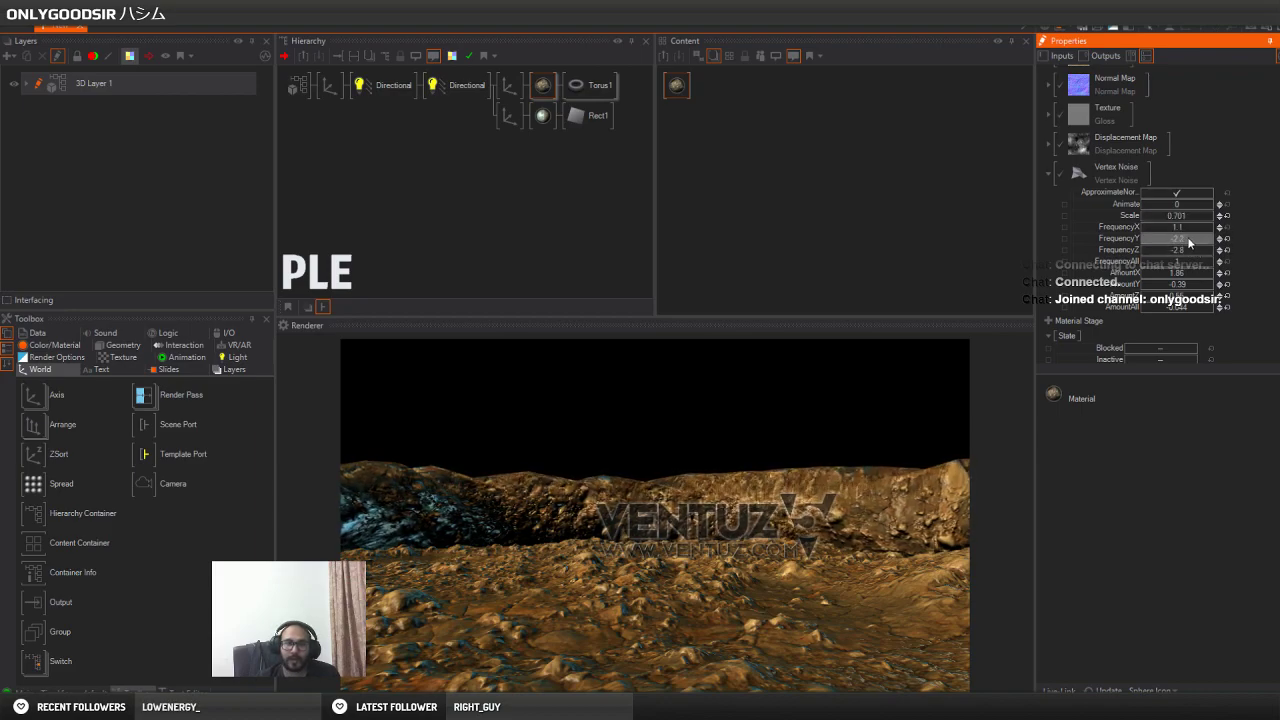
pyautogui.moveTo(1176, 254); pyautogui.dragTo(1193, 247)
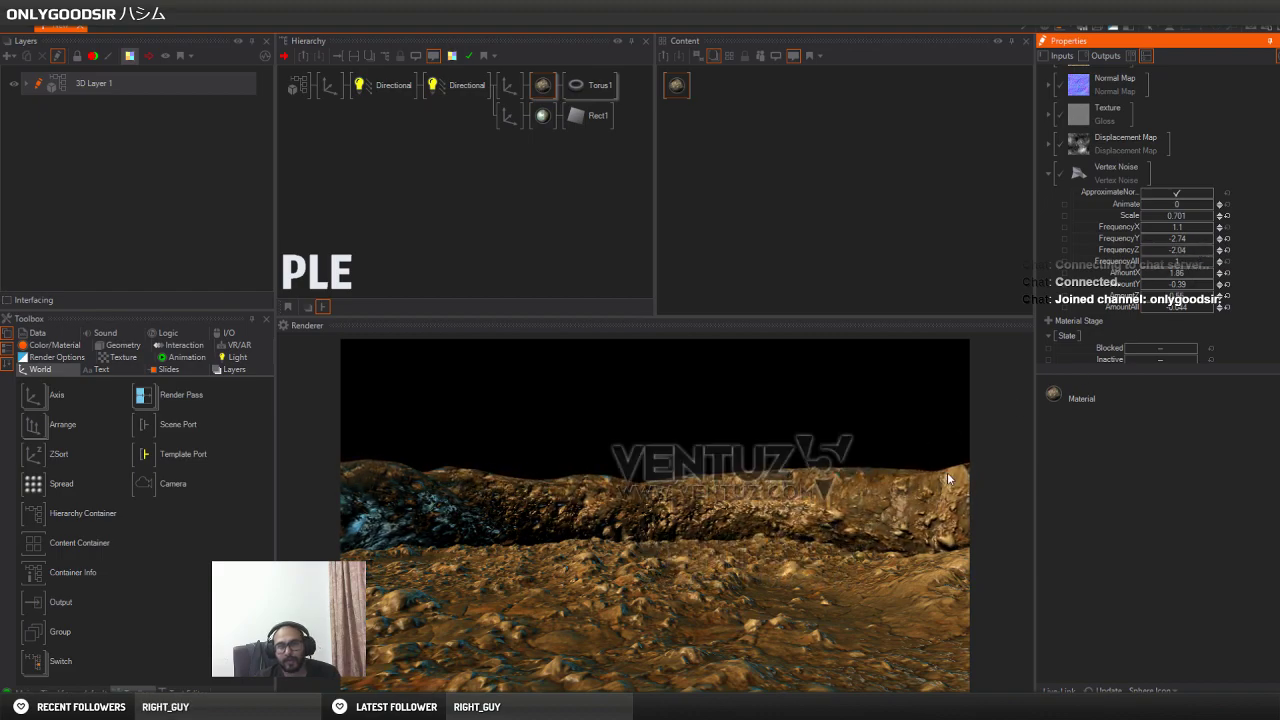
# Increase the Displacement Map Amount of the torus's material to give the rock wall jagged peaks
pyautogui.click(544, 98)
pyautogui.click(677, 87)
pyautogui.scroll(-1, 1138, 138)
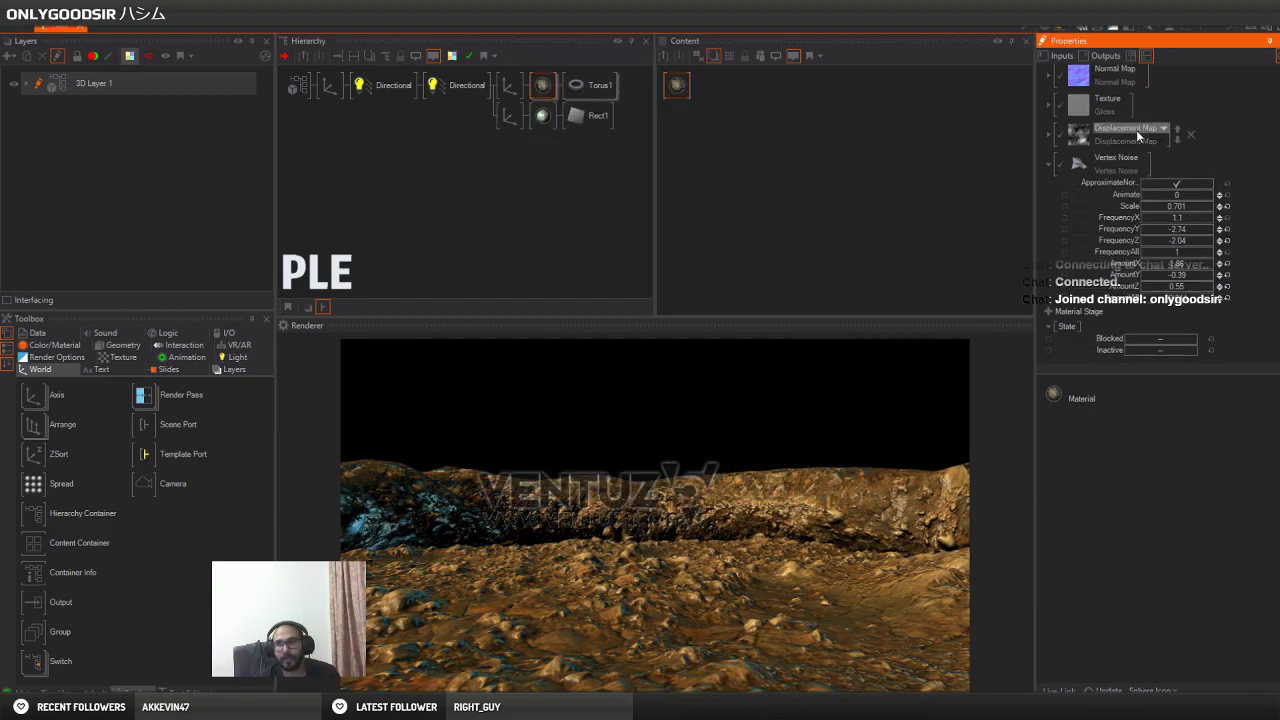
pyautogui.click(1057, 168)
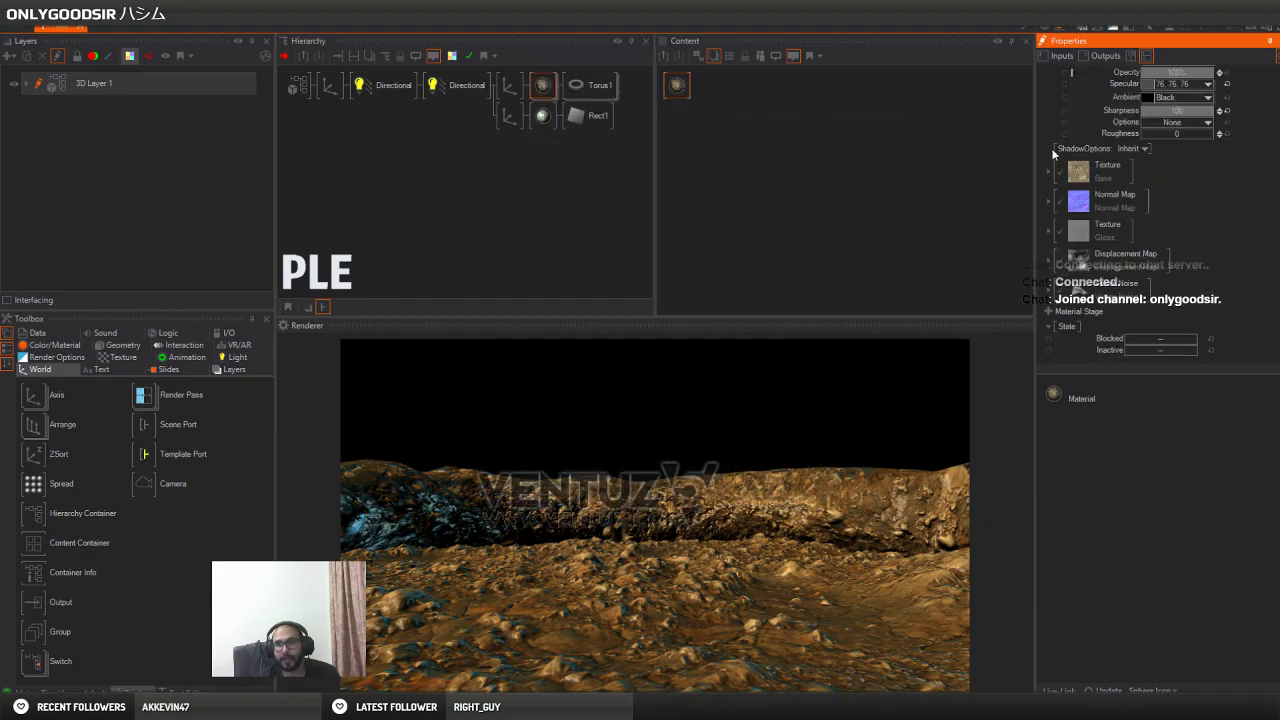
pyautogui.click(1048, 262)
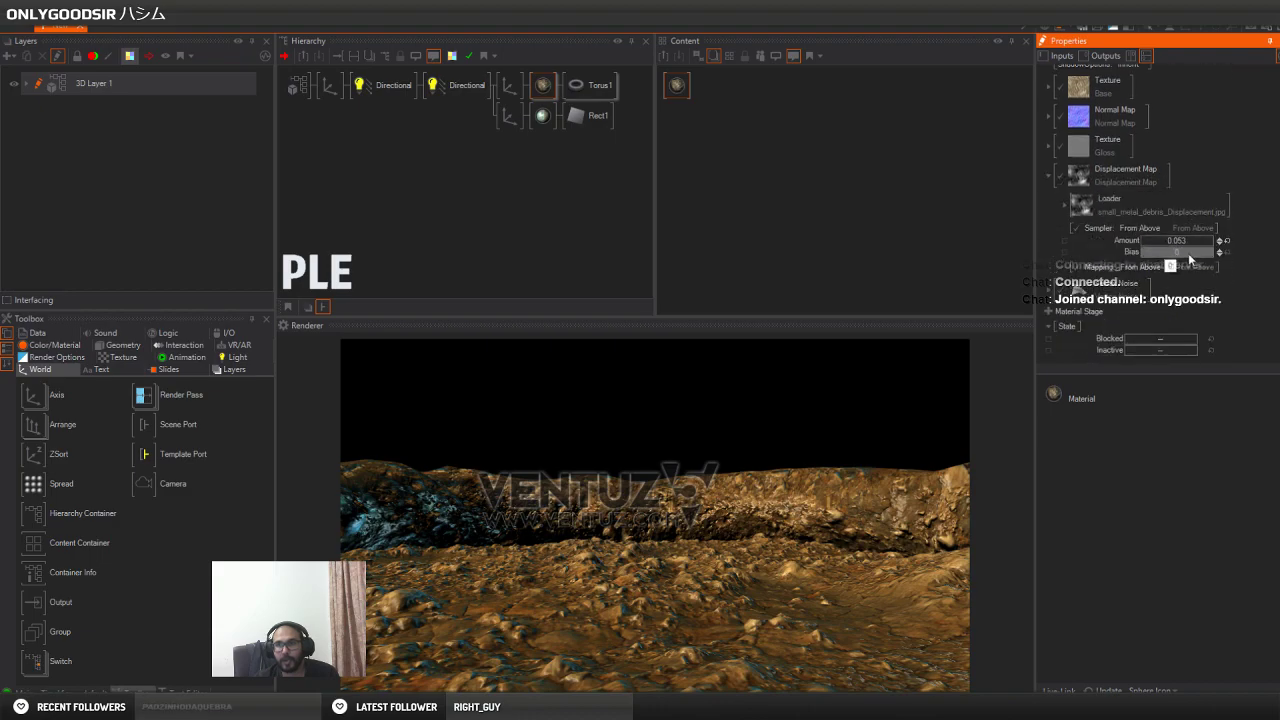
pyautogui.moveTo(1193, 247); pyautogui.dragTo(1209, 241)
# Darken the torus material's Specular colour to 38, 38, 38
pyautogui.scroll(5, 1207, 238)
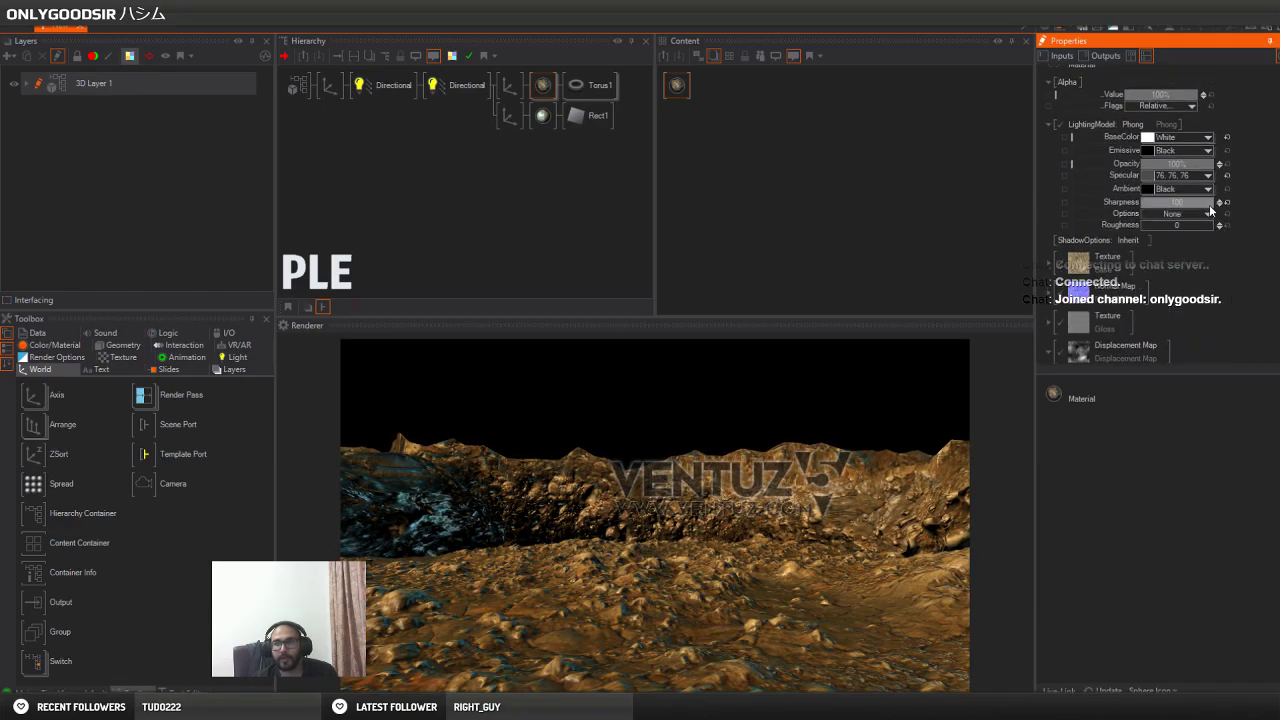
pyautogui.scroll(1, 1213, 170)
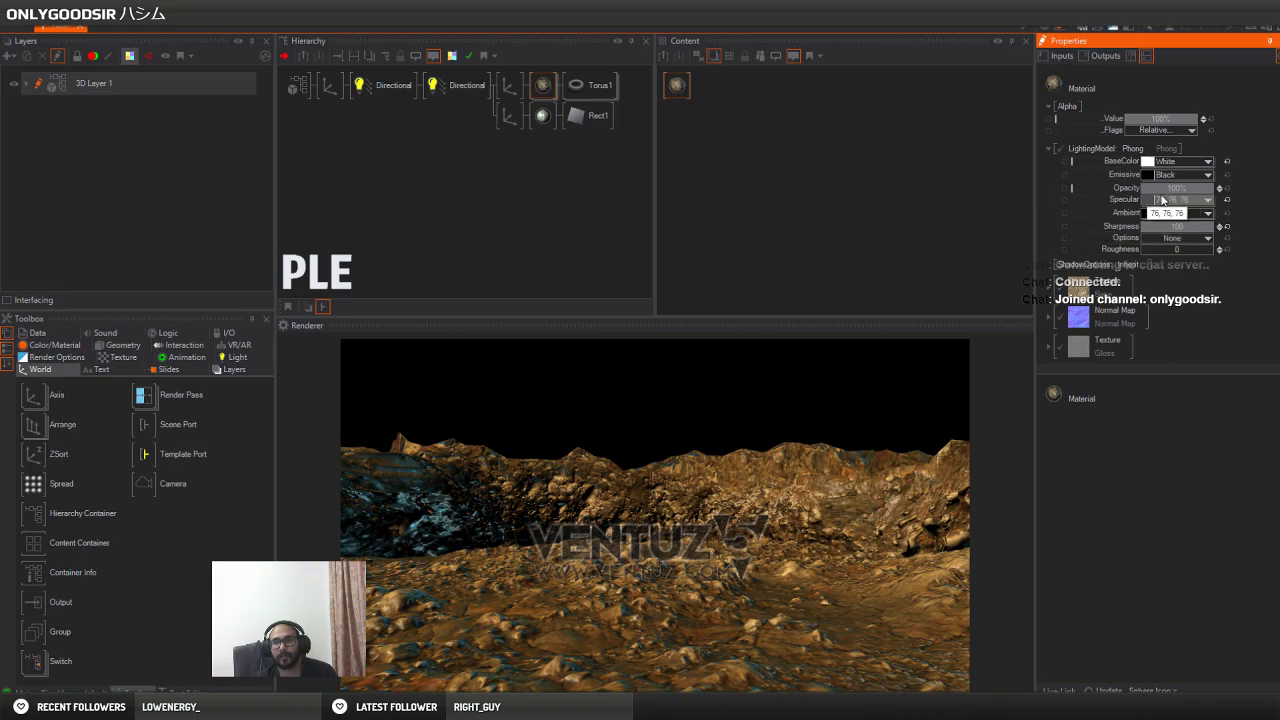
pyautogui.click(1208, 200)
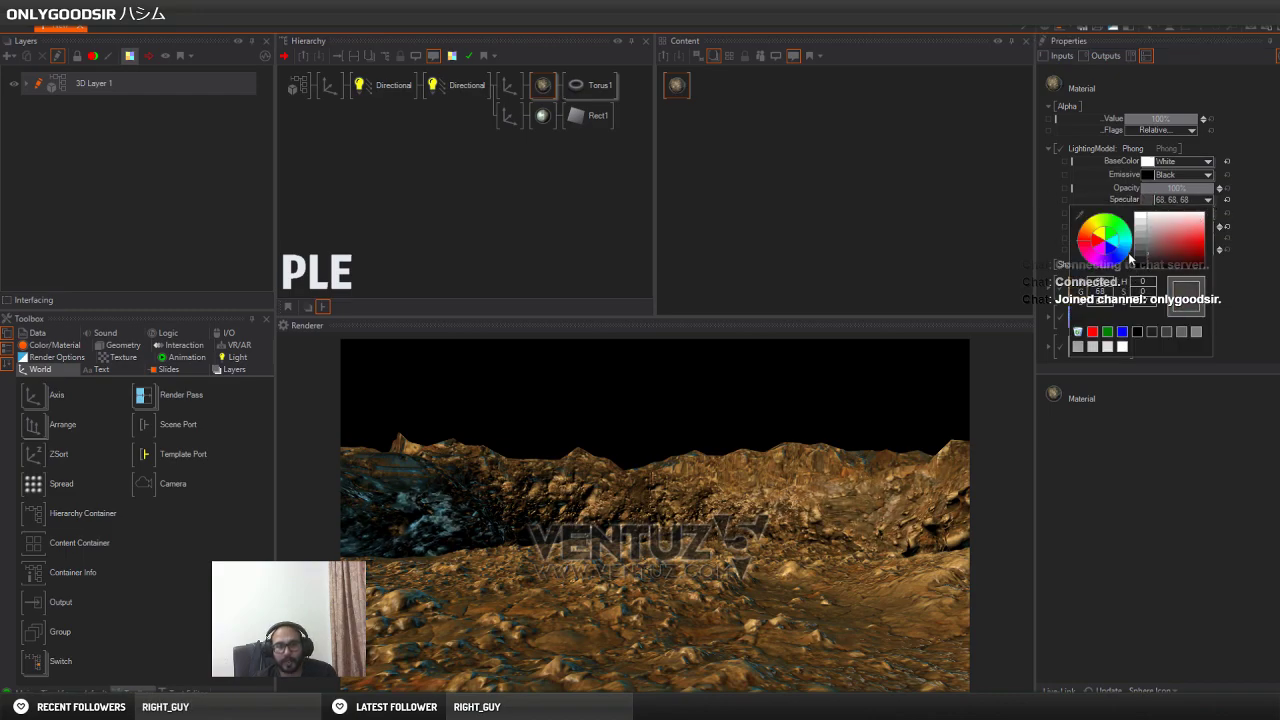
pyautogui.moveTo(1124, 268); pyautogui.dragTo(1122, 266)
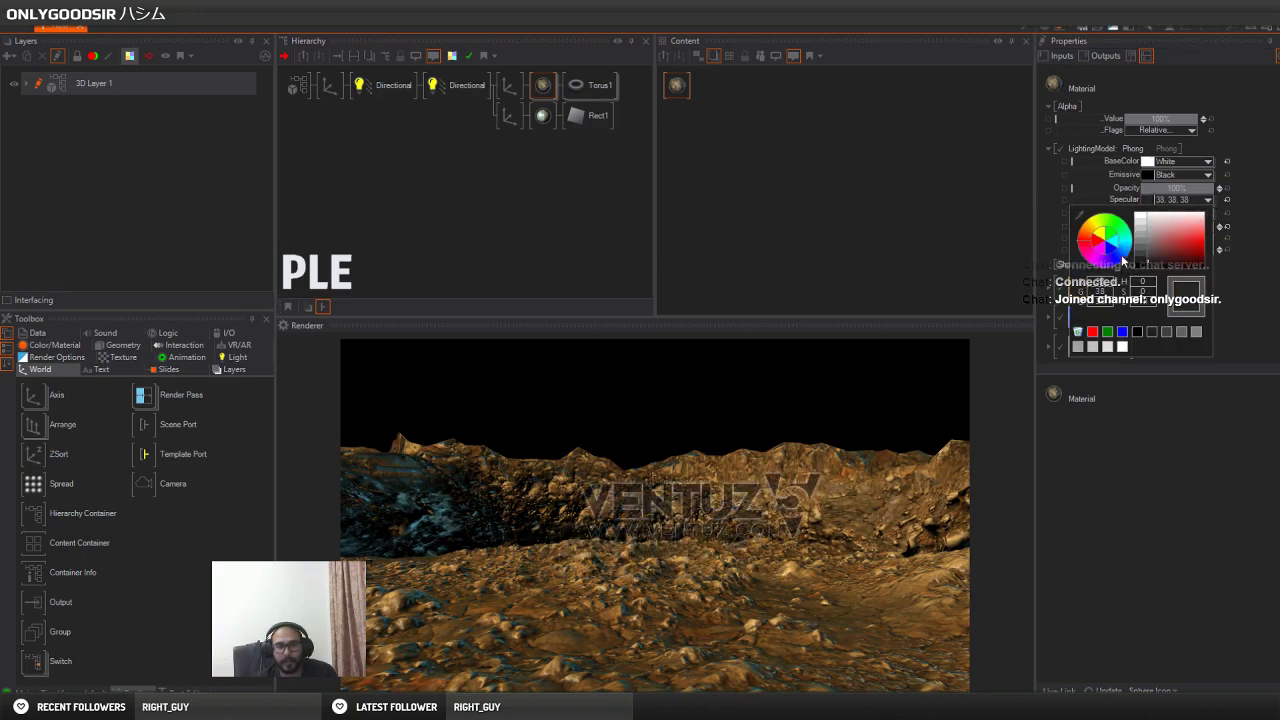
pyautogui.click(1236, 205)
# Rotate the whole scene by setting the main Axis's Y rotation to -562
pyautogui.click(332, 87)
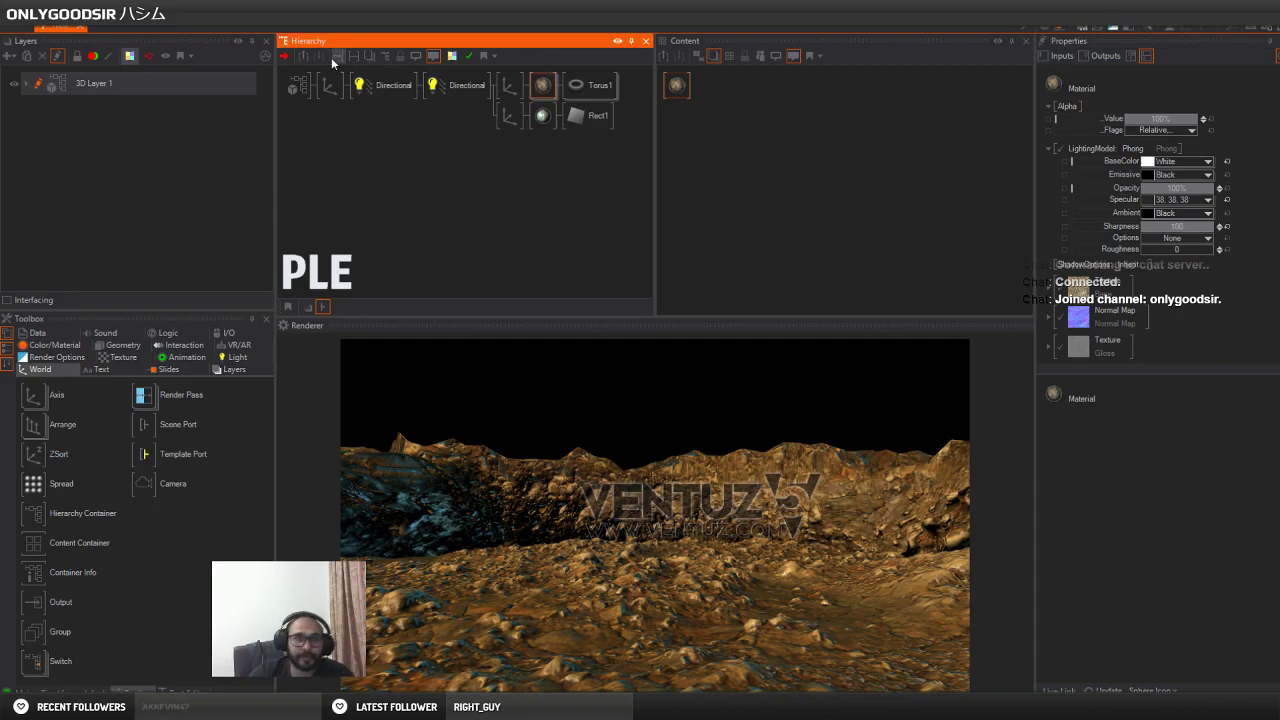
pyautogui.moveTo(1169, 186); pyautogui.dragTo(1127, 188)
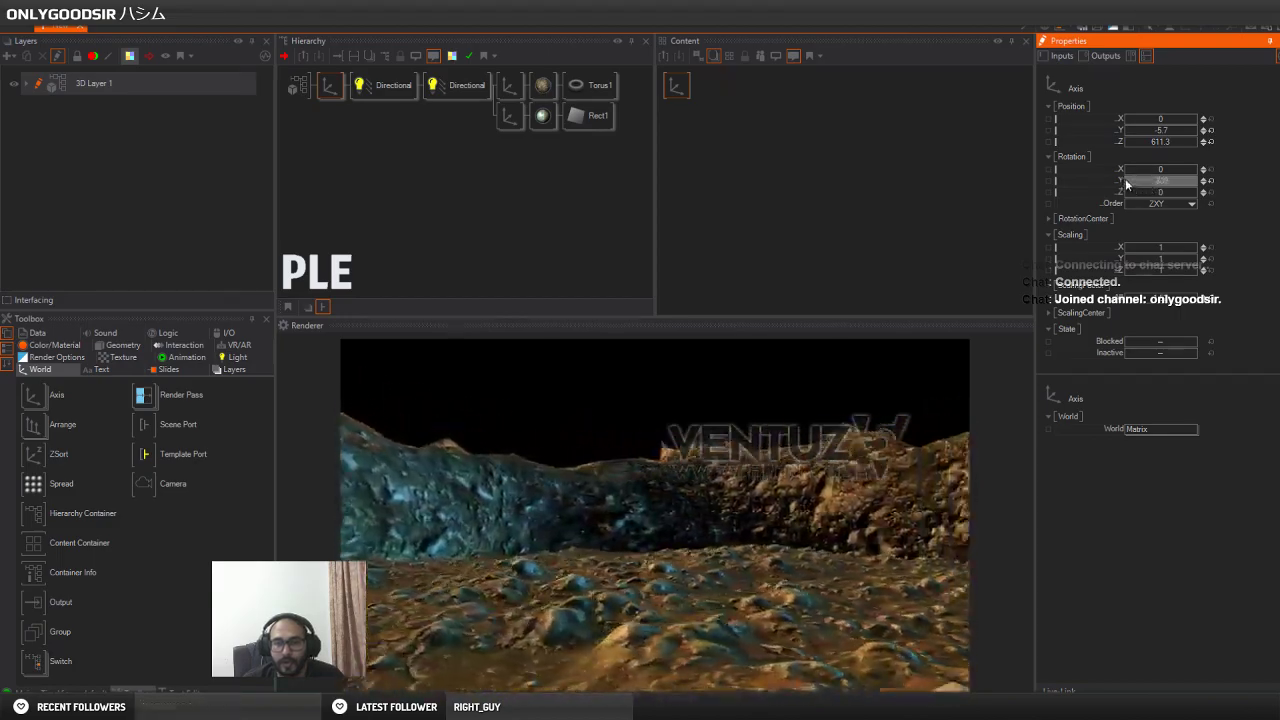
pyautogui.moveTo(1126, 182); pyautogui.dragTo(1190, 181)
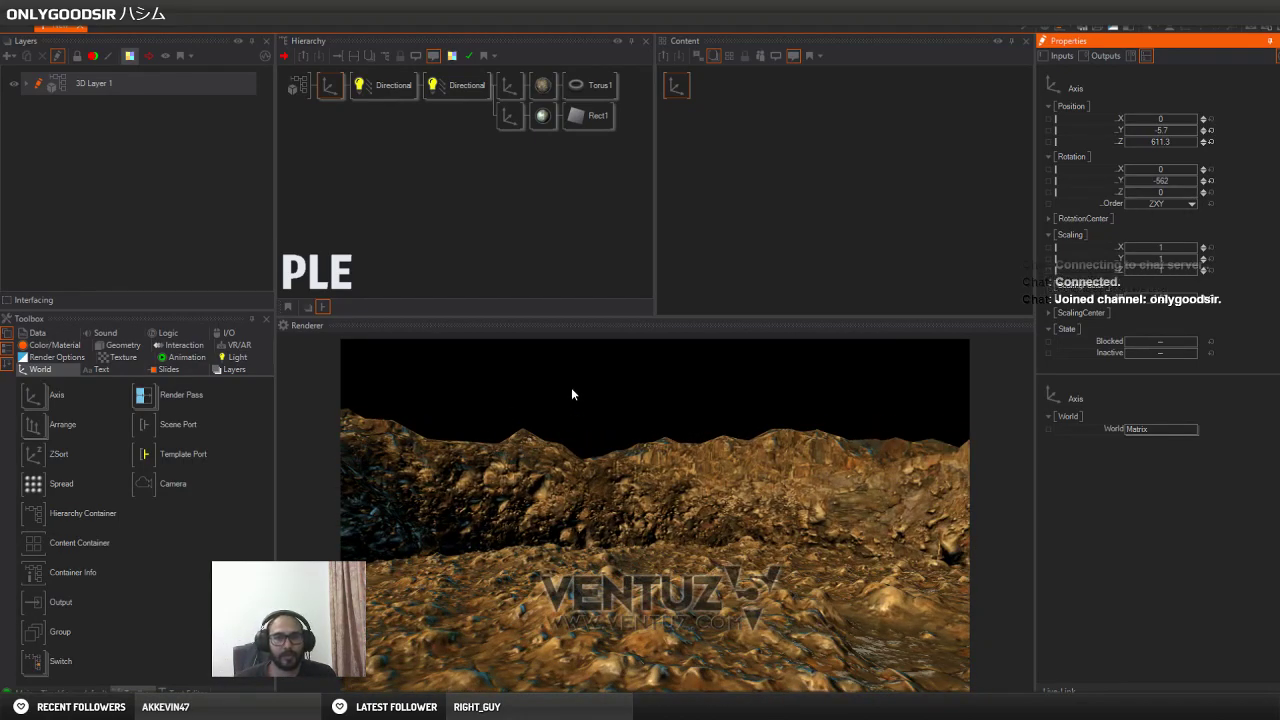
# Switch to Chrome and search Google Images for "sky hdri" in a new tab
pyautogui.click(145, 708)
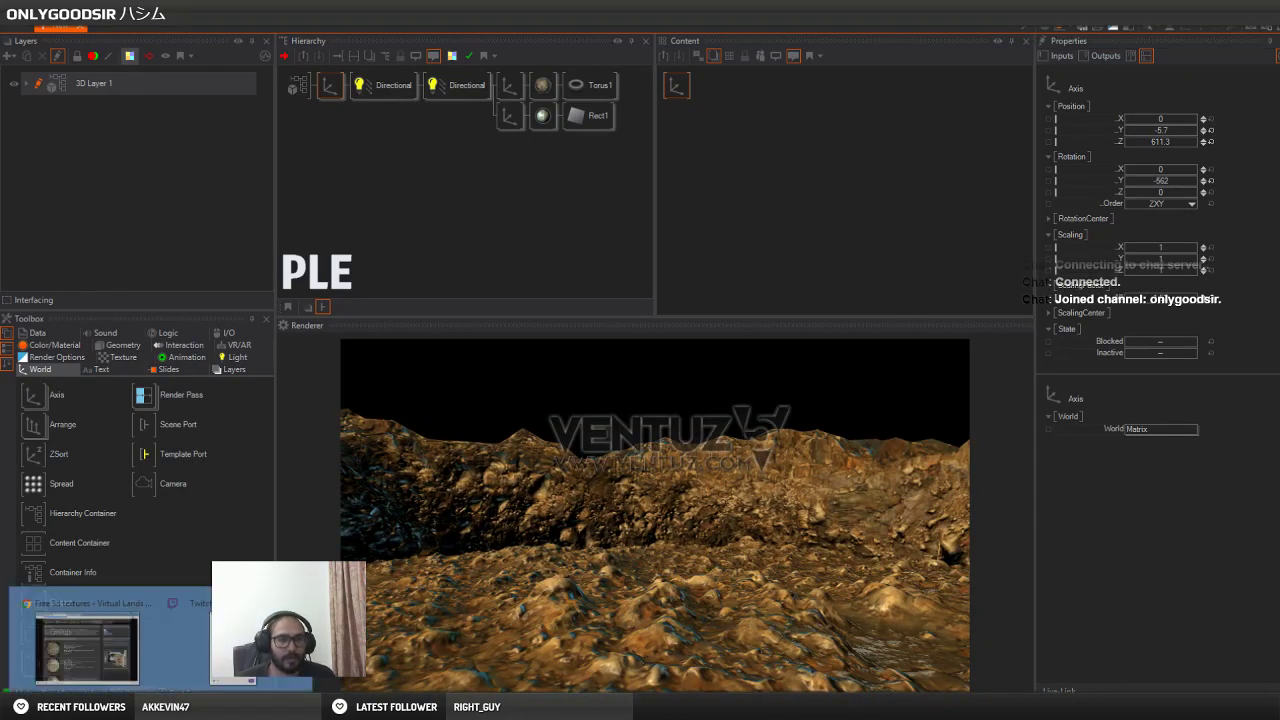
pyautogui.click(112, 652)
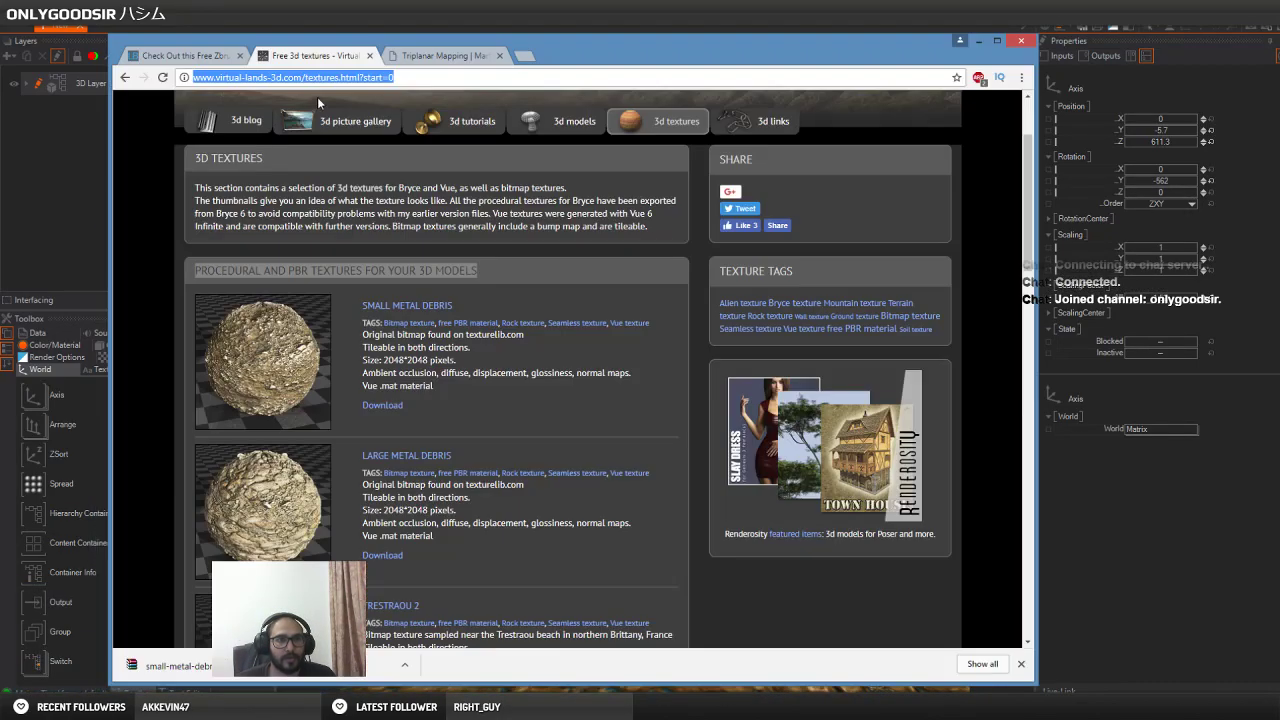
pyautogui.click(526, 58)
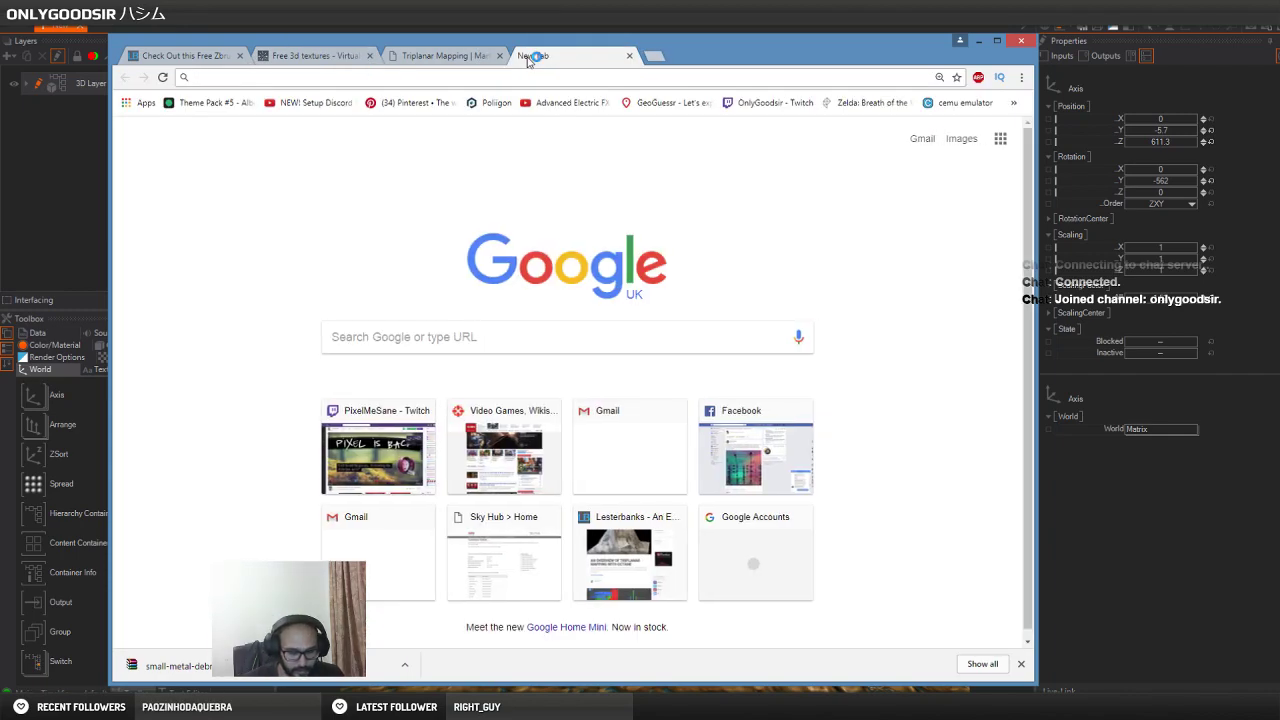
pyautogui.write('sky')
pyautogui.press('BackSpace')
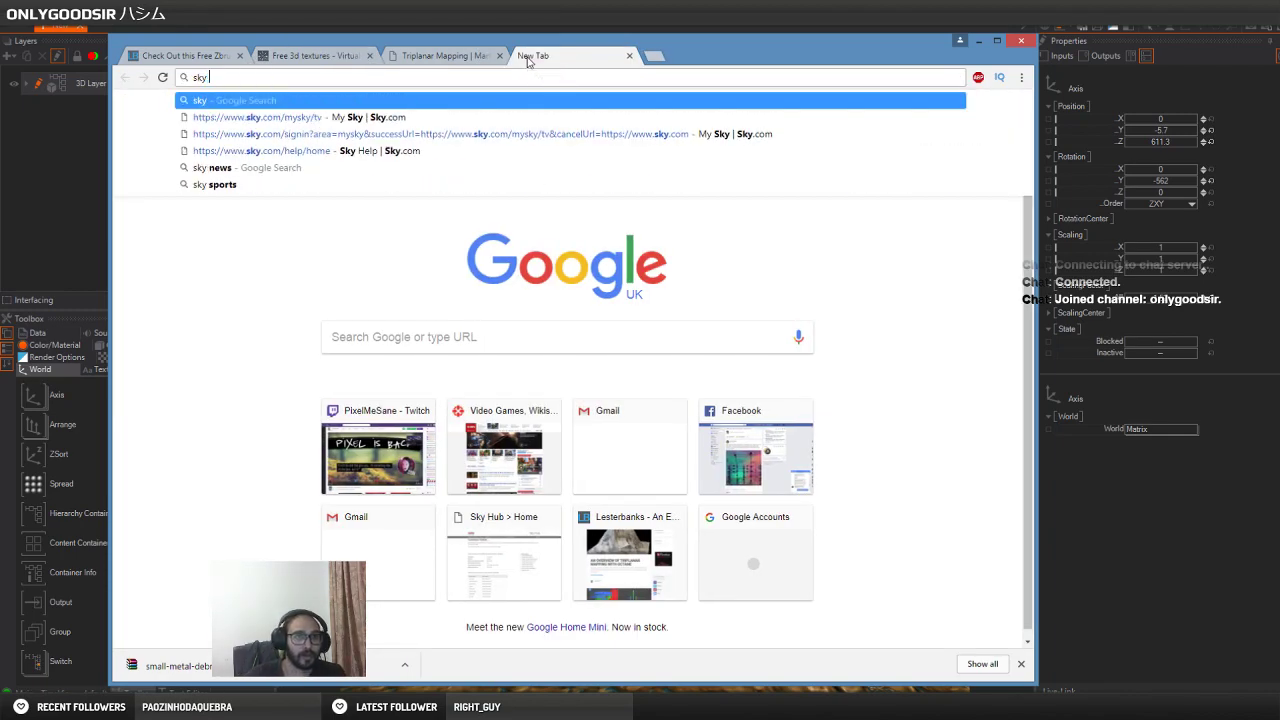
pyautogui.write('hdr')
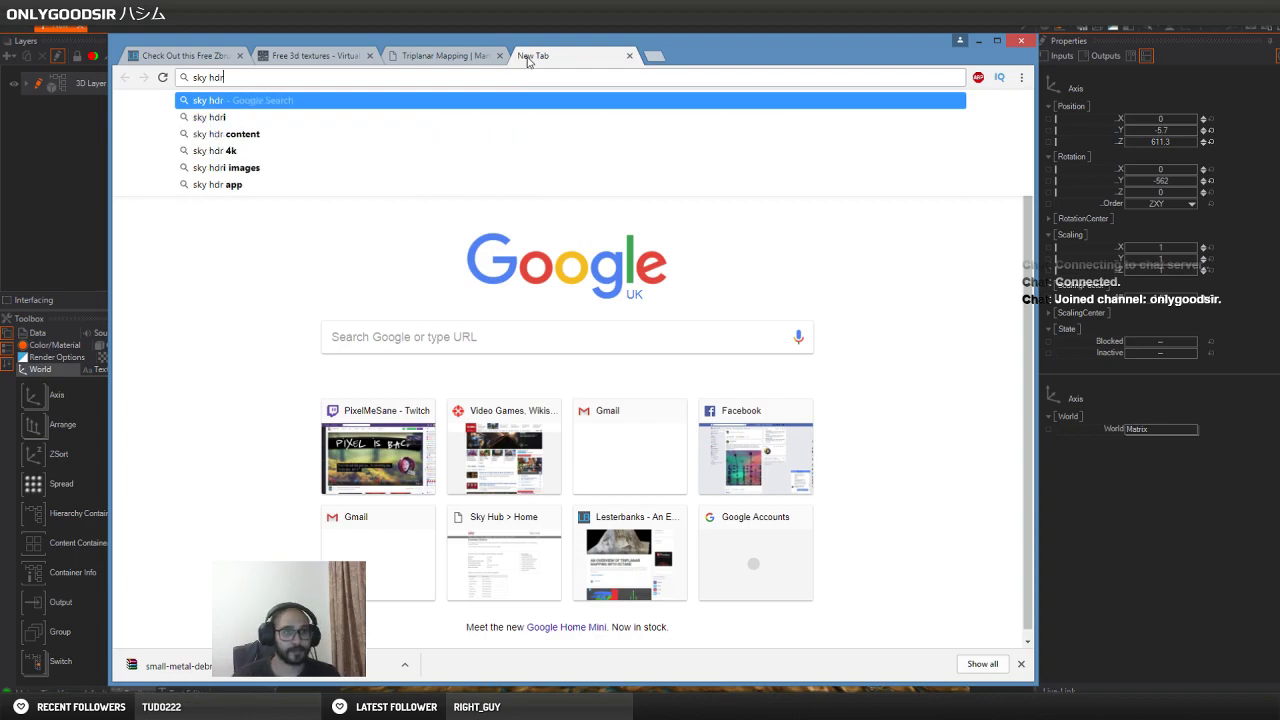
pyautogui.write('i')
pyautogui.press('Return')
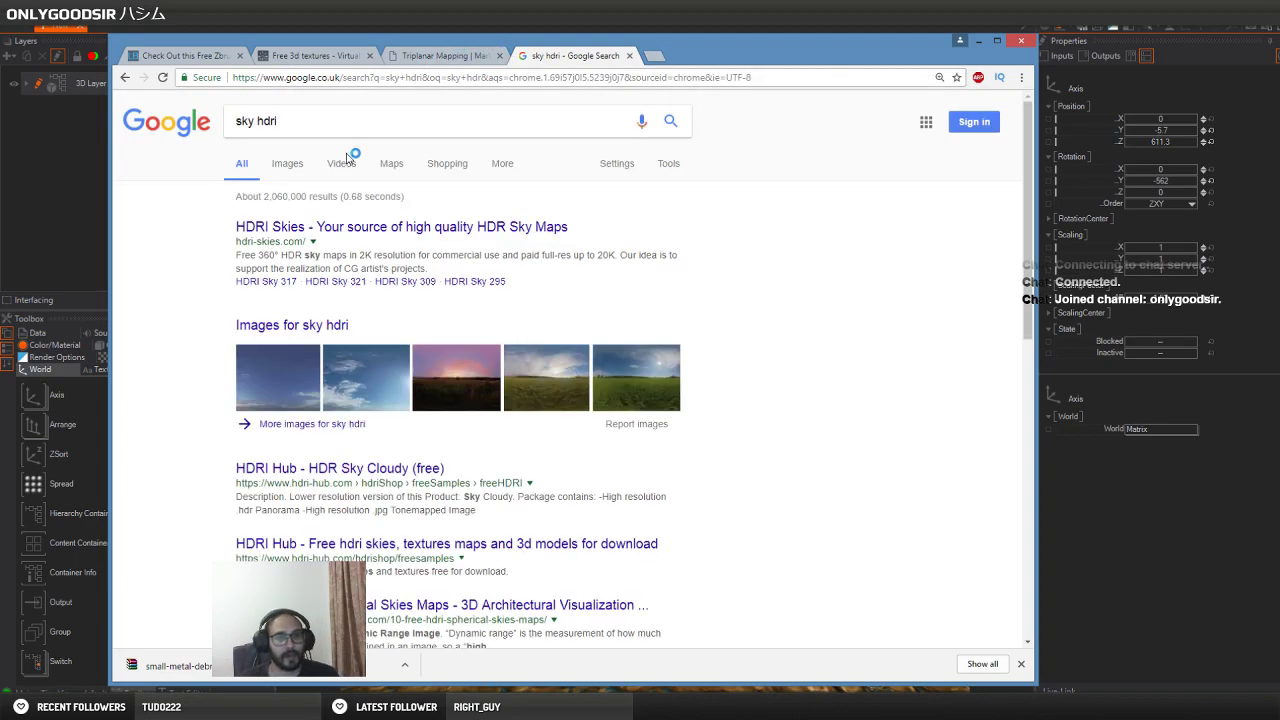
pyautogui.click(287, 163)
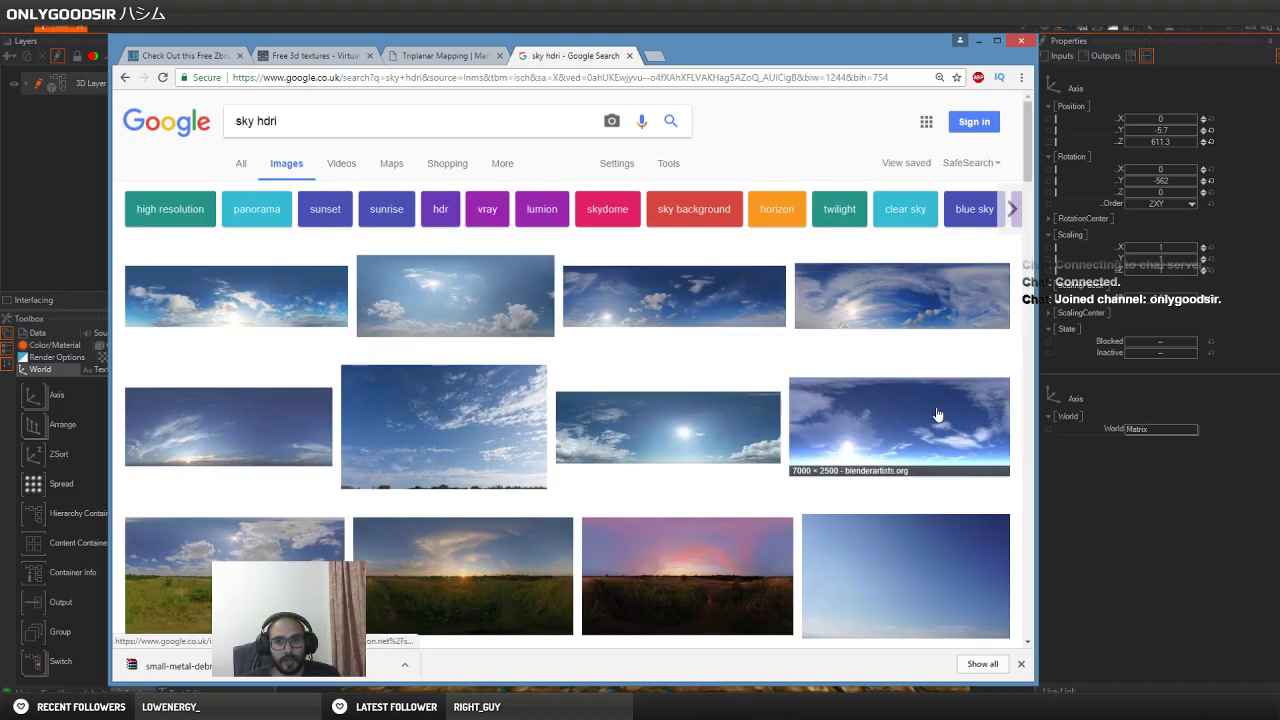
# Narrow the sky image results to sunset and preview the pink cloud skymap from blenderartists.org among the other skies
pyautogui.scroll(-10, 652, 460)
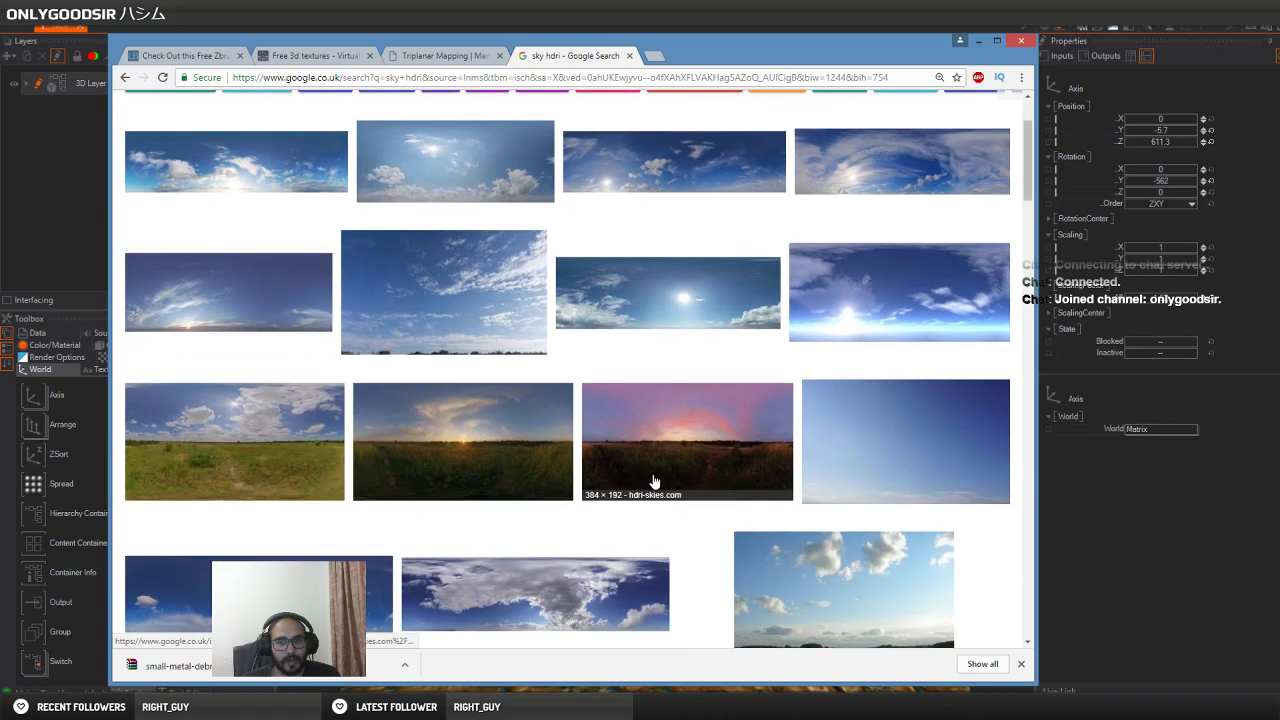
pyautogui.scroll(10, 658, 461)
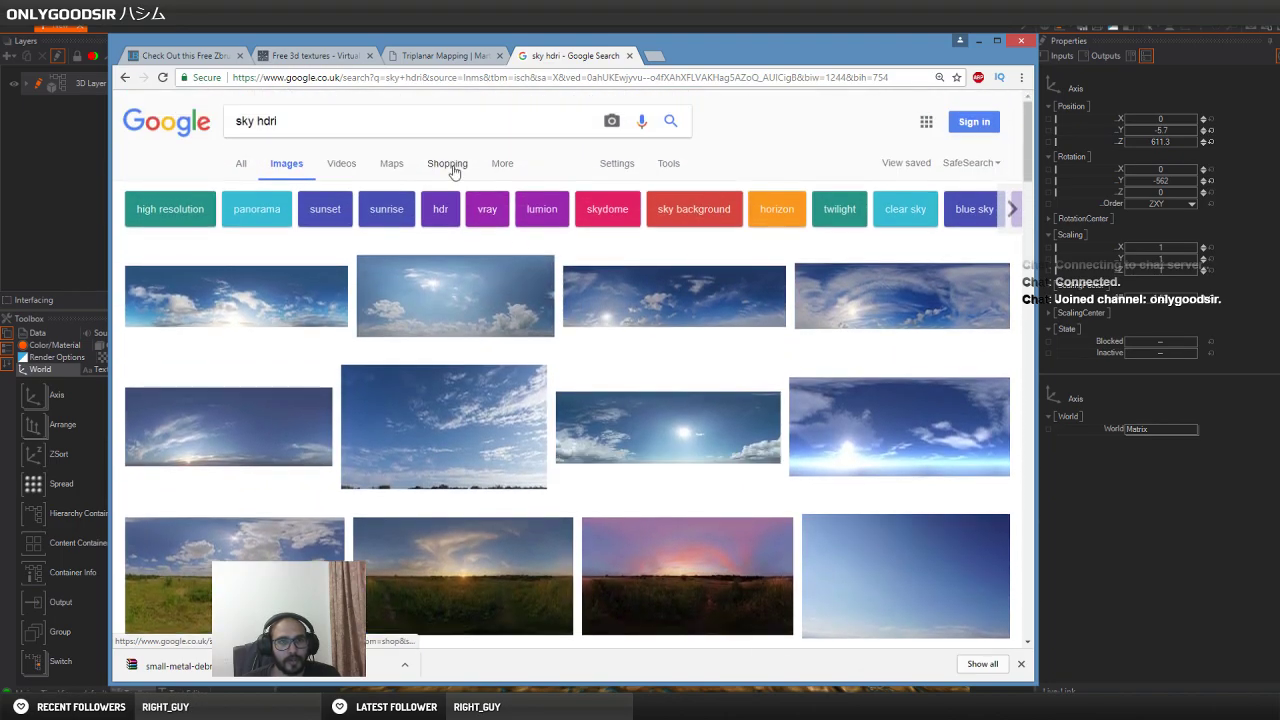
pyautogui.click(318, 213)
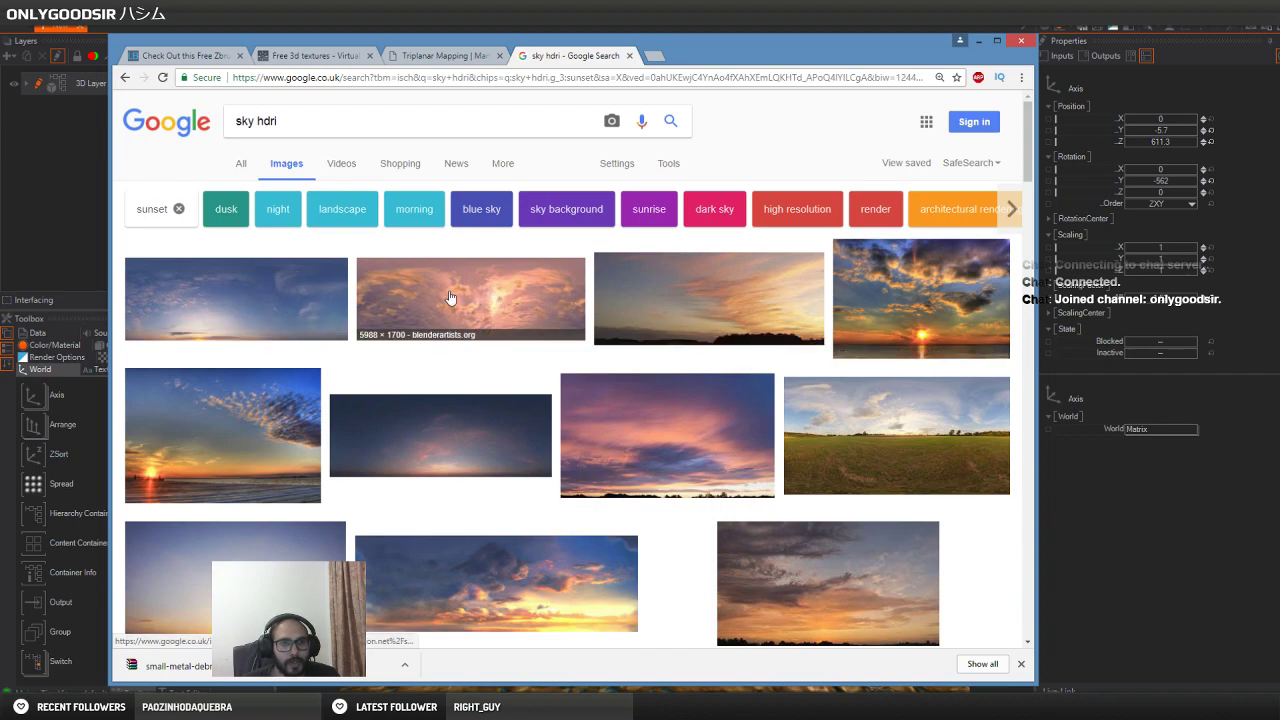
pyautogui.click(525, 300)
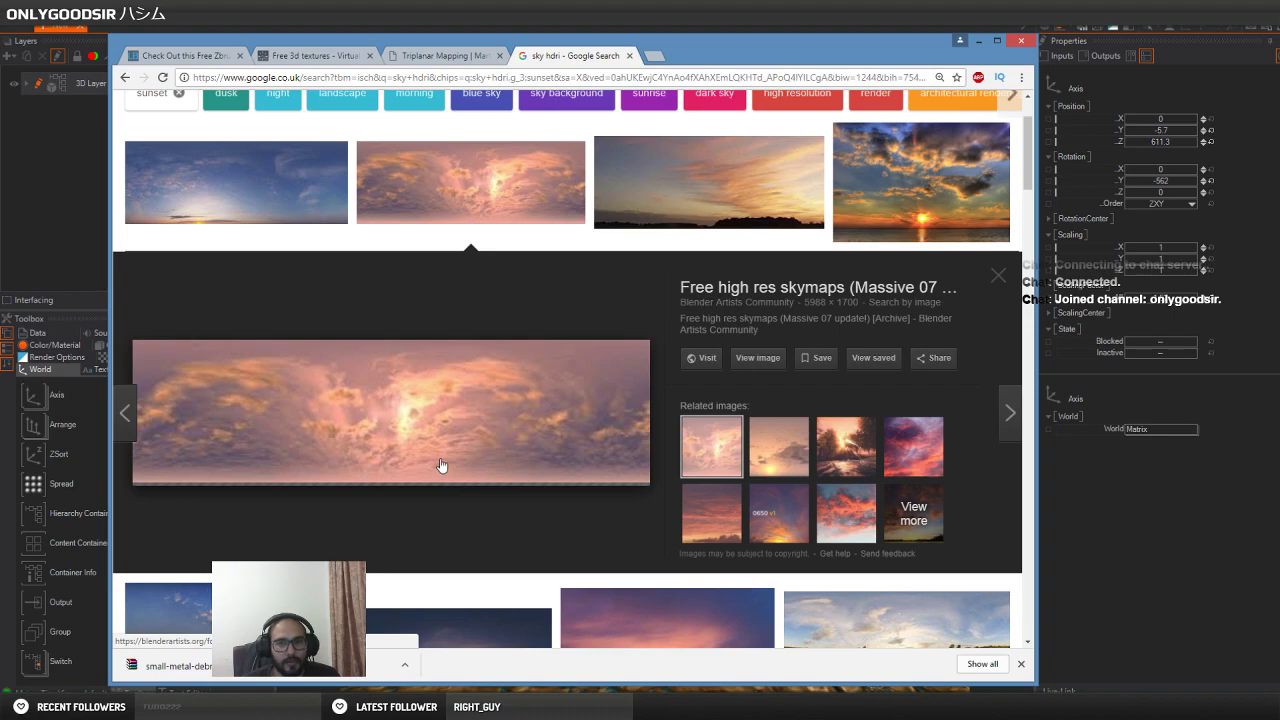
pyautogui.scroll(-7, 722, 357)
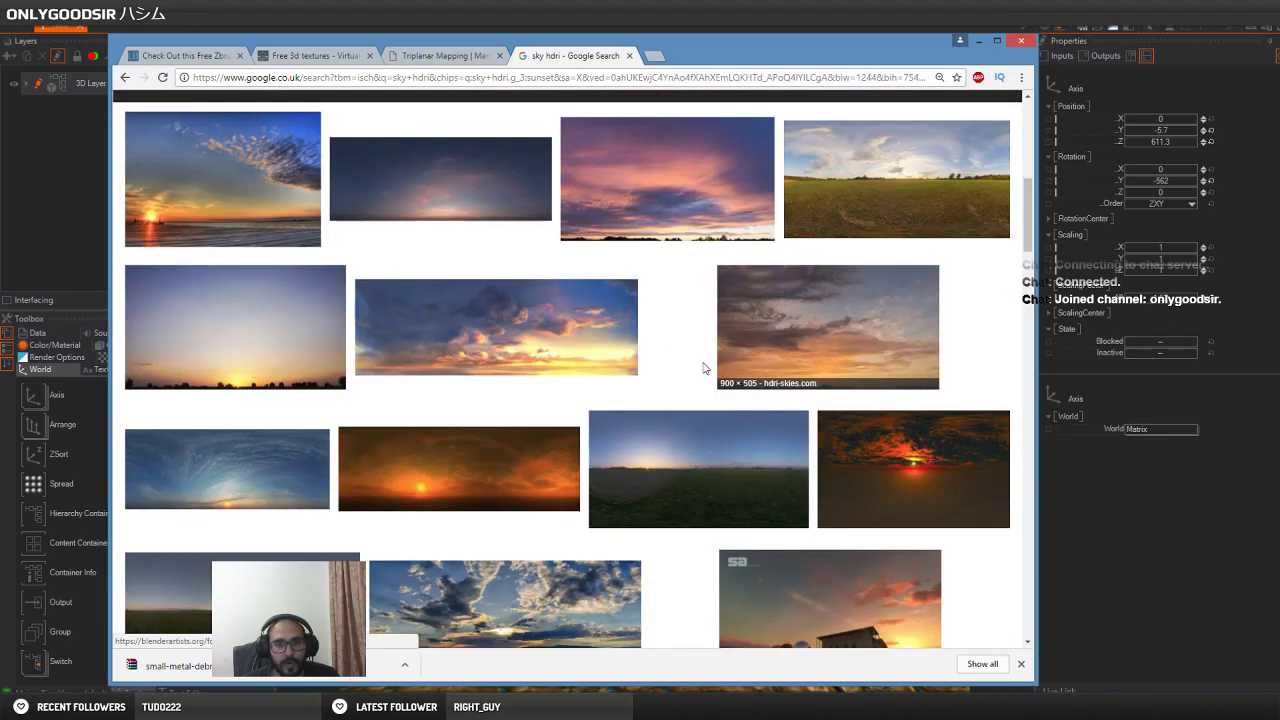
# Download the 4500 × 1416 fiery orange sunset panorama from Accustudio and copy it into the Desktop's New folder with the debris textures
pyautogui.click(476, 444)
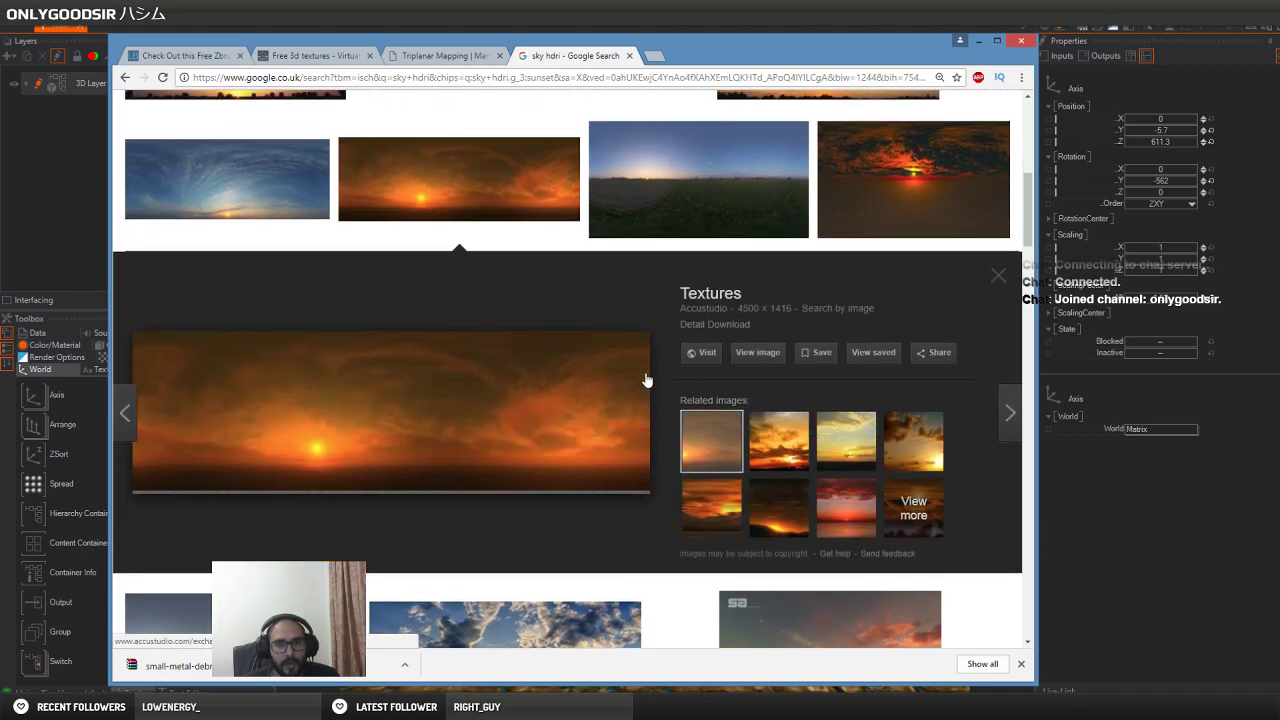
pyautogui.click(758, 354)
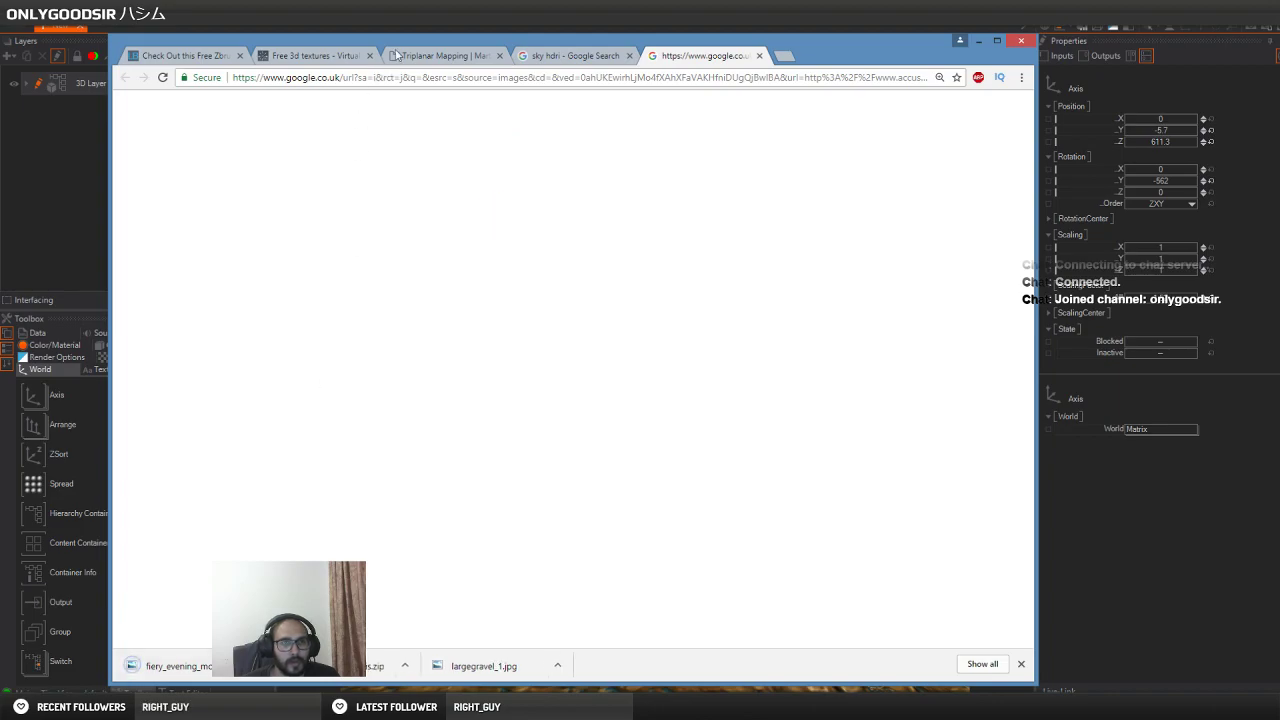
pyautogui.click(150, 705)
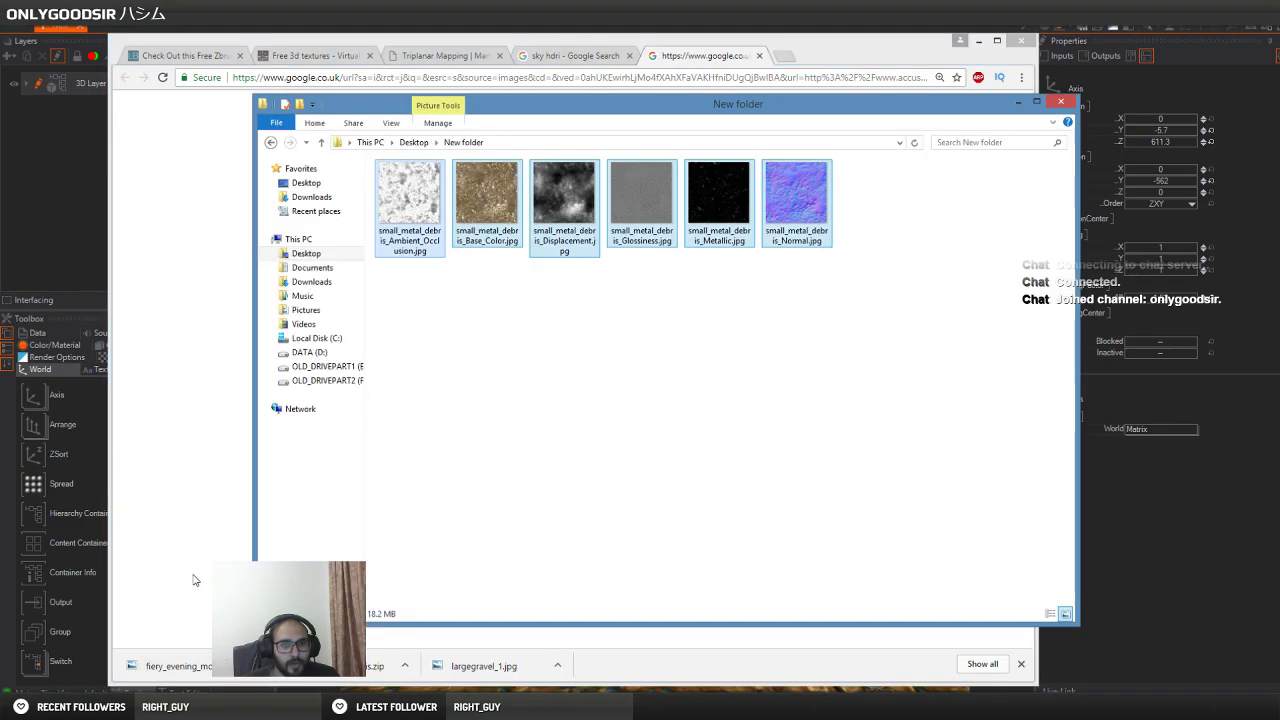
pyautogui.moveTo(170, 666); pyautogui.dragTo(1058, 464)
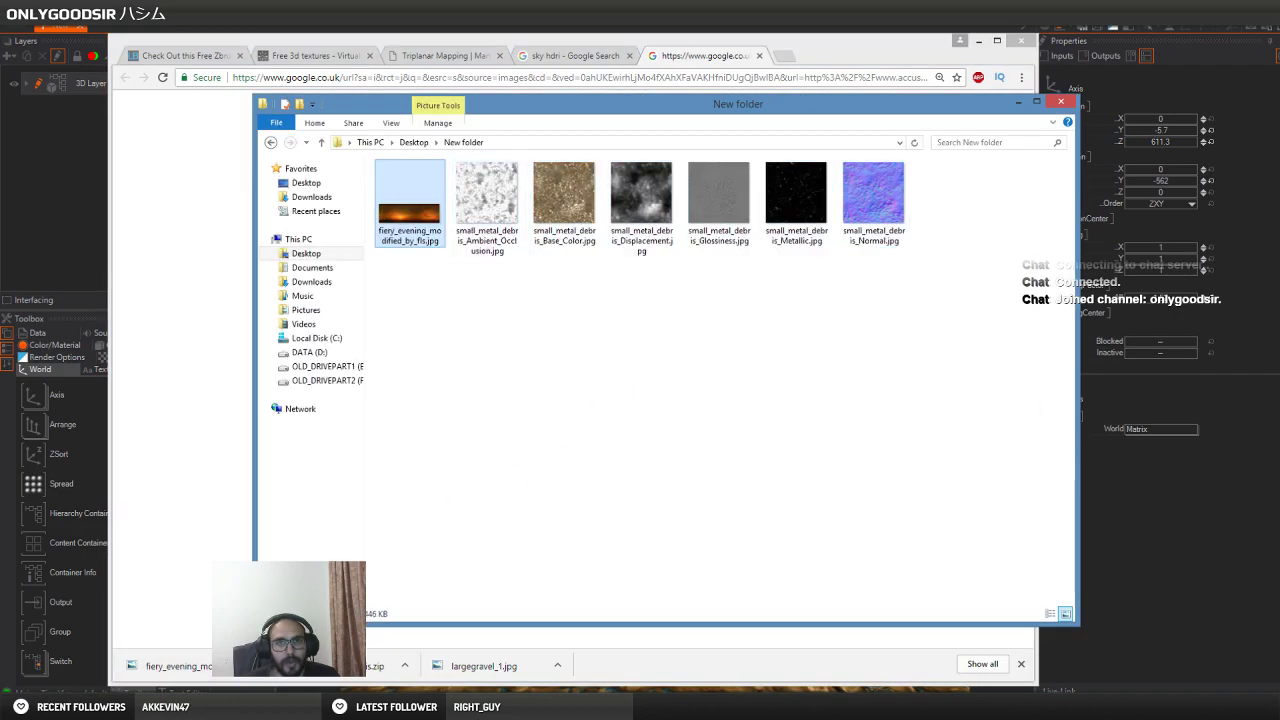
# Back in Ventuz, add a new Axis under the main Axis on its own branch ahead of the directional lights
pyautogui.click(610, 16)
pyautogui.doubleClick(437, 162)
pyautogui.click(390, 158)
pyautogui.doubleClick(389, 177)
pyautogui.write('ax')
pyautogui.moveTo(410, 207); pyautogui.dragTo(361, 84)
# Attach a white Material with the No Light lighting model to the new Axis
pyautogui.doubleClick(400, 87)
pyautogui.write('c')
pyautogui.moveTo(412, 118); pyautogui.dragTo(376, 87)
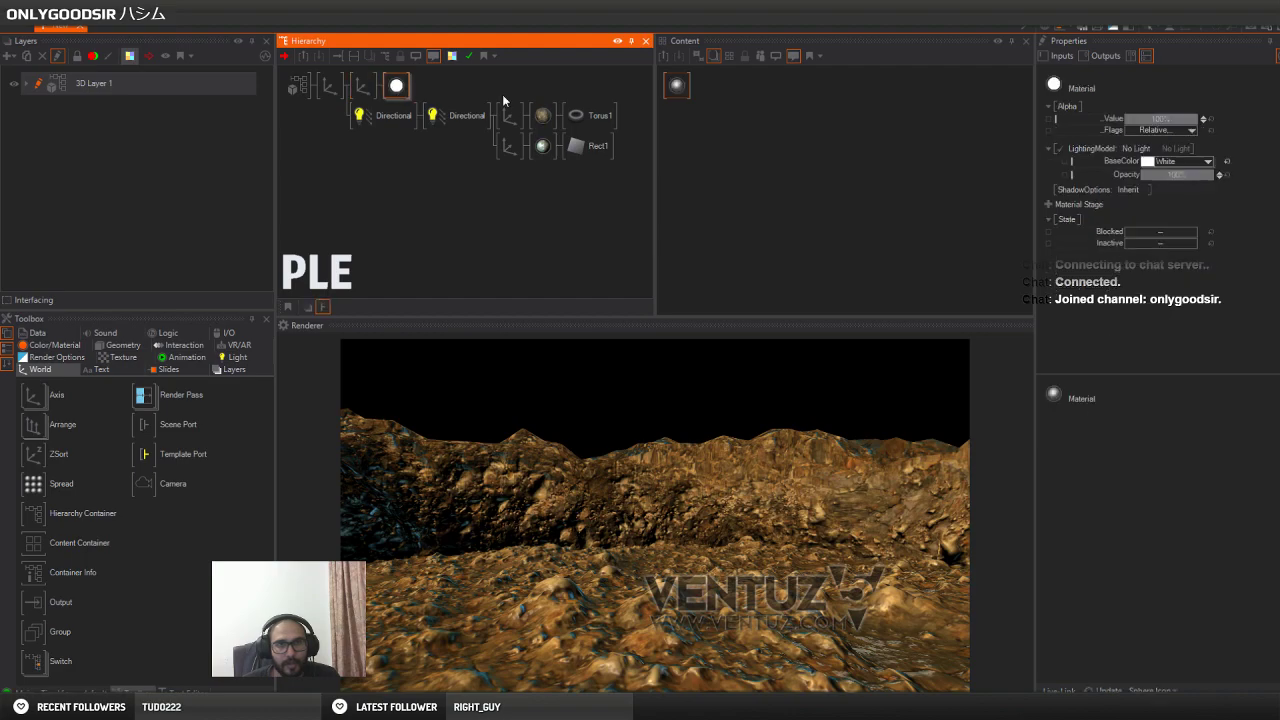
# Attach a Sphere geometry to the new white Material and scale up the Axis of that sky branch
pyautogui.doubleClick(448, 90)
pyautogui.write('sp')
pyautogui.moveTo(471, 144); pyautogui.dragTo(408, 88)
pyautogui.click(370, 88)
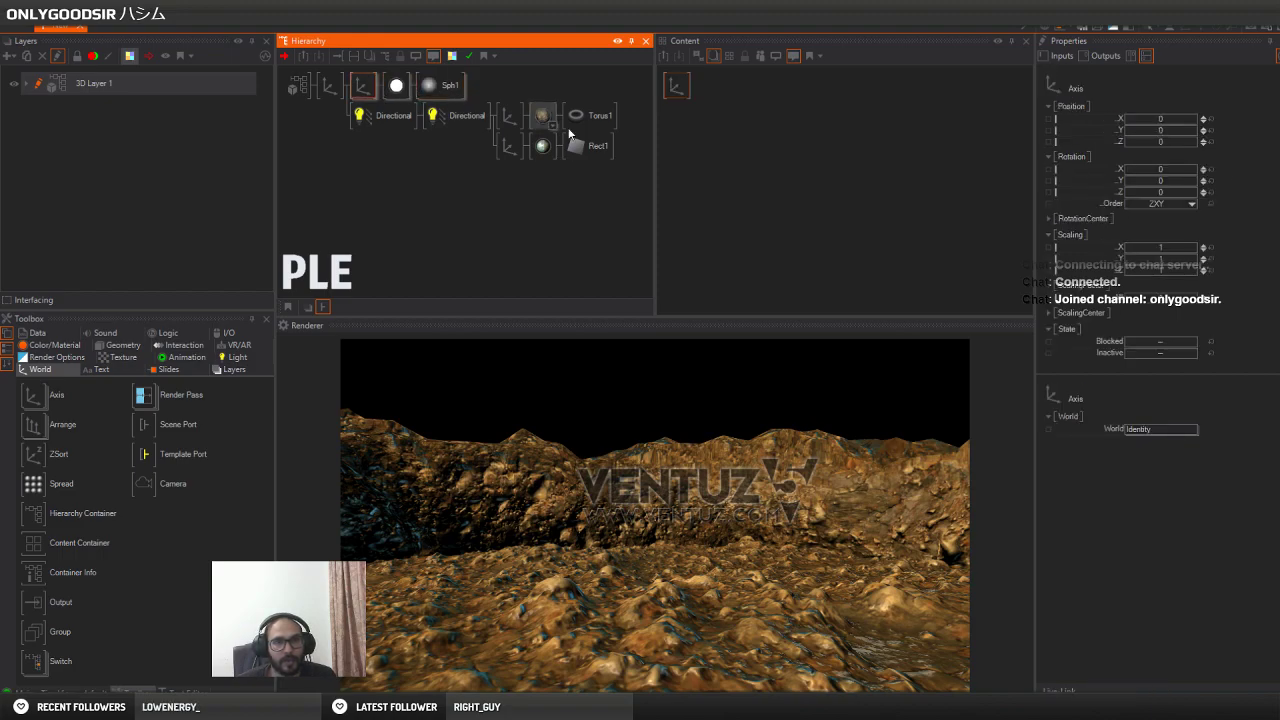
pyautogui.click(1165, 347)
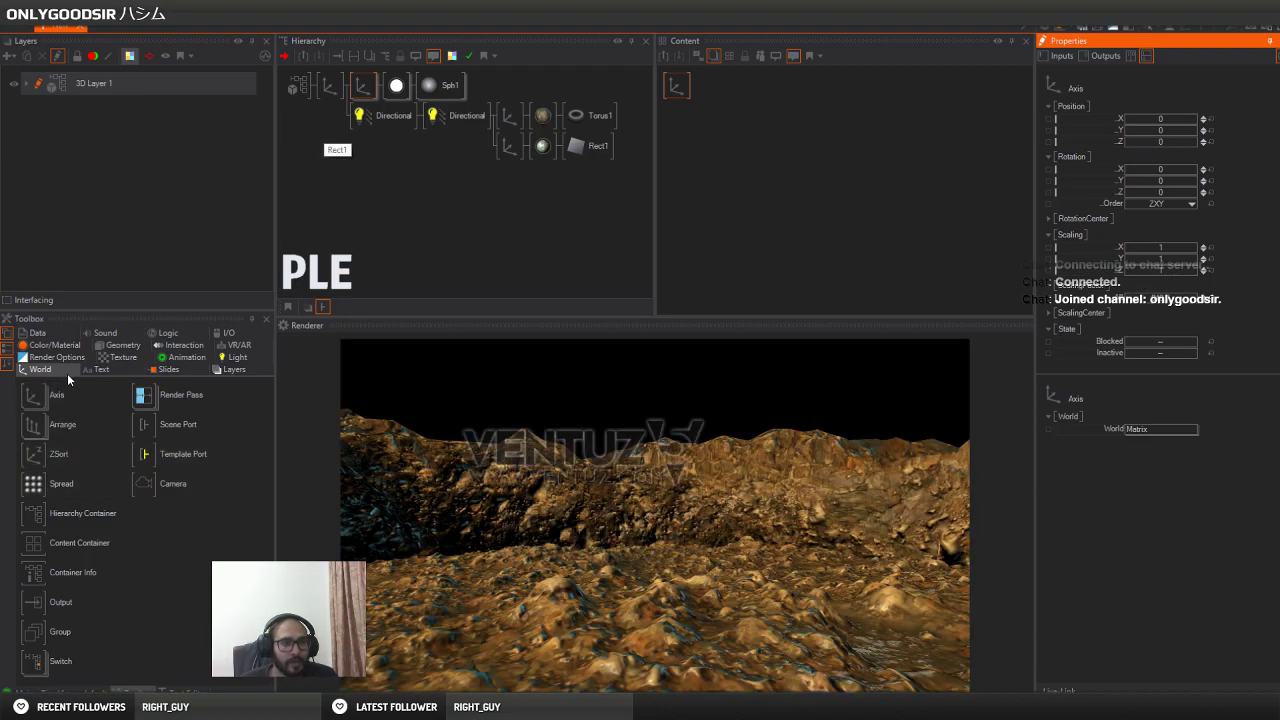
# Insert a RenderOptions node with backface culling None ahead of the sky Axis, and enlarge that Axis so the sphere surrounds the landscape
pyautogui.click(57, 358)
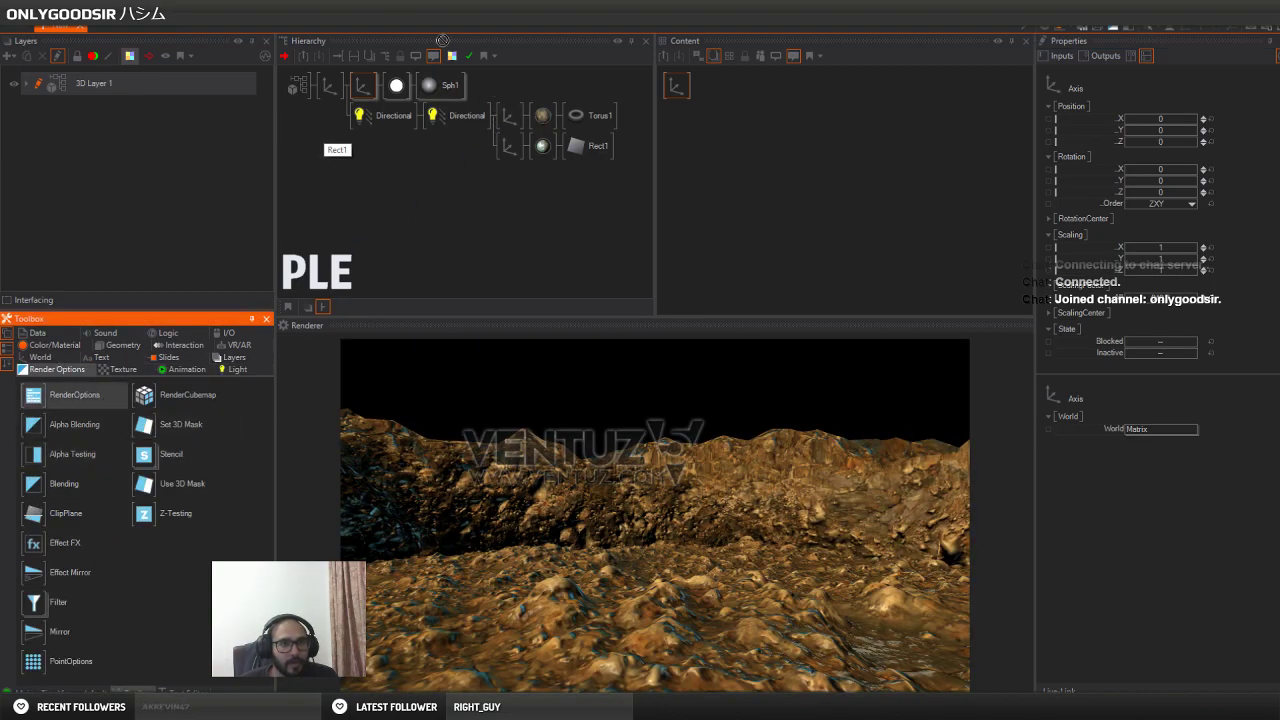
pyautogui.moveTo(358, 91); pyautogui.dragTo(361, 90)
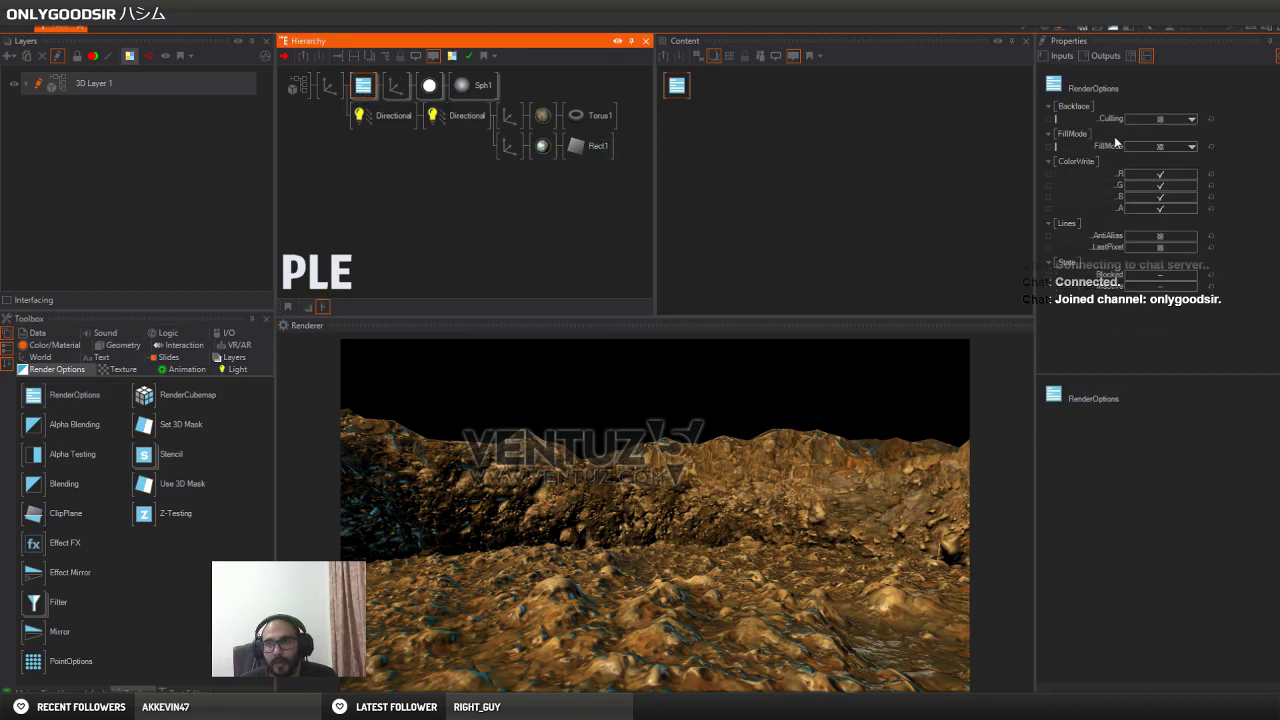
pyautogui.click(1163, 119)
pyautogui.click(1156, 152)
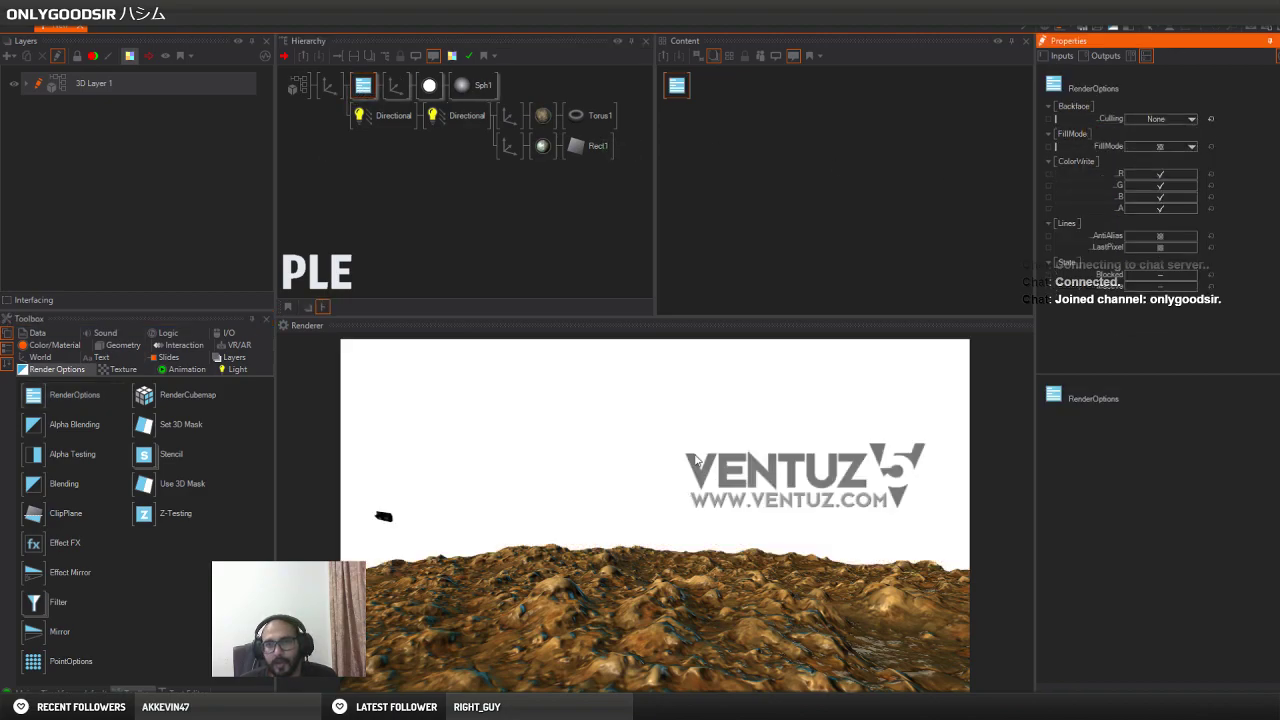
pyautogui.click(398, 86)
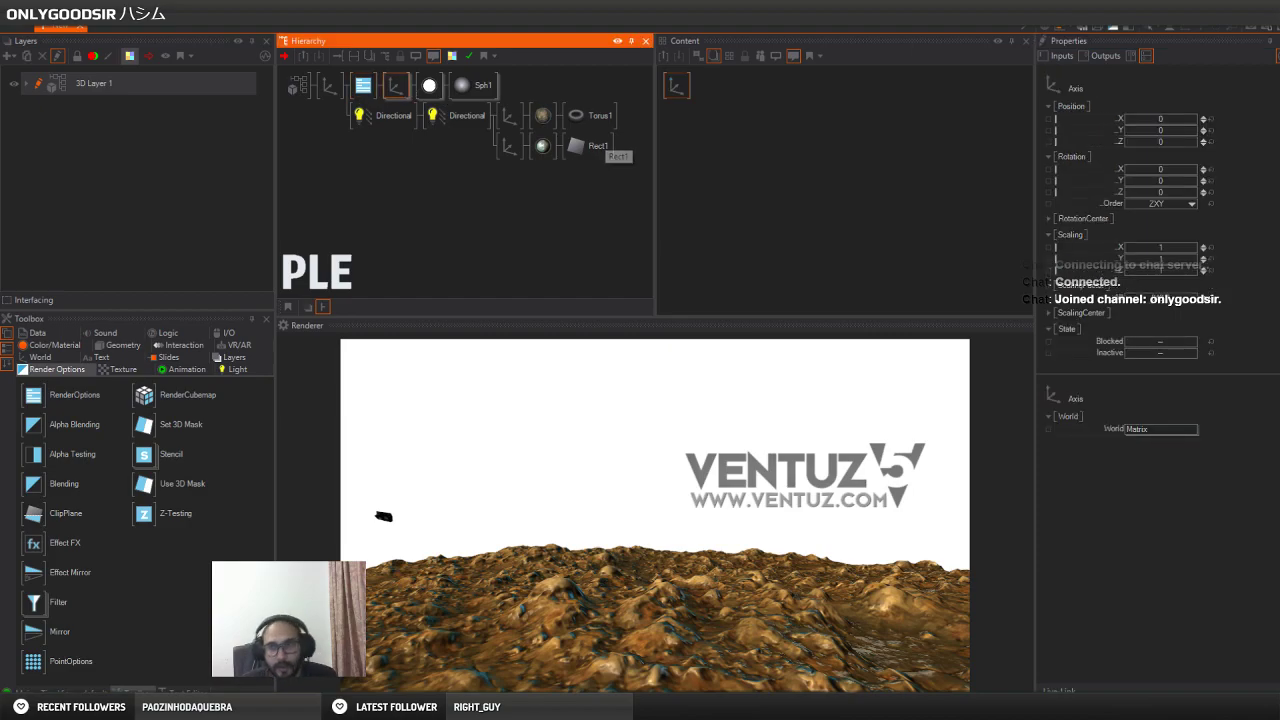
pyautogui.moveTo(1163, 300); pyautogui.dragTo(1198, 300)
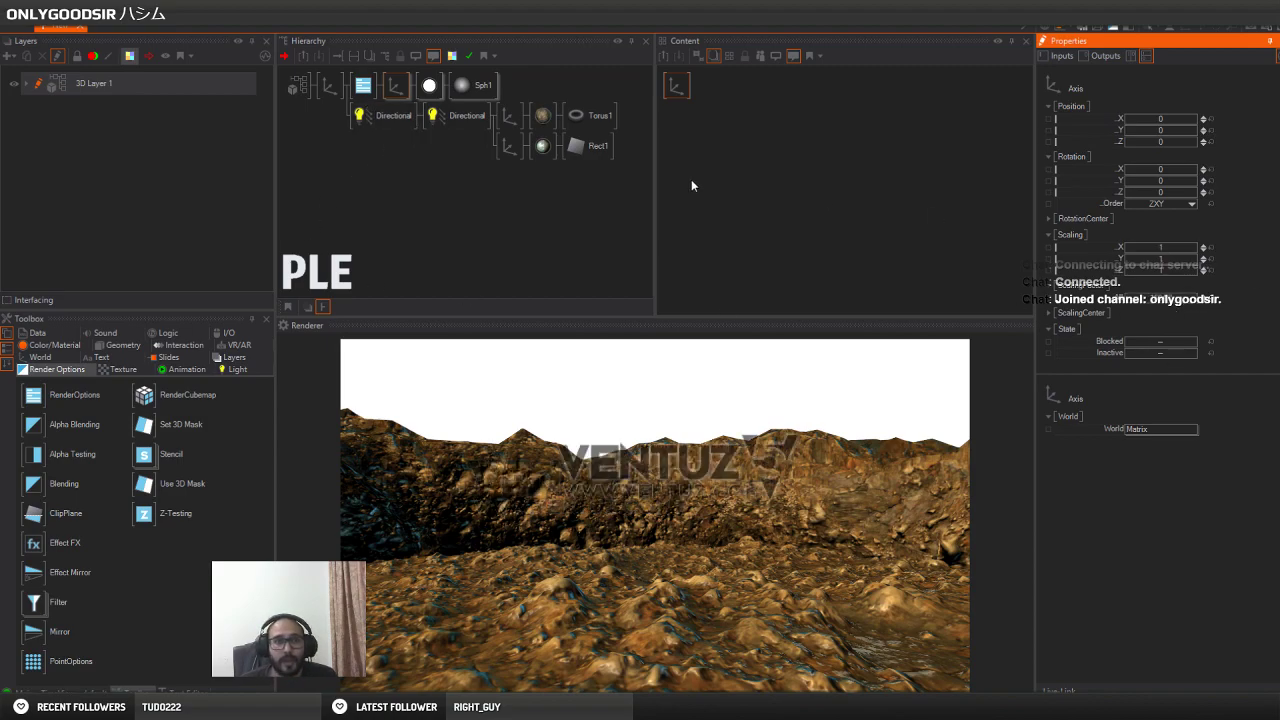
# Add a Base texture stage to the sky sphere's Material and load fiery_evening_modified_by_fls.jpg into it
pyautogui.click(429, 86)
pyautogui.click(1049, 204)
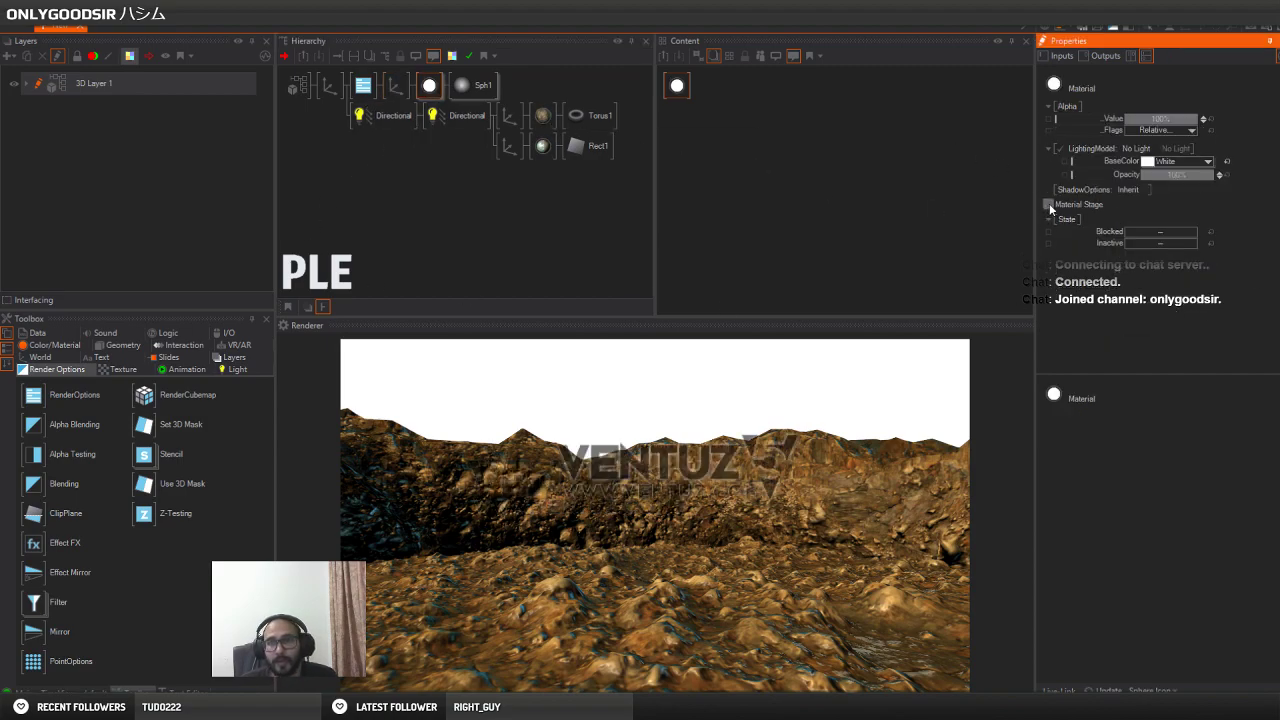
pyautogui.moveTo(1007, 209)
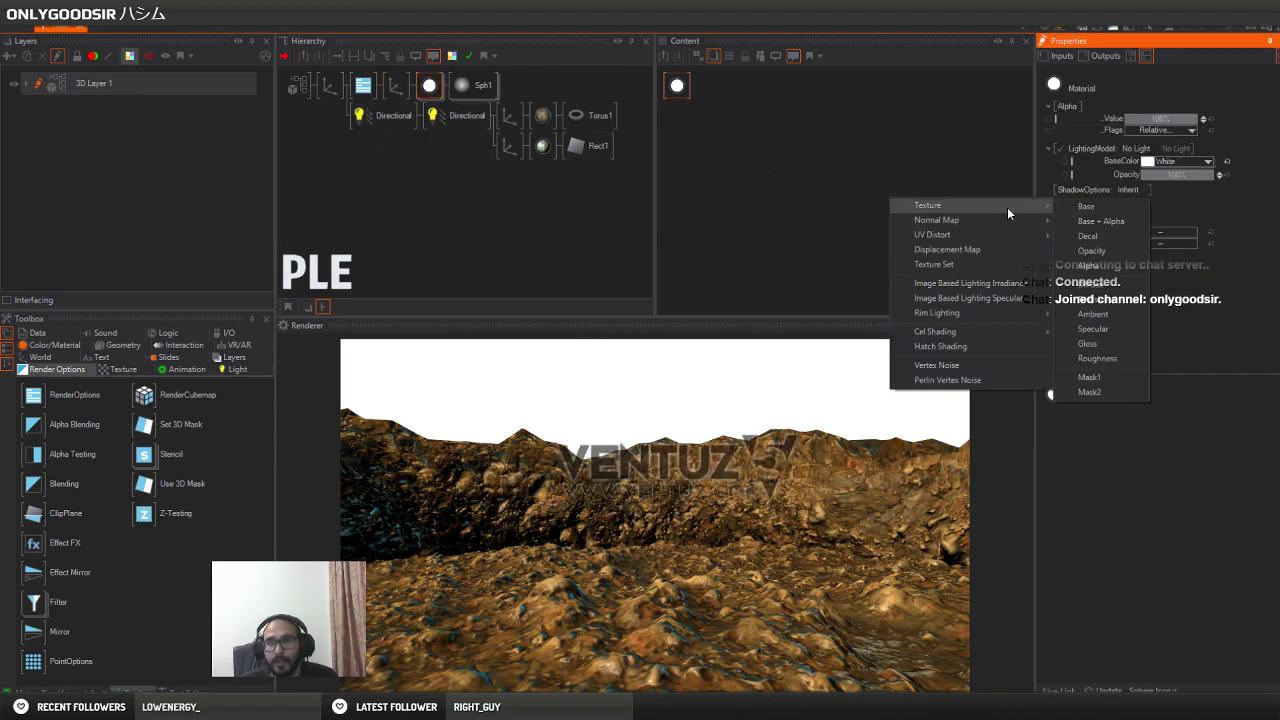
pyautogui.click(1086, 206)
pyautogui.click(1078, 211)
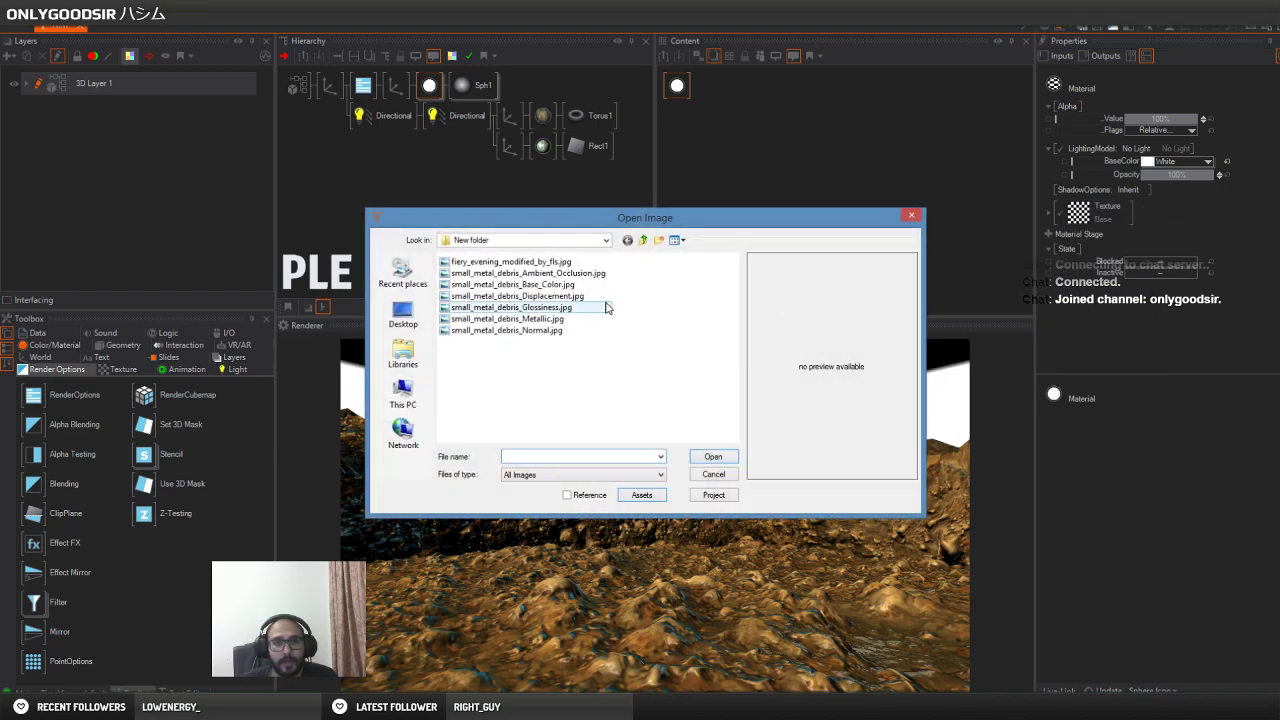
pyautogui.click(510, 262)
pyautogui.click(726, 457)
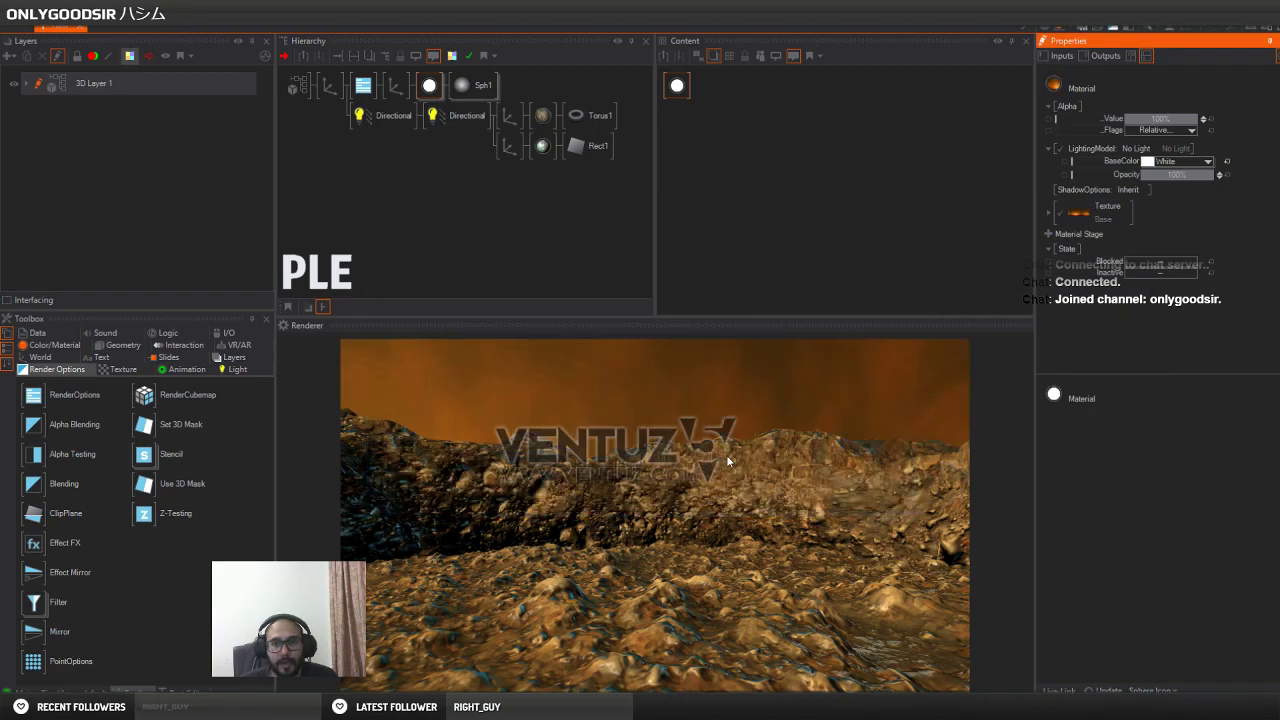
# Rescale the main Axis and move it to Y -222.1 and Z 527.6
pyautogui.click(330, 88)
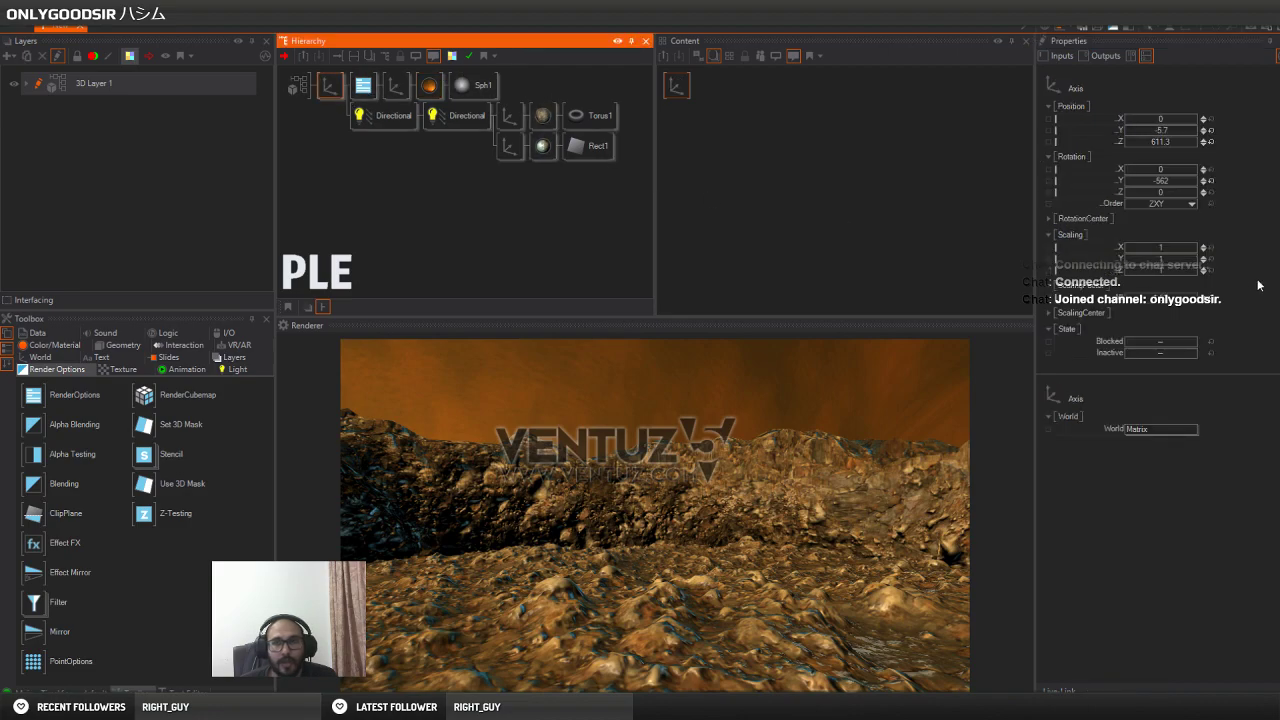
pyautogui.moveTo(1166, 304)
pyautogui.mouseDown()
pyautogui.moveTo(1126, 303)
pyautogui.moveTo(1160, 302)
pyautogui.mouseUp()
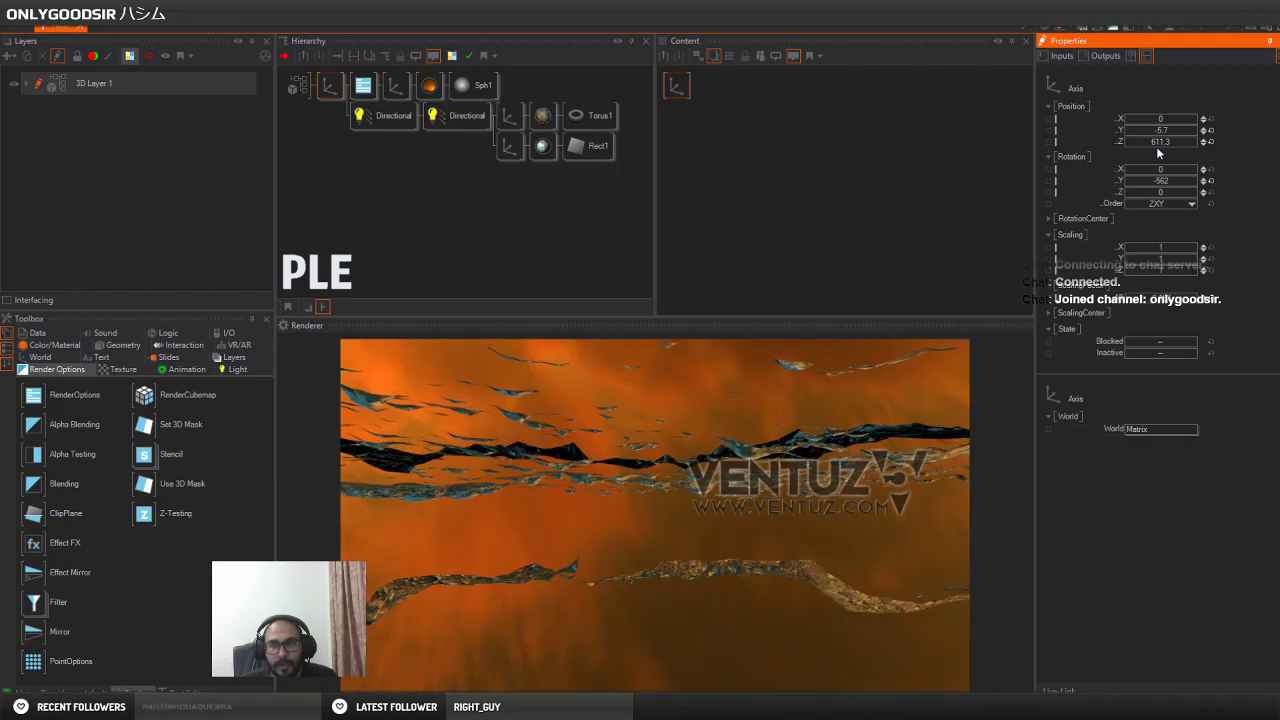
pyautogui.moveTo(1171, 133); pyautogui.dragTo(1125, 136)
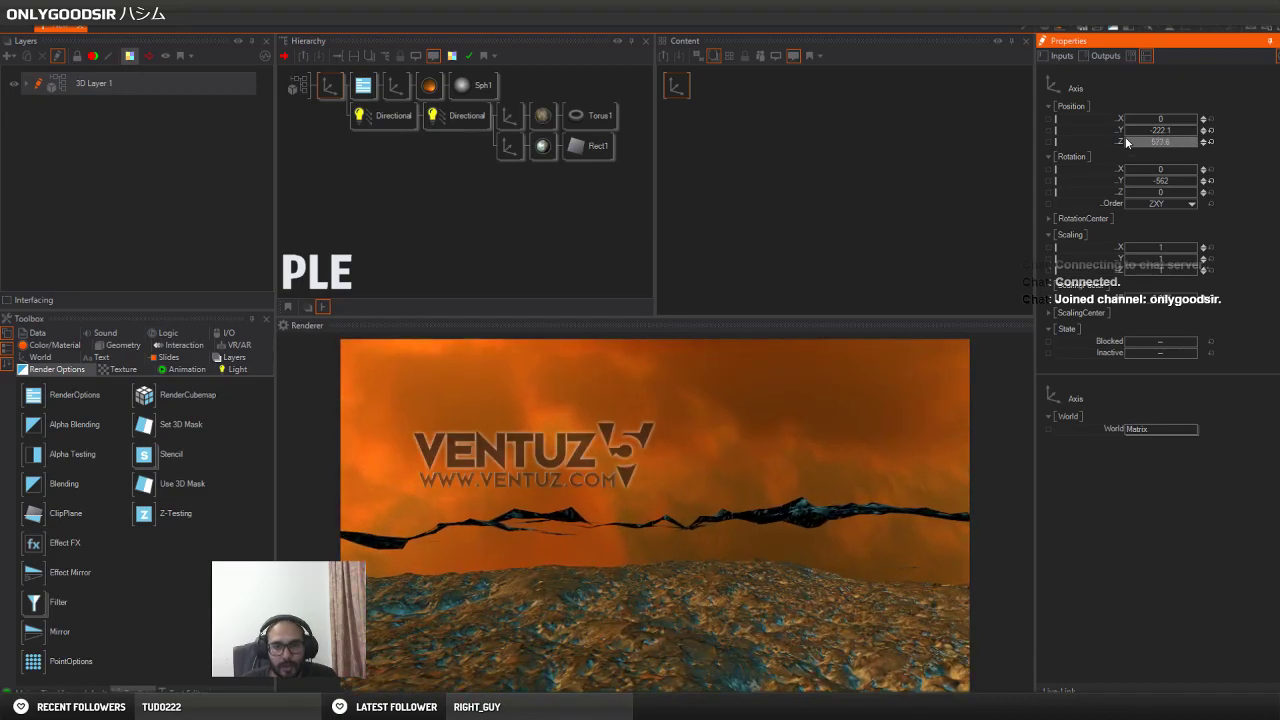
# Reset the main Axis's position and Y rotation, and move it to Y -161 and Z 639.3
pyautogui.click(1211, 142)
pyautogui.click(1211, 131)
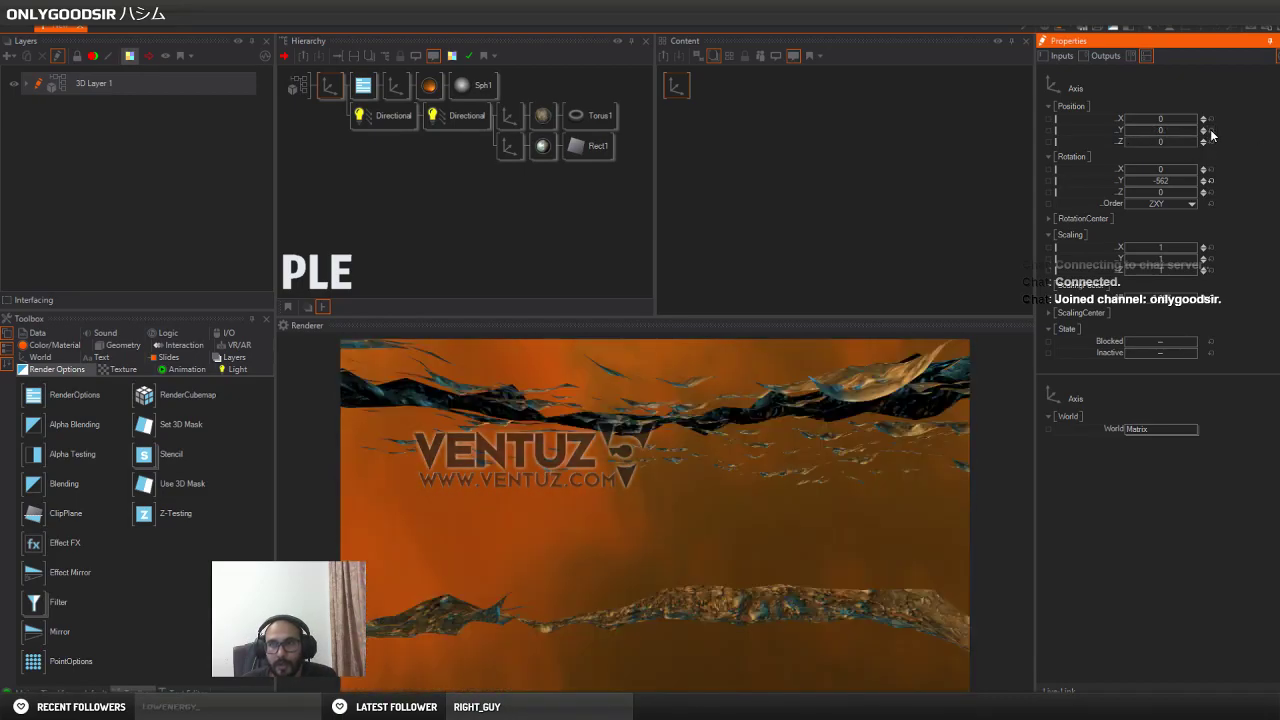
pyautogui.click(1211, 181)
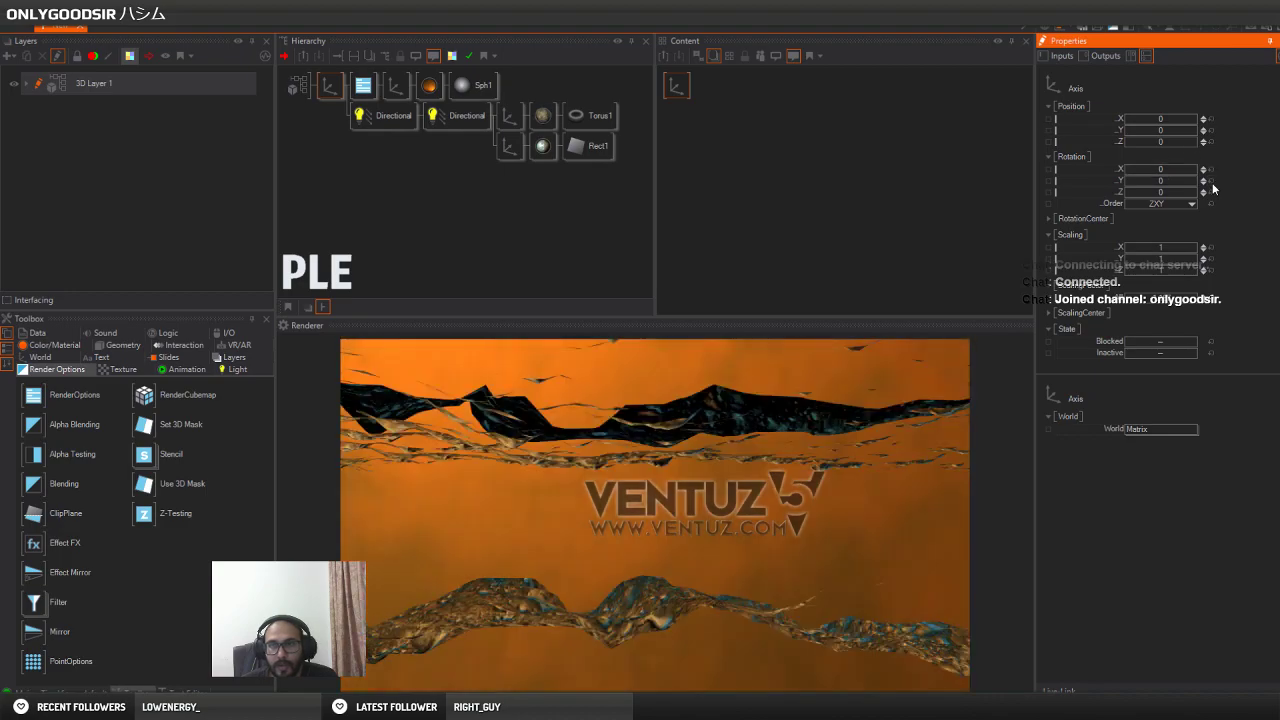
pyautogui.moveTo(1163, 137); pyautogui.dragTo(1125, 145)
# Block the sky branch's RenderOptions node and try tilting the main Axis about X, returning that rotation to 0
pyautogui.click(365, 88)
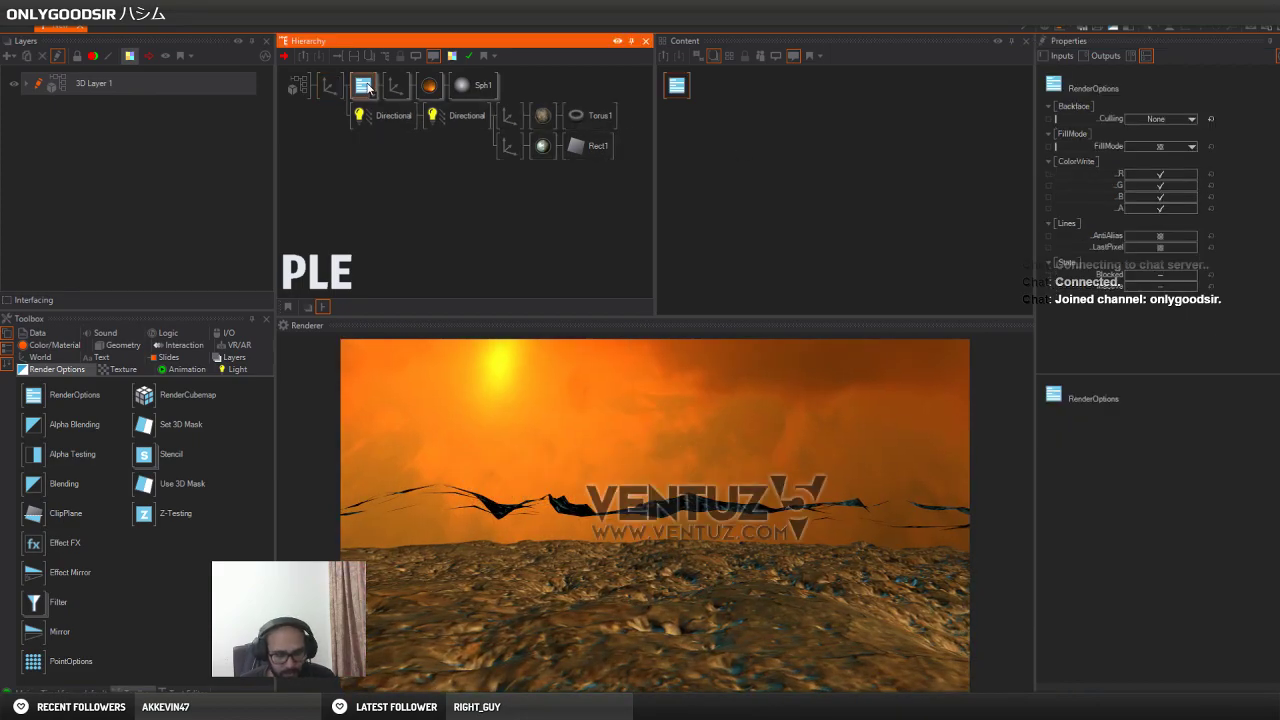
pyautogui.hotkey('ctrl', 'b')
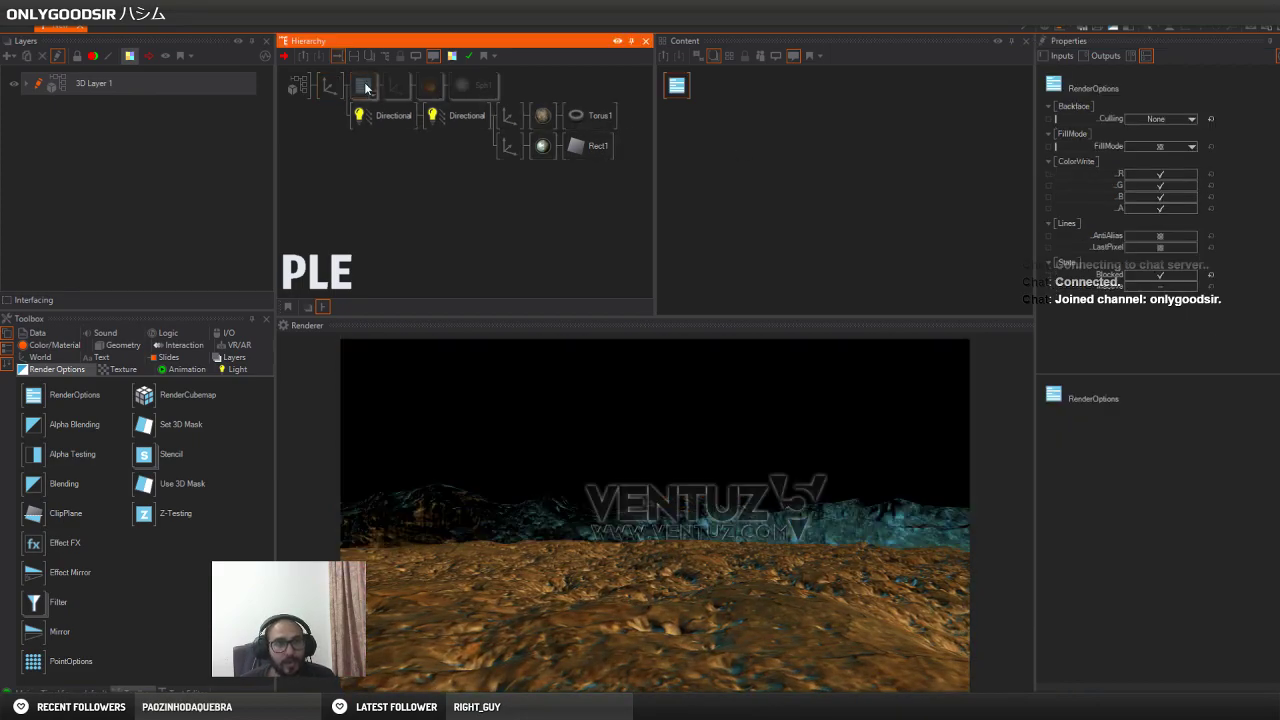
pyautogui.click(332, 88)
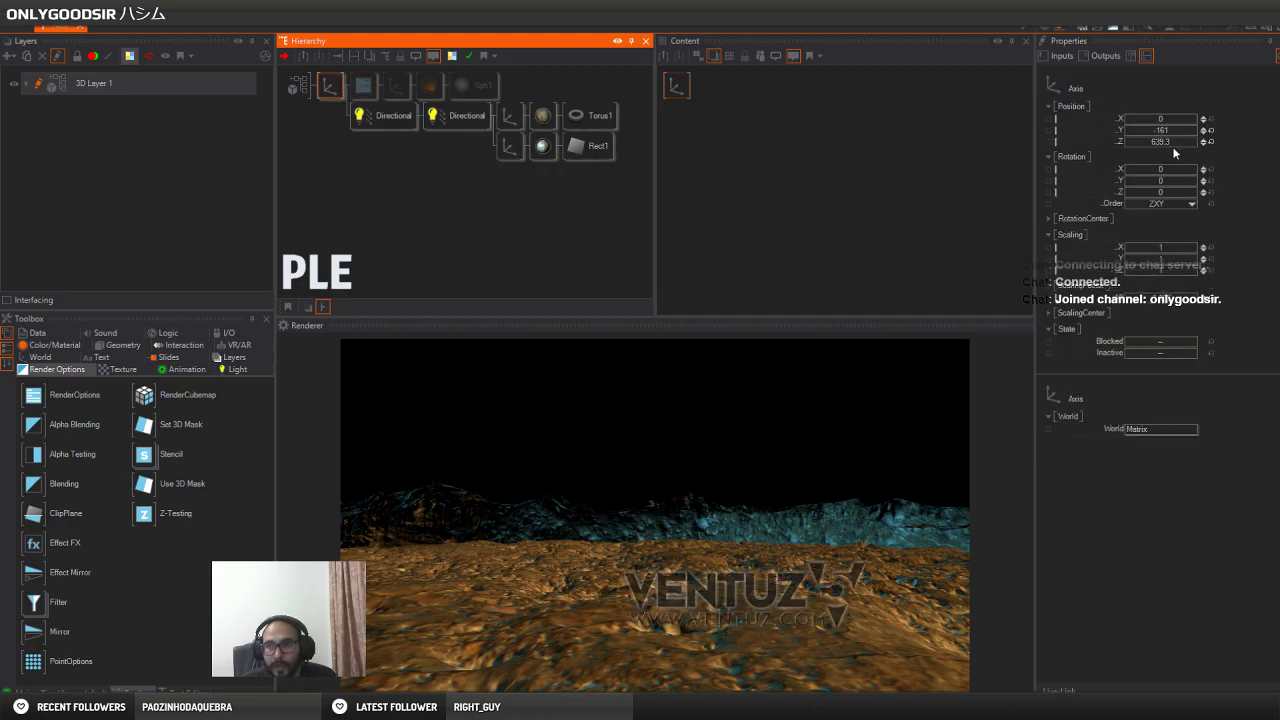
pyautogui.moveTo(1175, 175); pyautogui.dragTo(1232, 173)
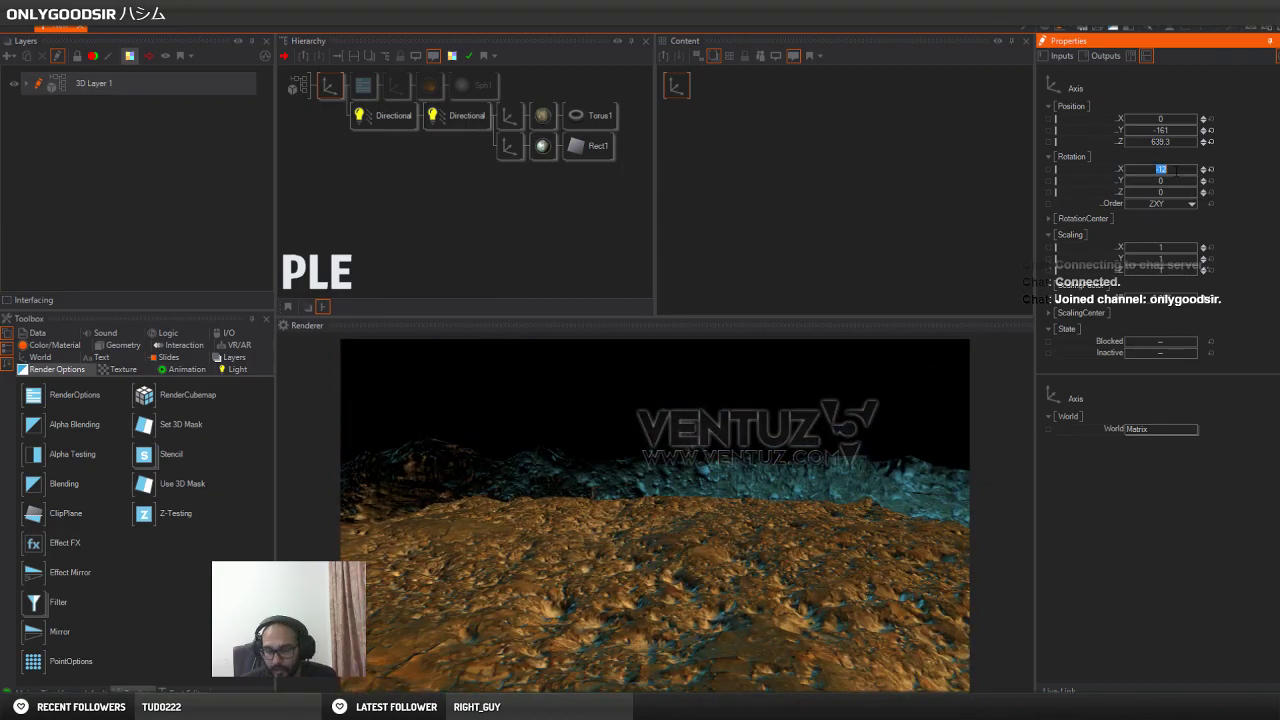
pyautogui.write('0')
pyautogui.press('Return')
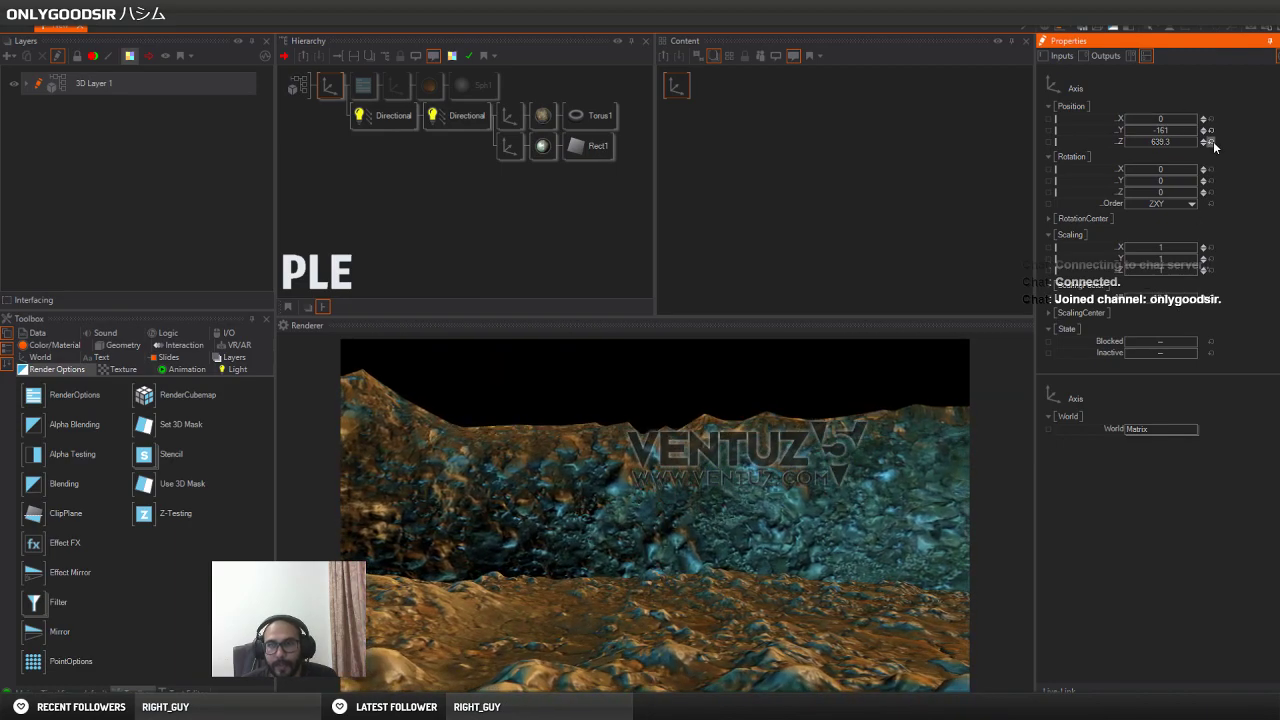
# Reset the main Axis's Y and Z position to 0 and unblock the sky branch's RenderOptions node
pyautogui.click(1211, 142)
pyautogui.click(1211, 130)
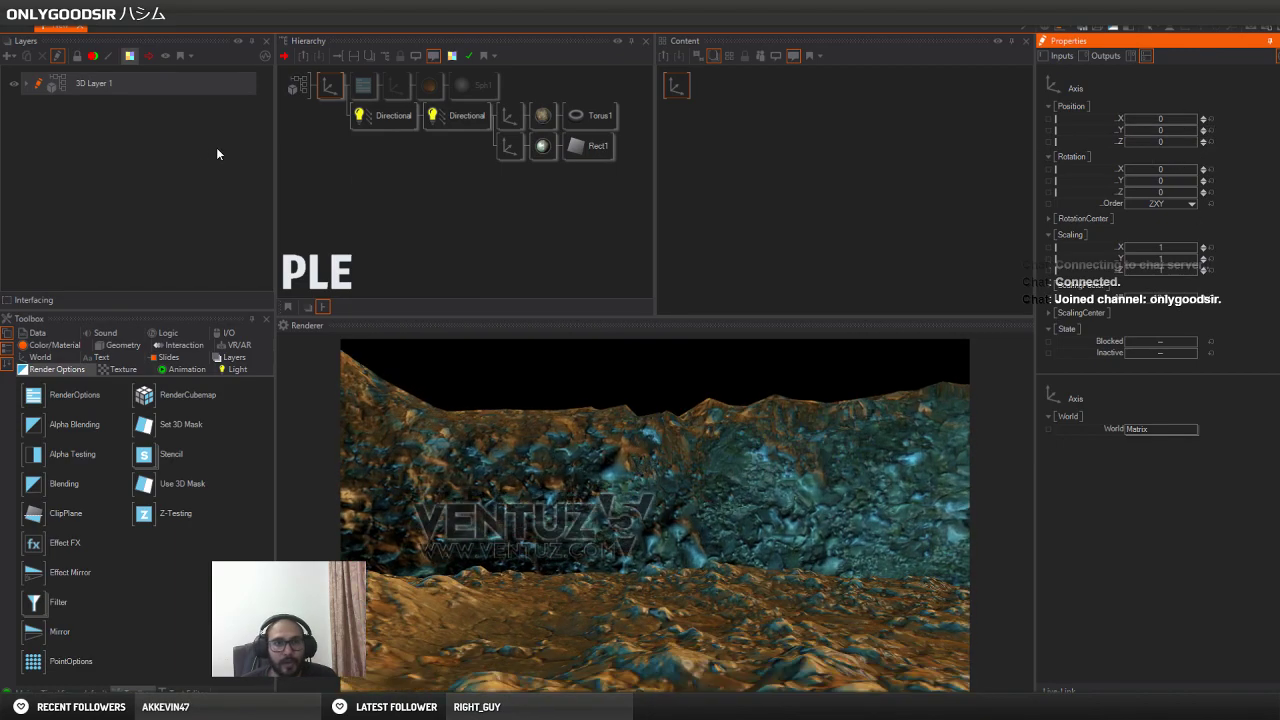
pyautogui.click(366, 86)
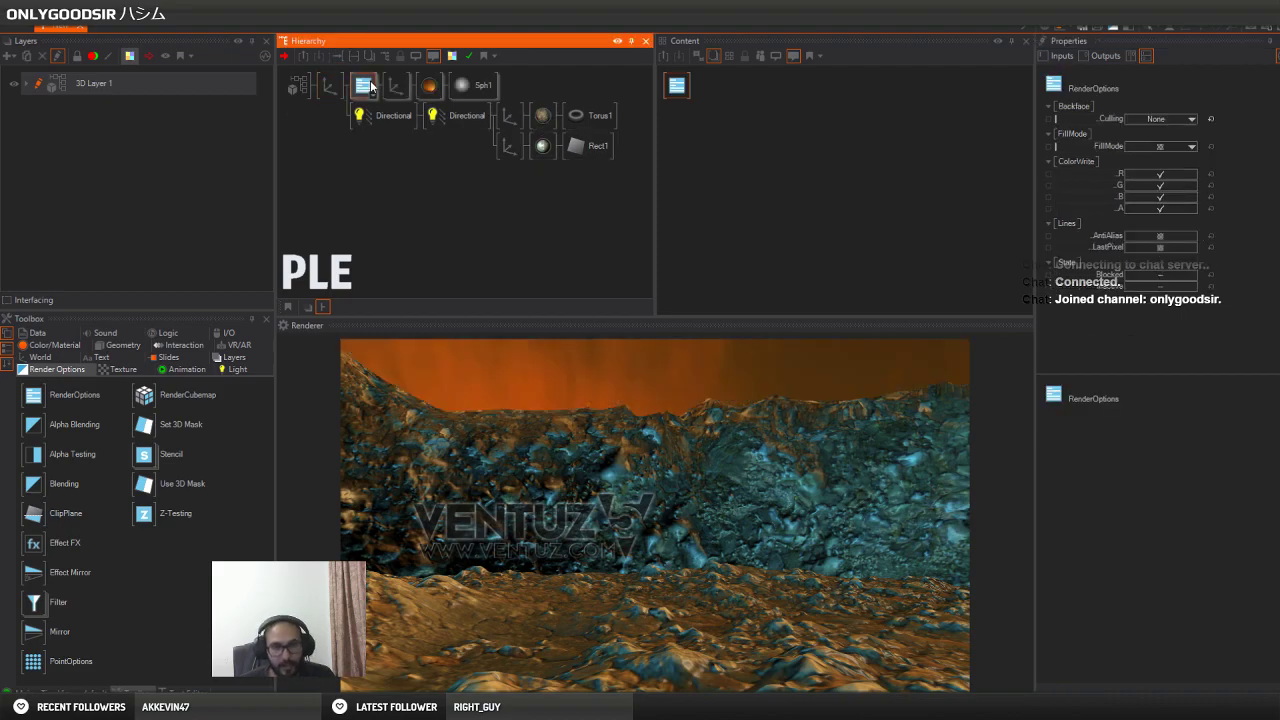
# Adjust the overall scaling of the main Axis to reframe the rocky landscape against the sky
pyautogui.click(332, 87)
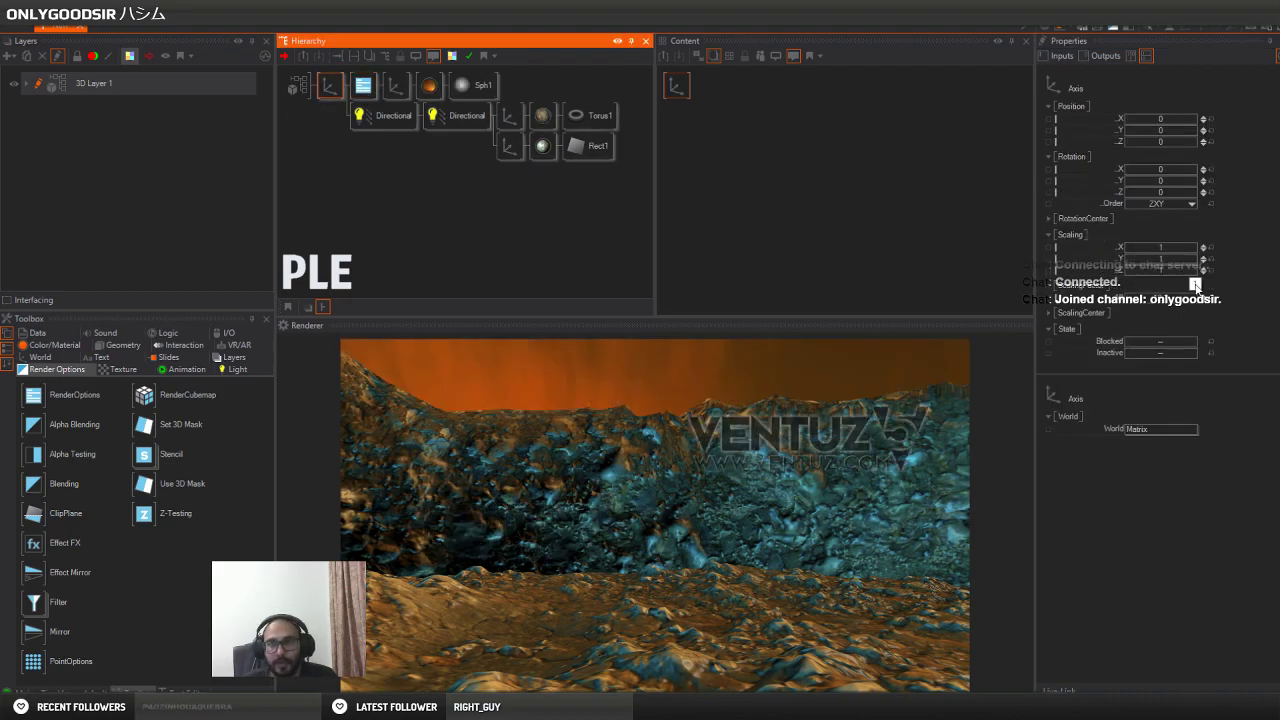
pyautogui.click(1170, 307)
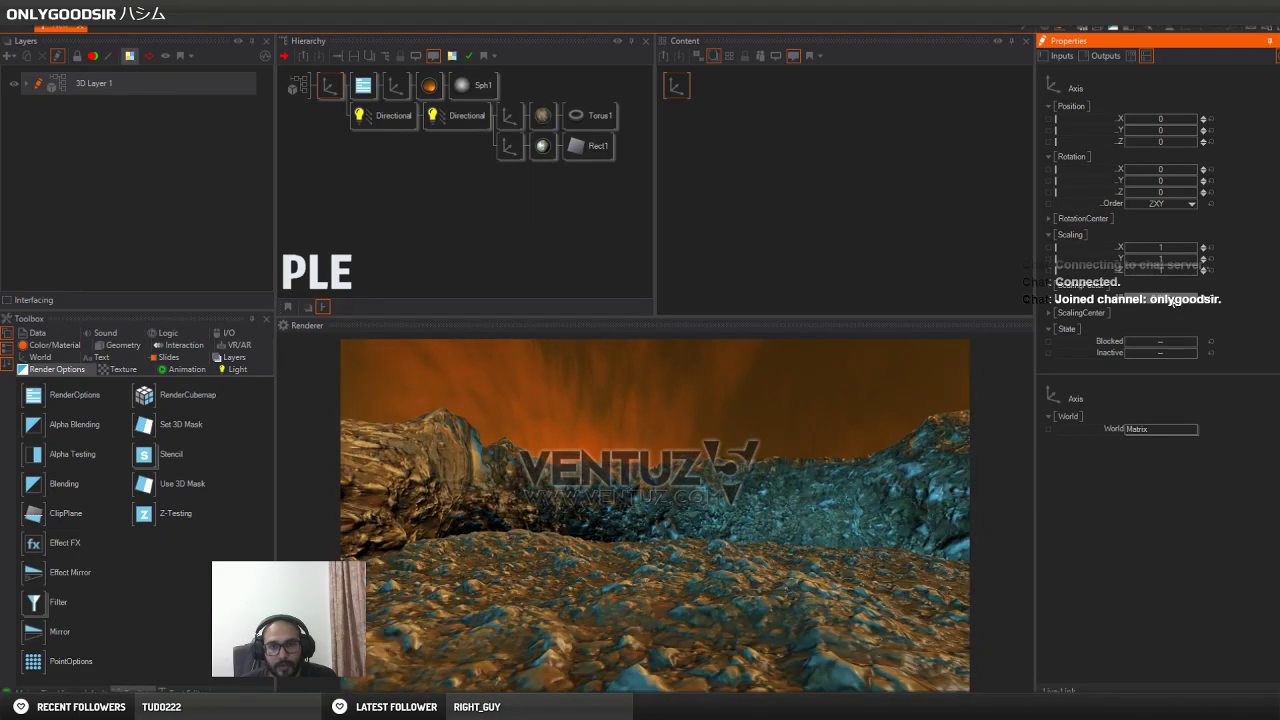
# Expand the sky Material's Base texture settings and change its mapping from Simple to 2D Mapping
pyautogui.click(429, 85)
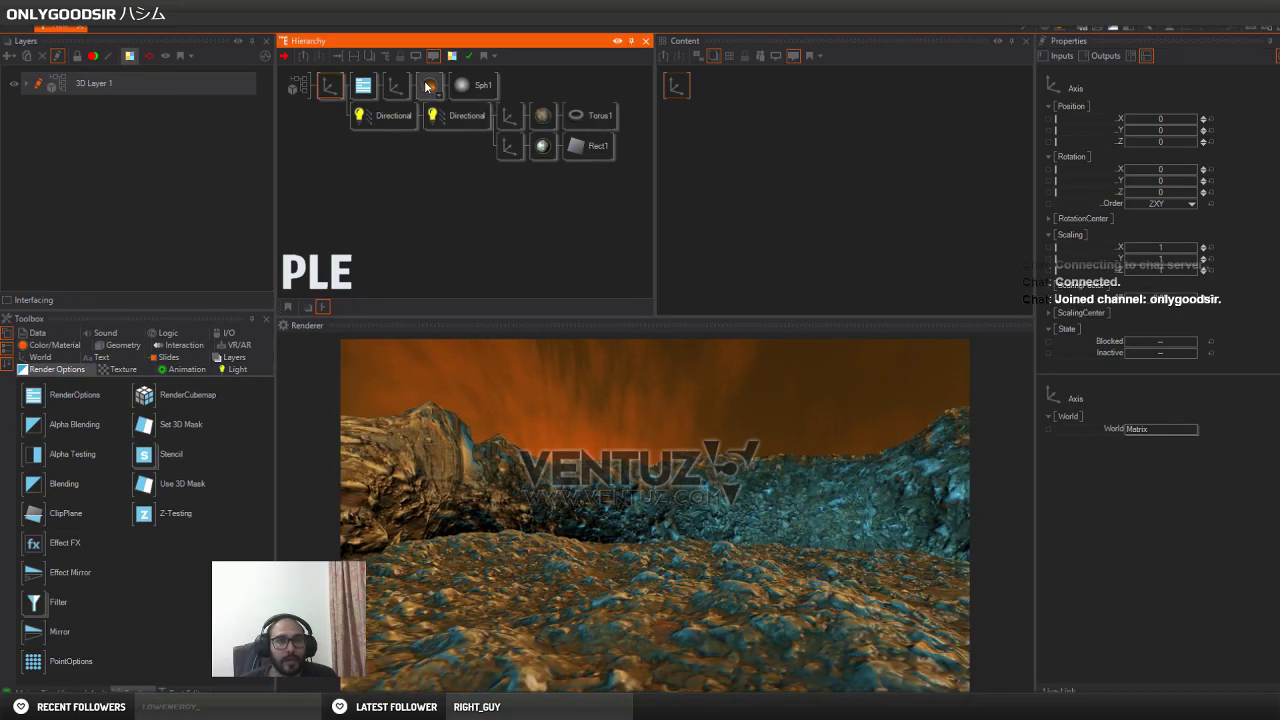
pyautogui.click(670, 92)
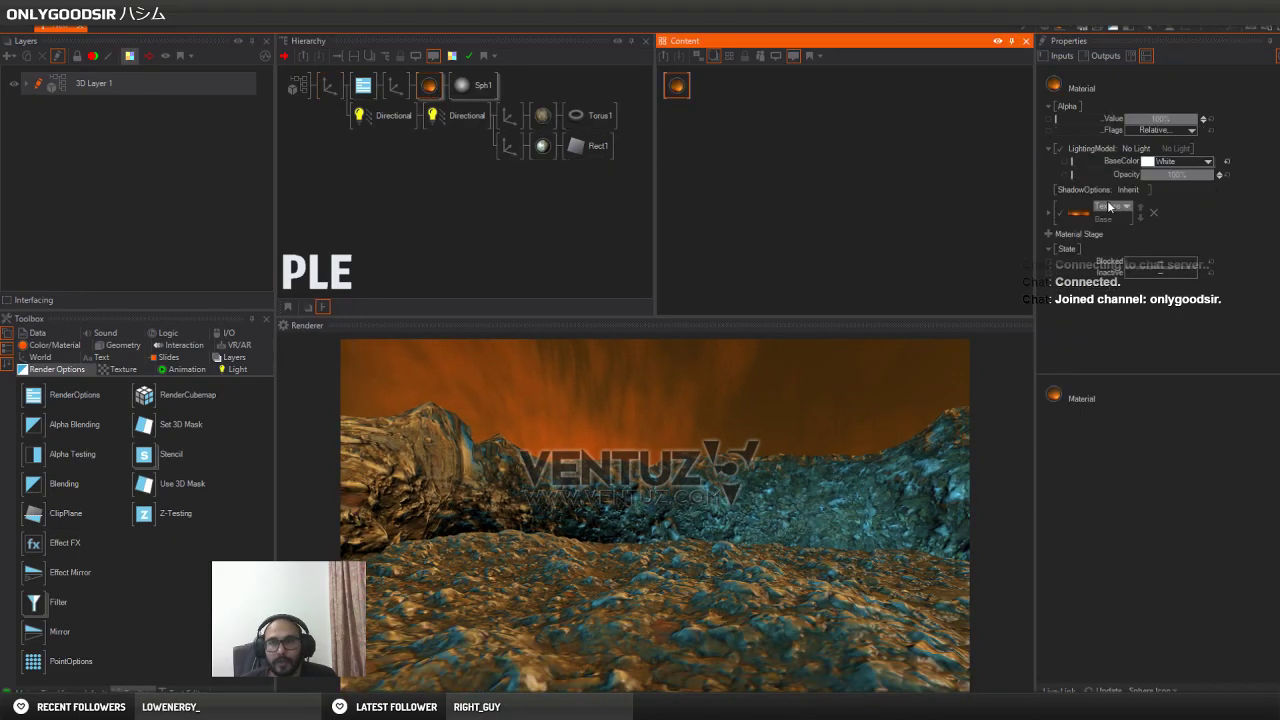
pyautogui.click(1051, 216)
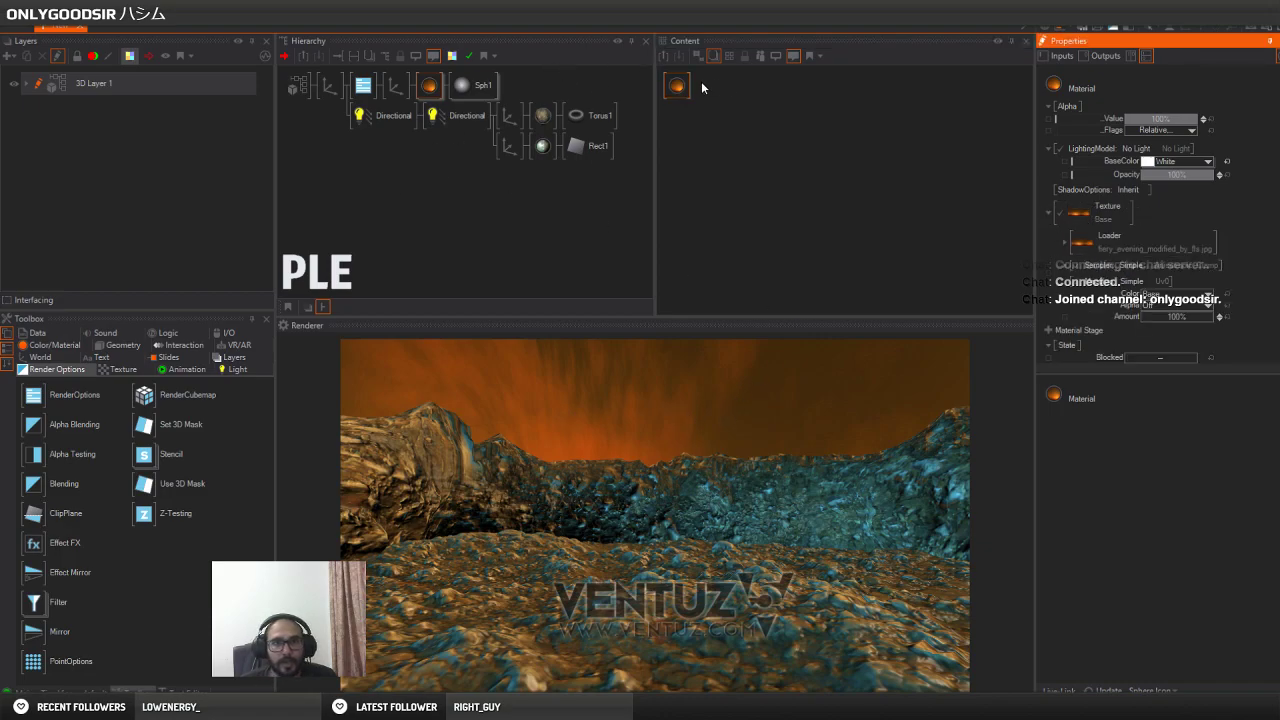
pyautogui.click(896, 175)
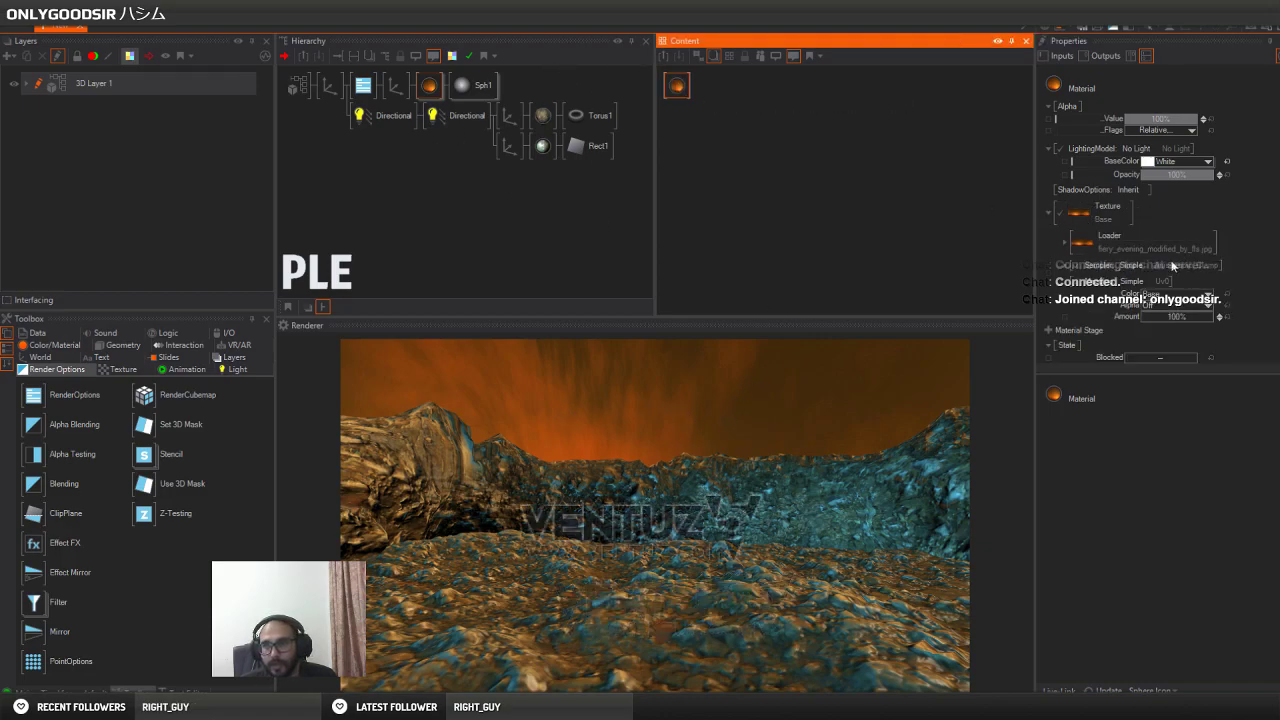
pyautogui.scroll(-1, 1137, 305)
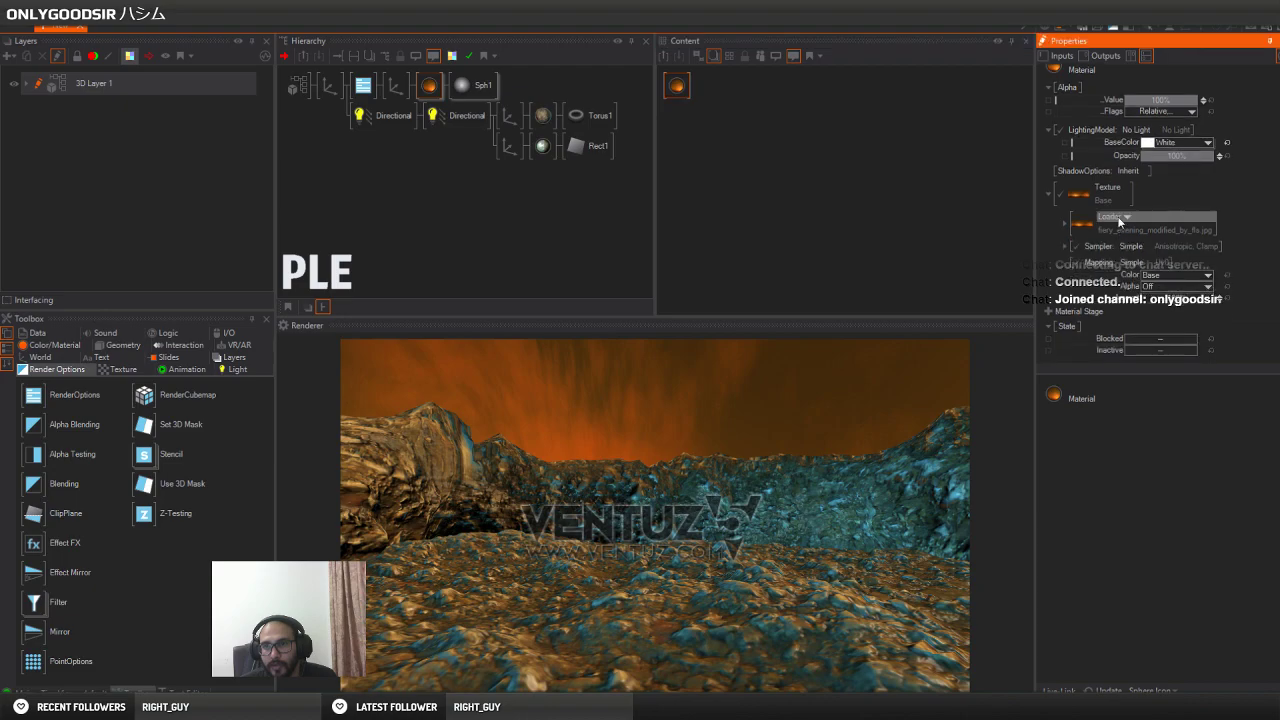
pyautogui.click(1148, 265)
pyautogui.moveTo(1127, 291)
pyautogui.click(1185, 292)
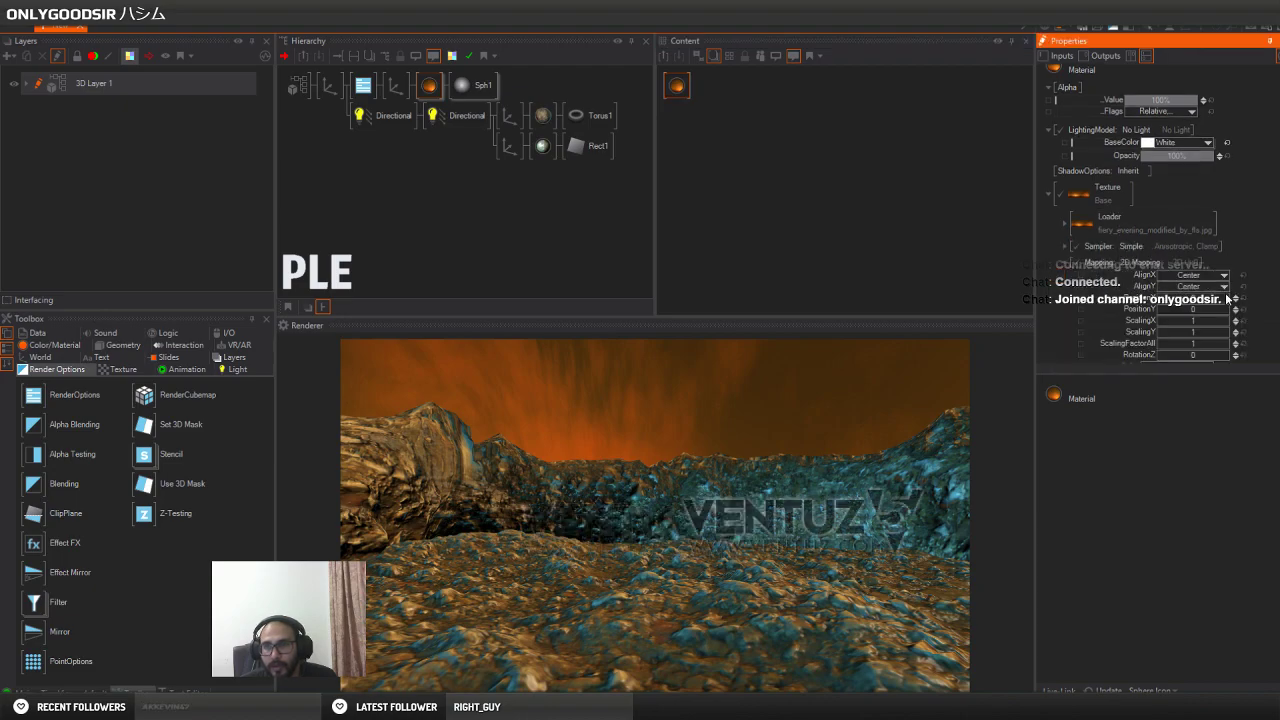
# Set the sky texture's sampler to Anisotropic Wrap and its 2D mapping to PositionY 1.462 and ScalingY 0.416
pyautogui.scroll(-3, 1232, 211)
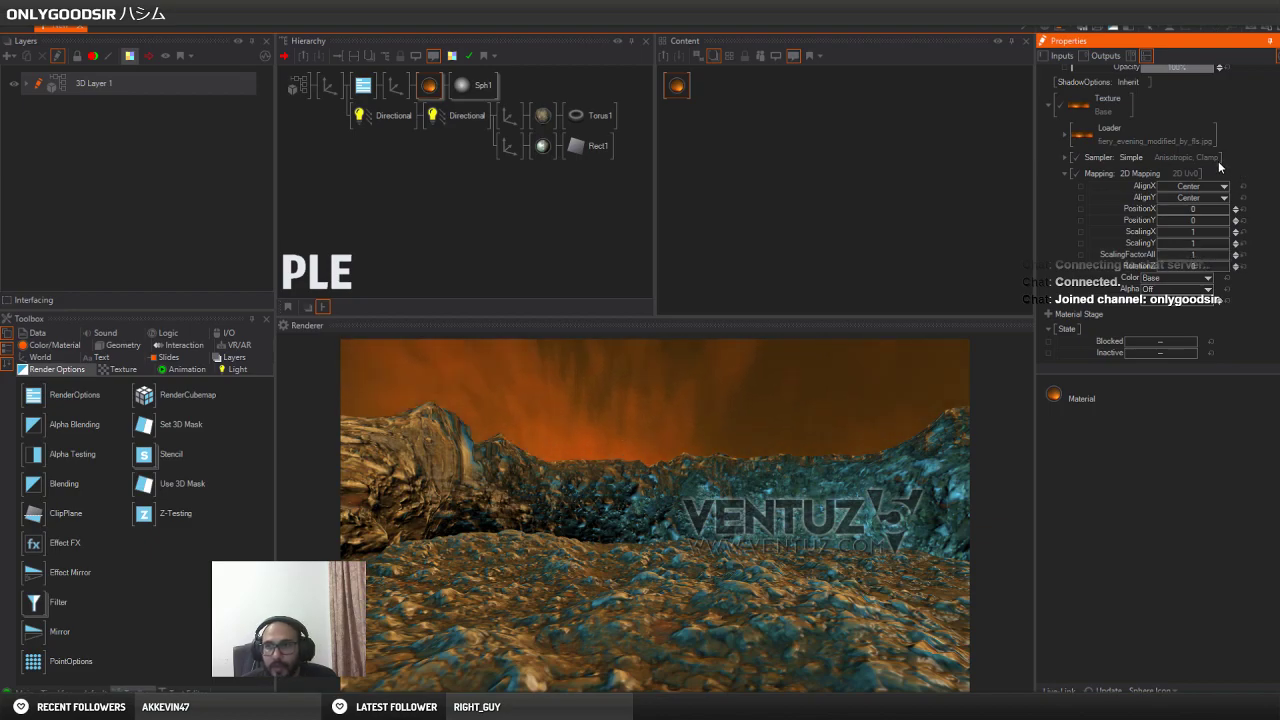
pyautogui.click(1174, 159)
pyautogui.click(1137, 172)
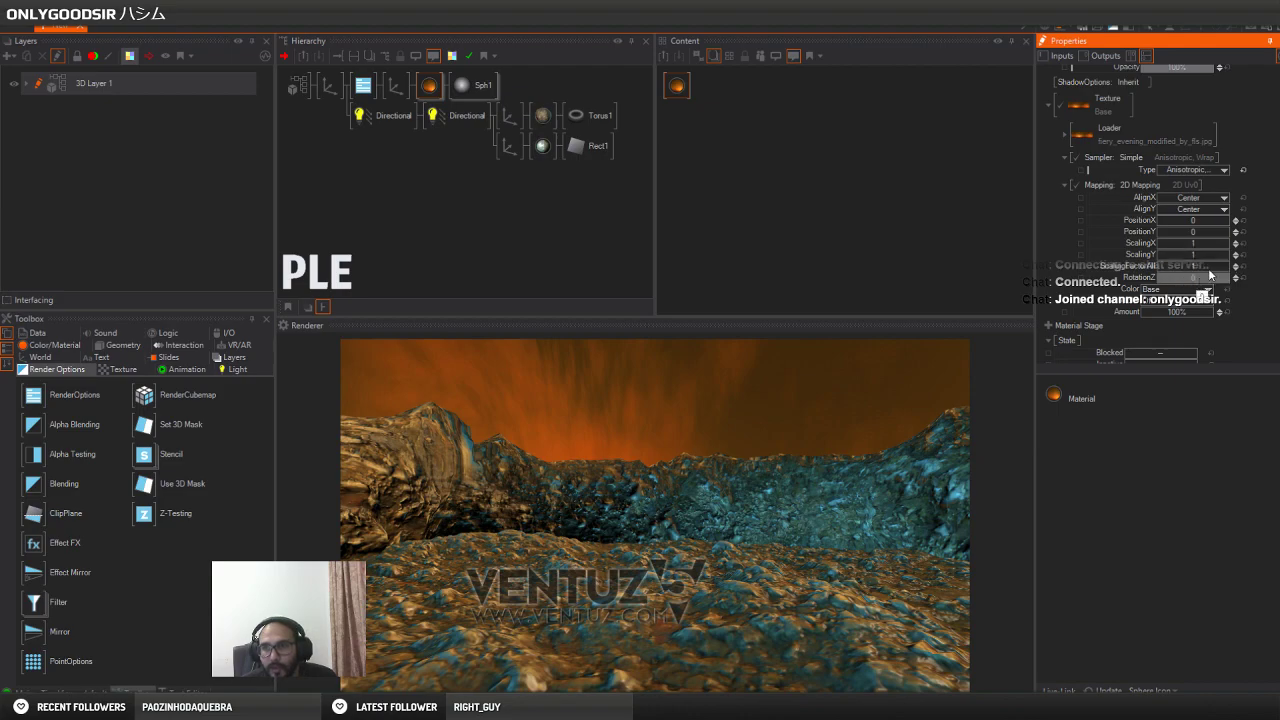
pyautogui.moveTo(1206, 257); pyautogui.dragTo(1160, 232)
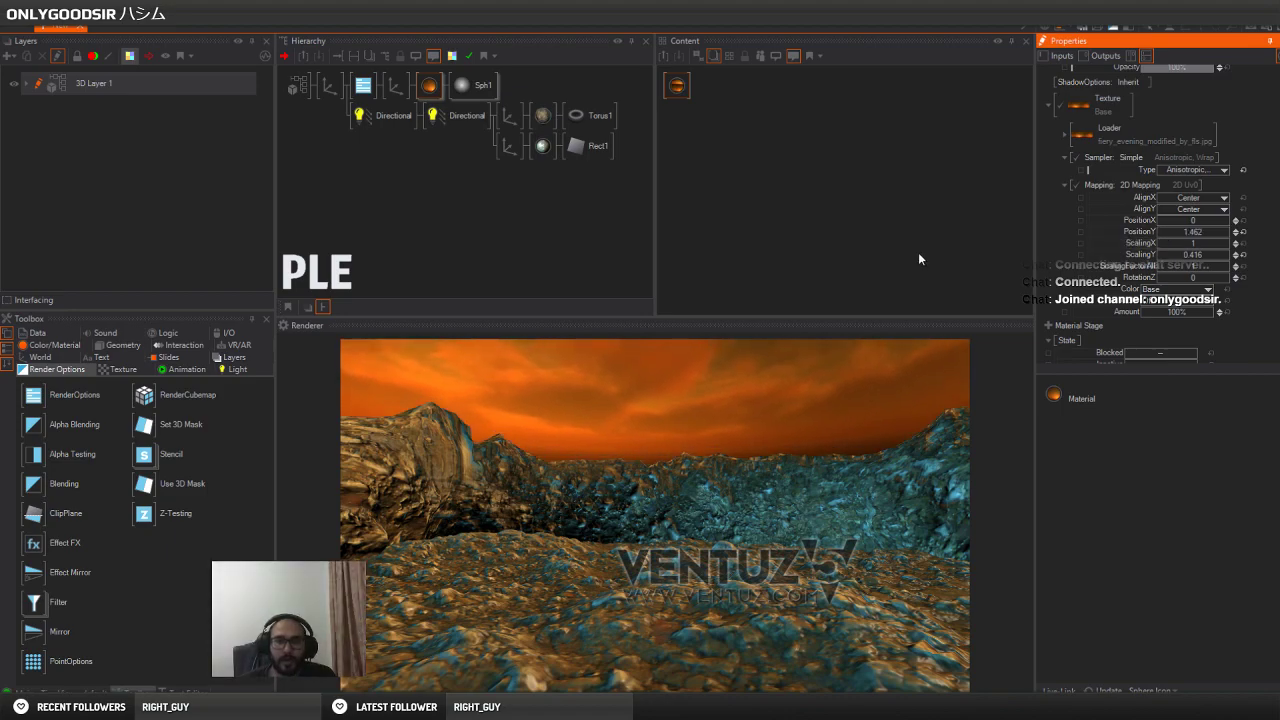
# Rotate the main Axis to 299 about Y to view another part of the landscape and sky
pyautogui.click(339, 110)
pyautogui.click(329, 85)
pyautogui.moveTo(1168, 190); pyautogui.dragTo(1198, 190)
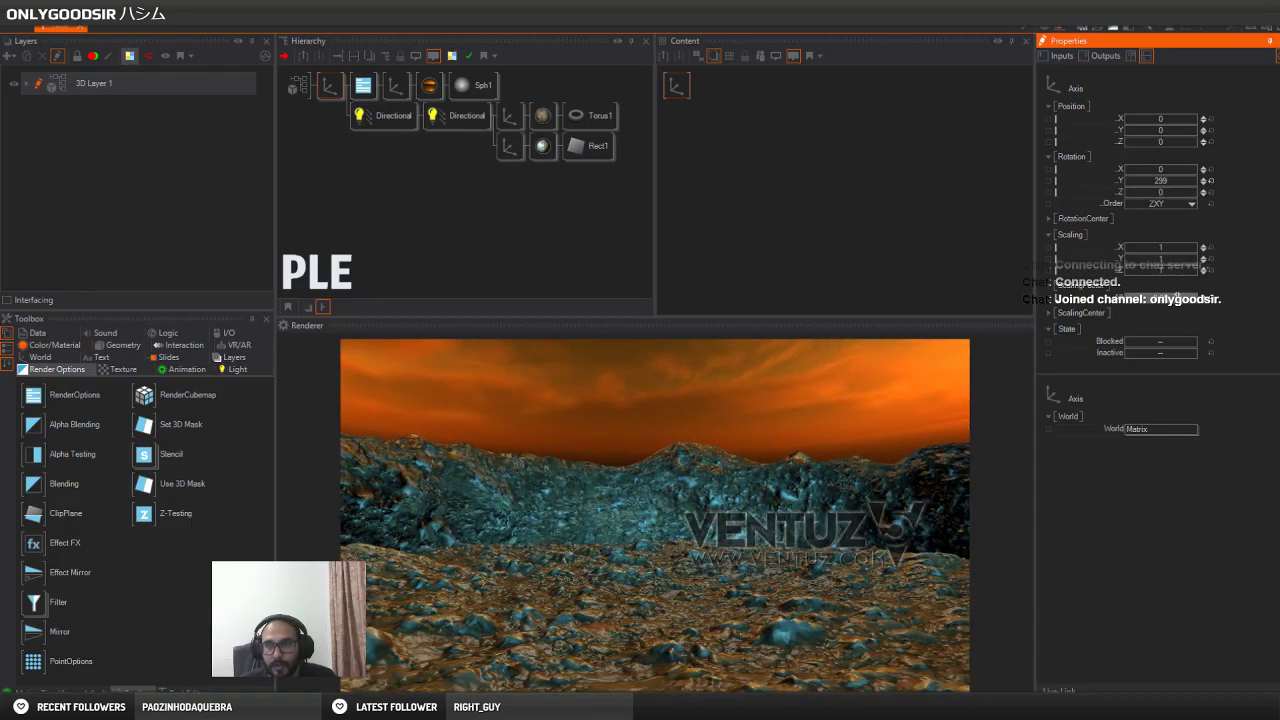
# Rotate the main Axis to 12 about Y and adjust the overall scaling of the torus Axis and the sky sphere's Axis
pyautogui.moveTo(1165, 181); pyautogui.dragTo(1126, 190)
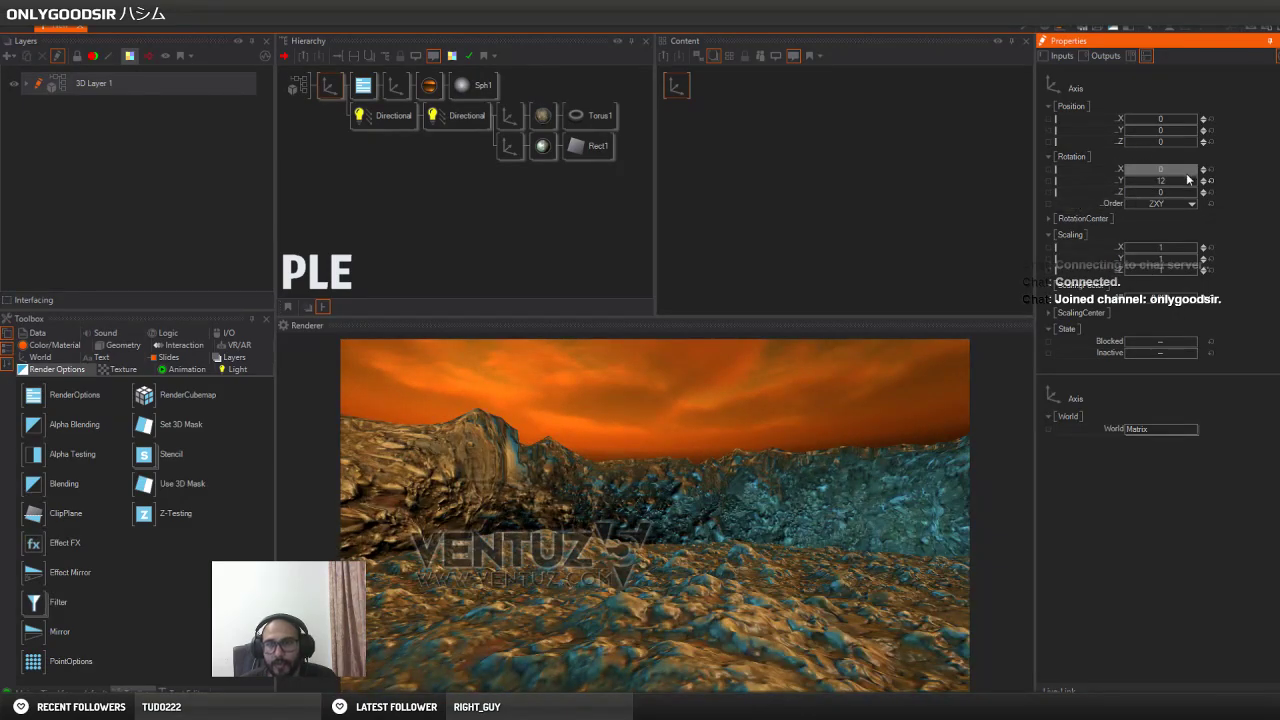
pyautogui.click(510, 117)
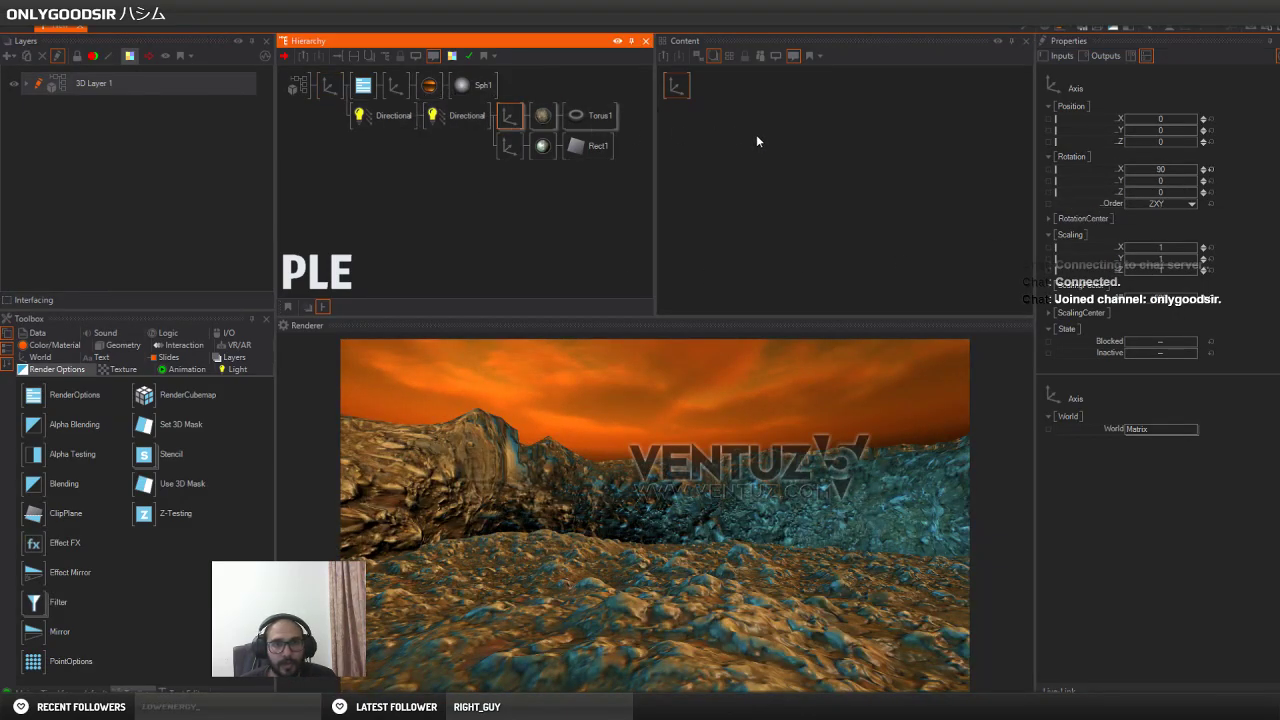
pyautogui.click(1200, 300)
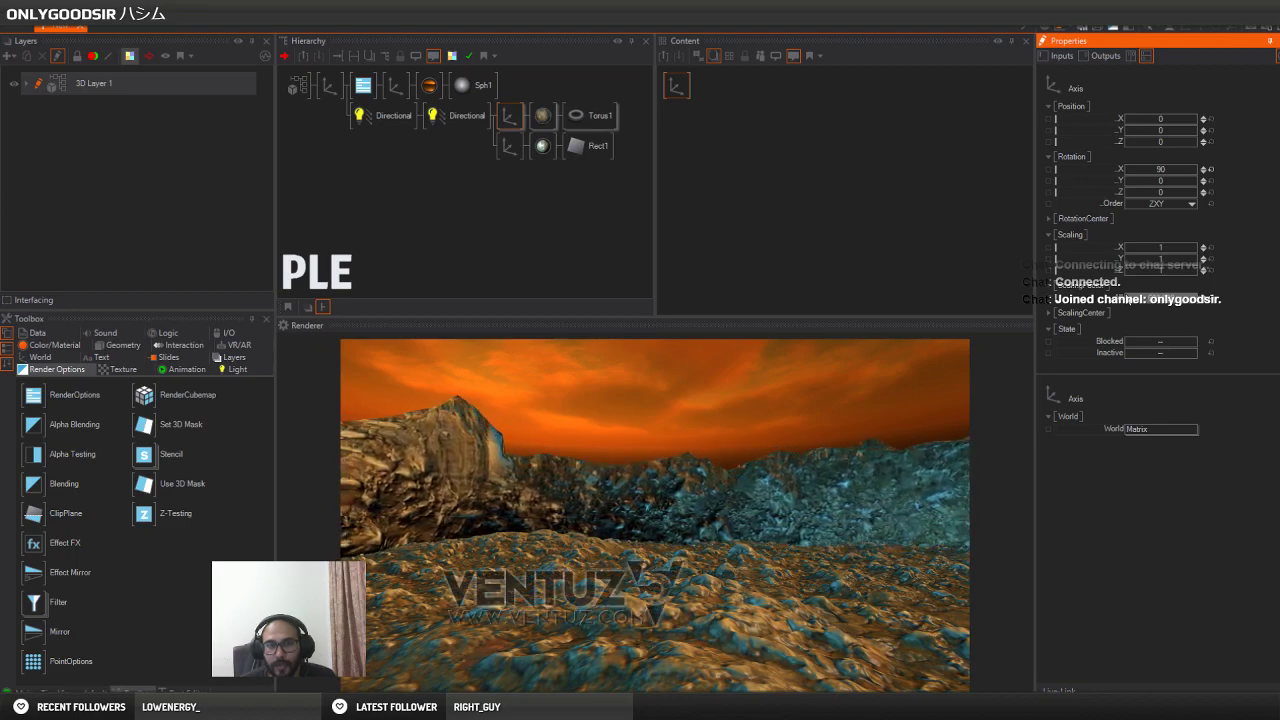
pyautogui.click(396, 84)
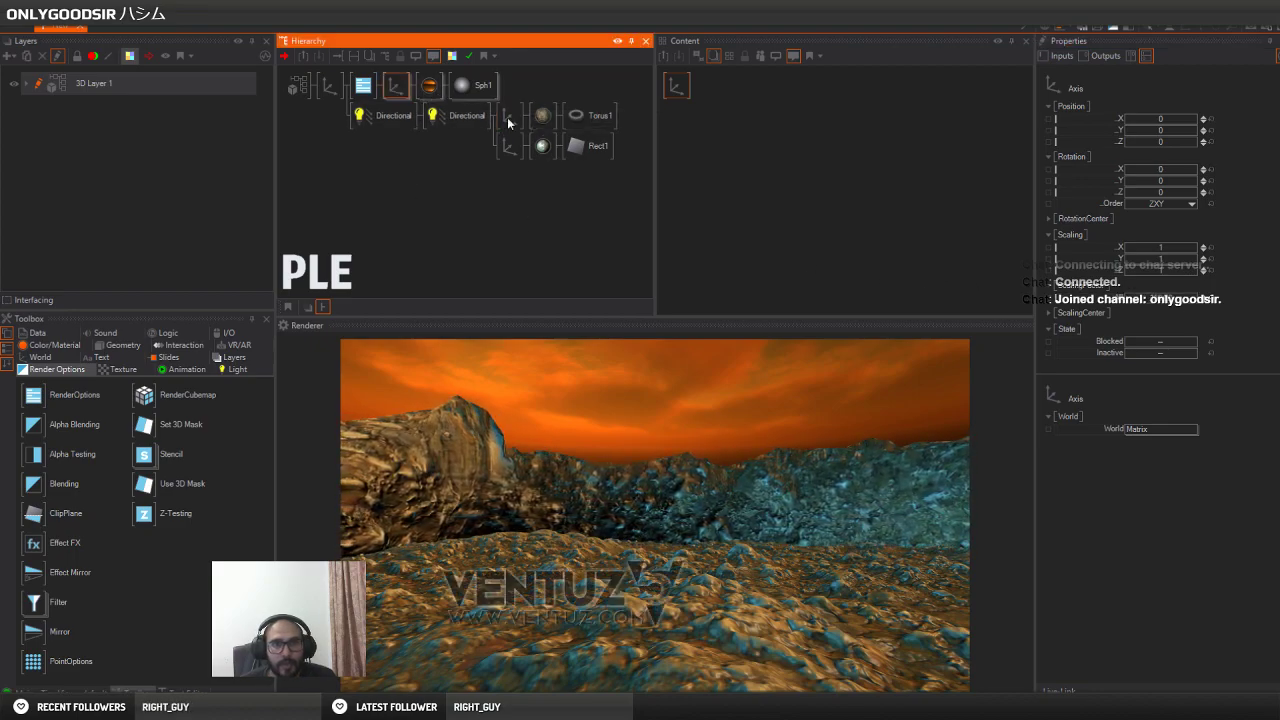
pyautogui.click(1199, 301)
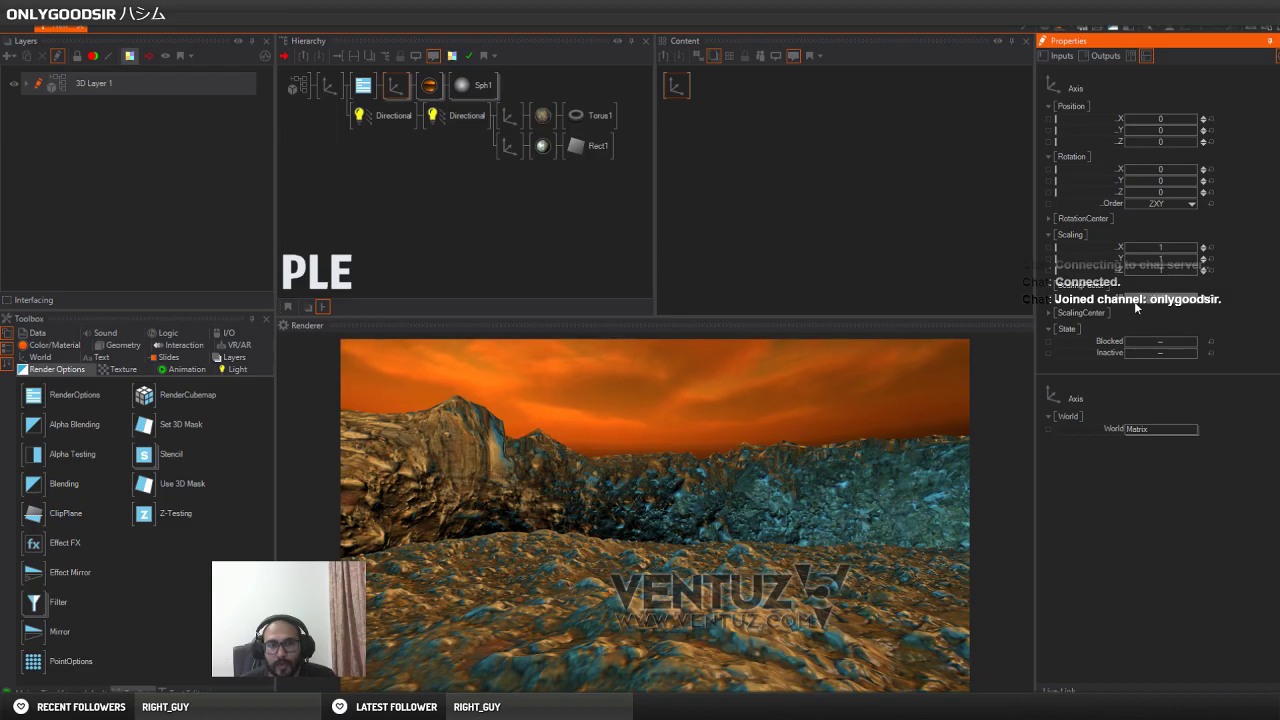
# Rotate the main Axis to 613 about Y to bring the sun into view above the ridge
pyautogui.click(325, 82)
pyautogui.moveTo(1157, 180); pyautogui.dragTo(1199, 181)
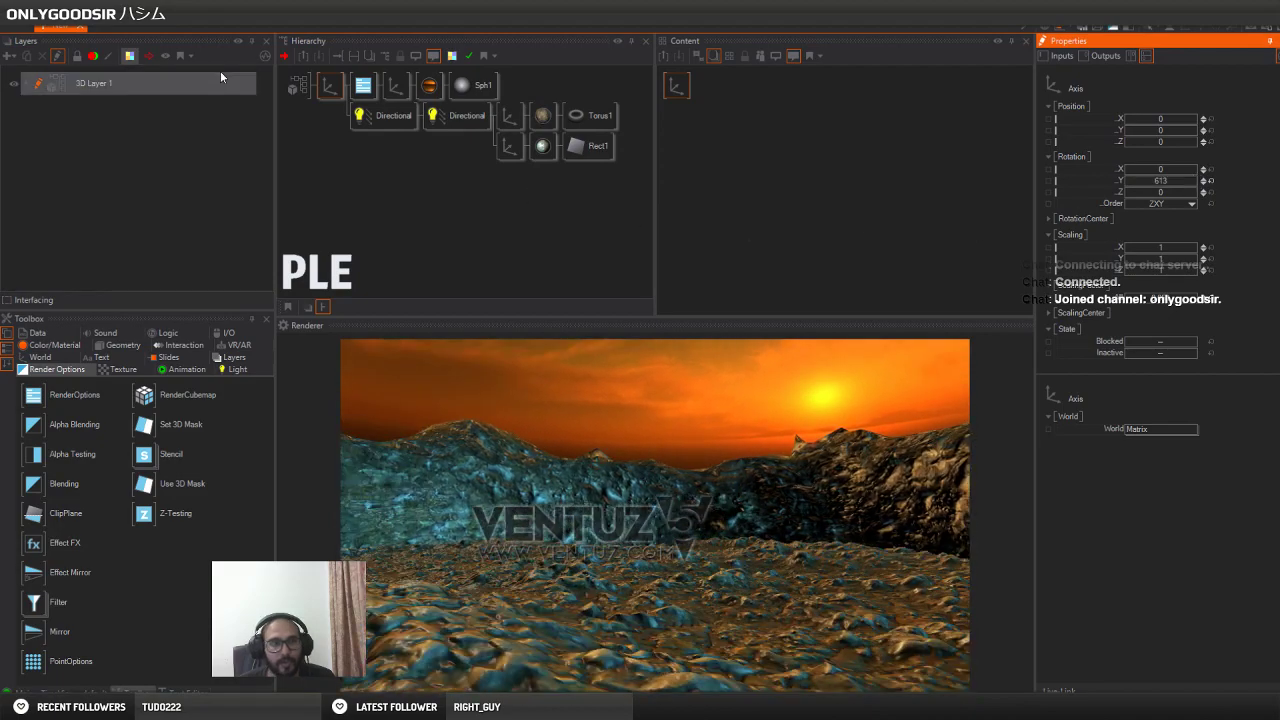
# Enable Bloom on the 3D Layer 1 root and set its Threshold to 0.42
pyautogui.click(300, 84)
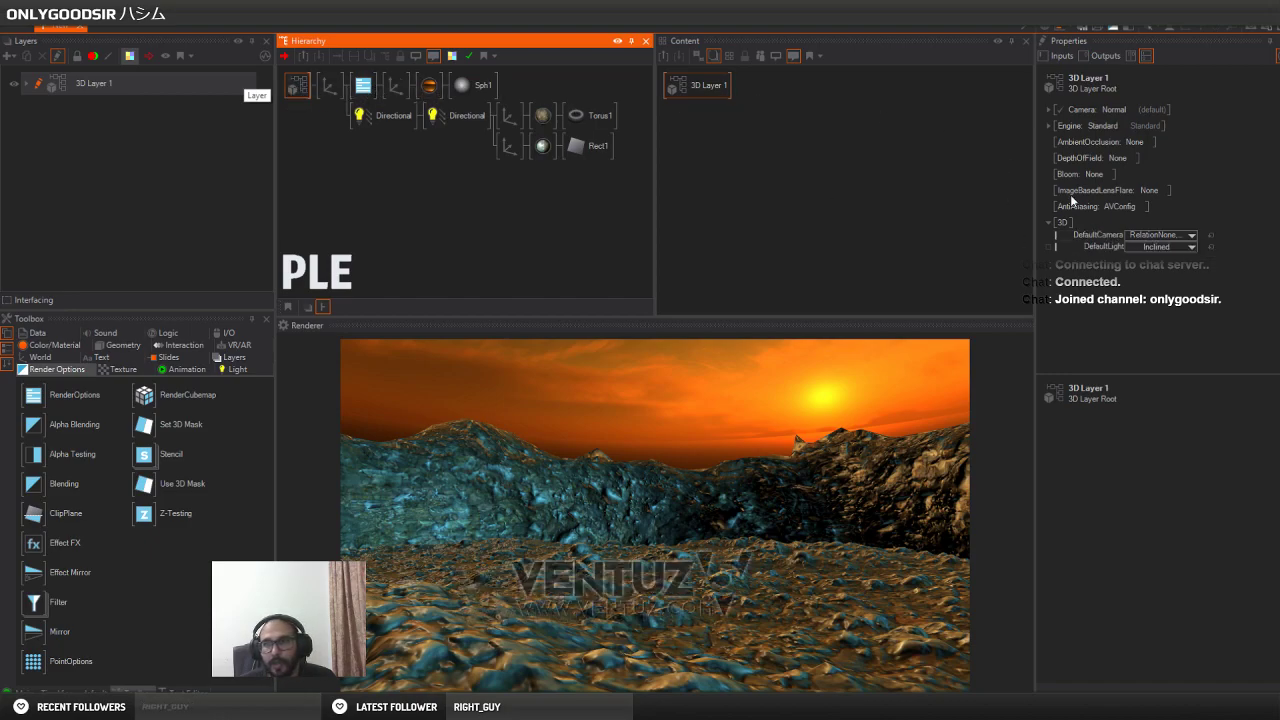
pyautogui.click(1098, 175)
pyautogui.click(1095, 203)
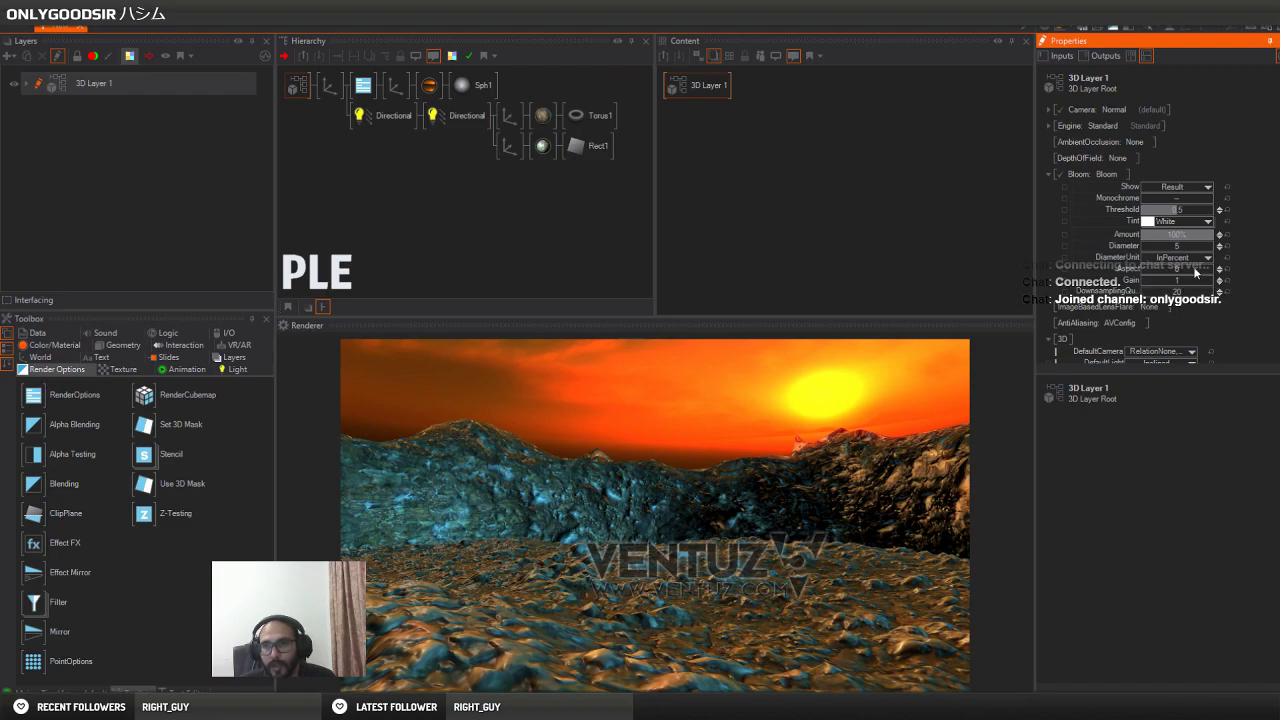
pyautogui.moveTo(1187, 212)
pyautogui.mouseDown()
pyautogui.moveTo(1144, 217)
pyautogui.moveTo(1181, 215)
pyautogui.mouseUp()
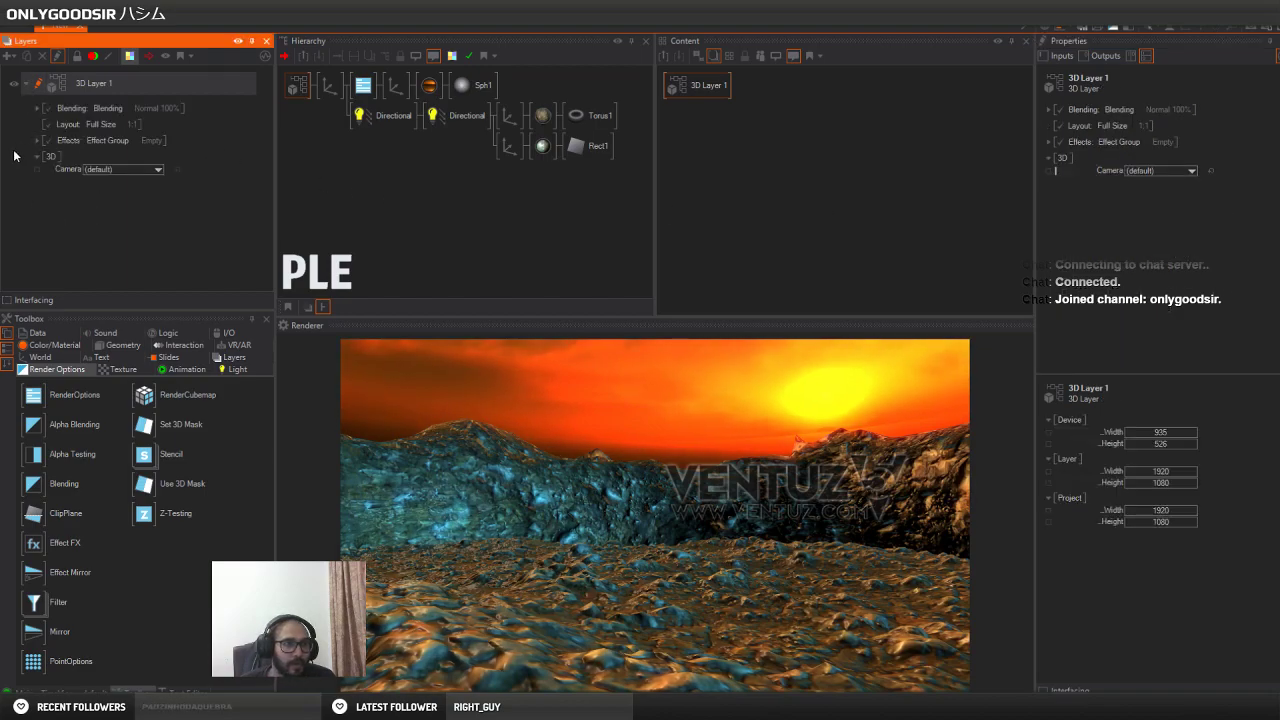
# Add a Glare effect to 3D Layer 1's Effect Group and set its Threshold to 0.51
pyautogui.click(36, 140)
pyautogui.click(50, 198)
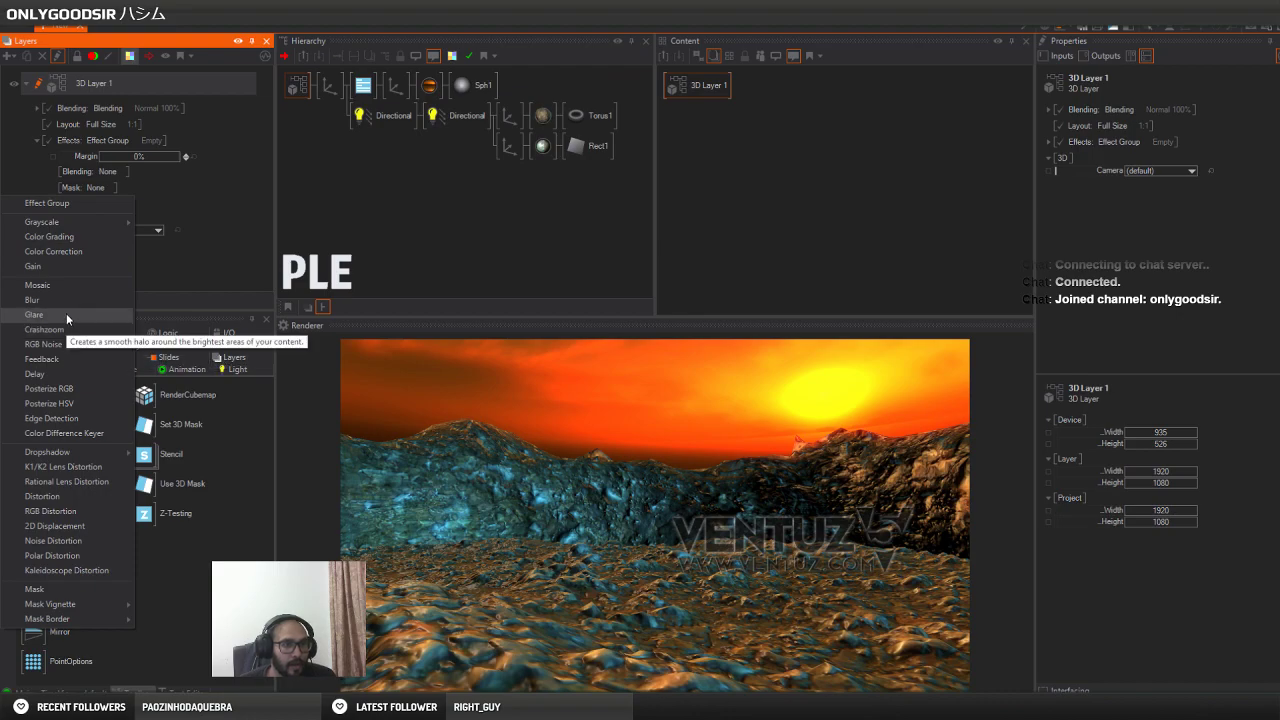
pyautogui.click(66, 314)
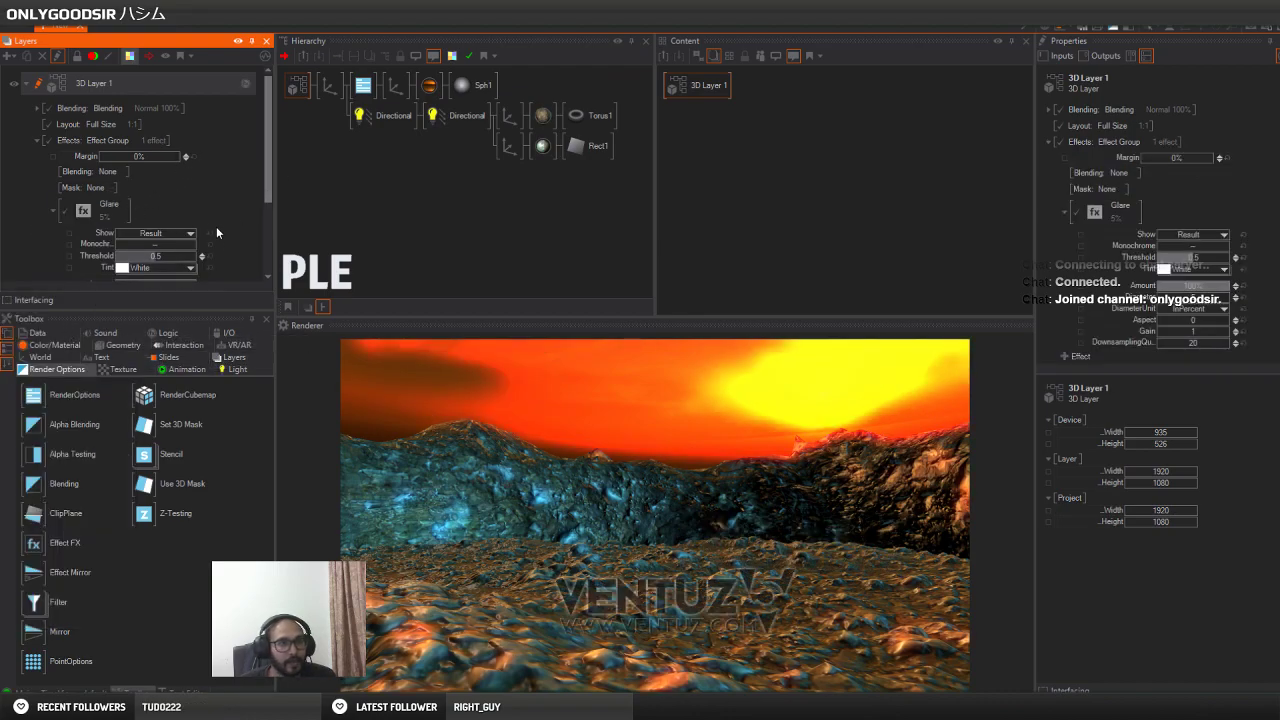
pyautogui.scroll(-1, 216, 229)
pyautogui.moveTo(166, 221)
pyautogui.mouseDown()
pyautogui.moveTo(188, 226)
pyautogui.moveTo(120, 228)
pyautogui.moveTo(153, 230)
pyautogui.mouseUp()
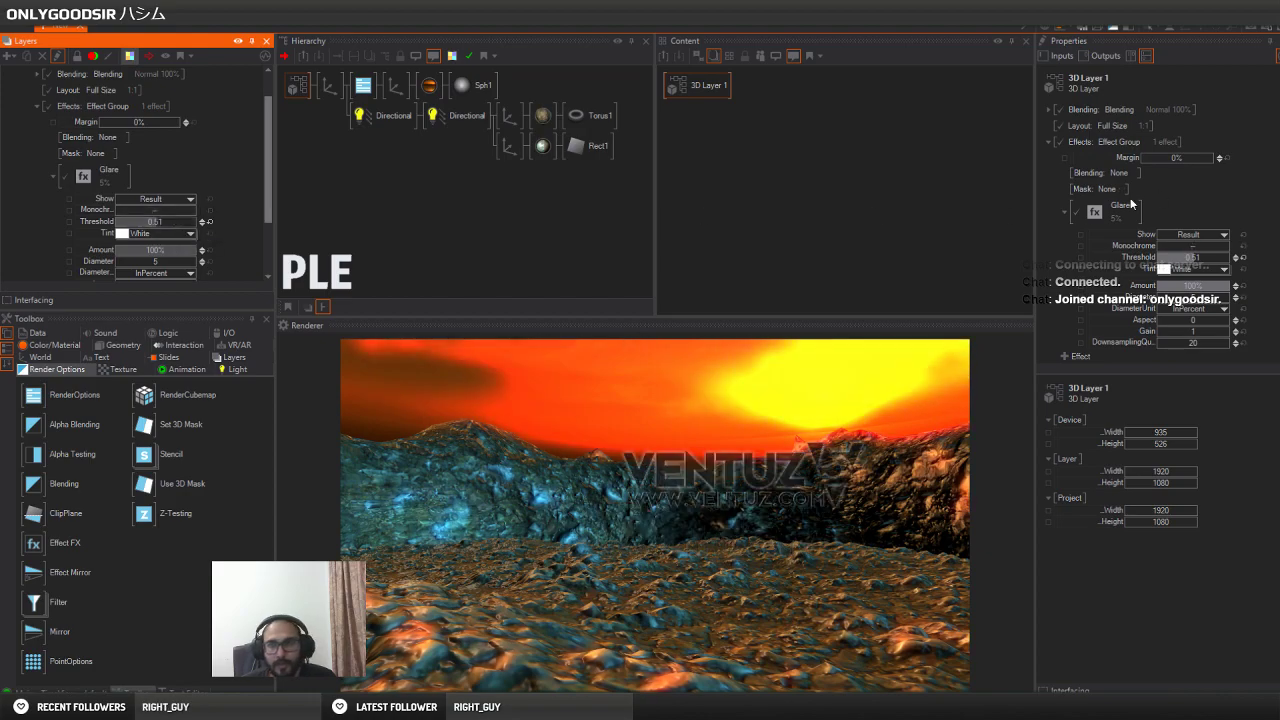
# Check the layer root's render engine options without changing them, and disable its Bloom
pyautogui.click(308, 88)
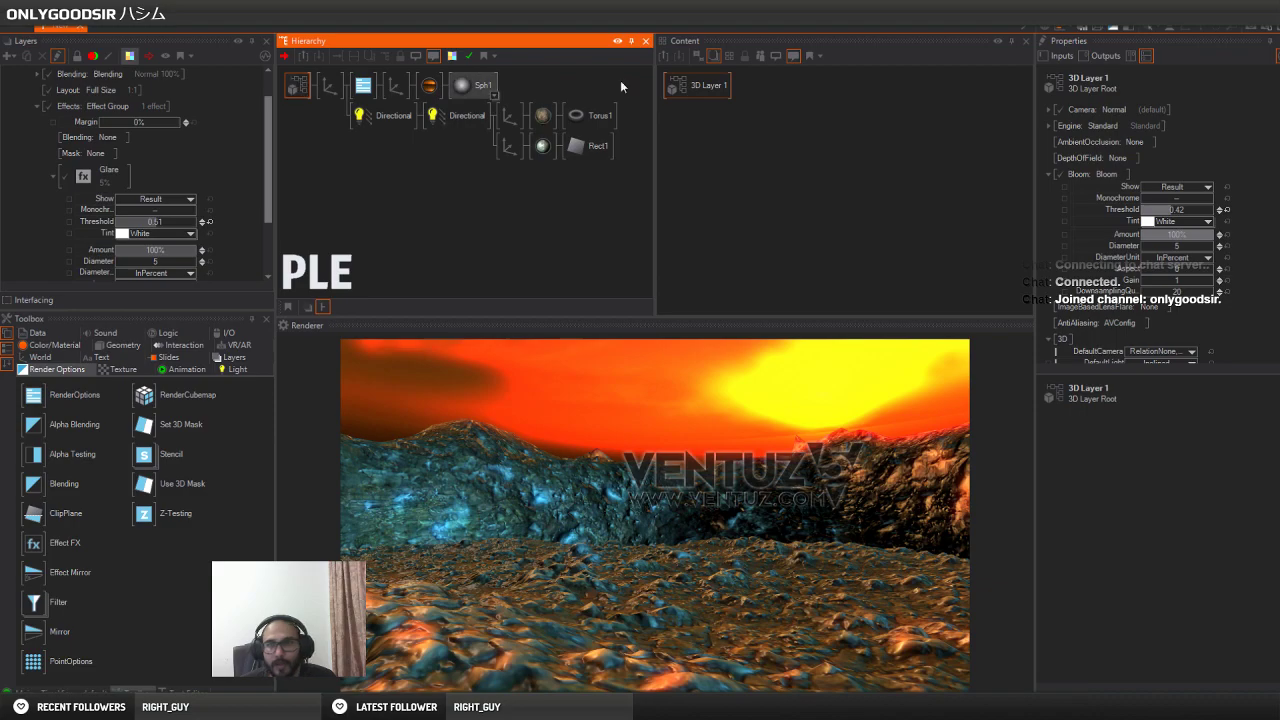
pyautogui.scroll(1, 1186, 132)
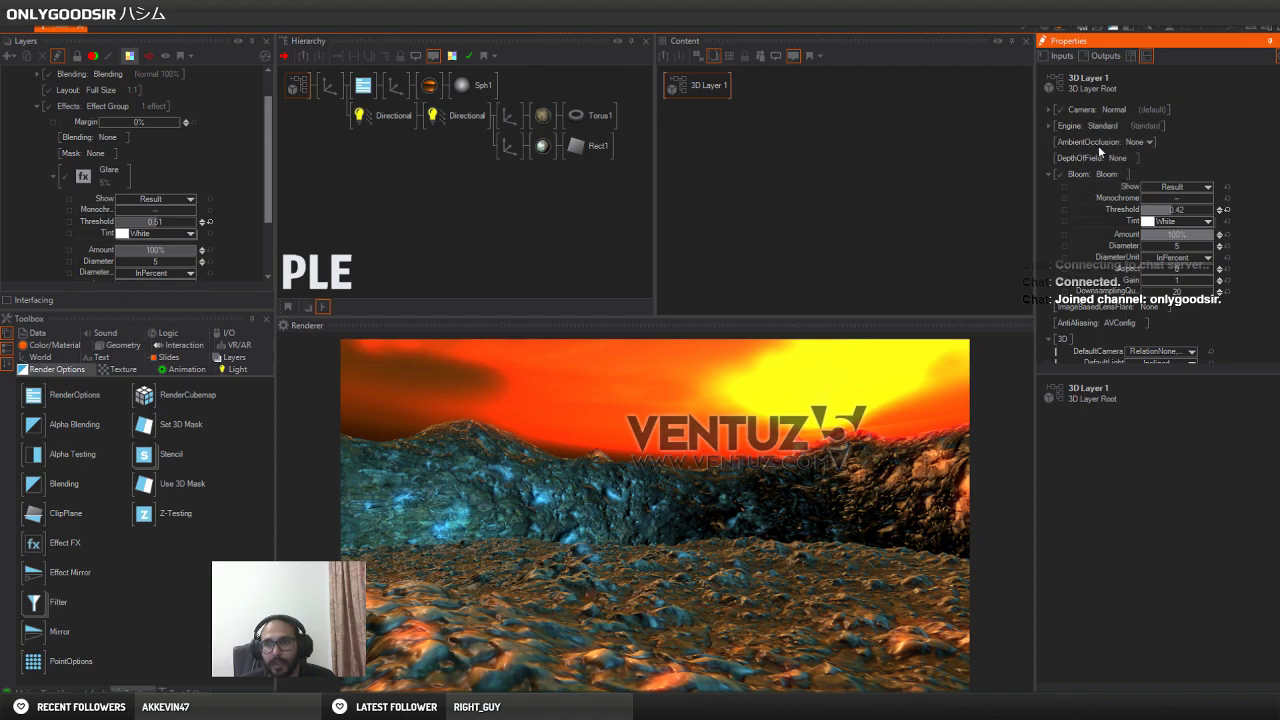
pyautogui.click(1114, 127)
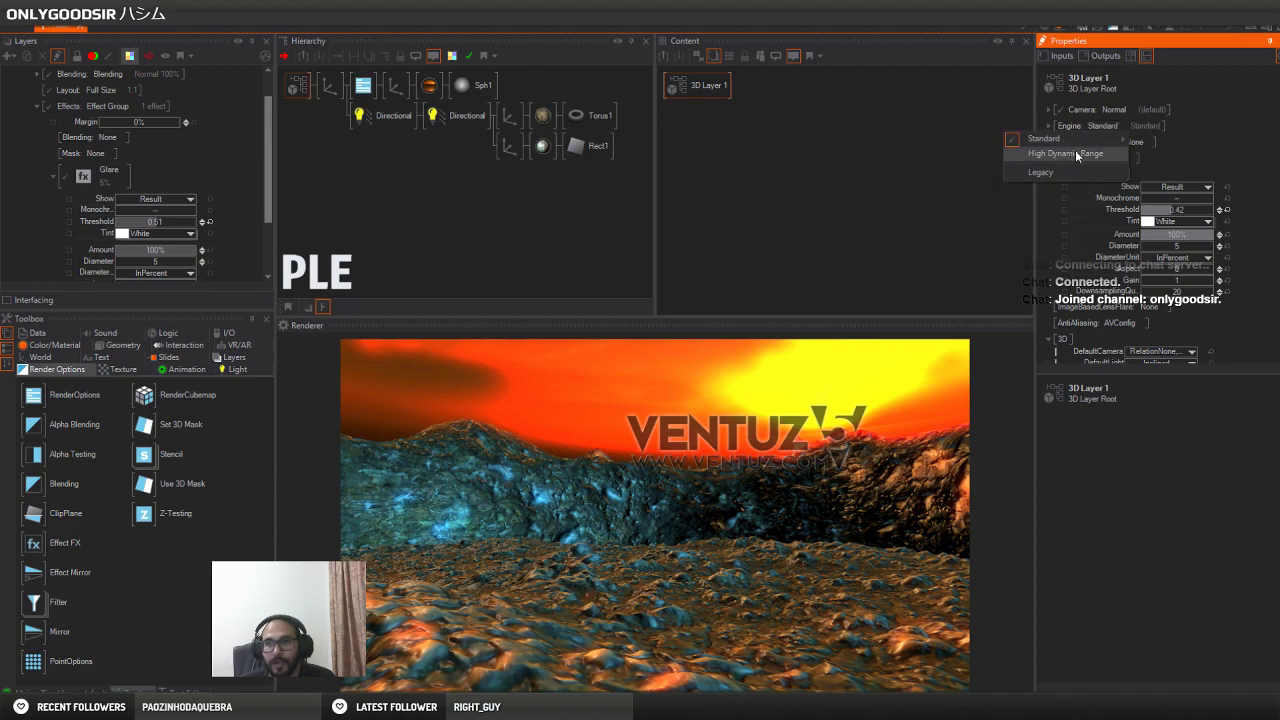
pyautogui.click(1263, 145)
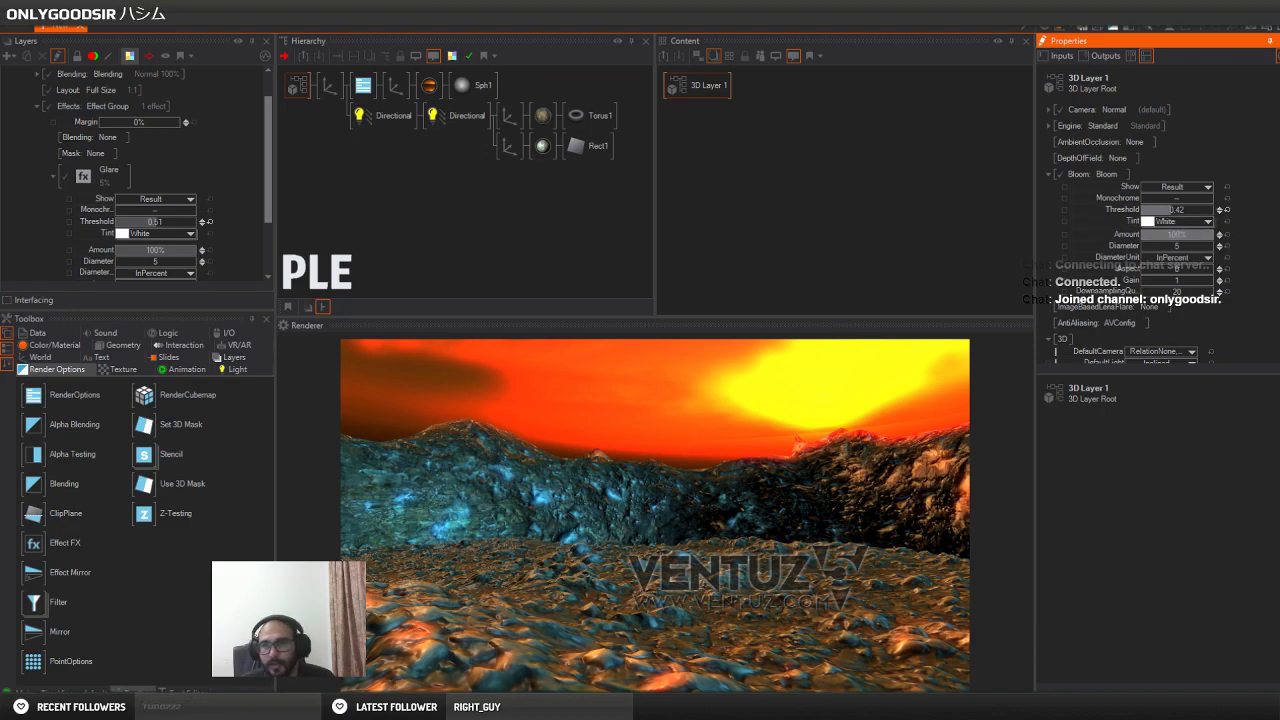
pyautogui.click(1058, 174)
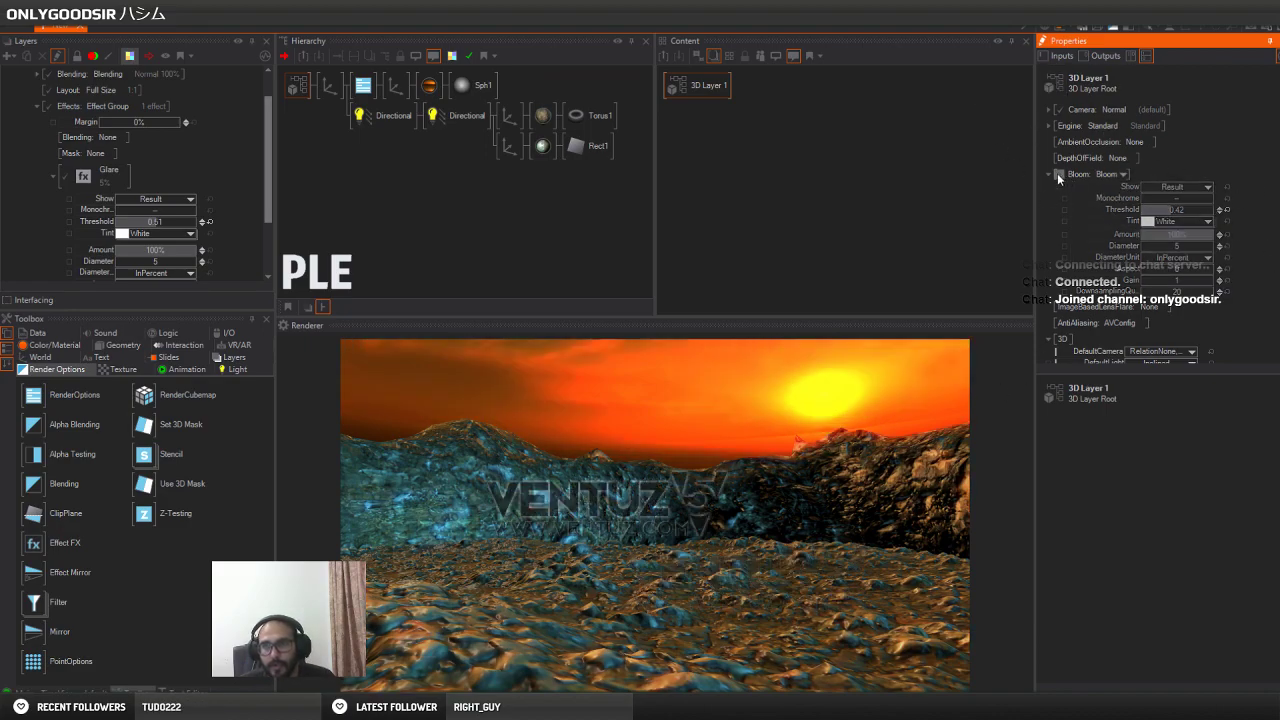
pyautogui.click(1048, 174)
# Add a Ground Fog node from the Color/Material category and place it after the second Directional light
pyautogui.click(491, 212)
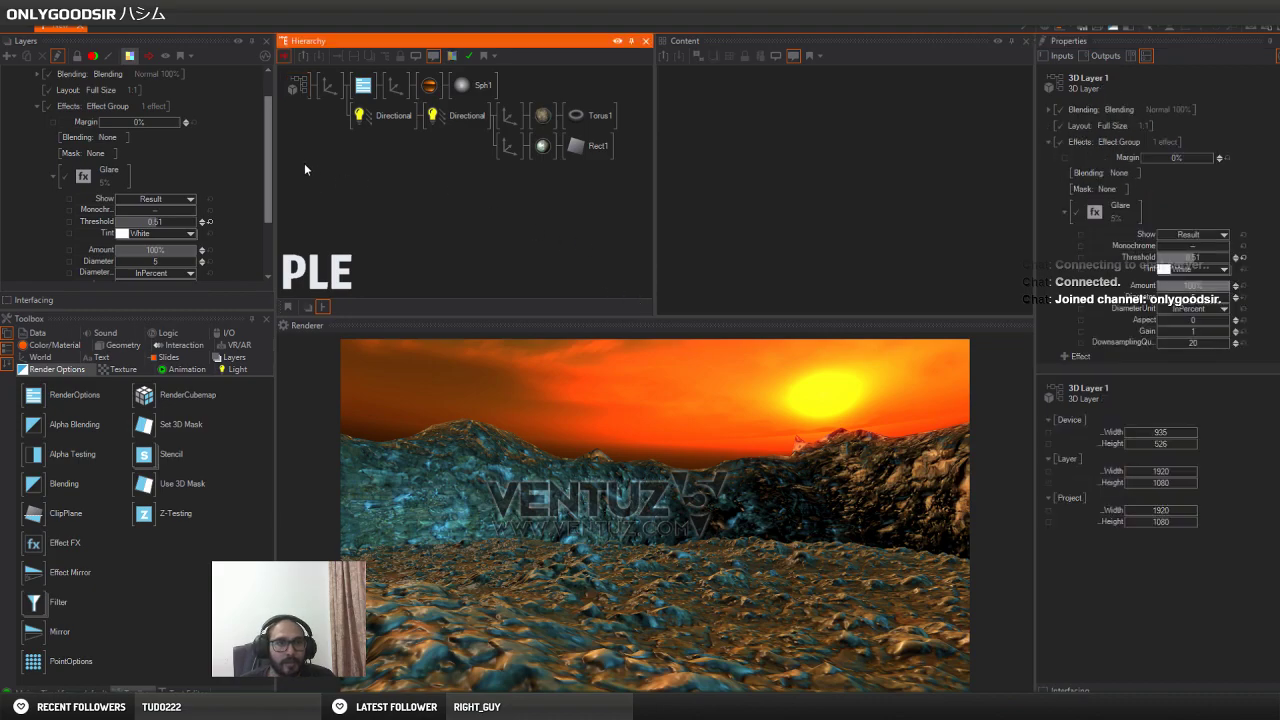
pyautogui.click(40, 357)
pyautogui.click(52, 345)
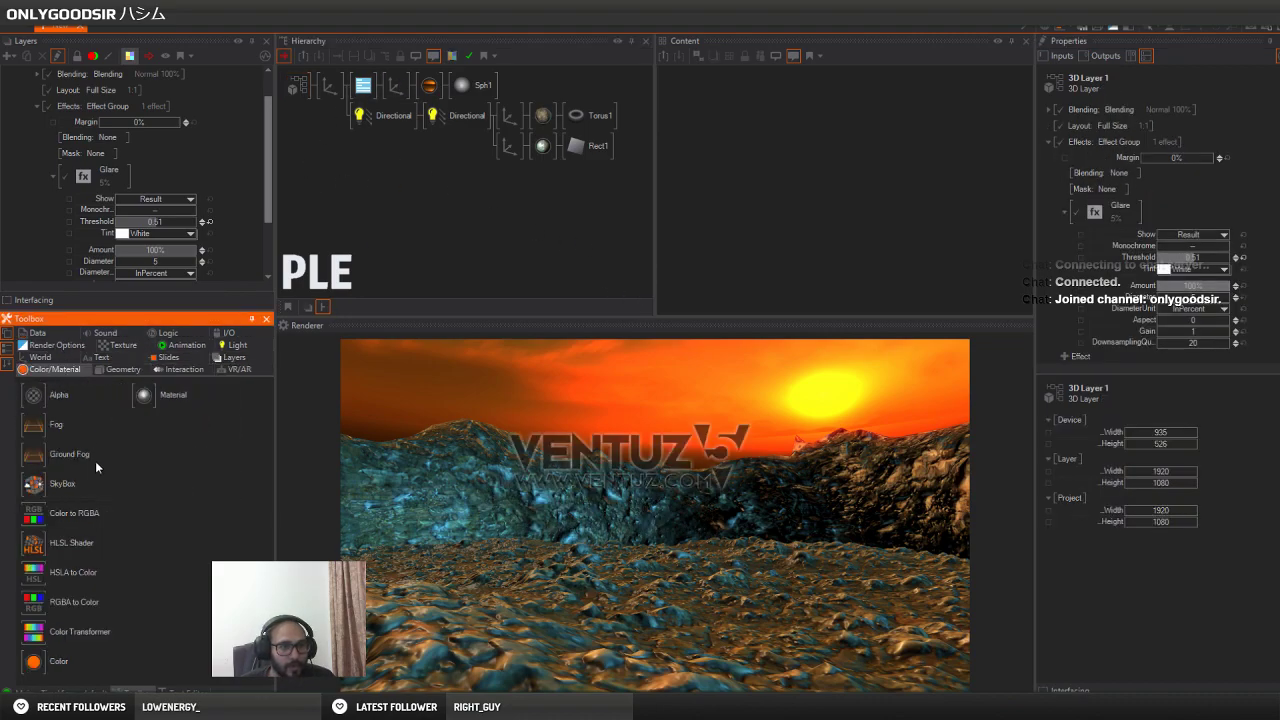
pyautogui.moveTo(355, 104); pyautogui.dragTo(369, 176)
pyautogui.moveTo(362, 83); pyautogui.dragTo(371, 126)
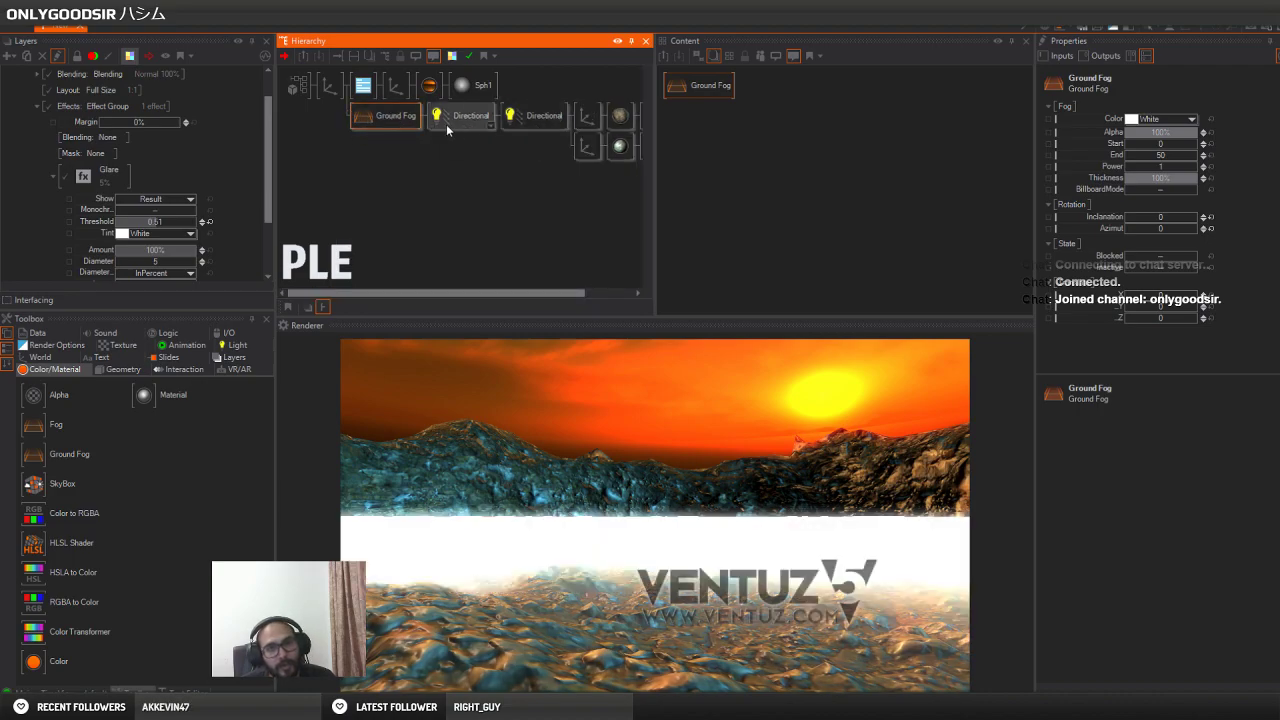
pyautogui.moveTo(573, 128); pyautogui.dragTo(575, 120)
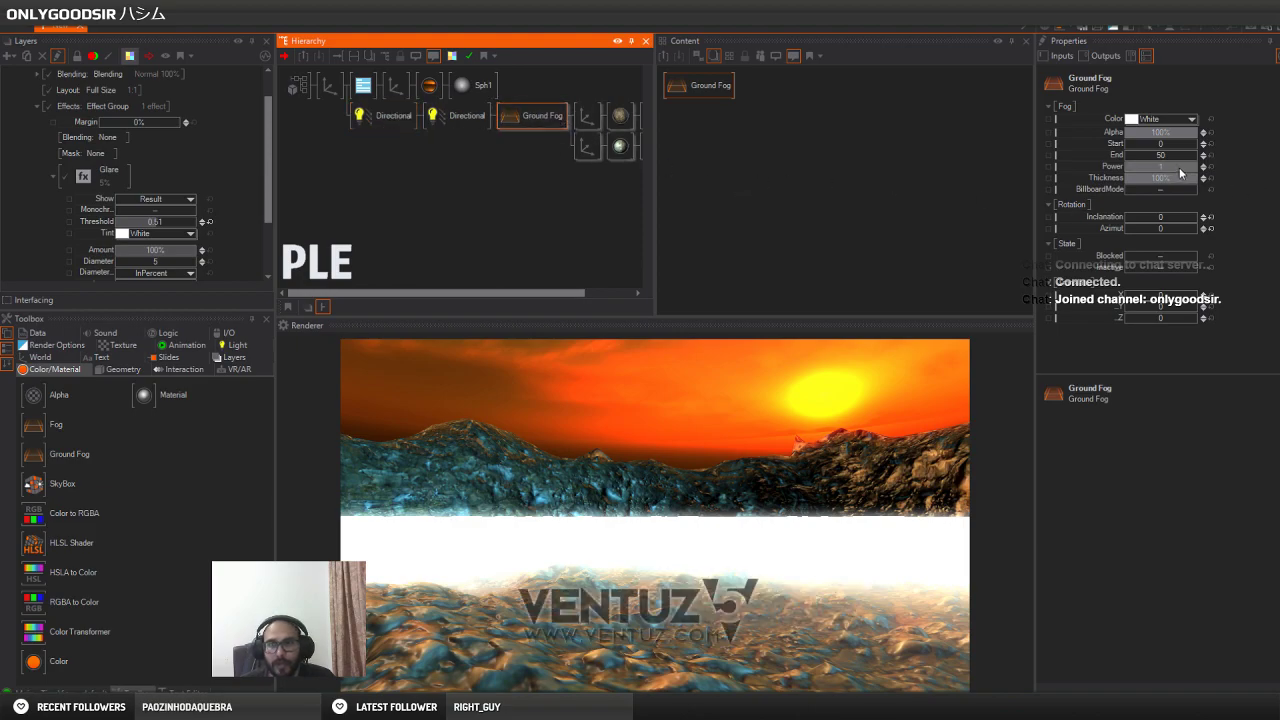
# Set the Ground Fog's Inclination to 1, Azimut to 395 and End to 27.94, and lower its Alpha
pyautogui.moveTo(1178, 216); pyautogui.dragTo(1152, 232)
pyautogui.click(1211, 220)
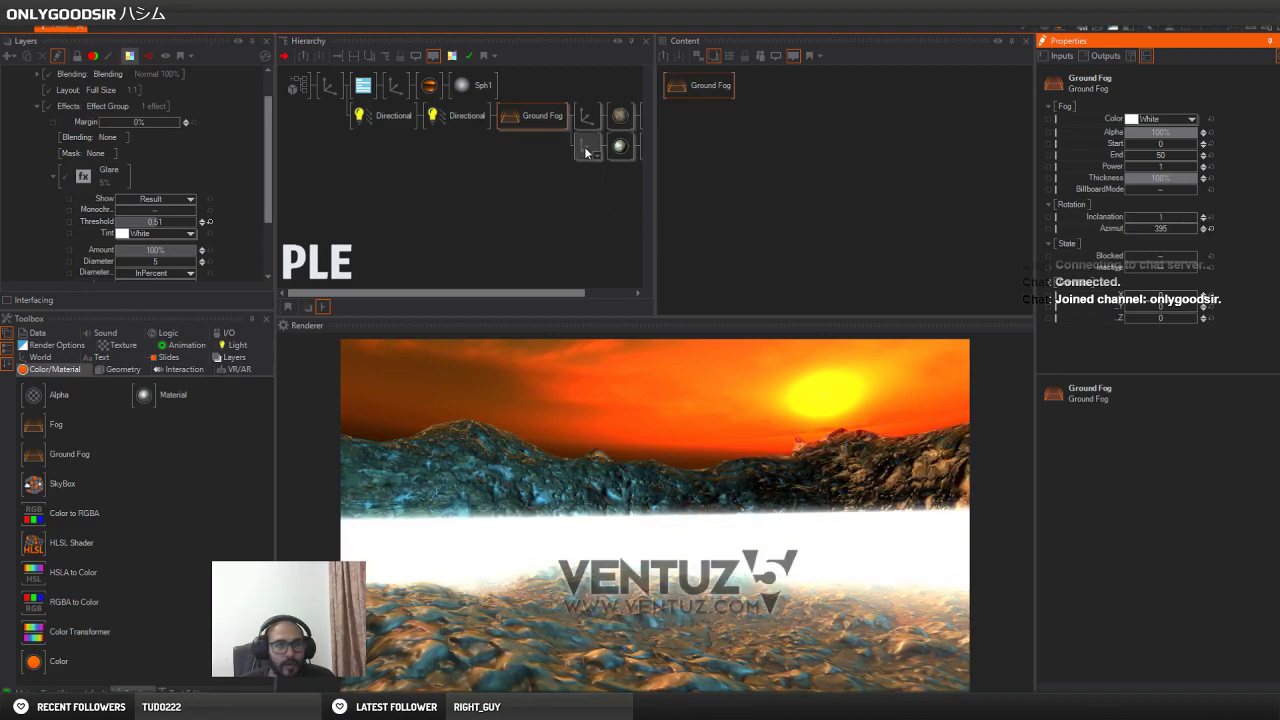
pyautogui.click(549, 123)
pyautogui.moveTo(1166, 133); pyautogui.dragTo(1134, 156)
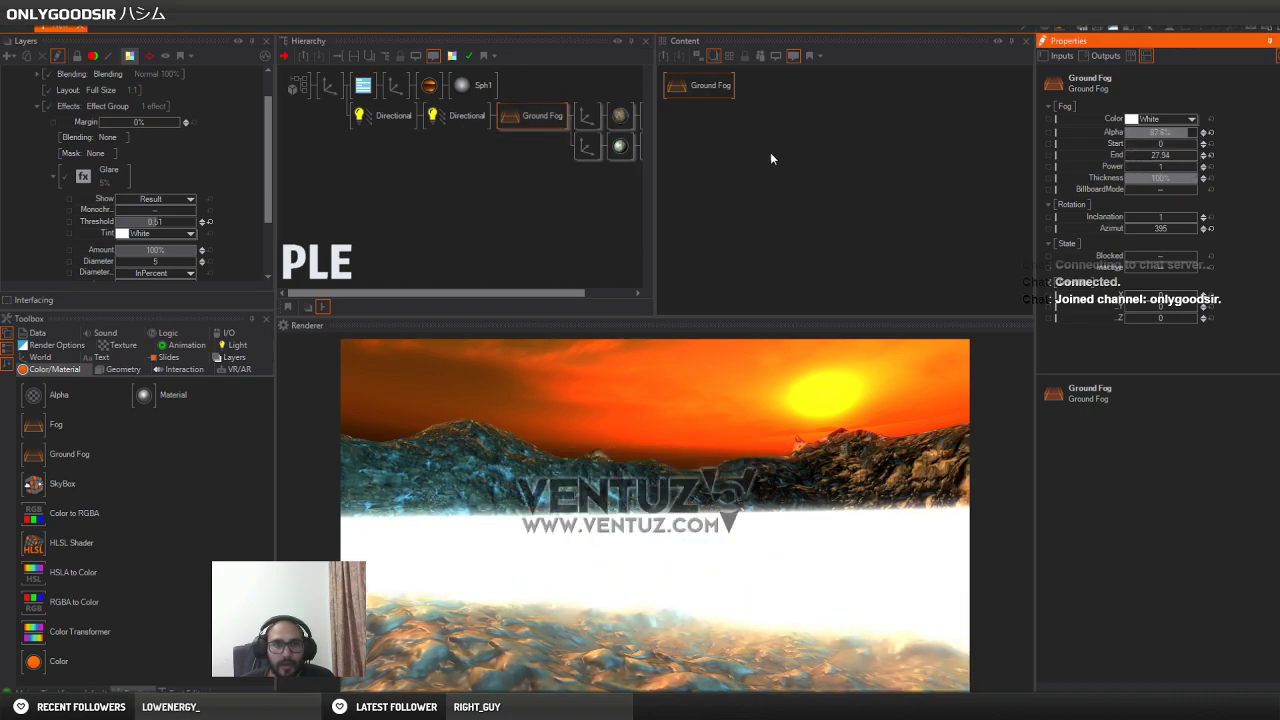
# Replace the Ground Fog with a regular Fog node between the second Directional light and the two geometry Axes
pyautogui.click(538, 118)
pyautogui.press('Delete')
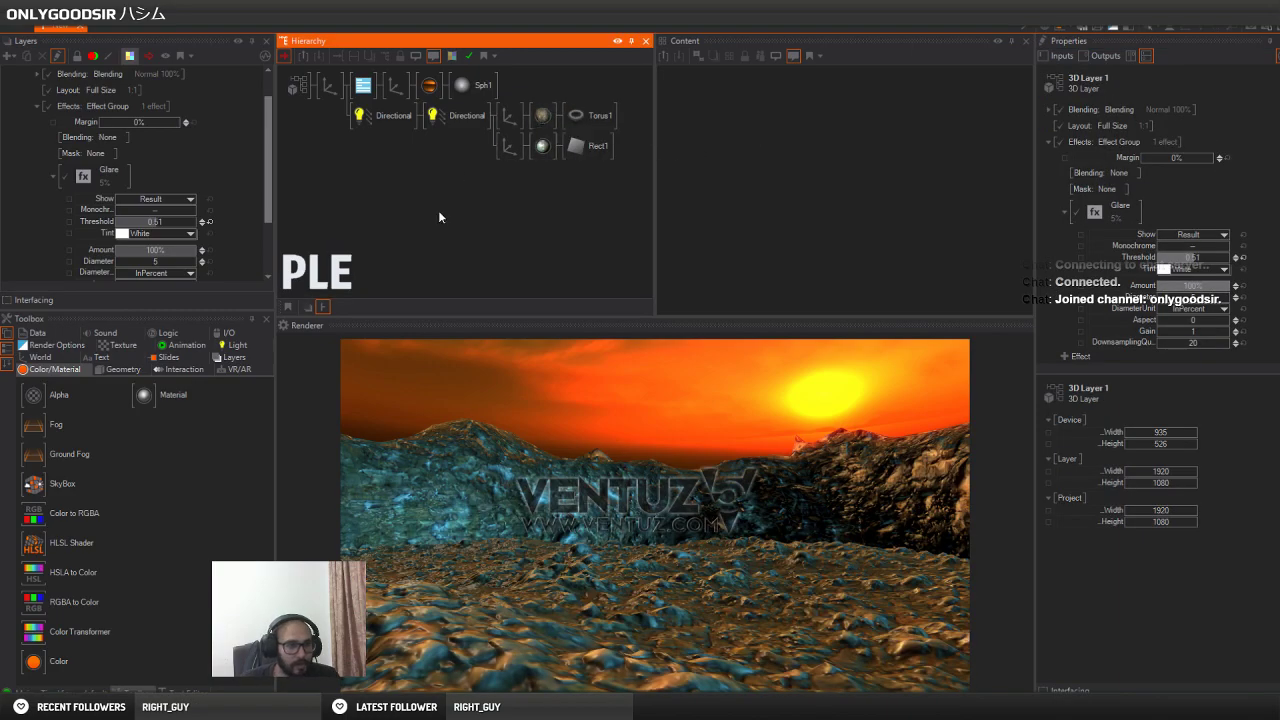
pyautogui.moveTo(50, 425); pyautogui.dragTo(500, 122)
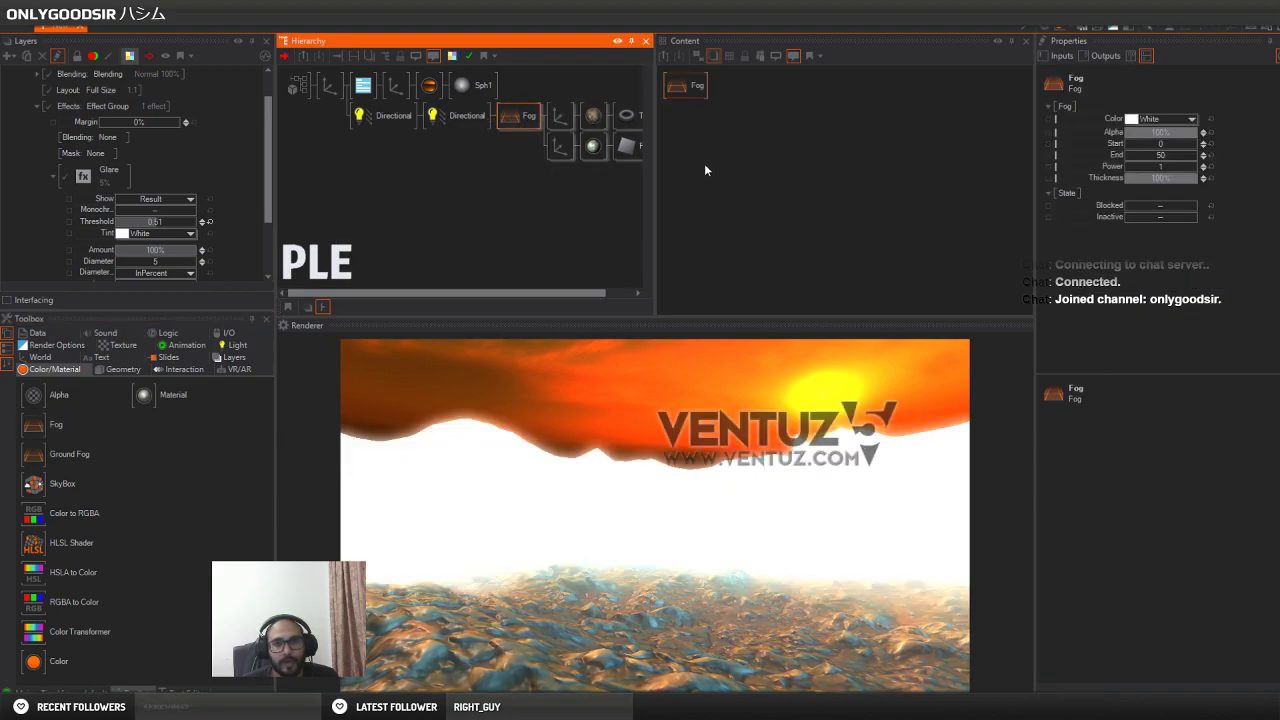
pyautogui.click(846, 118)
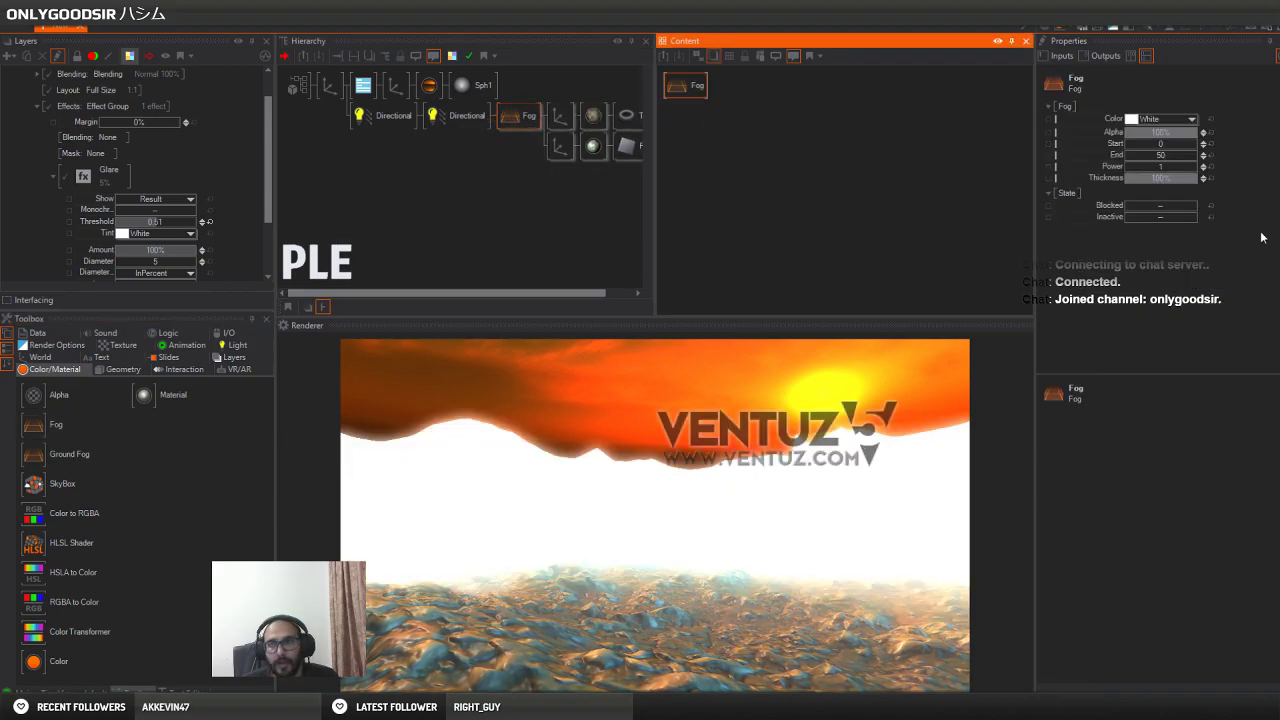
# Set the Fog's Power to 1.08, Alpha to 47.5% and Color to grey 91, 91, 91
pyautogui.moveTo(1175, 165); pyautogui.dragTo(1134, 171)
pyautogui.moveTo(1199, 132)
pyautogui.mouseDown()
pyautogui.moveTo(1126, 133)
pyautogui.moveTo(1199, 142)
pyautogui.moveTo(1184, 139)
pyautogui.mouseUp()
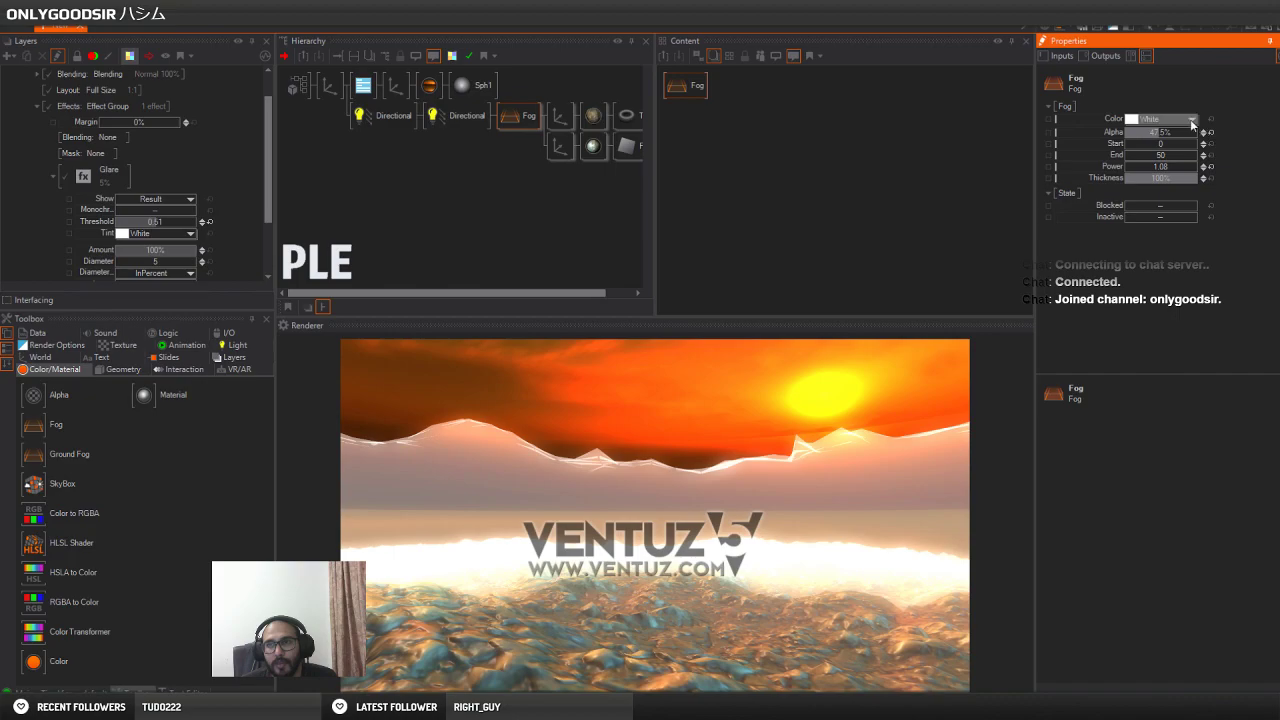
pyautogui.click(1191, 121)
pyautogui.moveTo(1168, 158); pyautogui.dragTo(1068, 175)
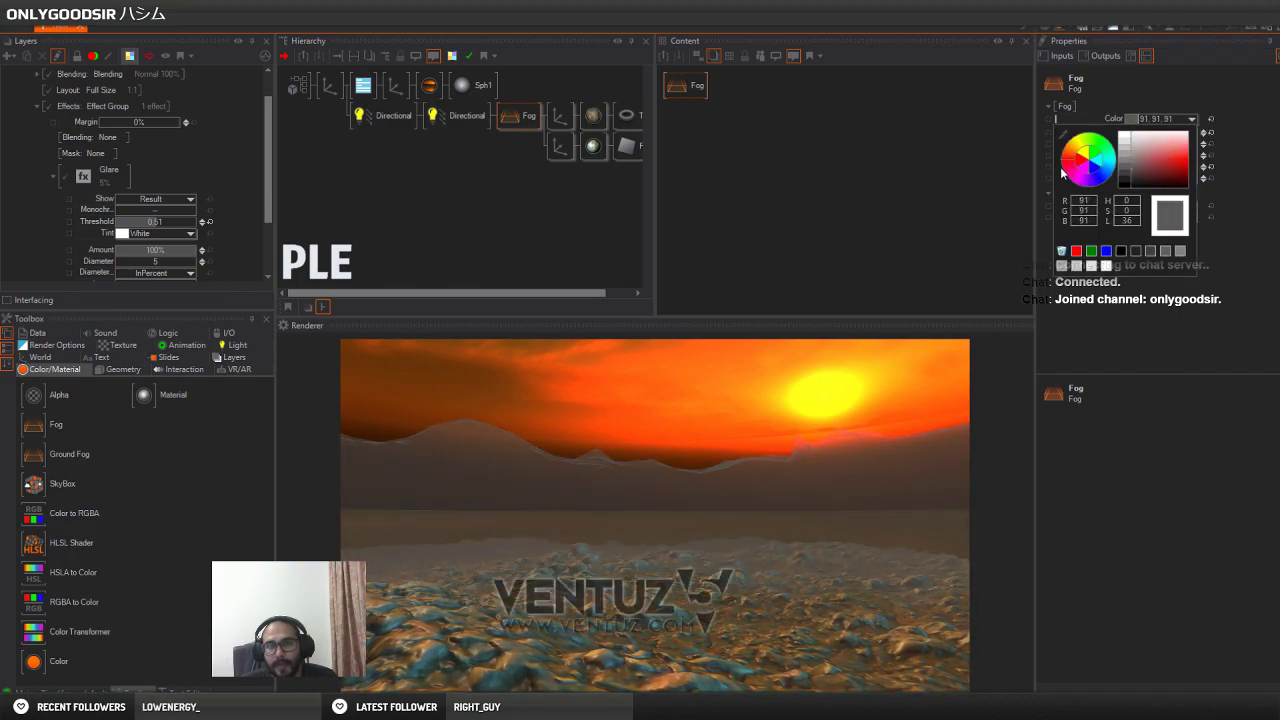
# Link the torus and rectangle Axes directly under the second Directional light, ahead of the Fog
pyautogui.click(558, 120)
pyautogui.click(559, 120)
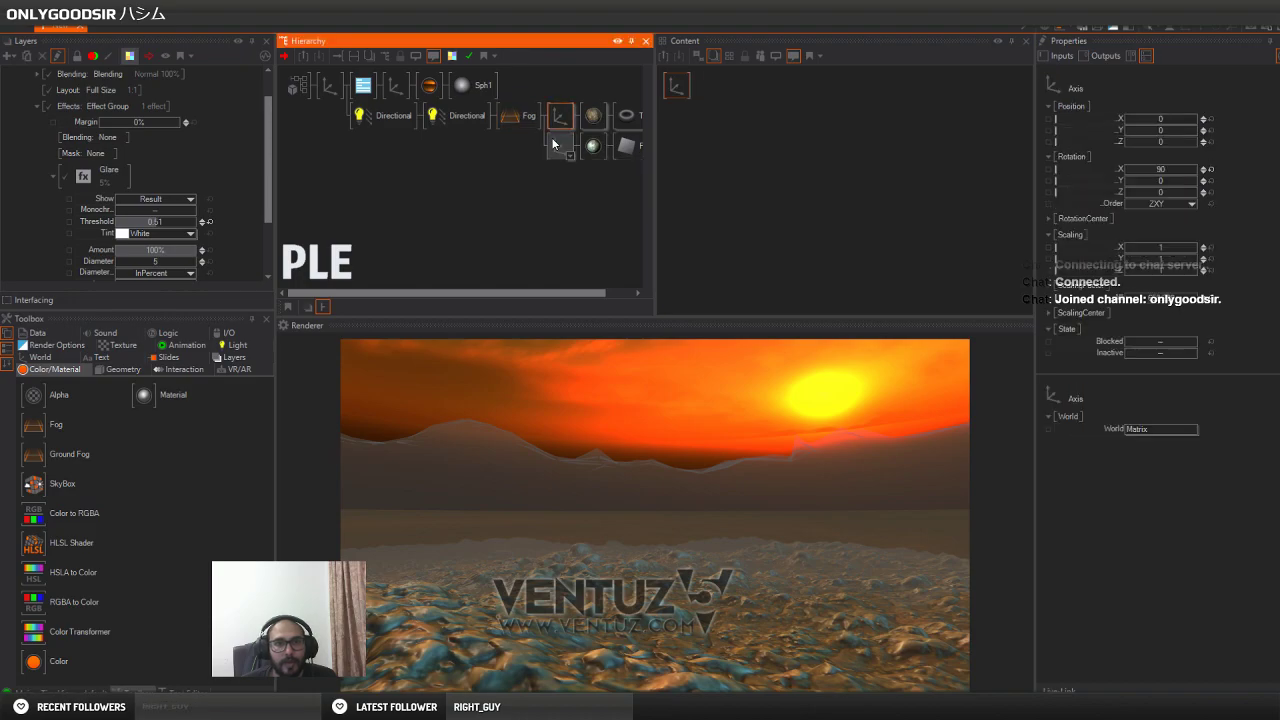
pyautogui.rightClick(530, 112)
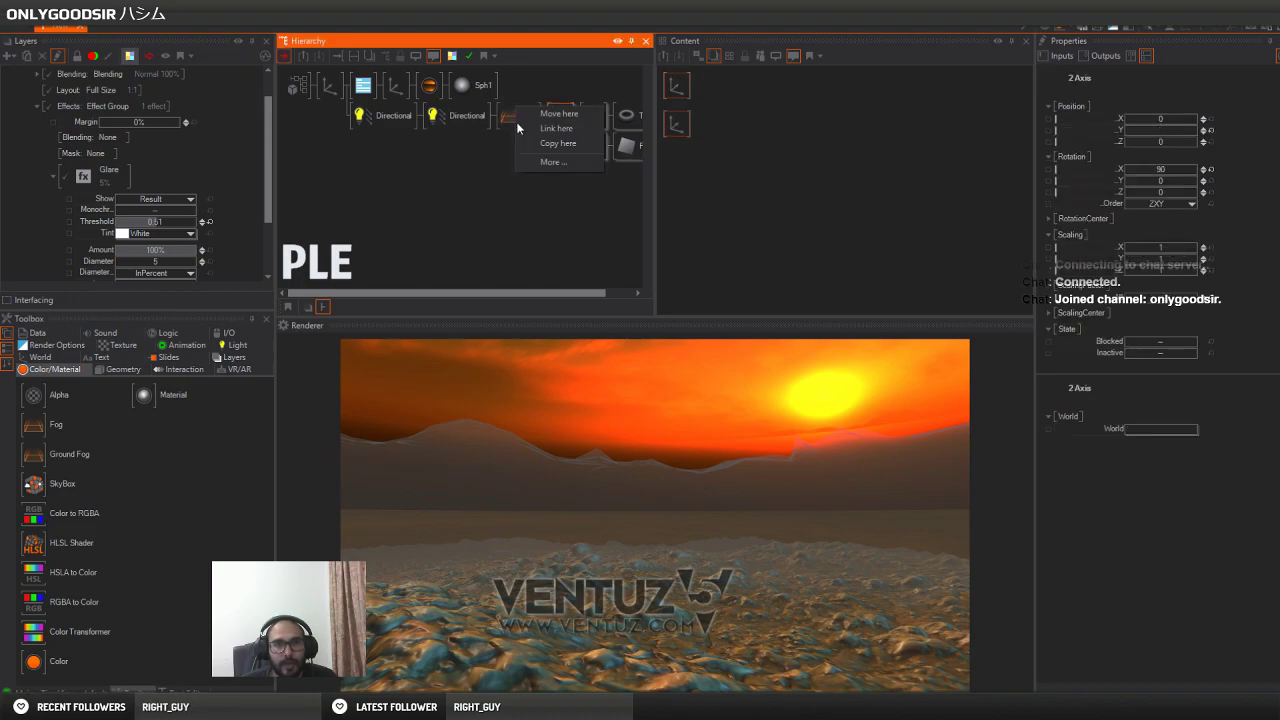
pyautogui.click(535, 130)
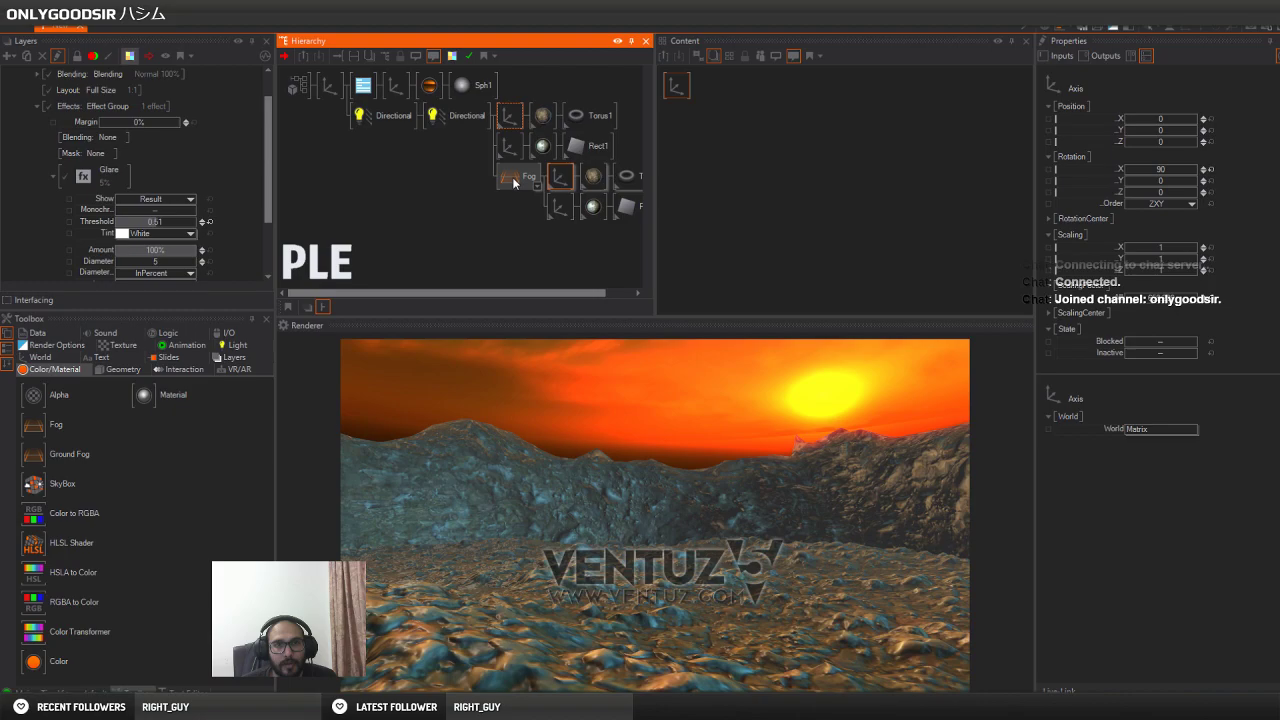
# Raise the Fog's Alpha and change its Color to dark reddish brown 81, 20, 0
pyautogui.click(516, 181)
pyautogui.moveTo(1174, 134); pyautogui.dragTo(1208, 171)
pyautogui.click(1192, 119)
pyautogui.moveTo(1064, 157); pyautogui.dragTo(1210, 180)
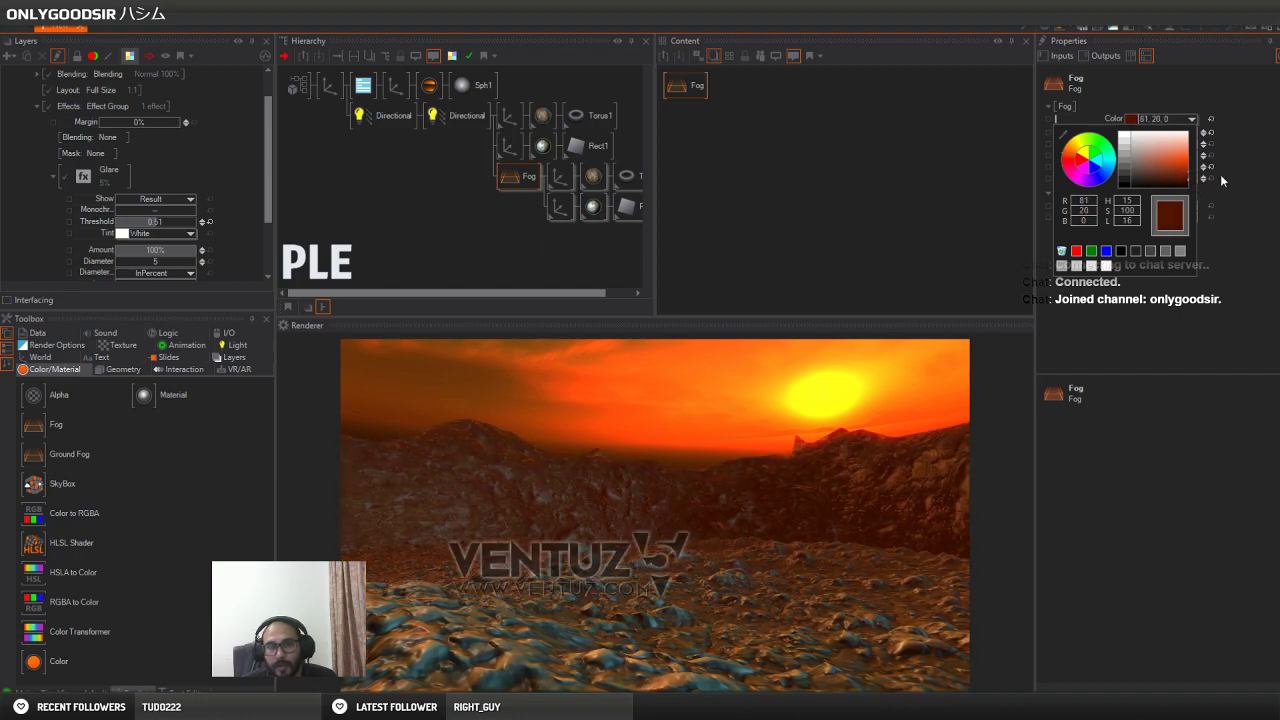
pyautogui.click(1210, 181)
# Set the Fog's Power to 2.16 and reduce its Thickness slightly
pyautogui.click(530, 180)
pyautogui.click(677, 92)
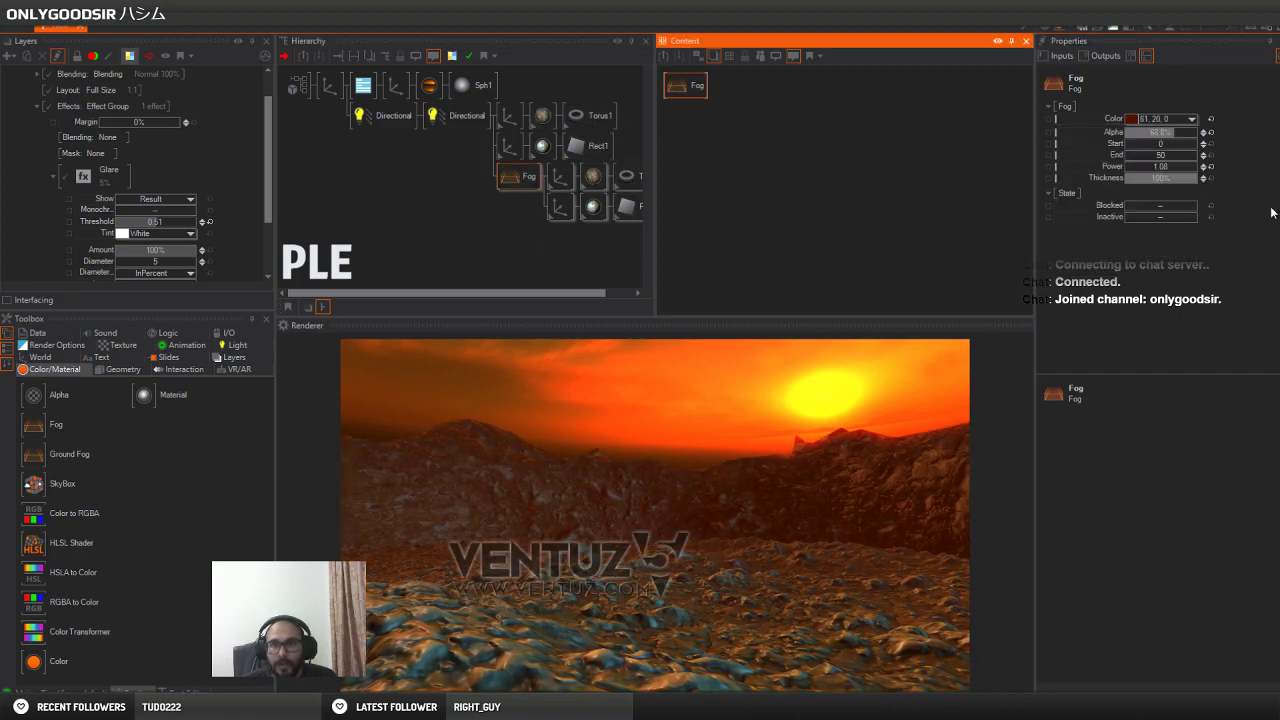
pyautogui.moveTo(1192, 180); pyautogui.dragTo(1125, 176)
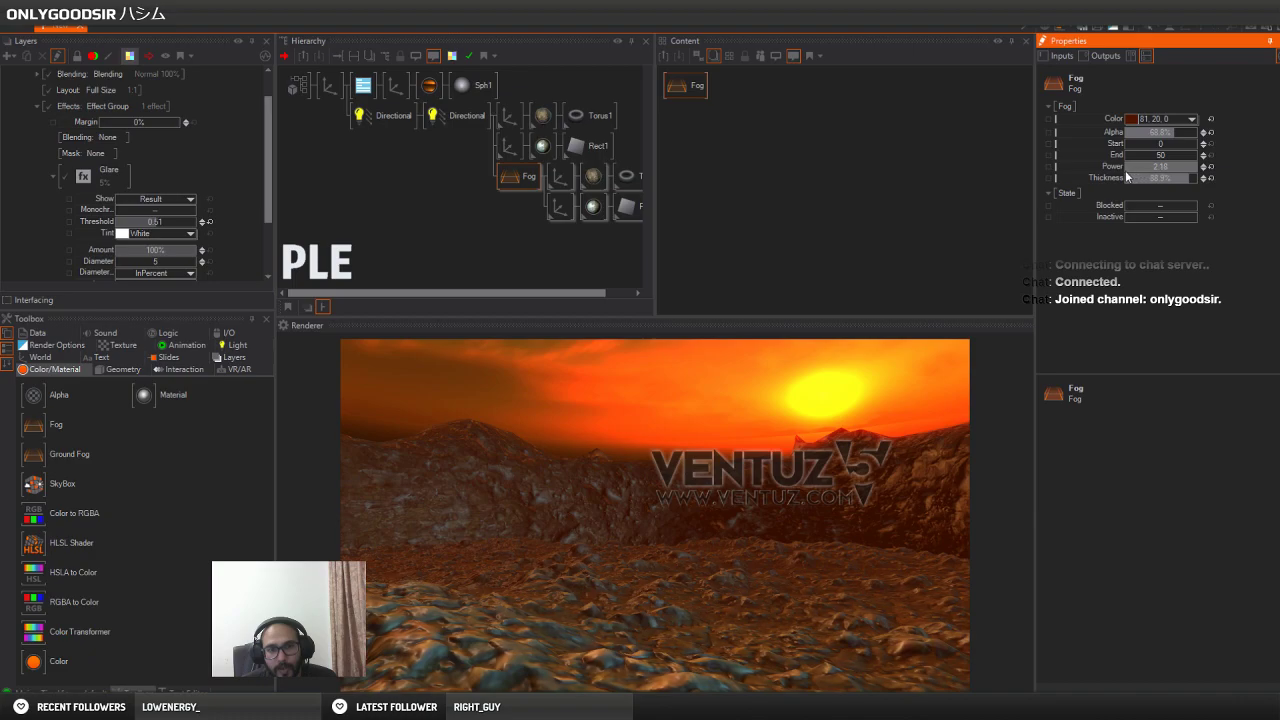
# Enable a ShadowMap shadow on the first Directional light
pyautogui.click(390, 116)
pyautogui.click(444, 120)
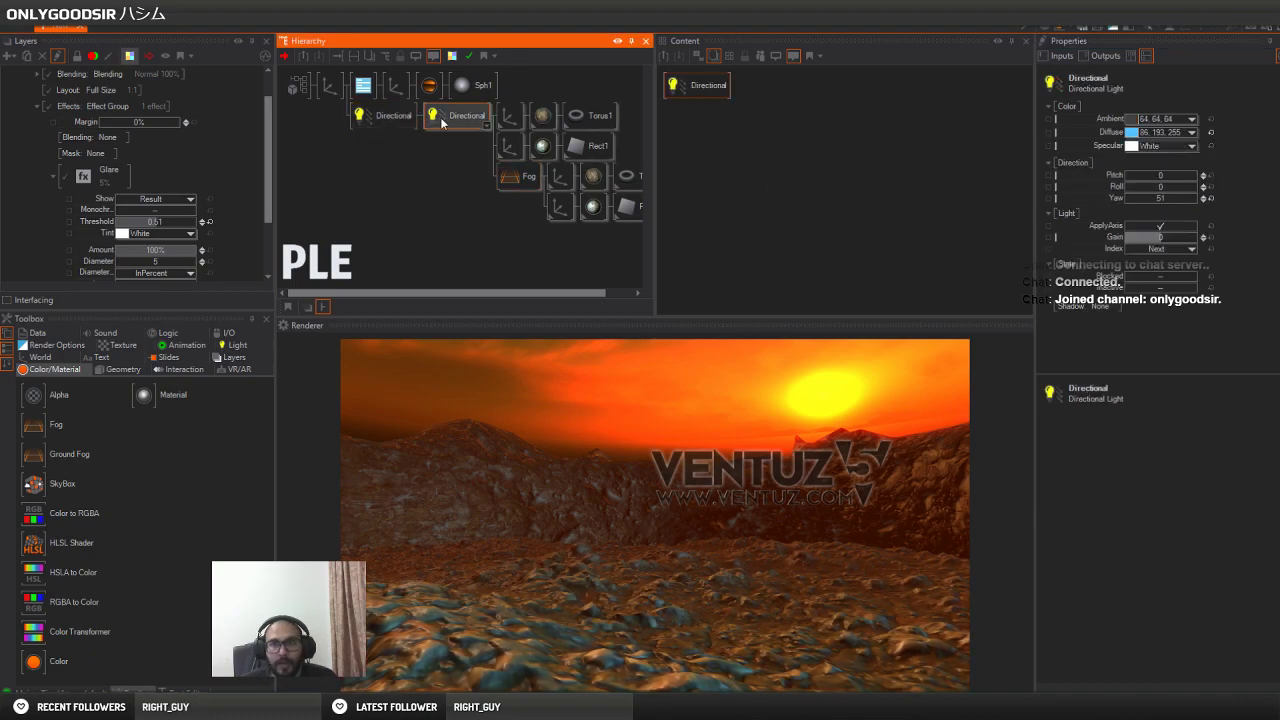
pyautogui.click(380, 118)
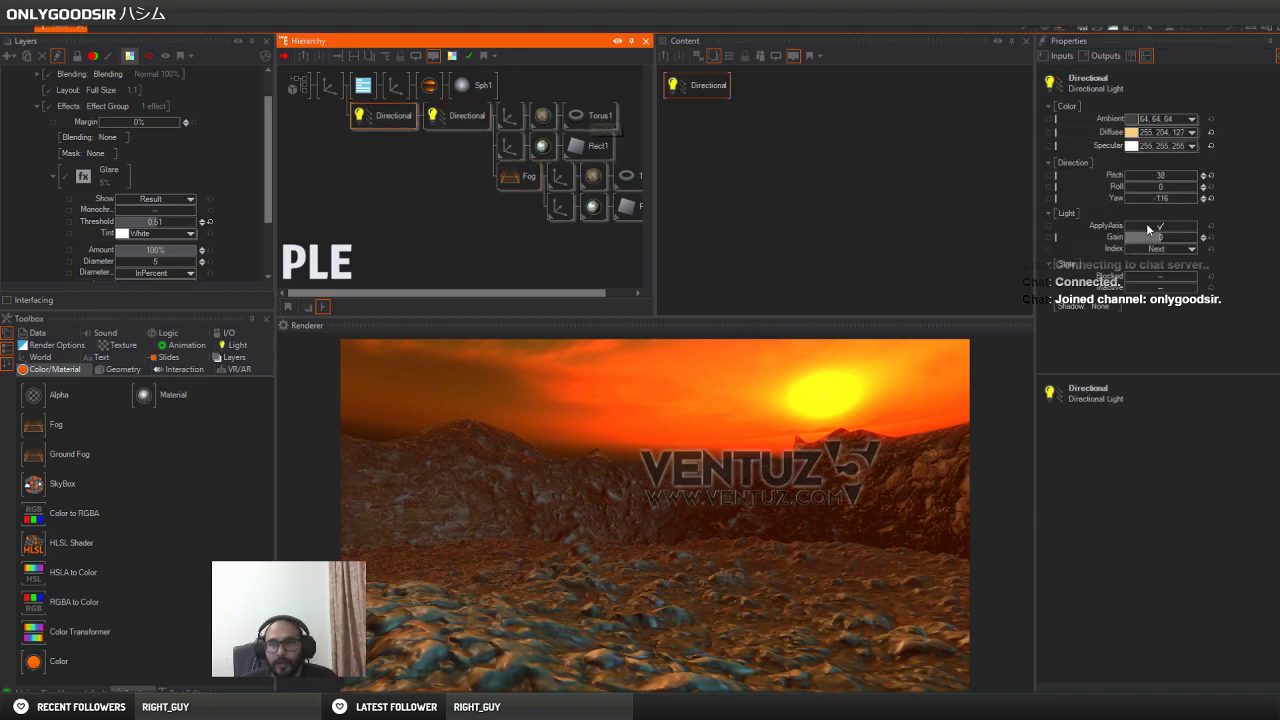
pyautogui.click(1096, 307)
pyautogui.click(1100, 334)
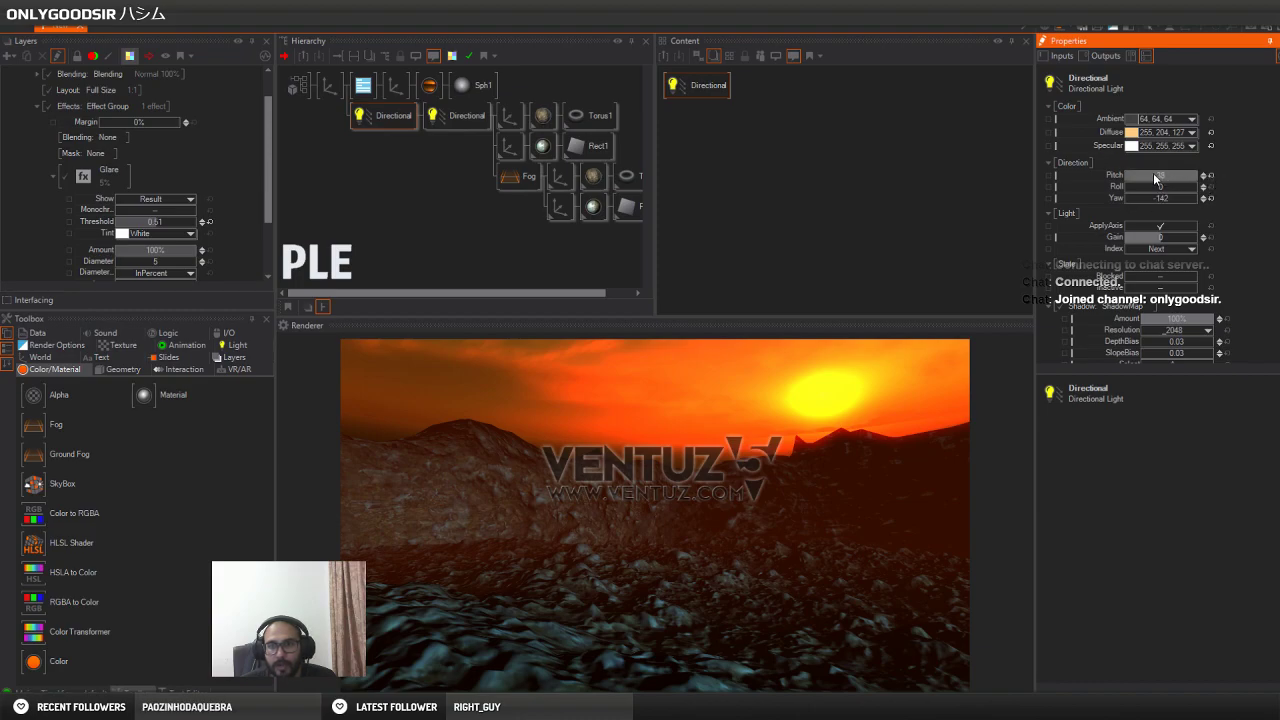
# Set the first Directional light's direction to Pitch -19, Roll 68 and Yaw -142
pyautogui.moveTo(724, 82); pyautogui.dragTo(726, 89)
pyautogui.click(1167, 174)
pyautogui.moveTo(1143, 180); pyautogui.dragTo(1199, 193)
pyautogui.moveTo(1205, 301); pyautogui.dragTo(1205, 288, button='middle')
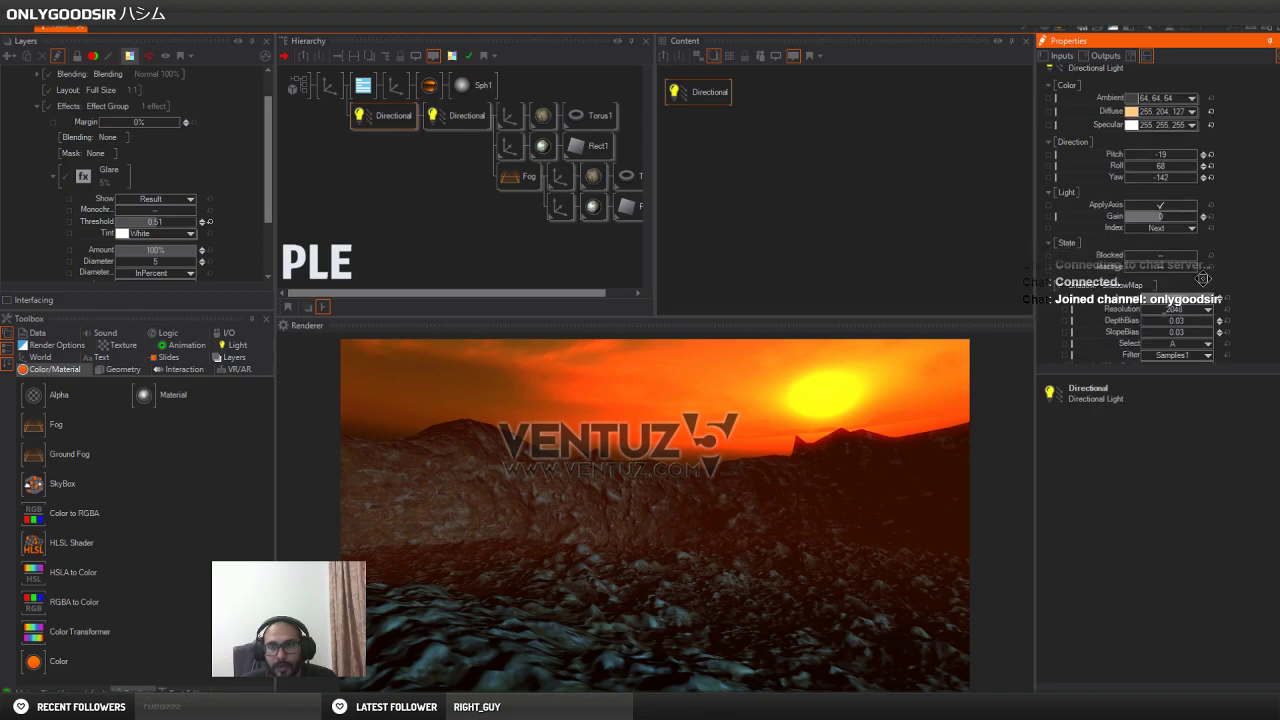
# Aim the second Directional light at Pitch 156, Yaw 151, and the first one at Pitch -26, Roll 73, Yaw 118
pyautogui.click(459, 115)
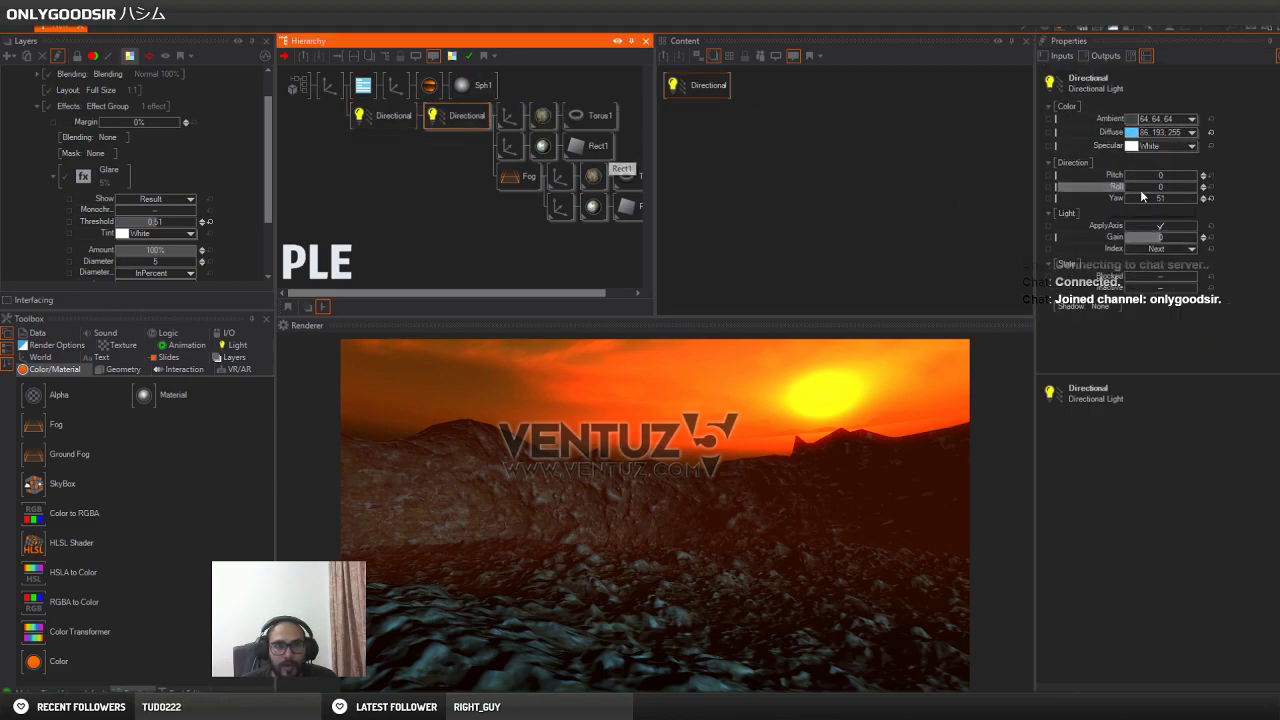
pyautogui.moveTo(1120, 197); pyautogui.dragTo(1193, 180)
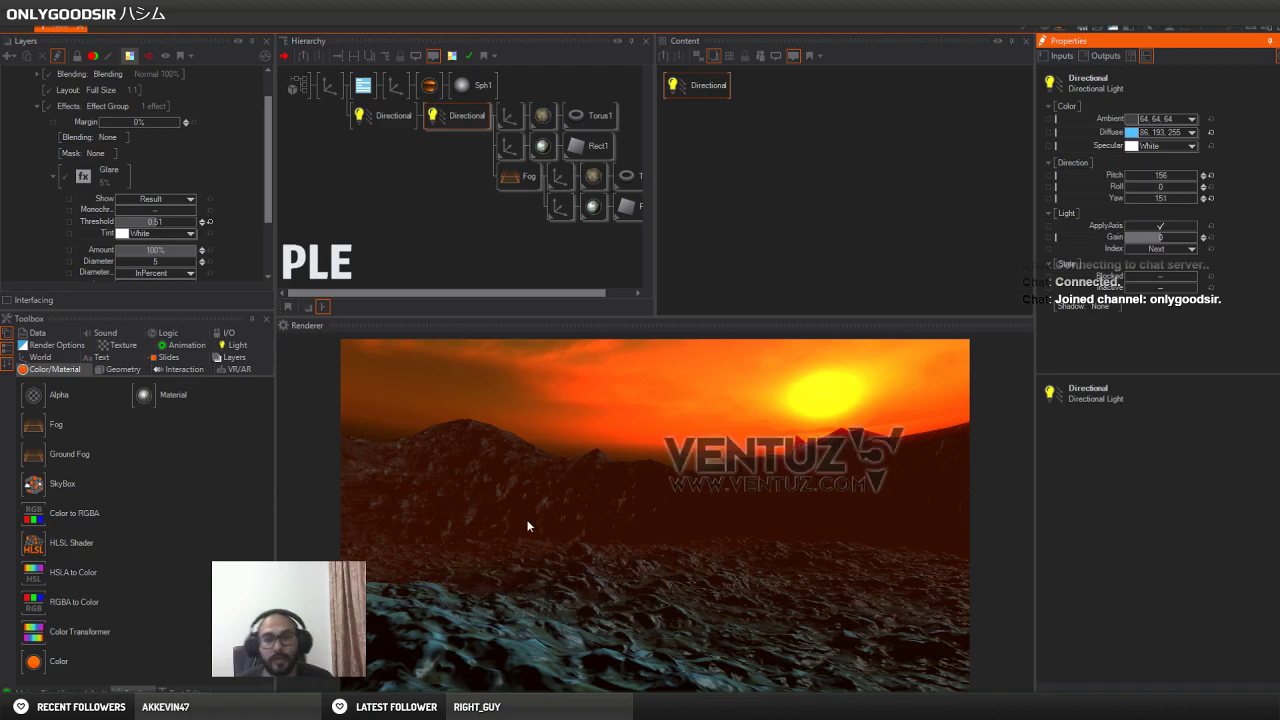
pyautogui.click(385, 116)
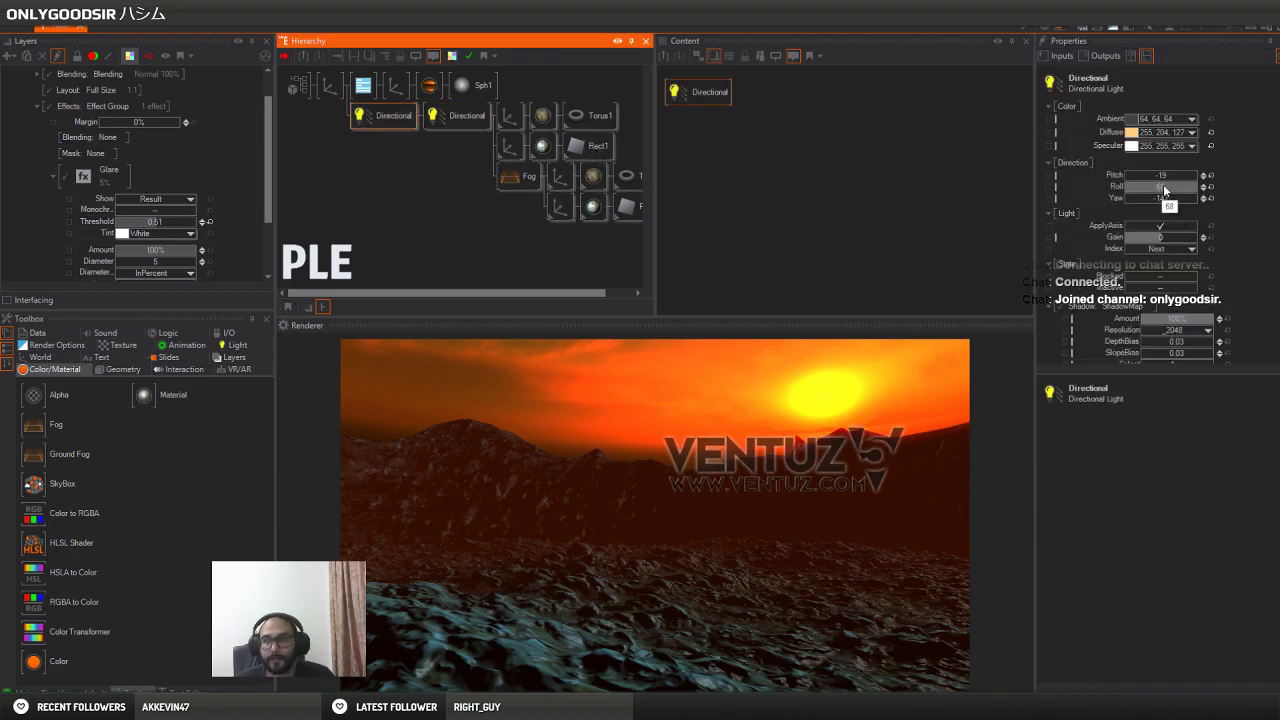
pyautogui.moveTo(1168, 176); pyautogui.dragTo(1197, 198)
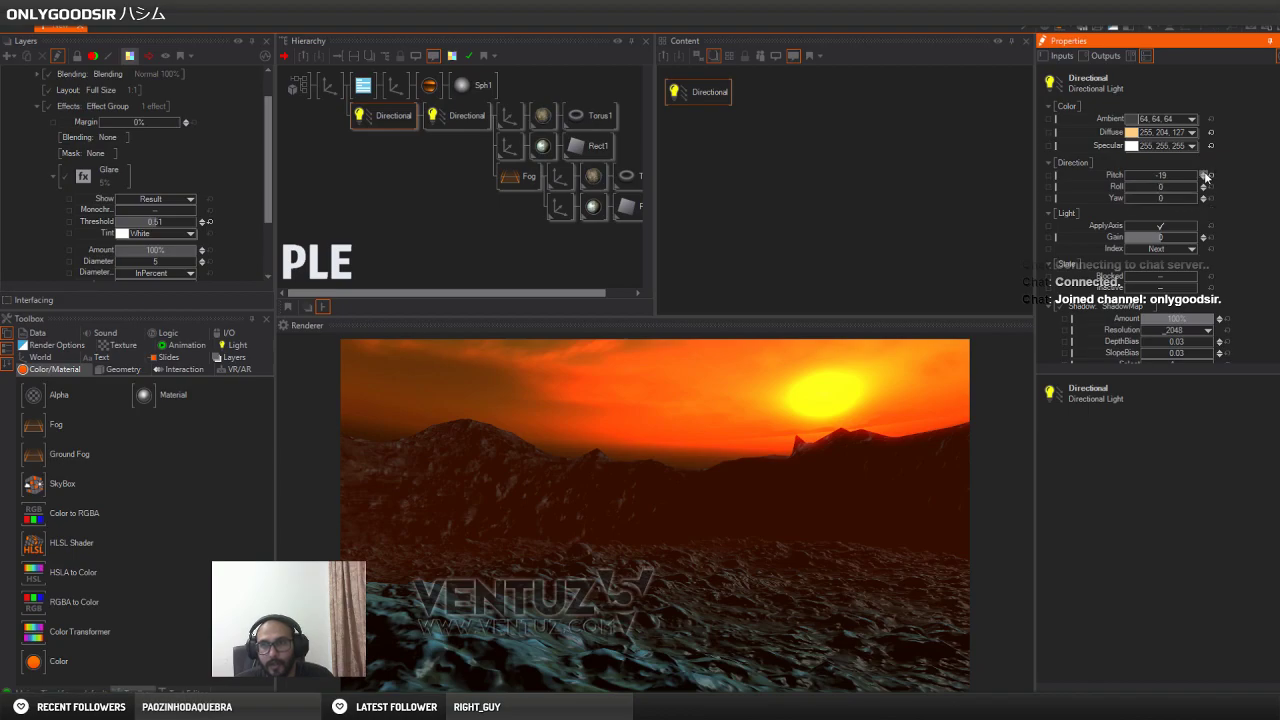
pyautogui.moveTo(1166, 176); pyautogui.dragTo(1198, 199)
pyautogui.scroll(-3, 1232, 275)
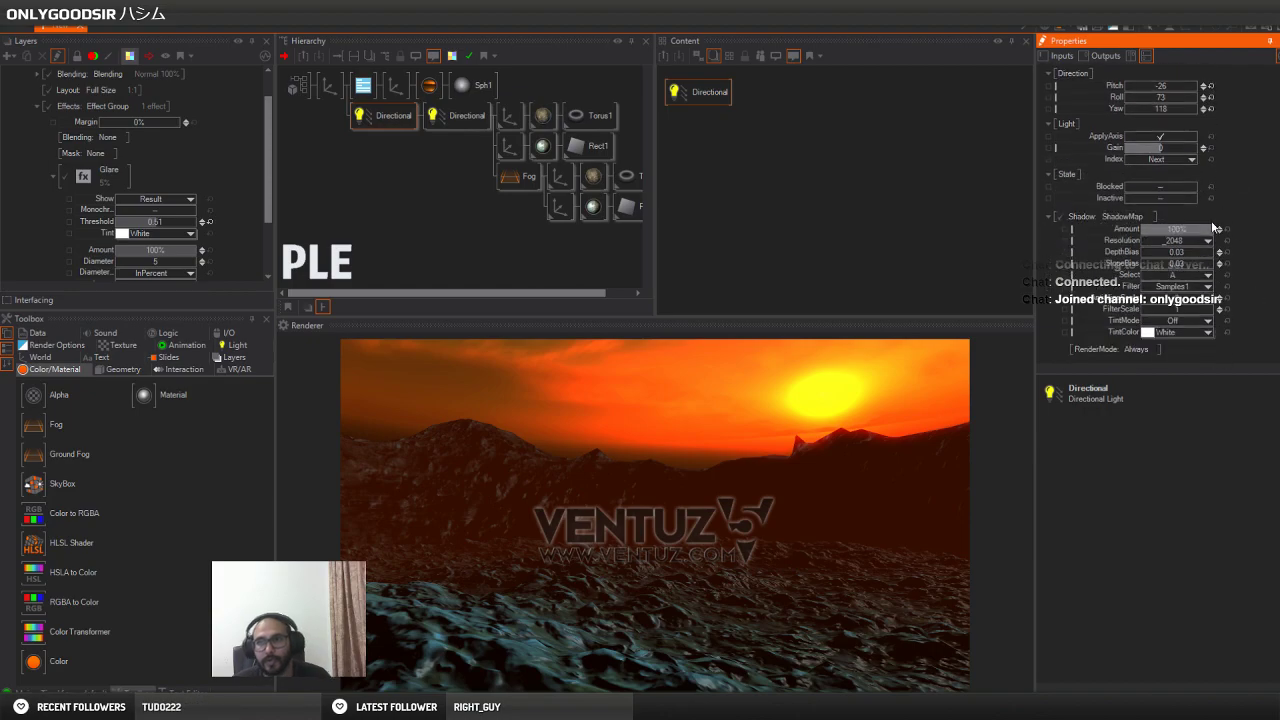
# Disable the first Directional light's shadow, then set its Yaw to 148 and lower its Pitch further
pyautogui.click(1060, 217)
pyautogui.scroll(2, 1230, 190)
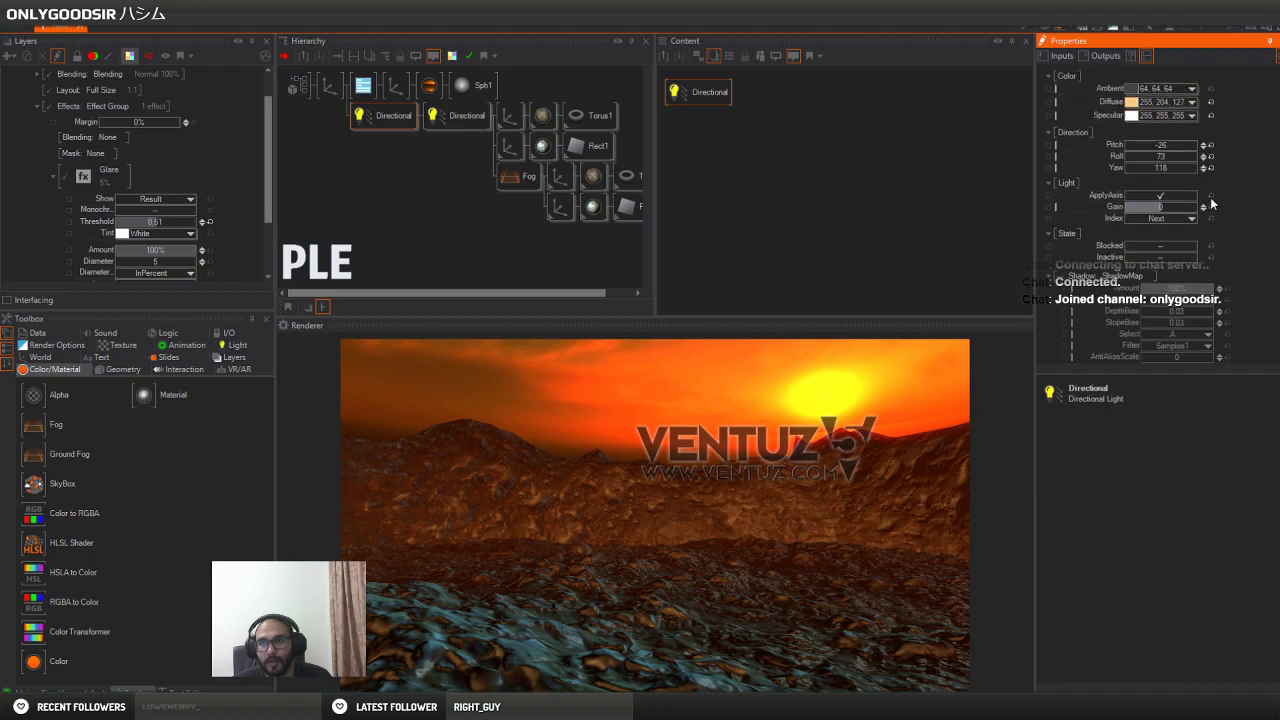
pyautogui.moveTo(1180, 169)
pyautogui.mouseDown()
pyautogui.moveTo(1198, 172)
pyautogui.moveTo(1178, 170)
pyautogui.moveTo(1200, 150)
pyautogui.moveTo(1176, 157)
pyautogui.mouseUp()
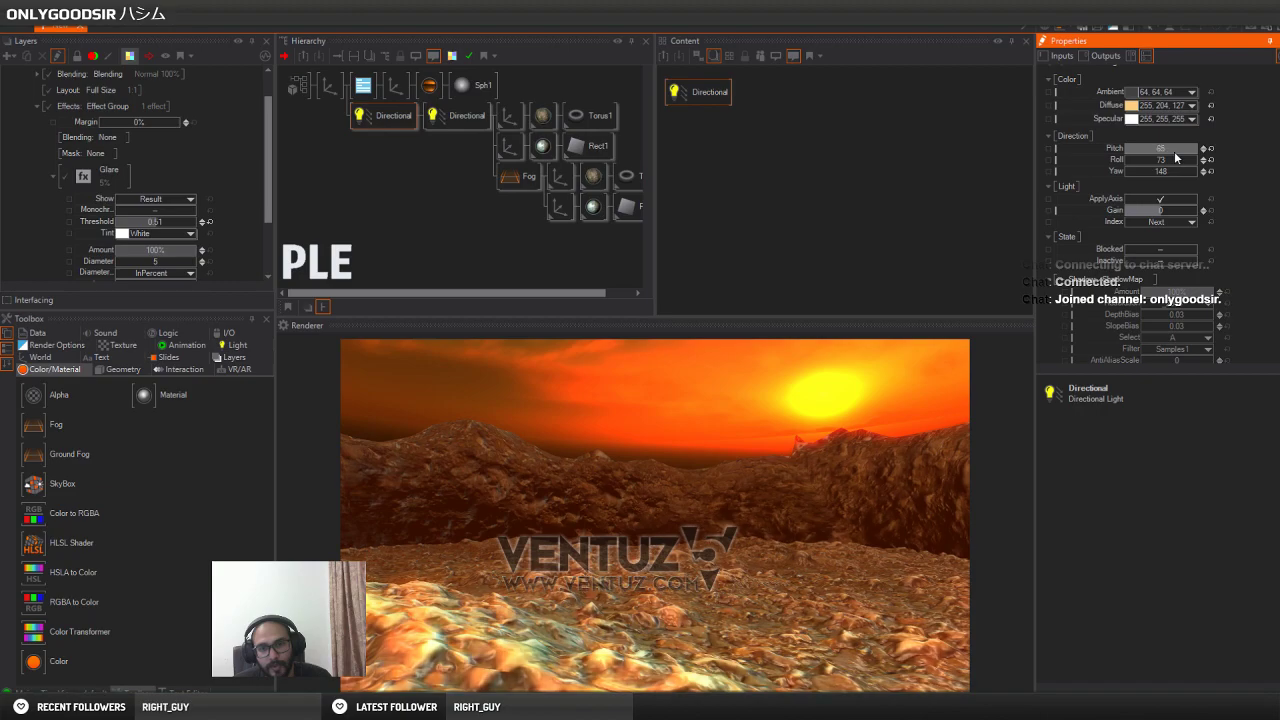
# Rotate the whole scene by setting the first Axis's Y Rotation to 958
pyautogui.click(329, 85)
pyautogui.moveTo(1171, 181)
pyautogui.mouseDown()
pyautogui.moveTo(1199, 190)
pyautogui.moveTo(1165, 187)
pyautogui.mouseUp()
# Set the Axis ahead of the sky sphere to Y Scaling 1.93 and Y Position -487.4
pyautogui.click(396, 85)
pyautogui.moveTo(1193, 268); pyautogui.dragTo(1190, 265)
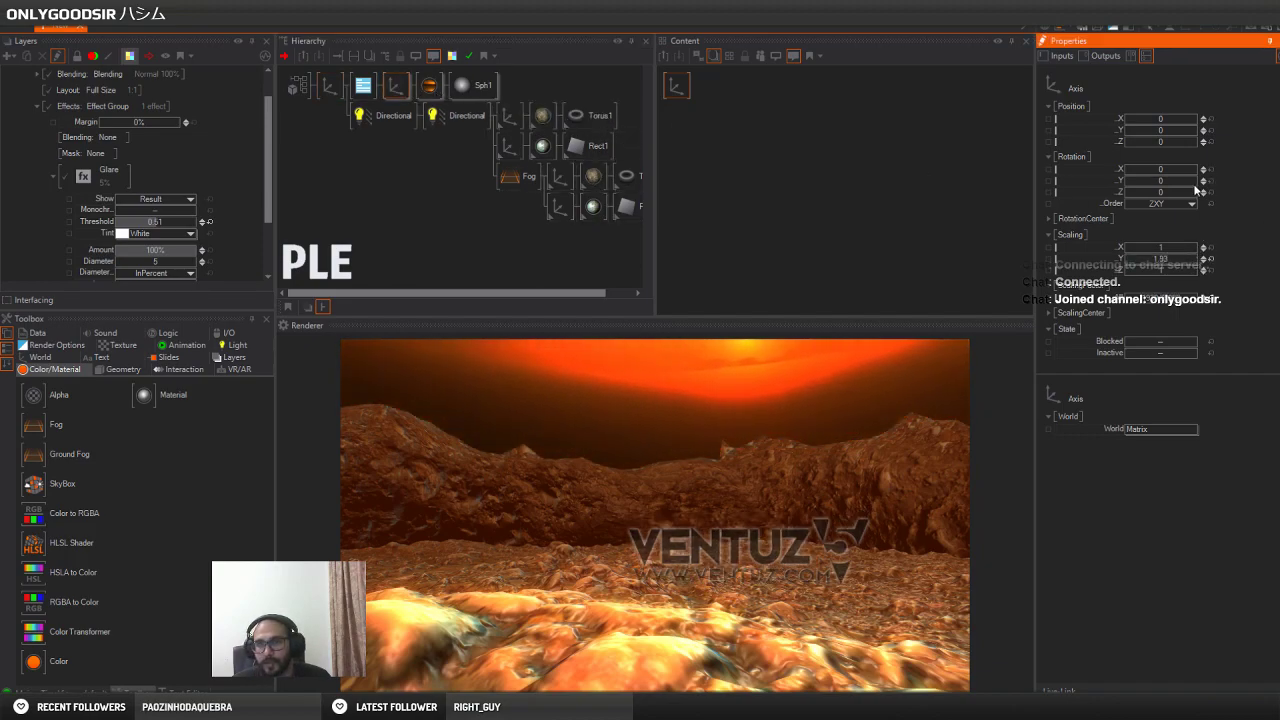
pyautogui.moveTo(1170, 135); pyautogui.dragTo(1134, 134)
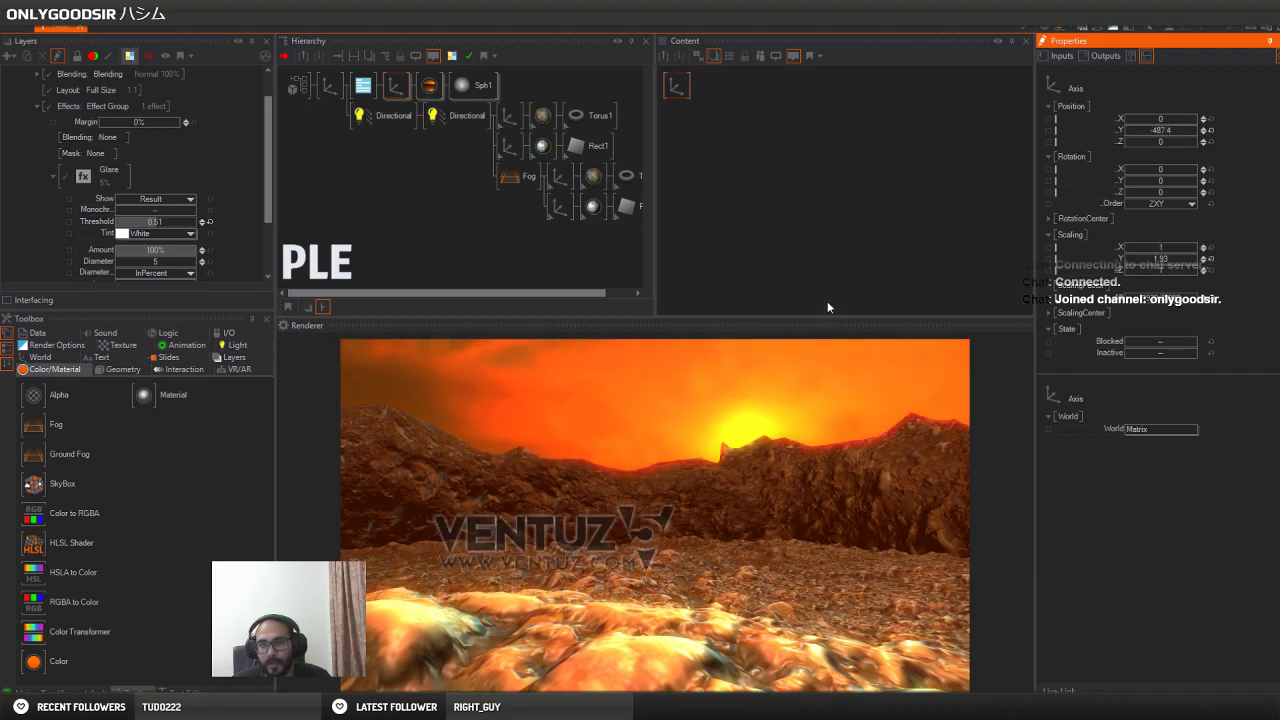
# Turn the whole landscape by setting the first Axis's Y Rotation to 513
pyautogui.click(331, 87)
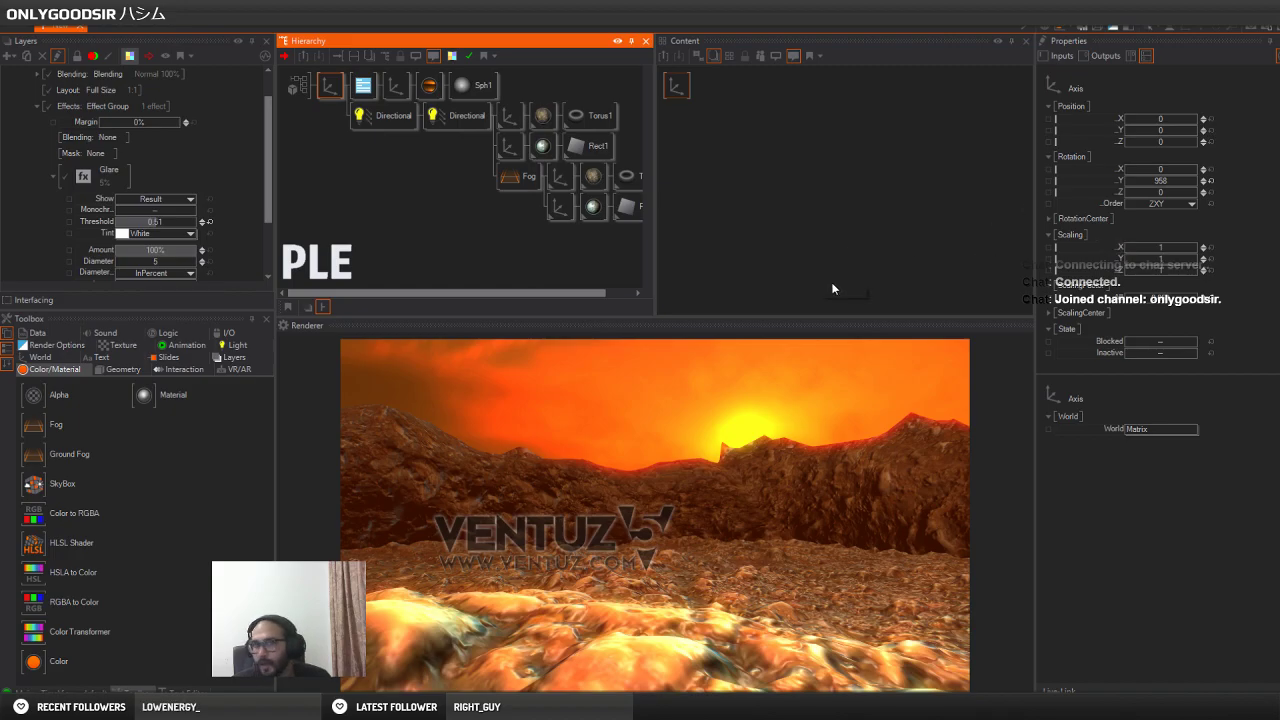
pyautogui.moveTo(1174, 182); pyautogui.dragTo(1122, 189)
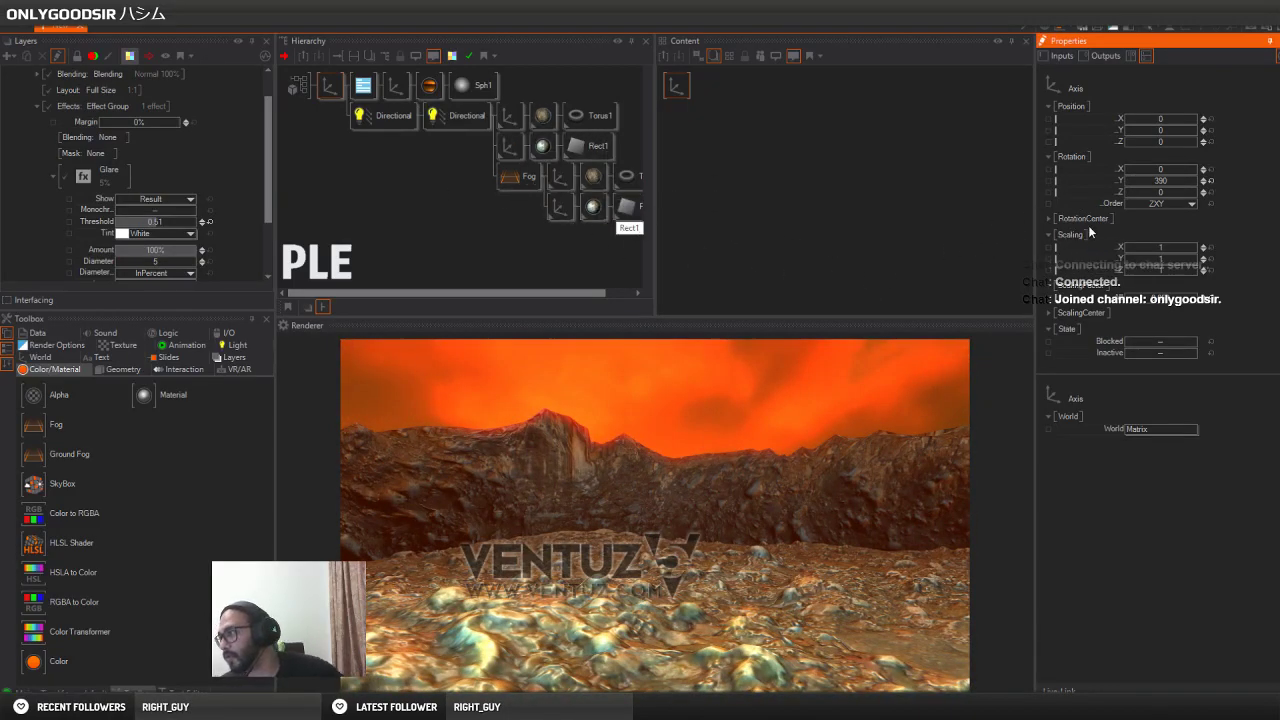
pyautogui.moveTo(1159, 181); pyautogui.dragTo(1134, 188)
pyautogui.moveTo(1141, 185); pyautogui.dragTo(1200, 182)
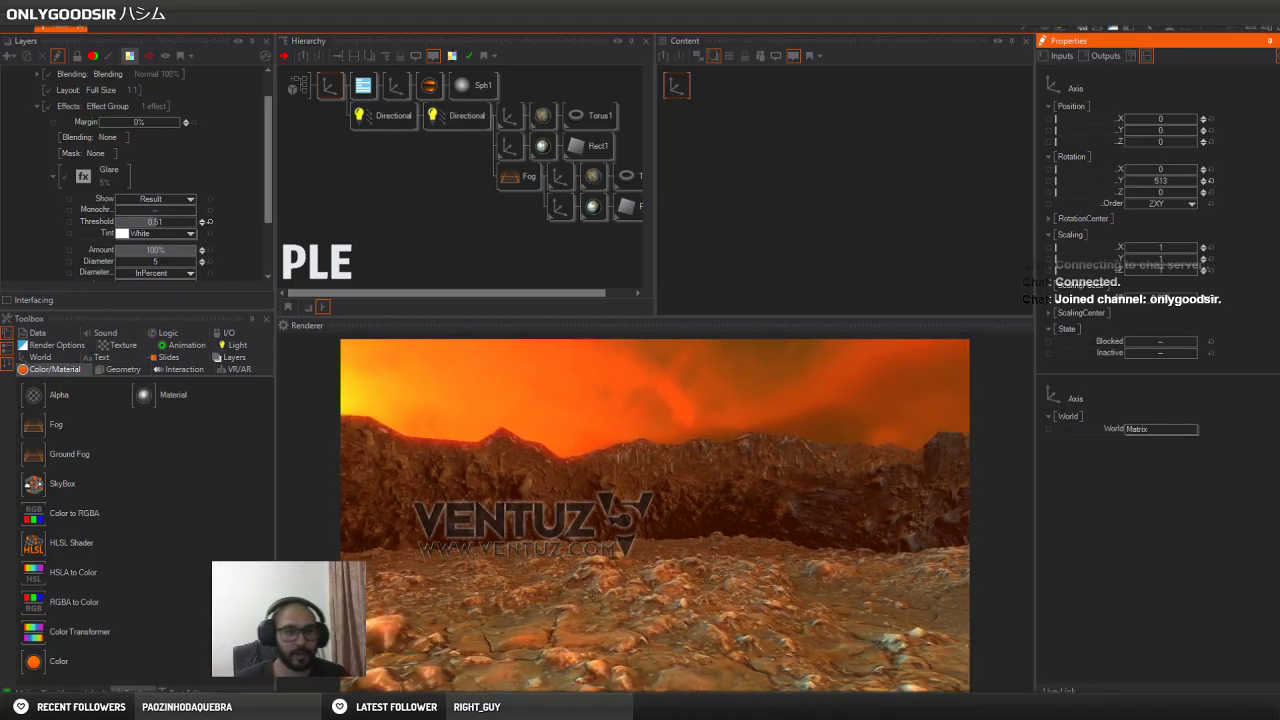